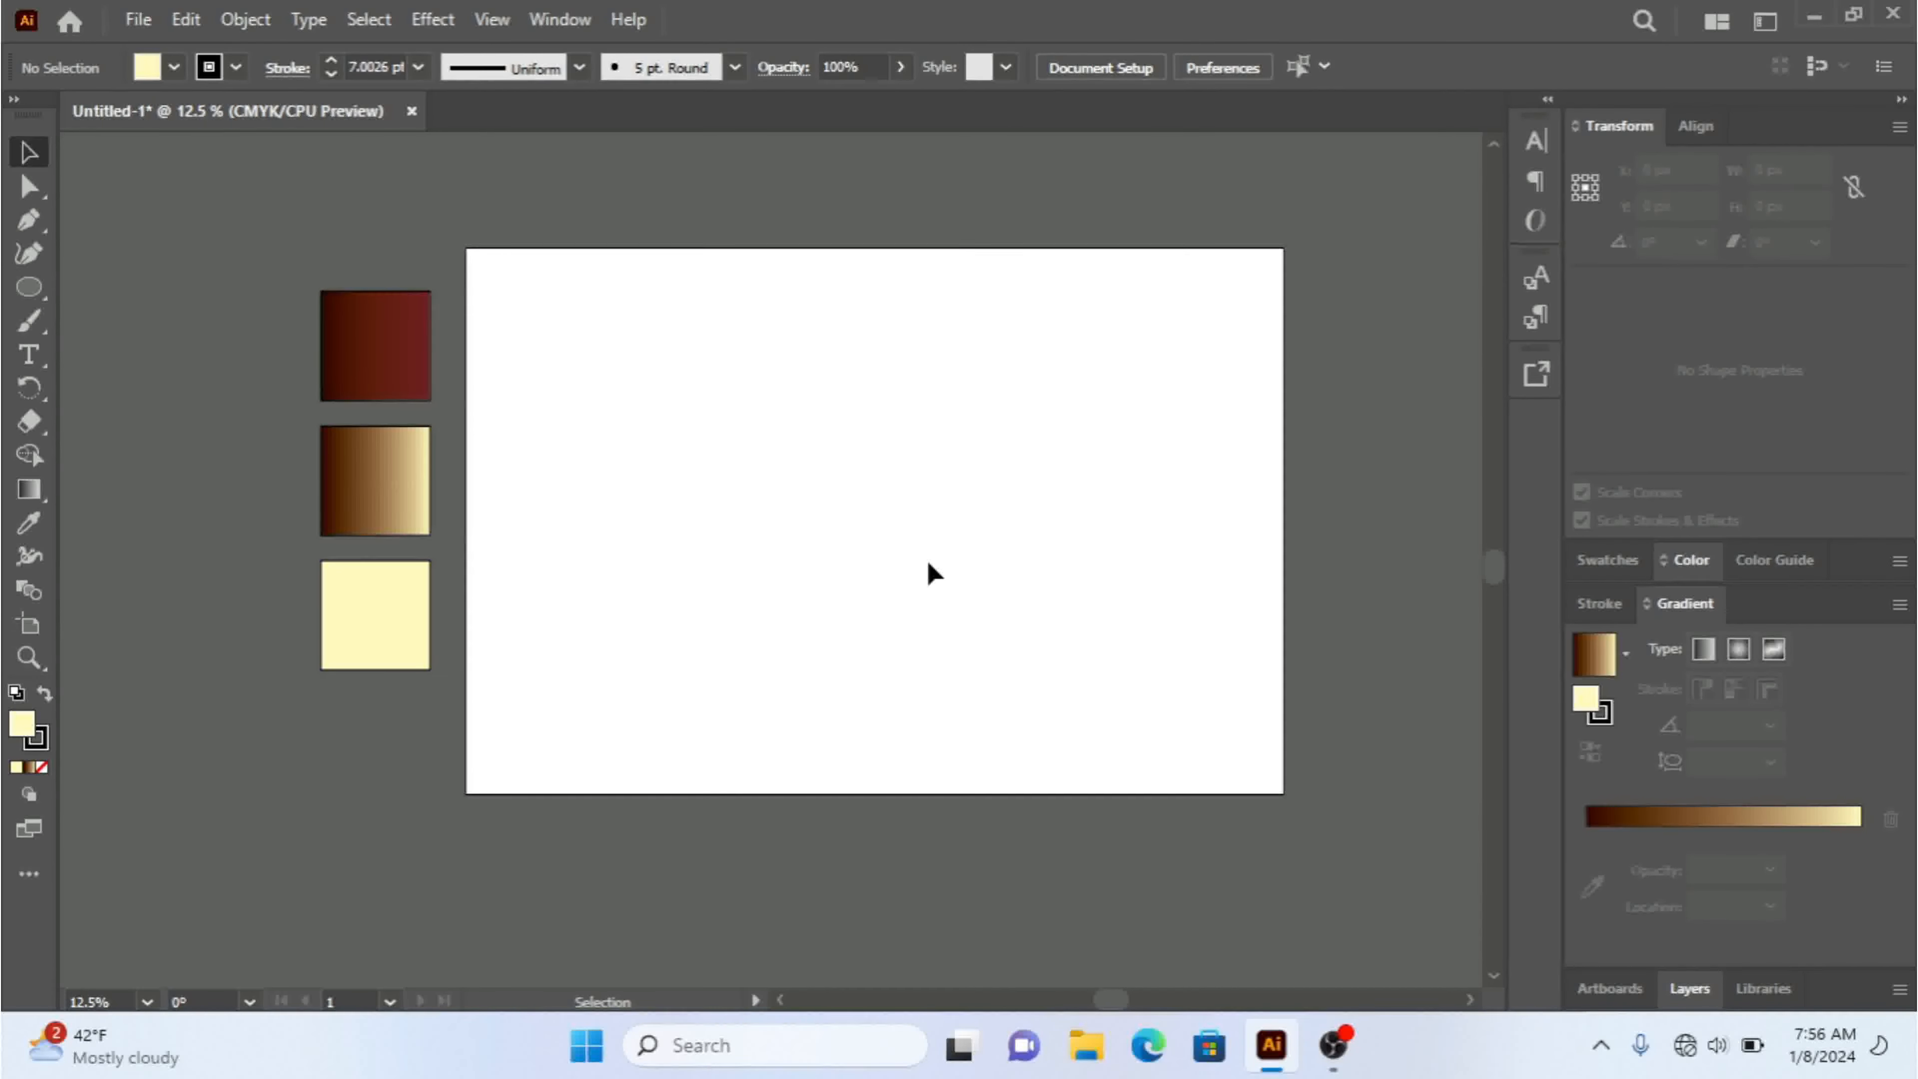
# - Create a 100 × 100 px rectangular grid on the artboard with 5 horizontal and 5 vertical dividers
pyautogui.moveTo(566, 373); pyautogui.dragTo(1057, 667)
pyautogui.hotkey('ctrl', '+')
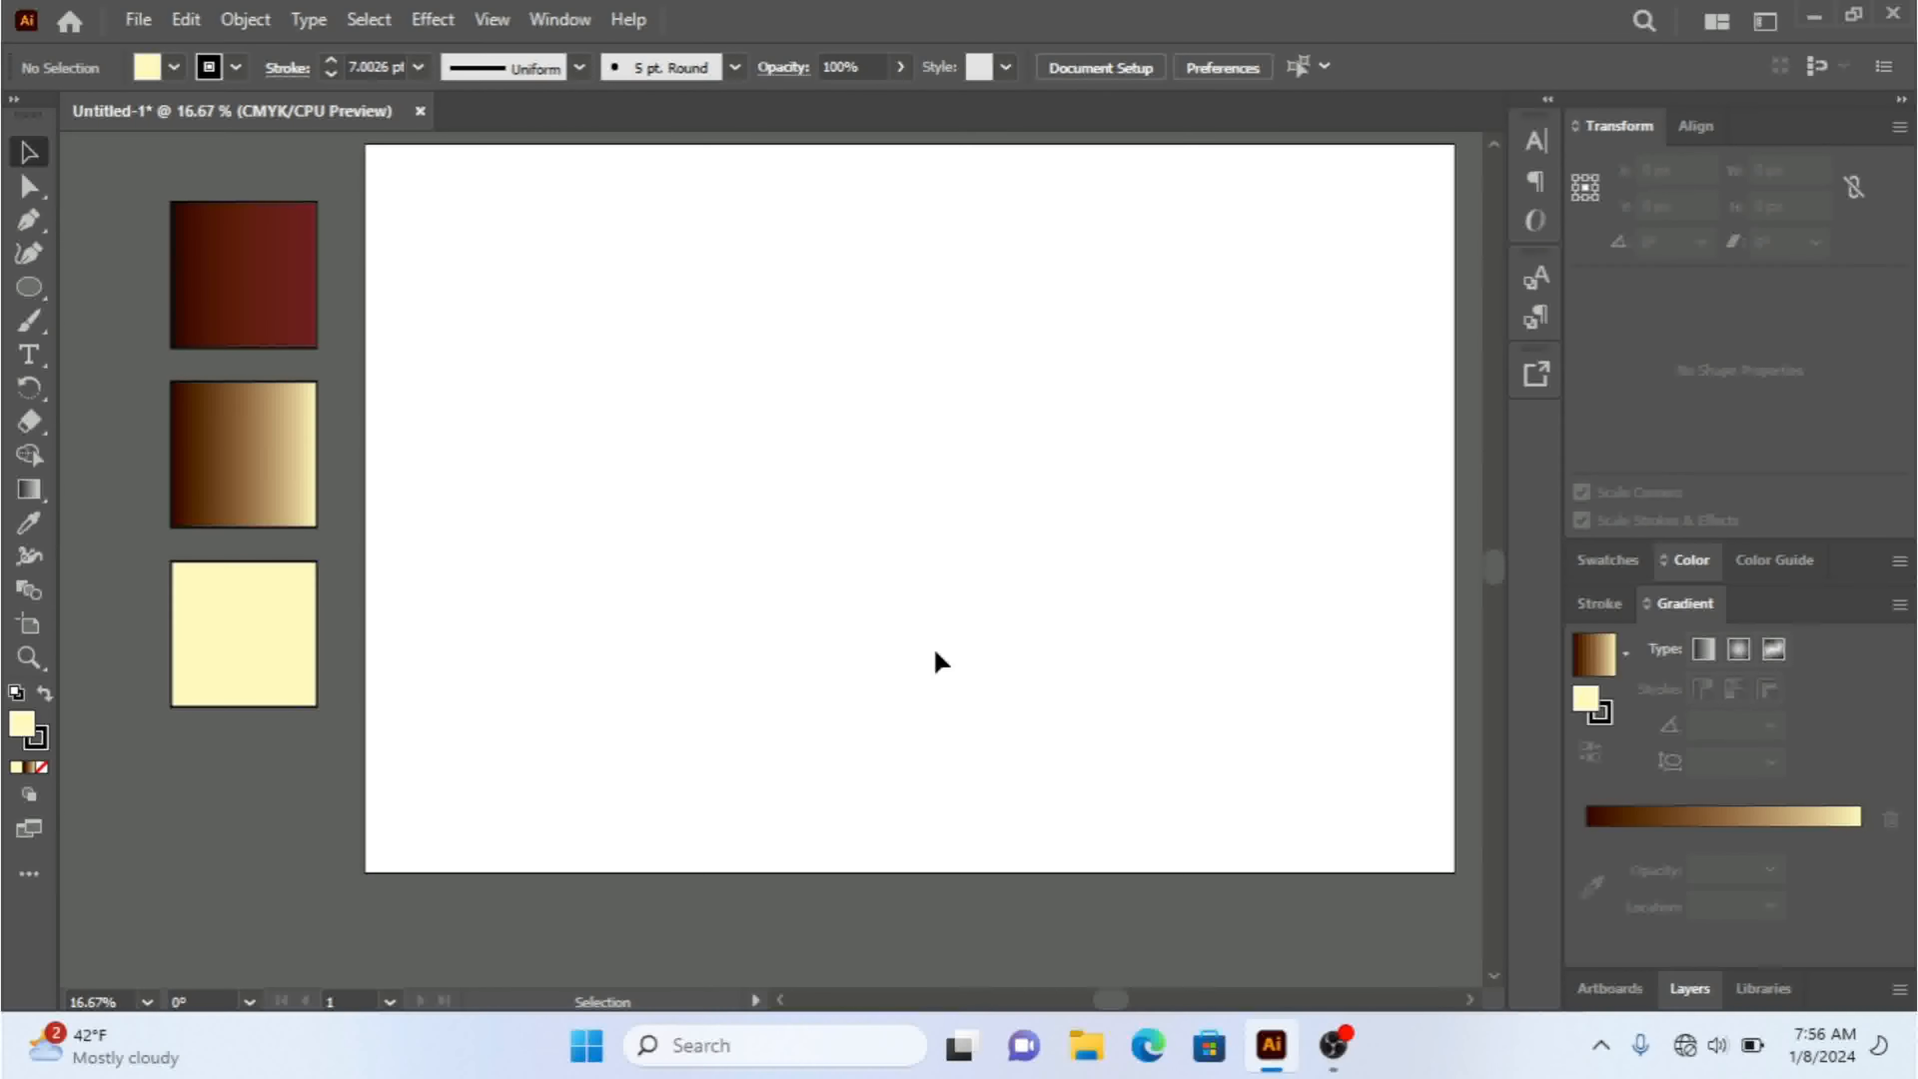
pyautogui.click(28, 873)
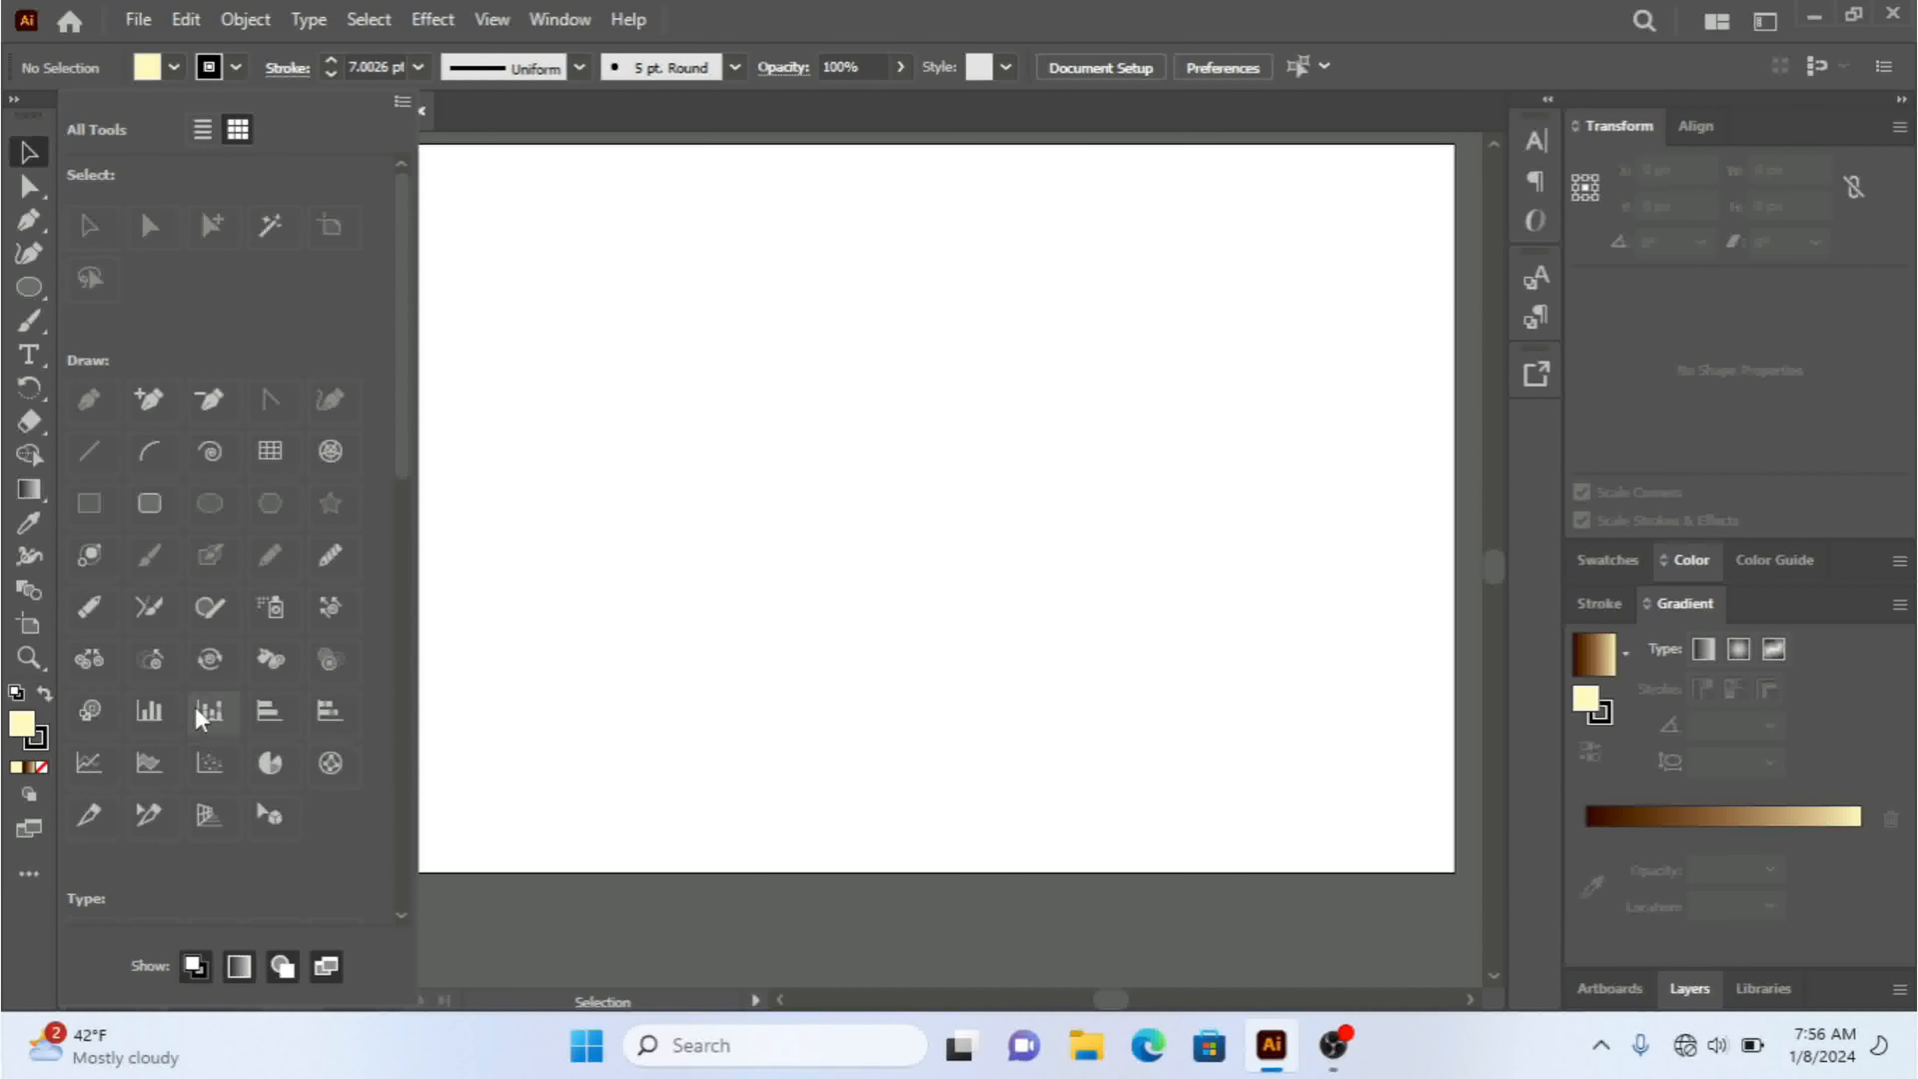
pyautogui.click(276, 467)
pyautogui.click(724, 446)
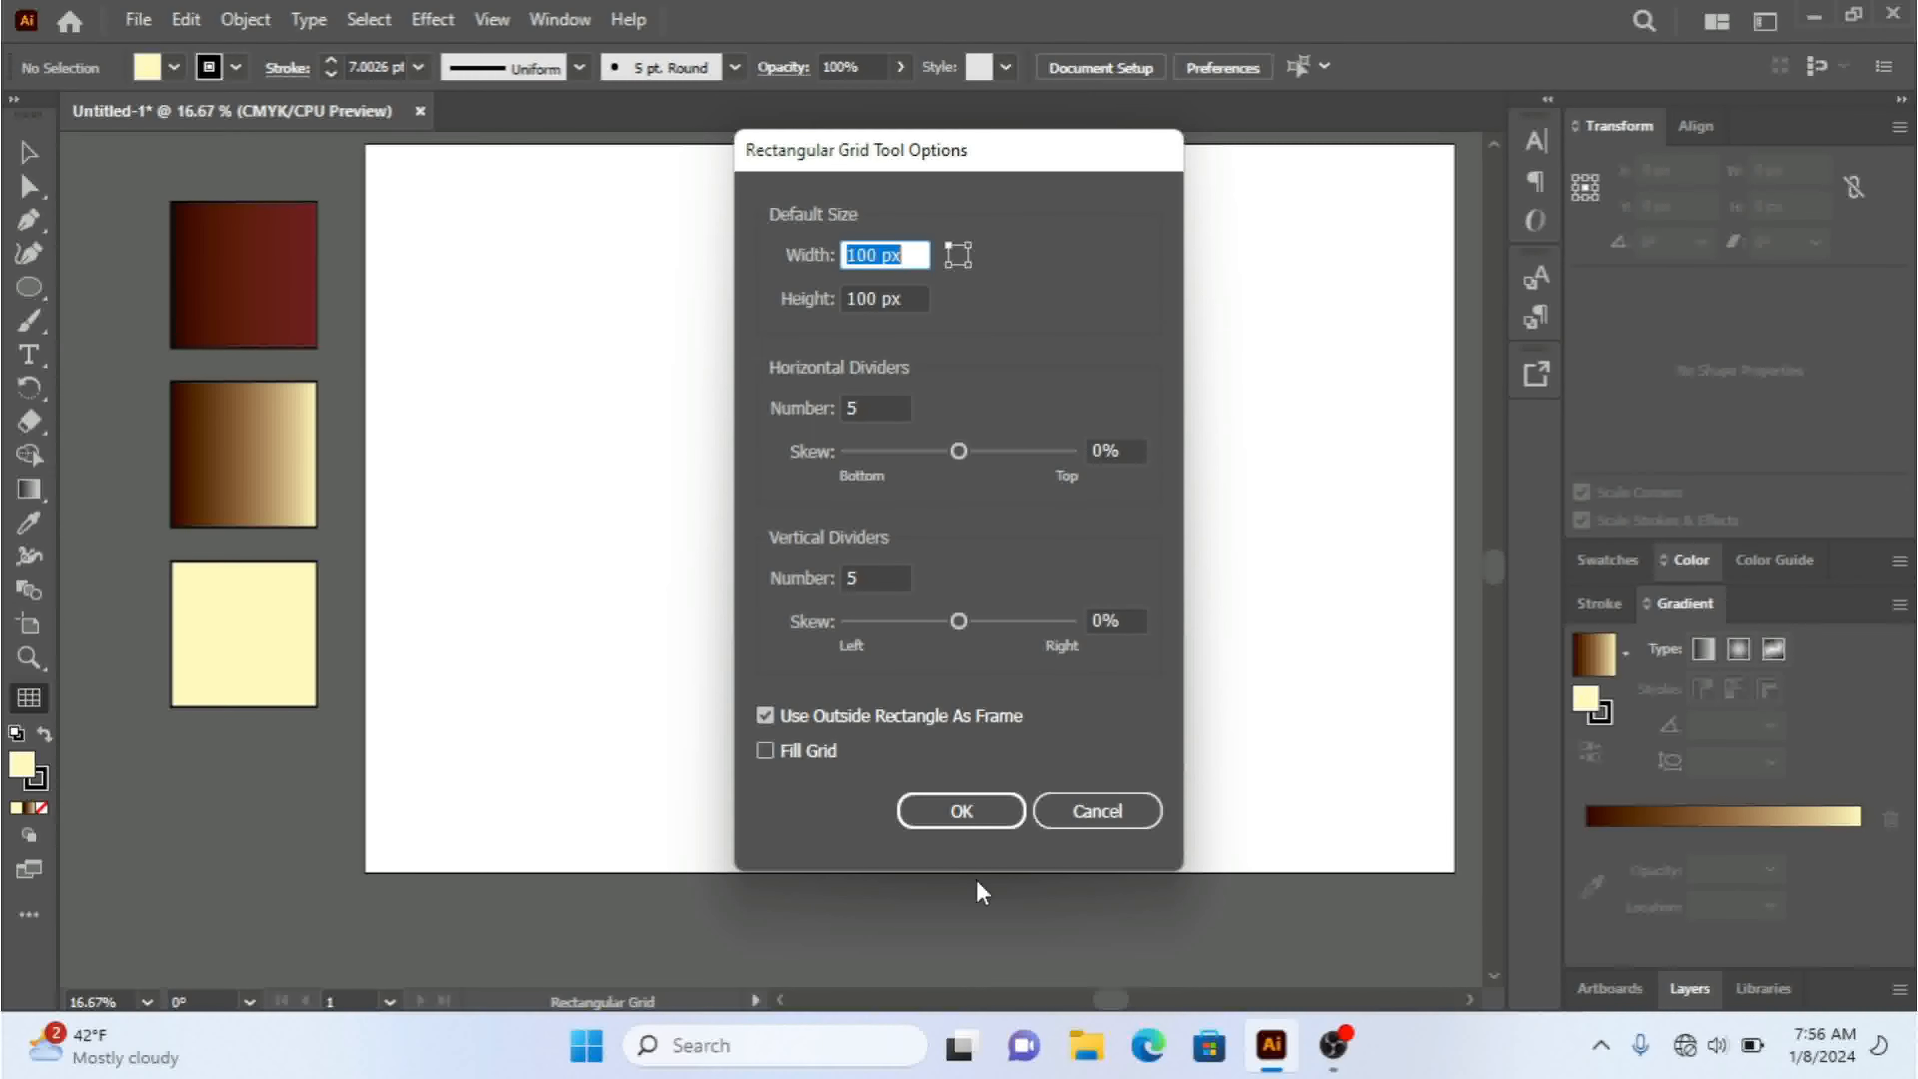
pyautogui.click(961, 812)
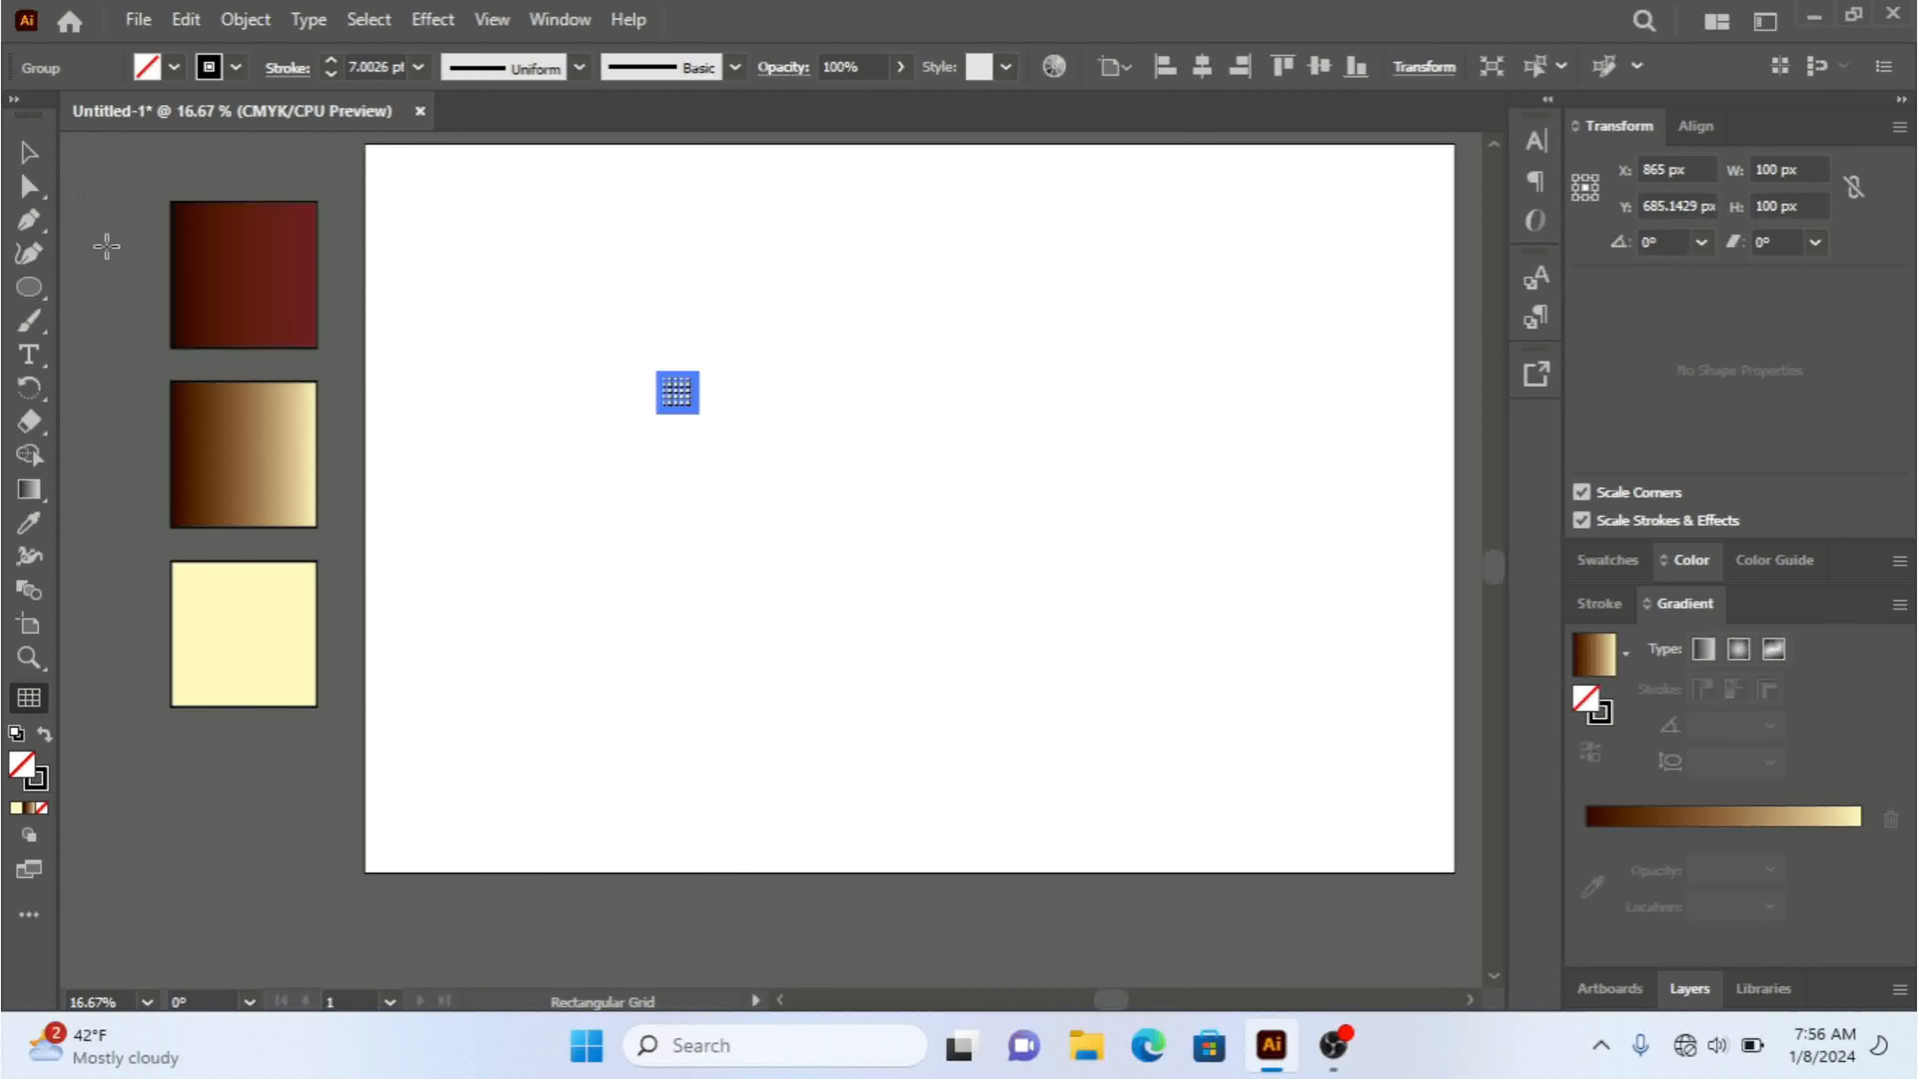
# - Enlarge the grid proportionally to about 1127 px square and reduce its stroke weight to 13 pt
pyautogui.click(22, 153)
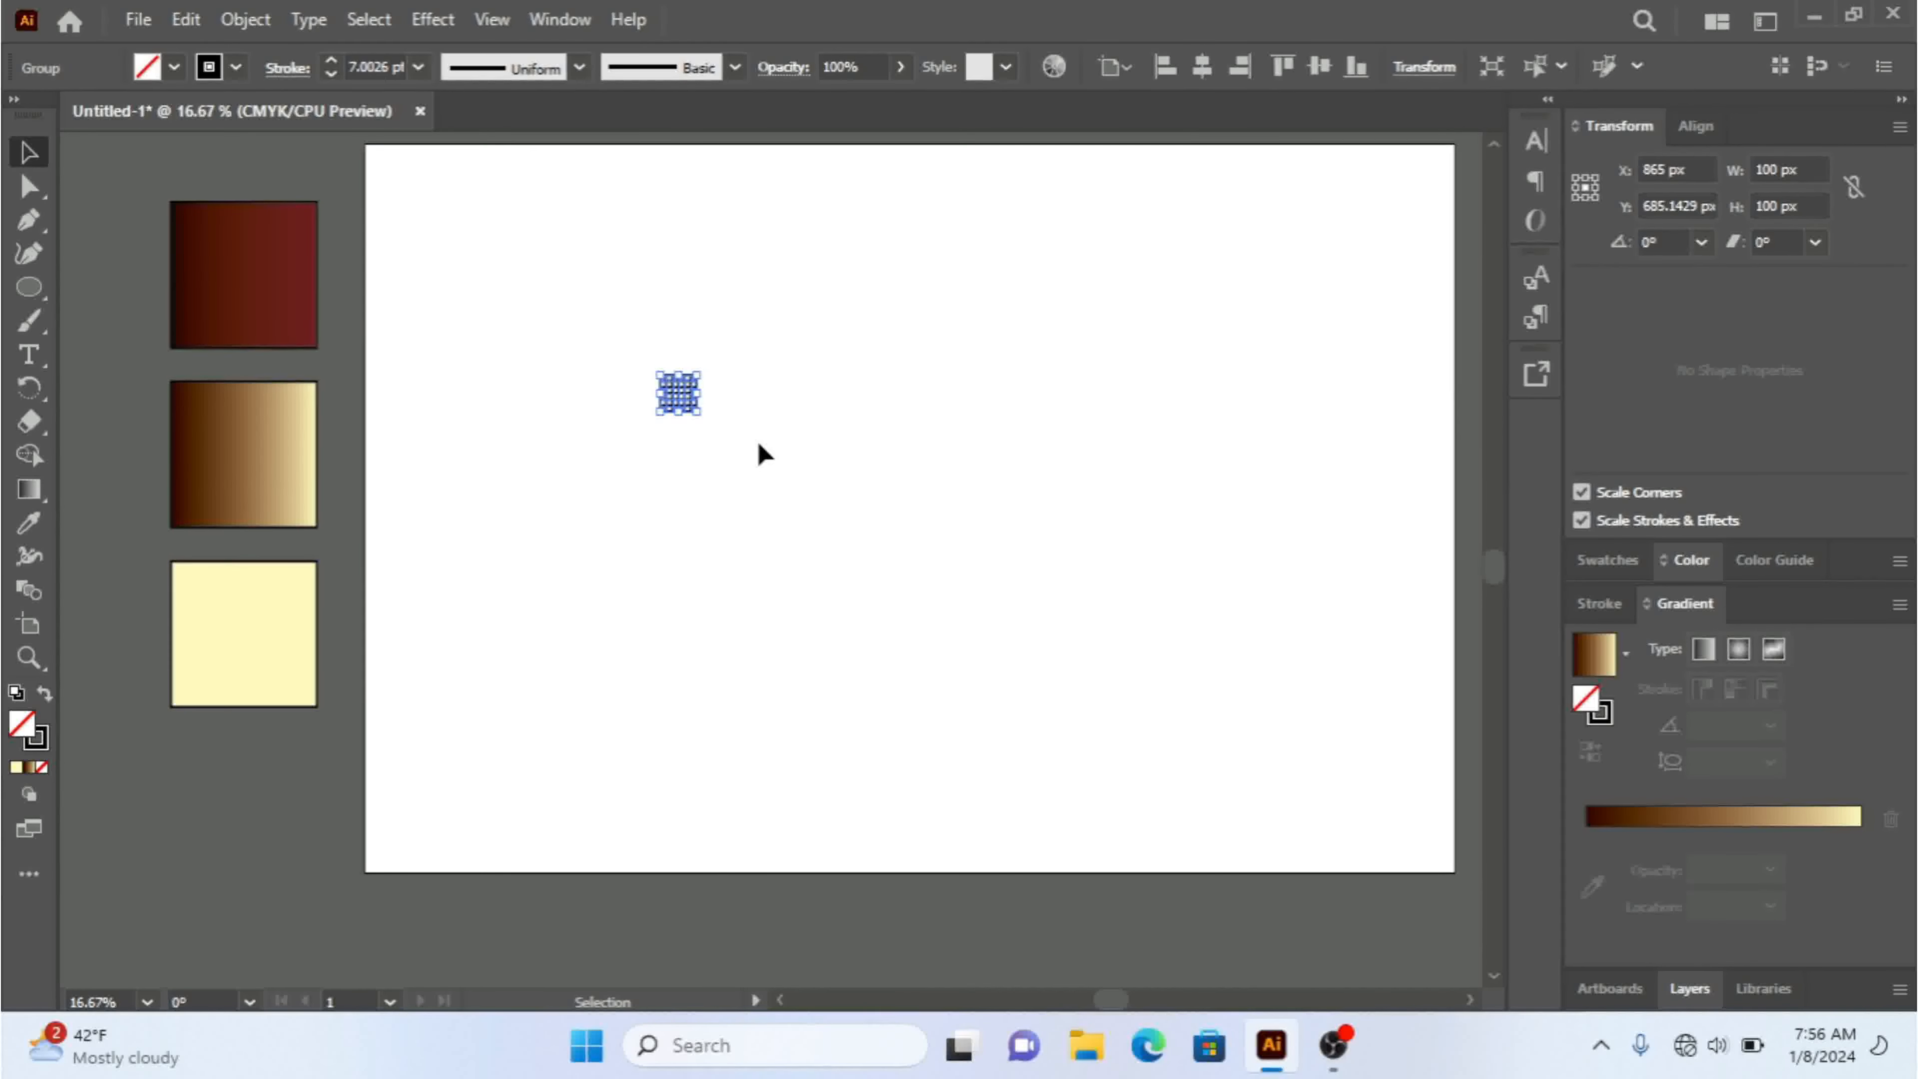
pyautogui.moveTo(701, 414); pyautogui.dragTo(903, 604)
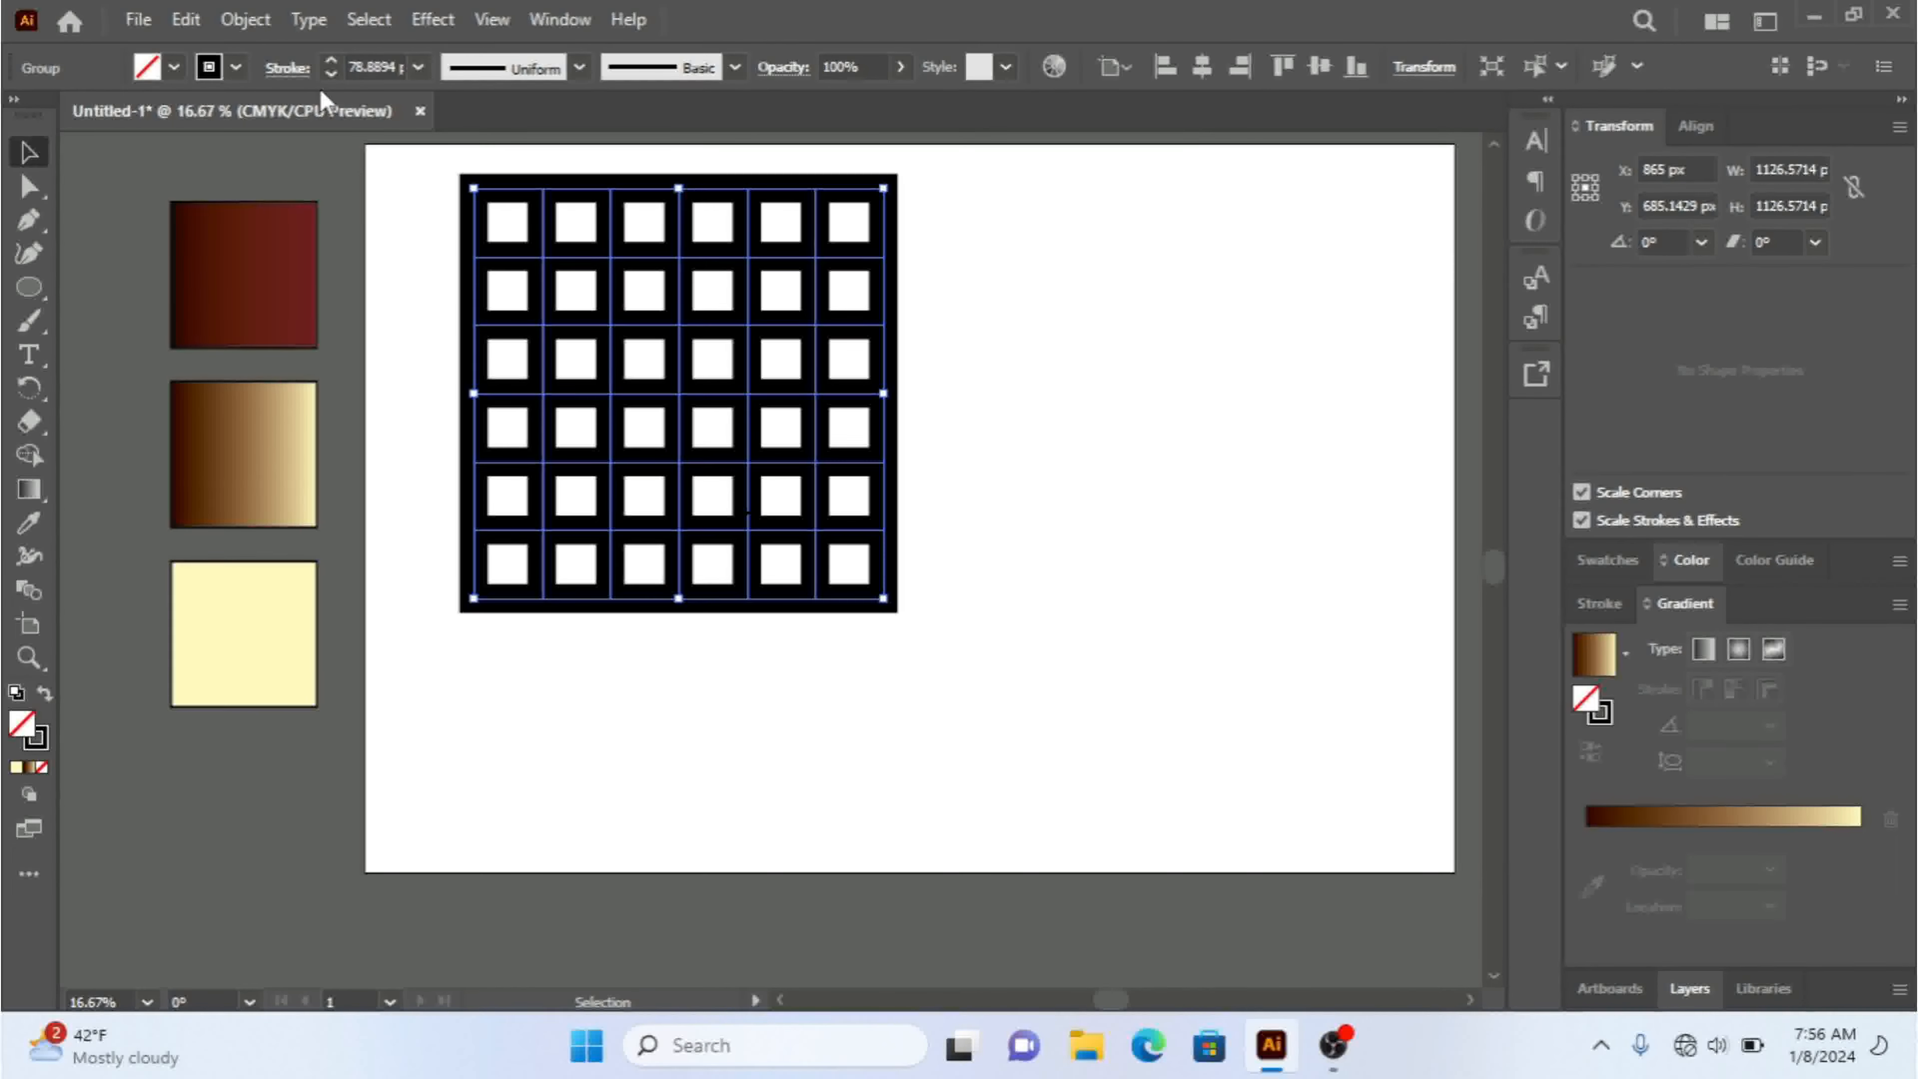
pyautogui.click(330, 78)
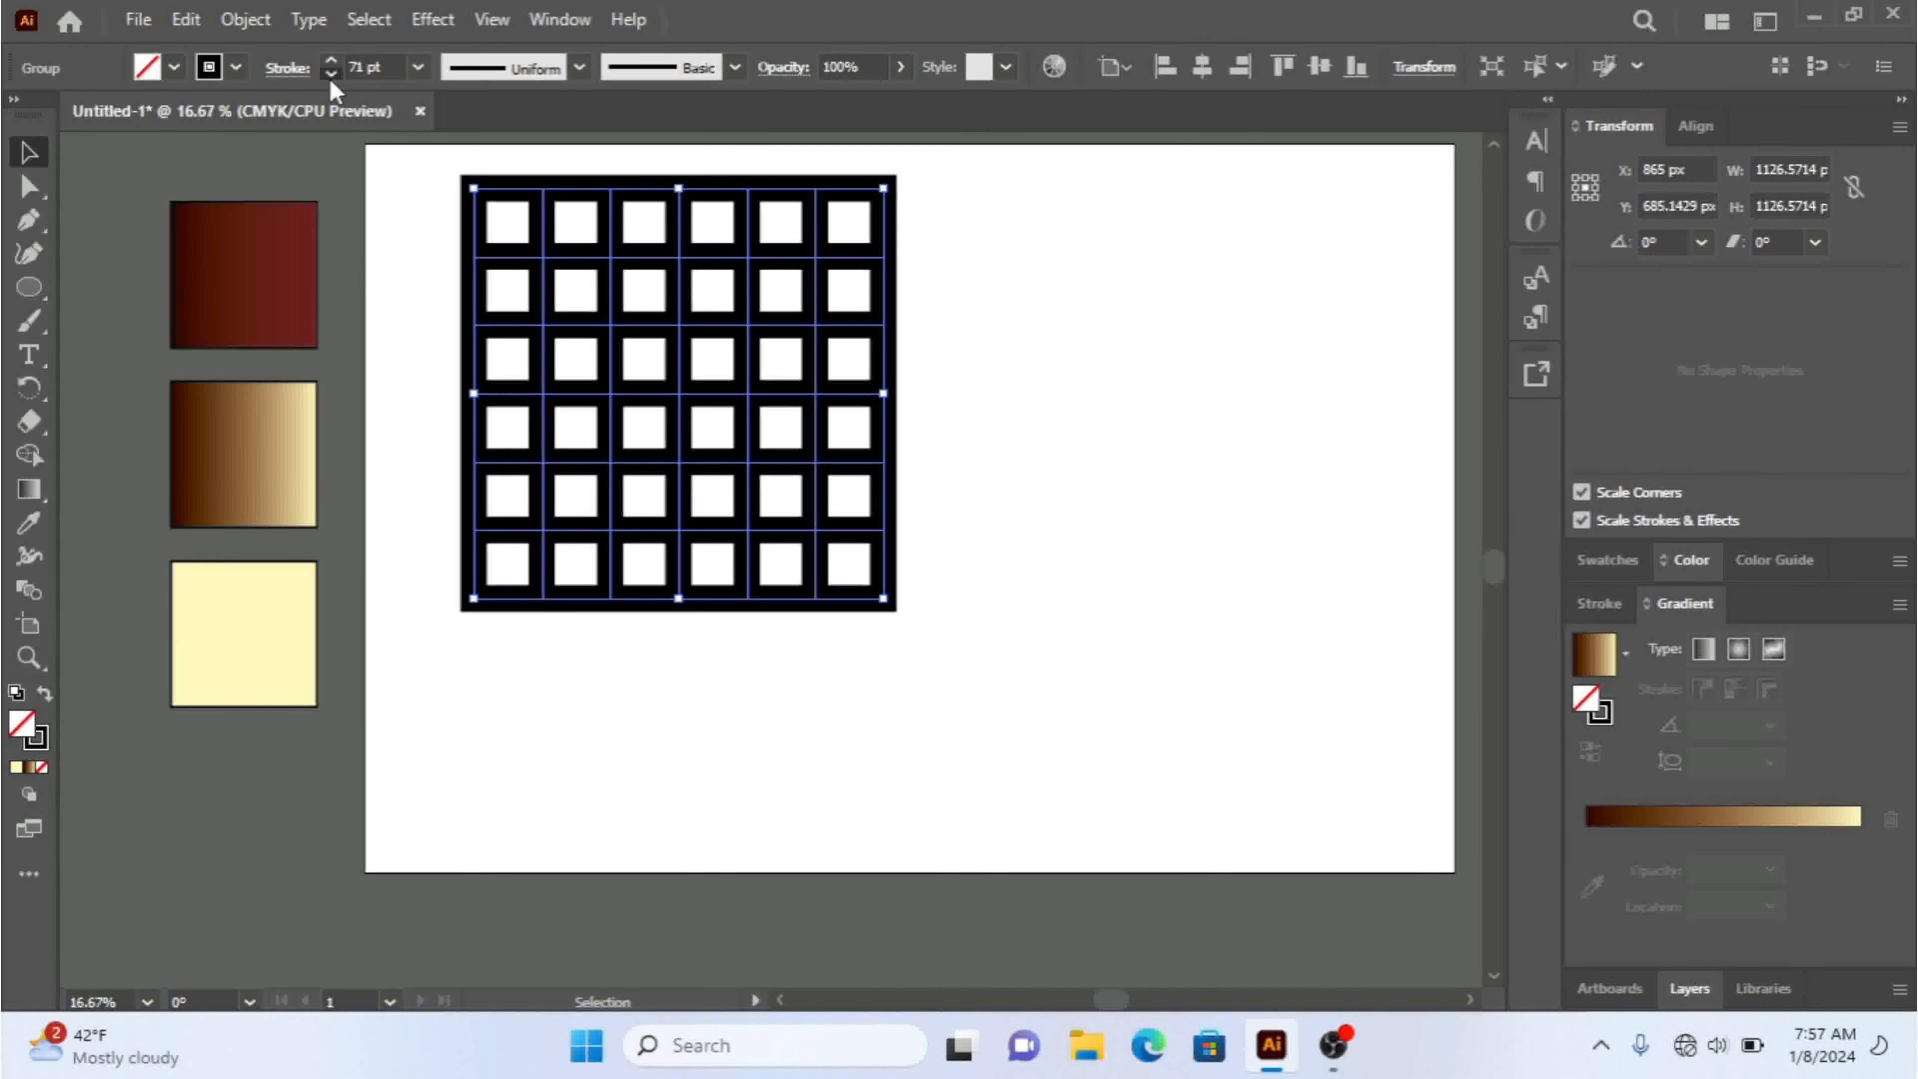
pyautogui.click(330, 78)
pyautogui.click(330, 78)
pyautogui.click(331, 78)
pyautogui.click(330, 77)
pyautogui.click(330, 78)
pyautogui.click(330, 78)
pyautogui.click(330, 78)
pyautogui.click(330, 78)
pyautogui.click(330, 78)
pyautogui.click(330, 77)
pyautogui.click(331, 78)
pyautogui.click(330, 78)
pyautogui.click(330, 78)
pyautogui.click(330, 77)
pyautogui.click(330, 78)
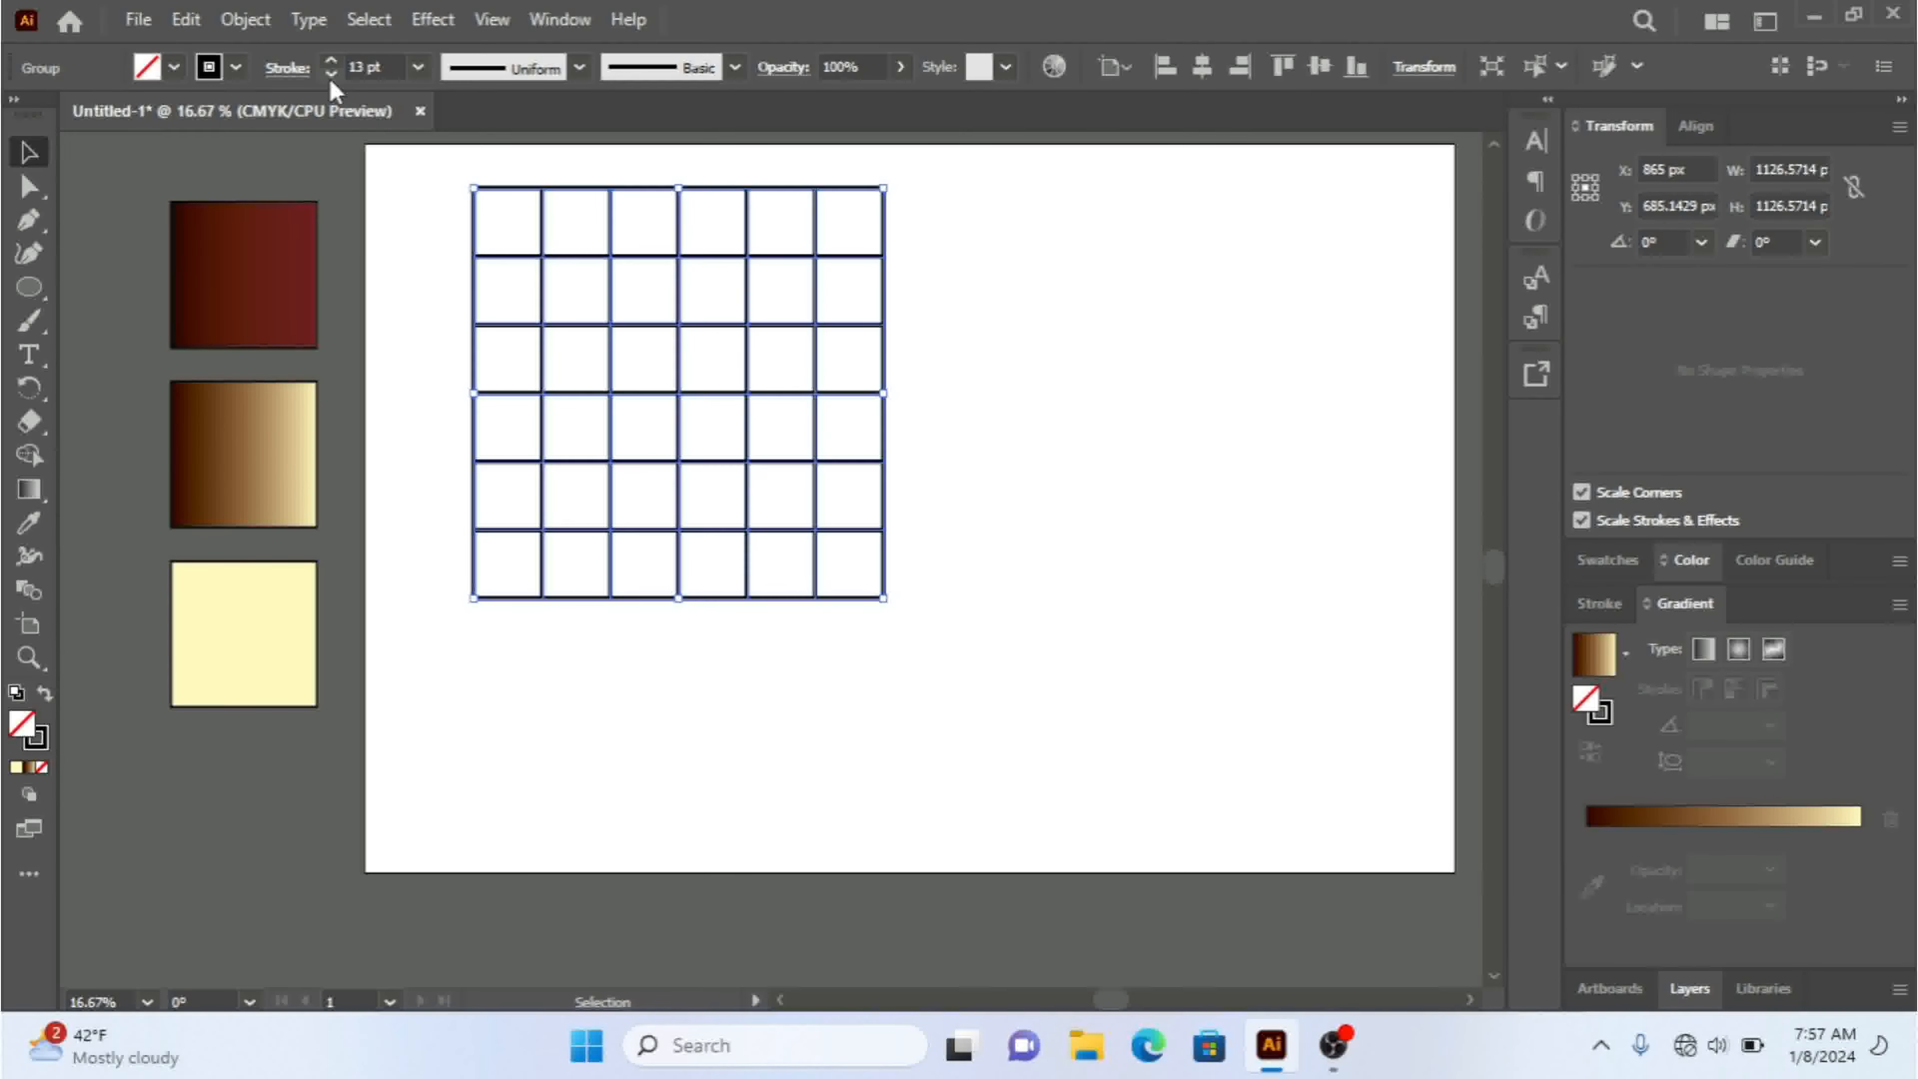
# - Move the grid down toward the middle of the artboard and rotate it by 45°
pyautogui.moveTo(664, 320); pyautogui.dragTo(732, 435)
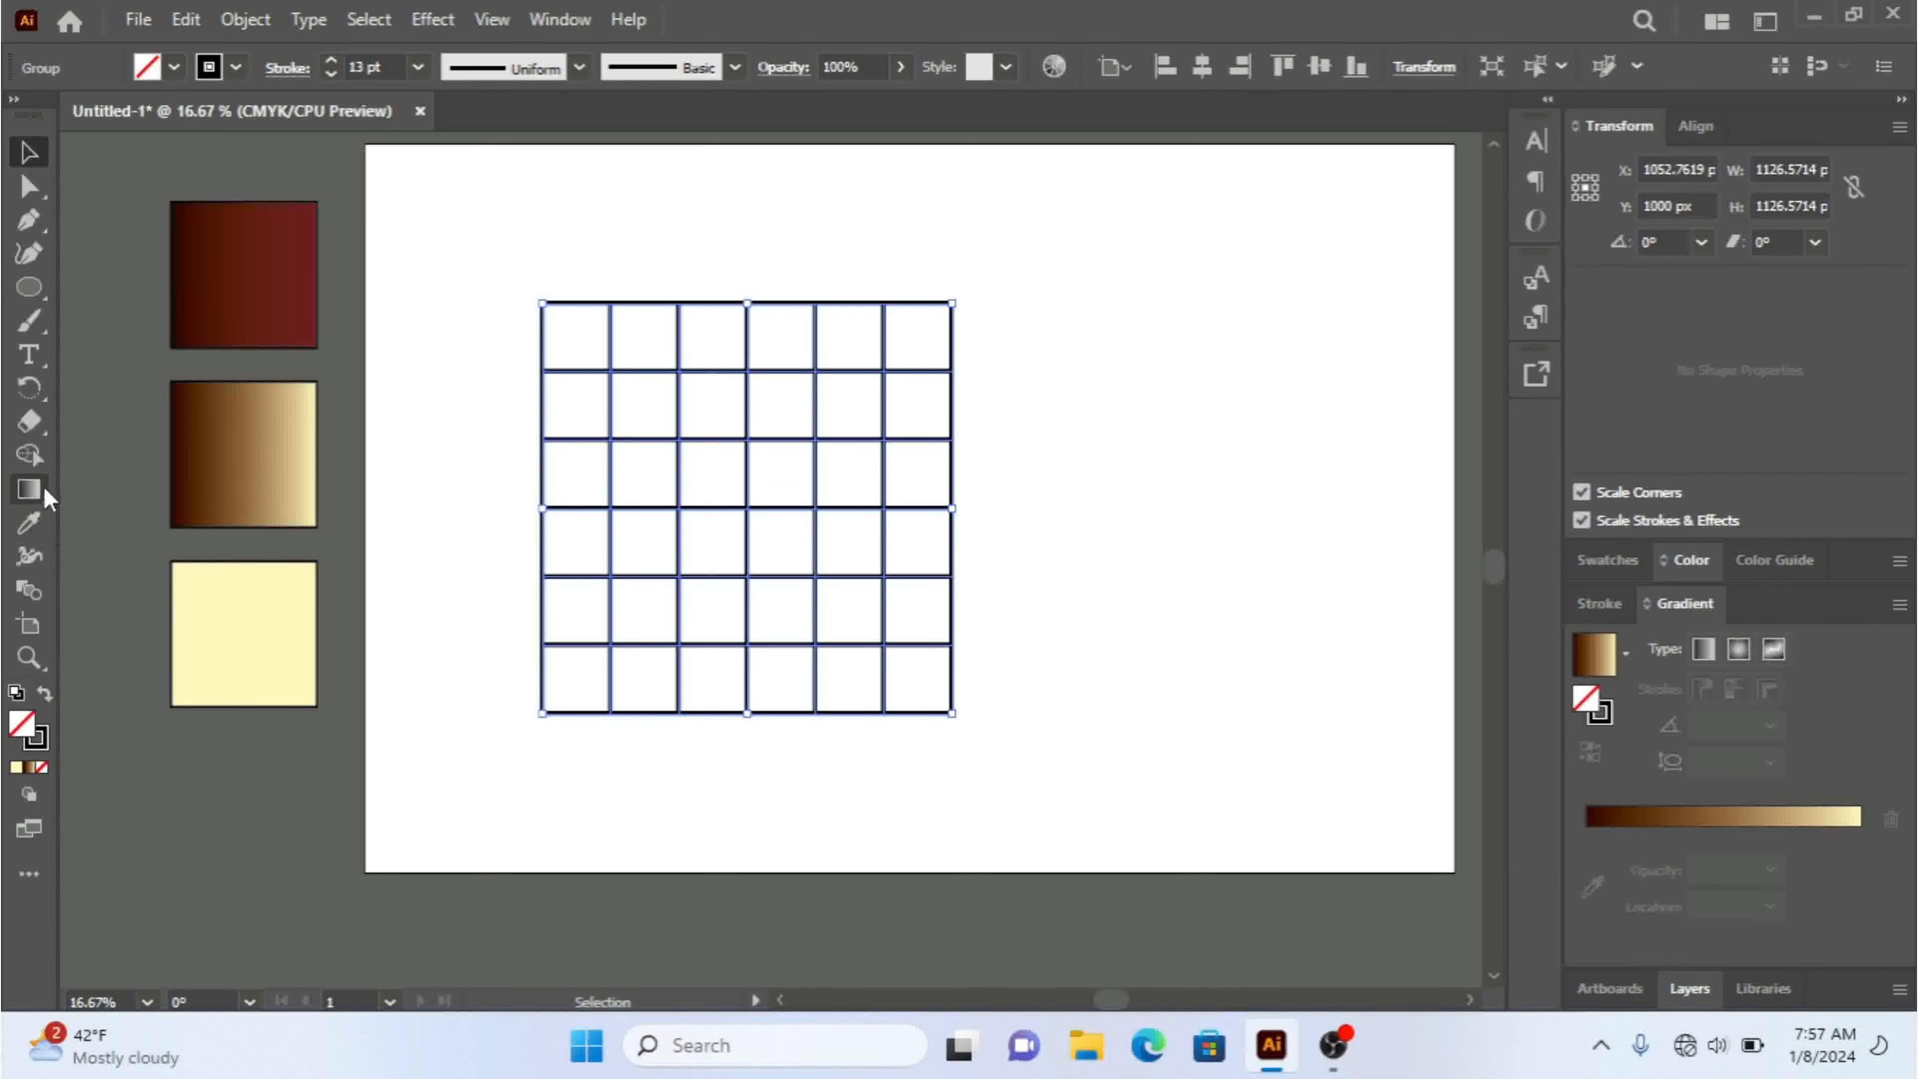
pyautogui.click(30, 456)
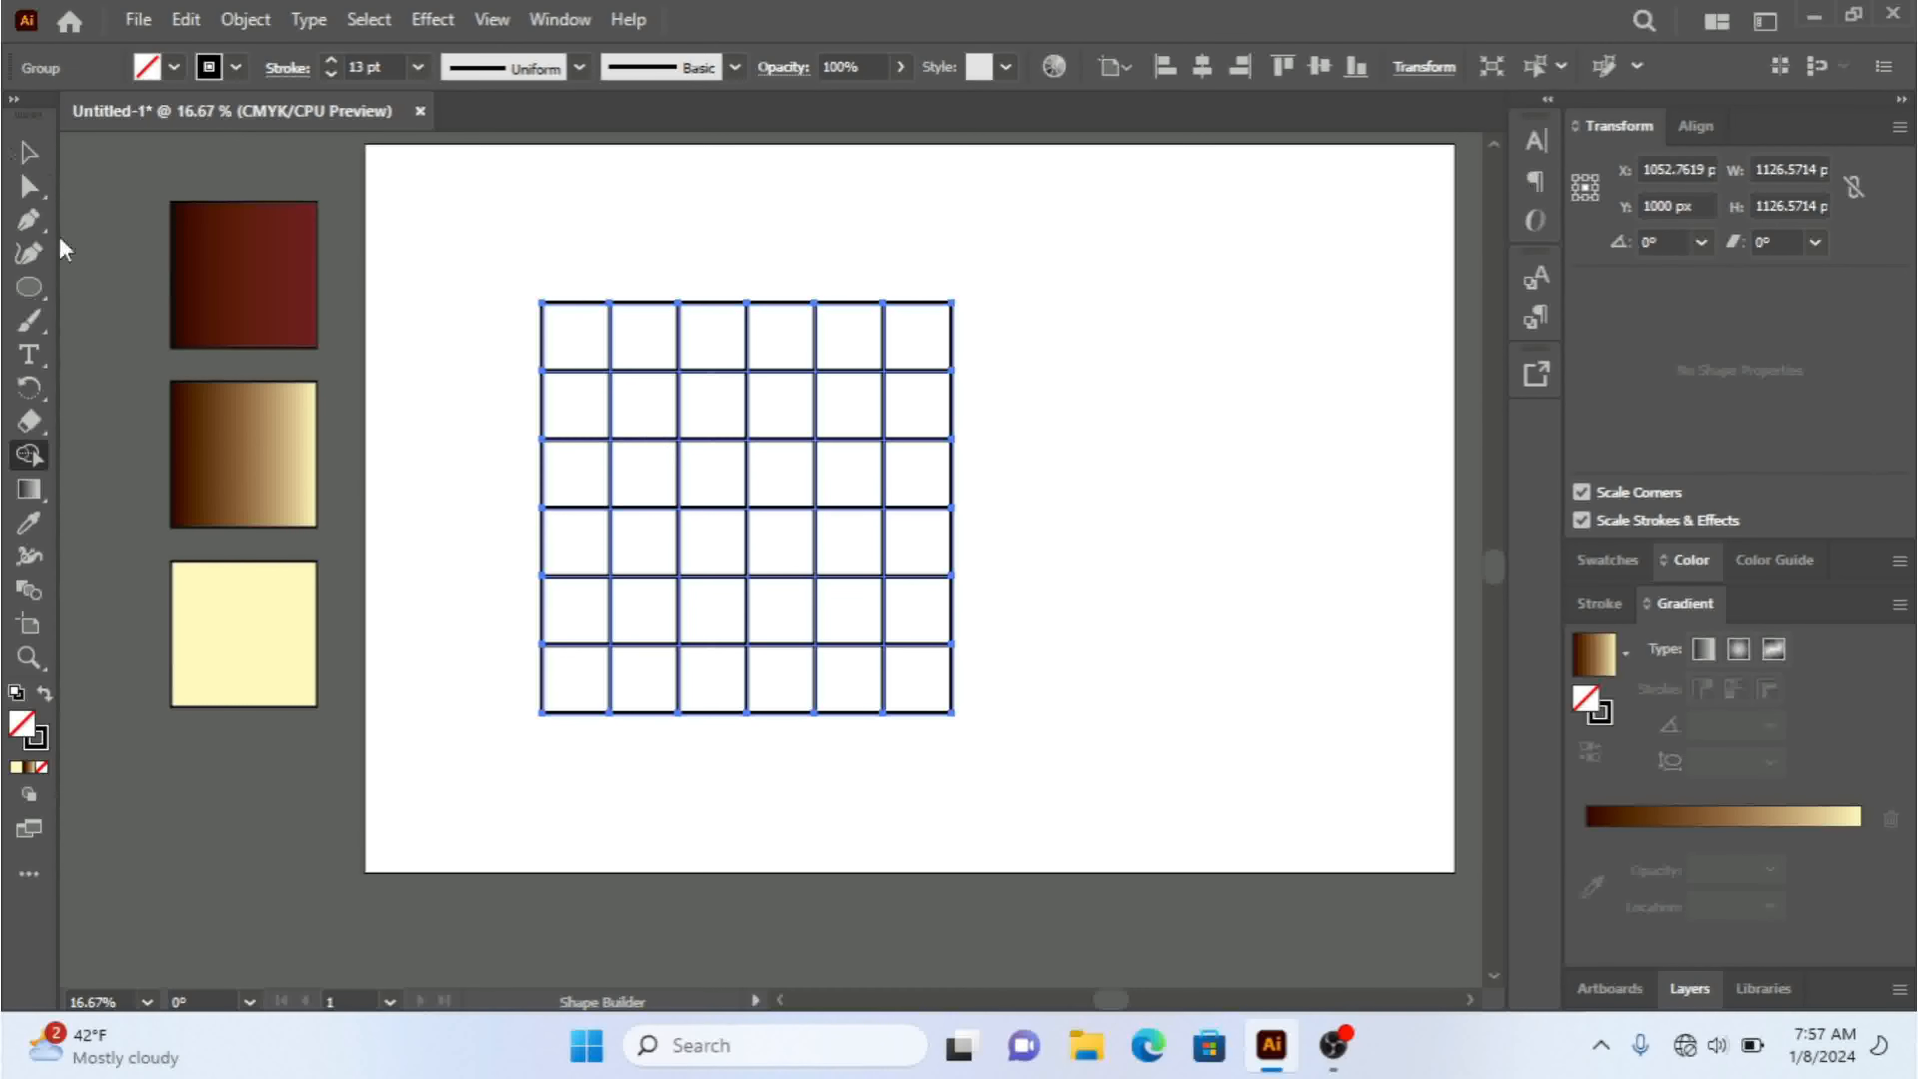
pyautogui.click(28, 152)
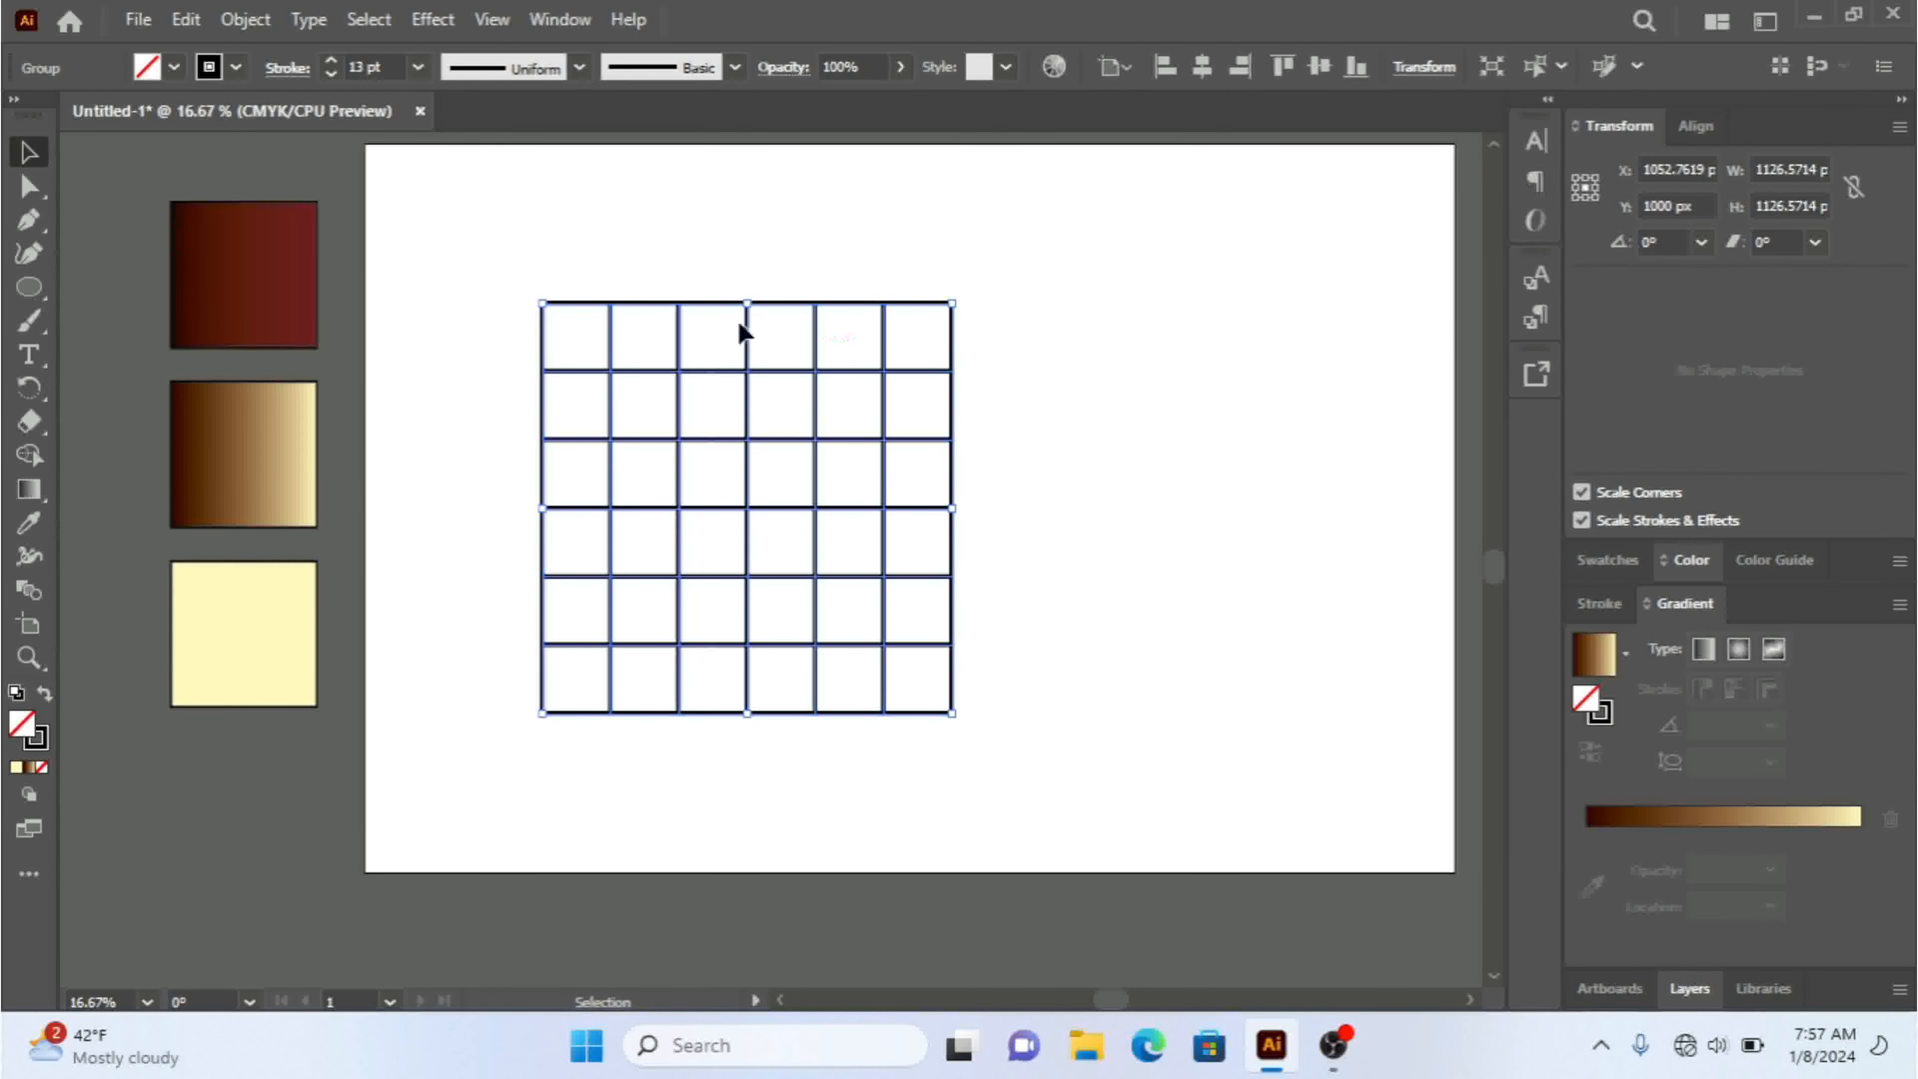
pyautogui.rightClick(851, 370)
pyautogui.moveTo(1072, 837)
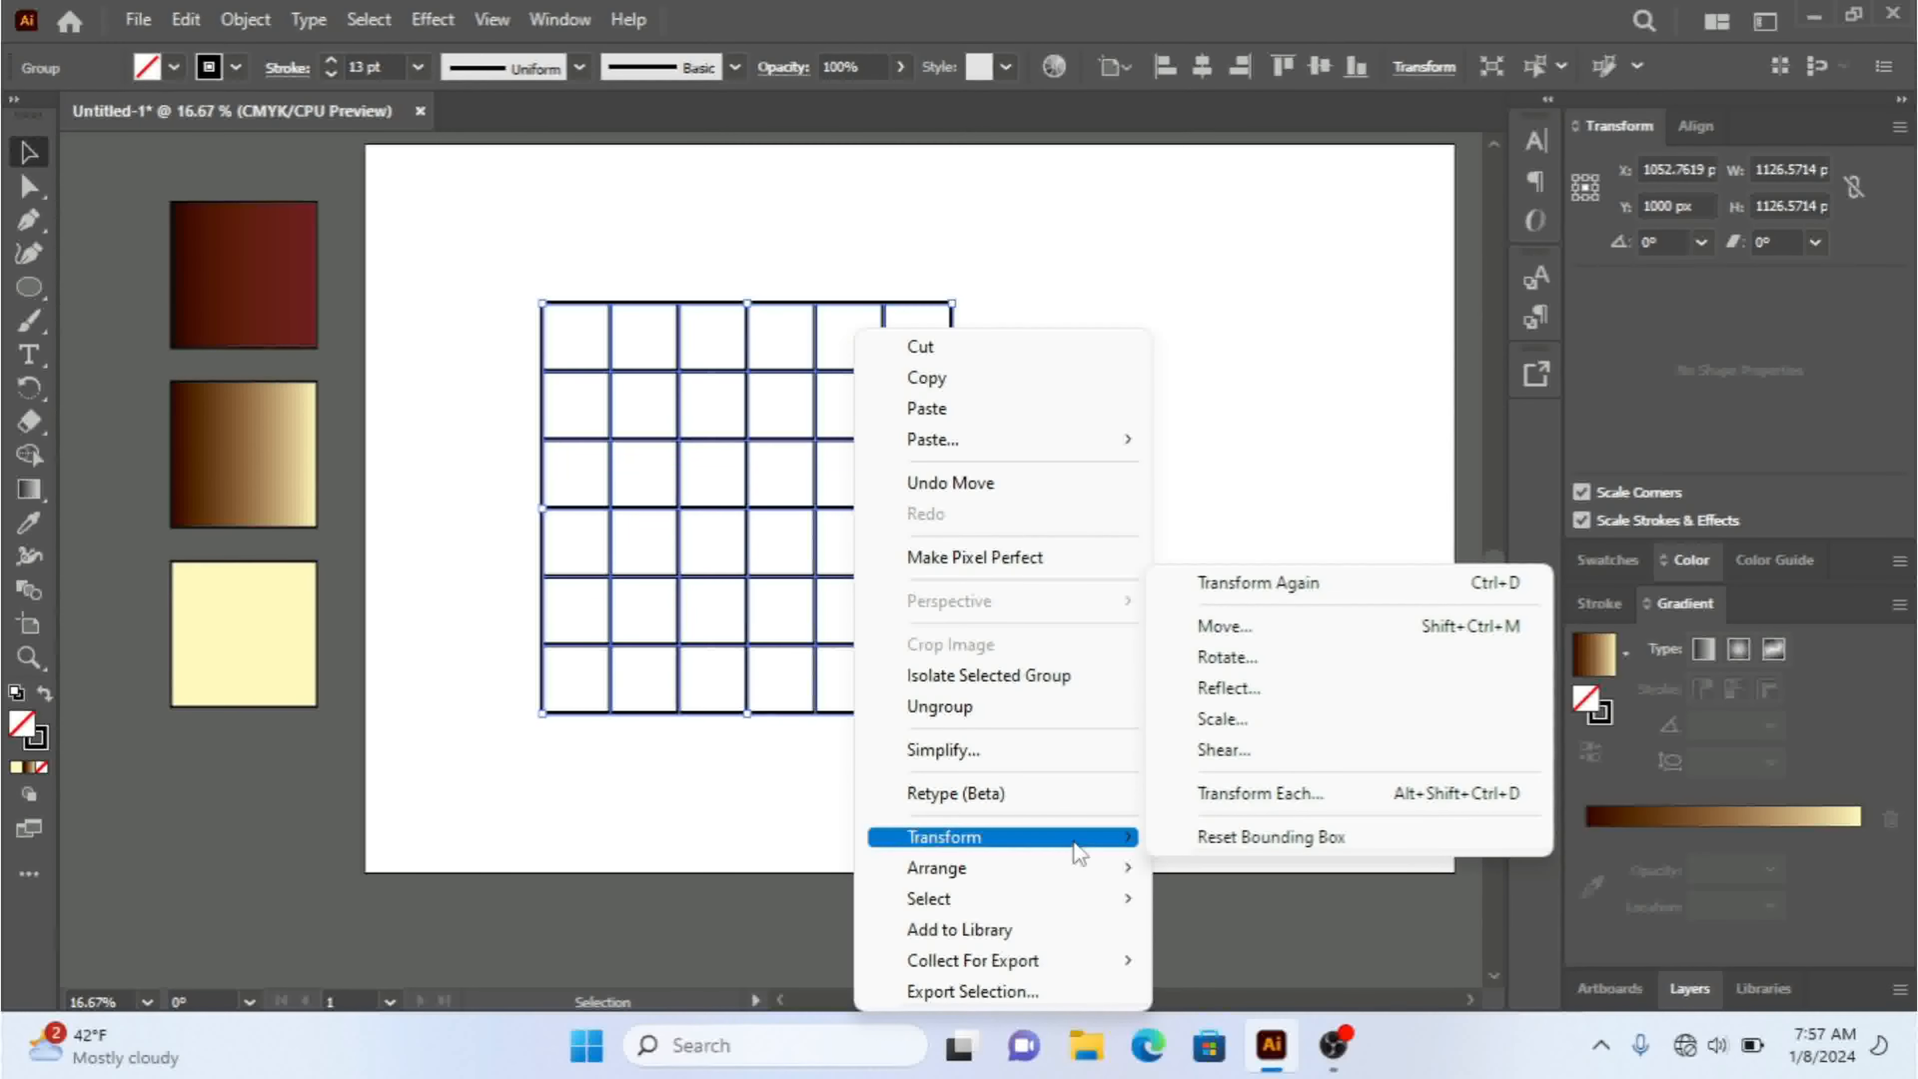
pyautogui.click(1257, 657)
pyautogui.click(1616, 690)
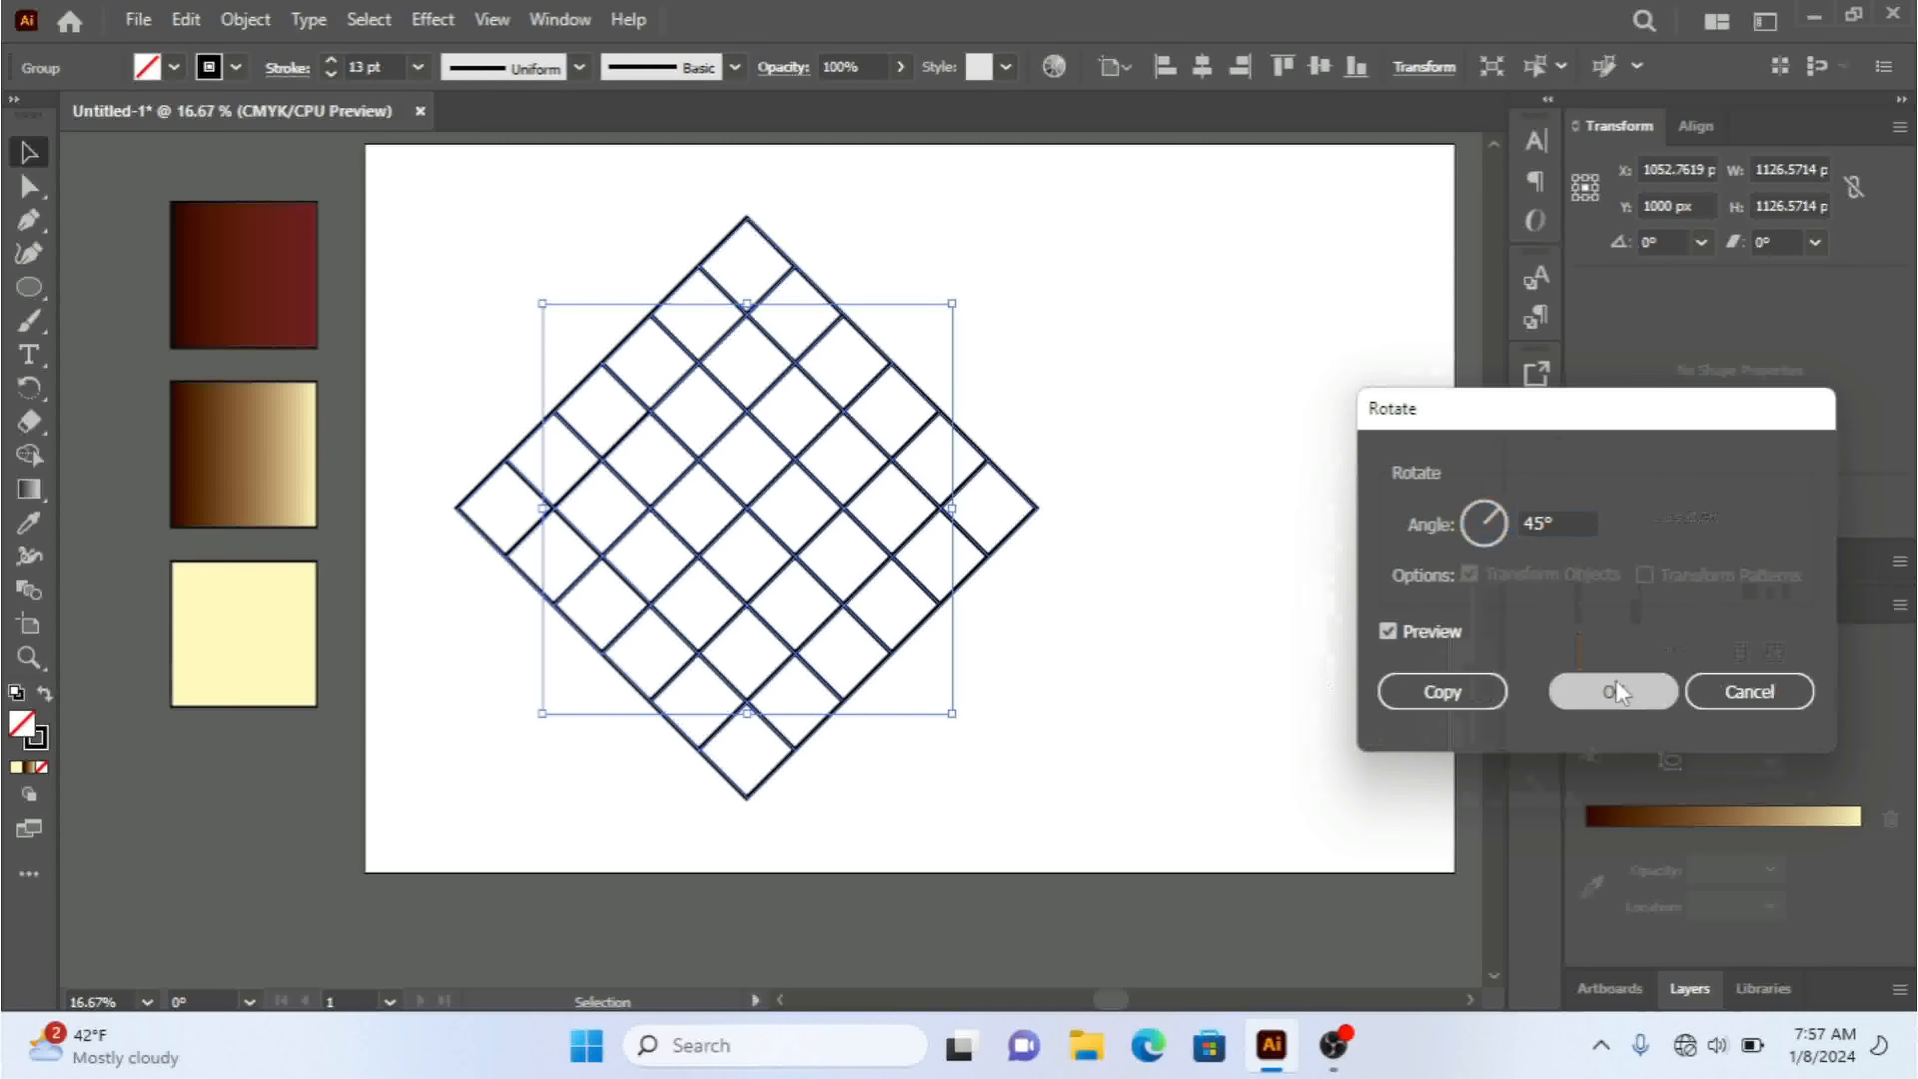
# - Set a green fill and merge the third-from-bottom cells along both lower sides into a V with the Shape Builder
pyautogui.click(28, 454)
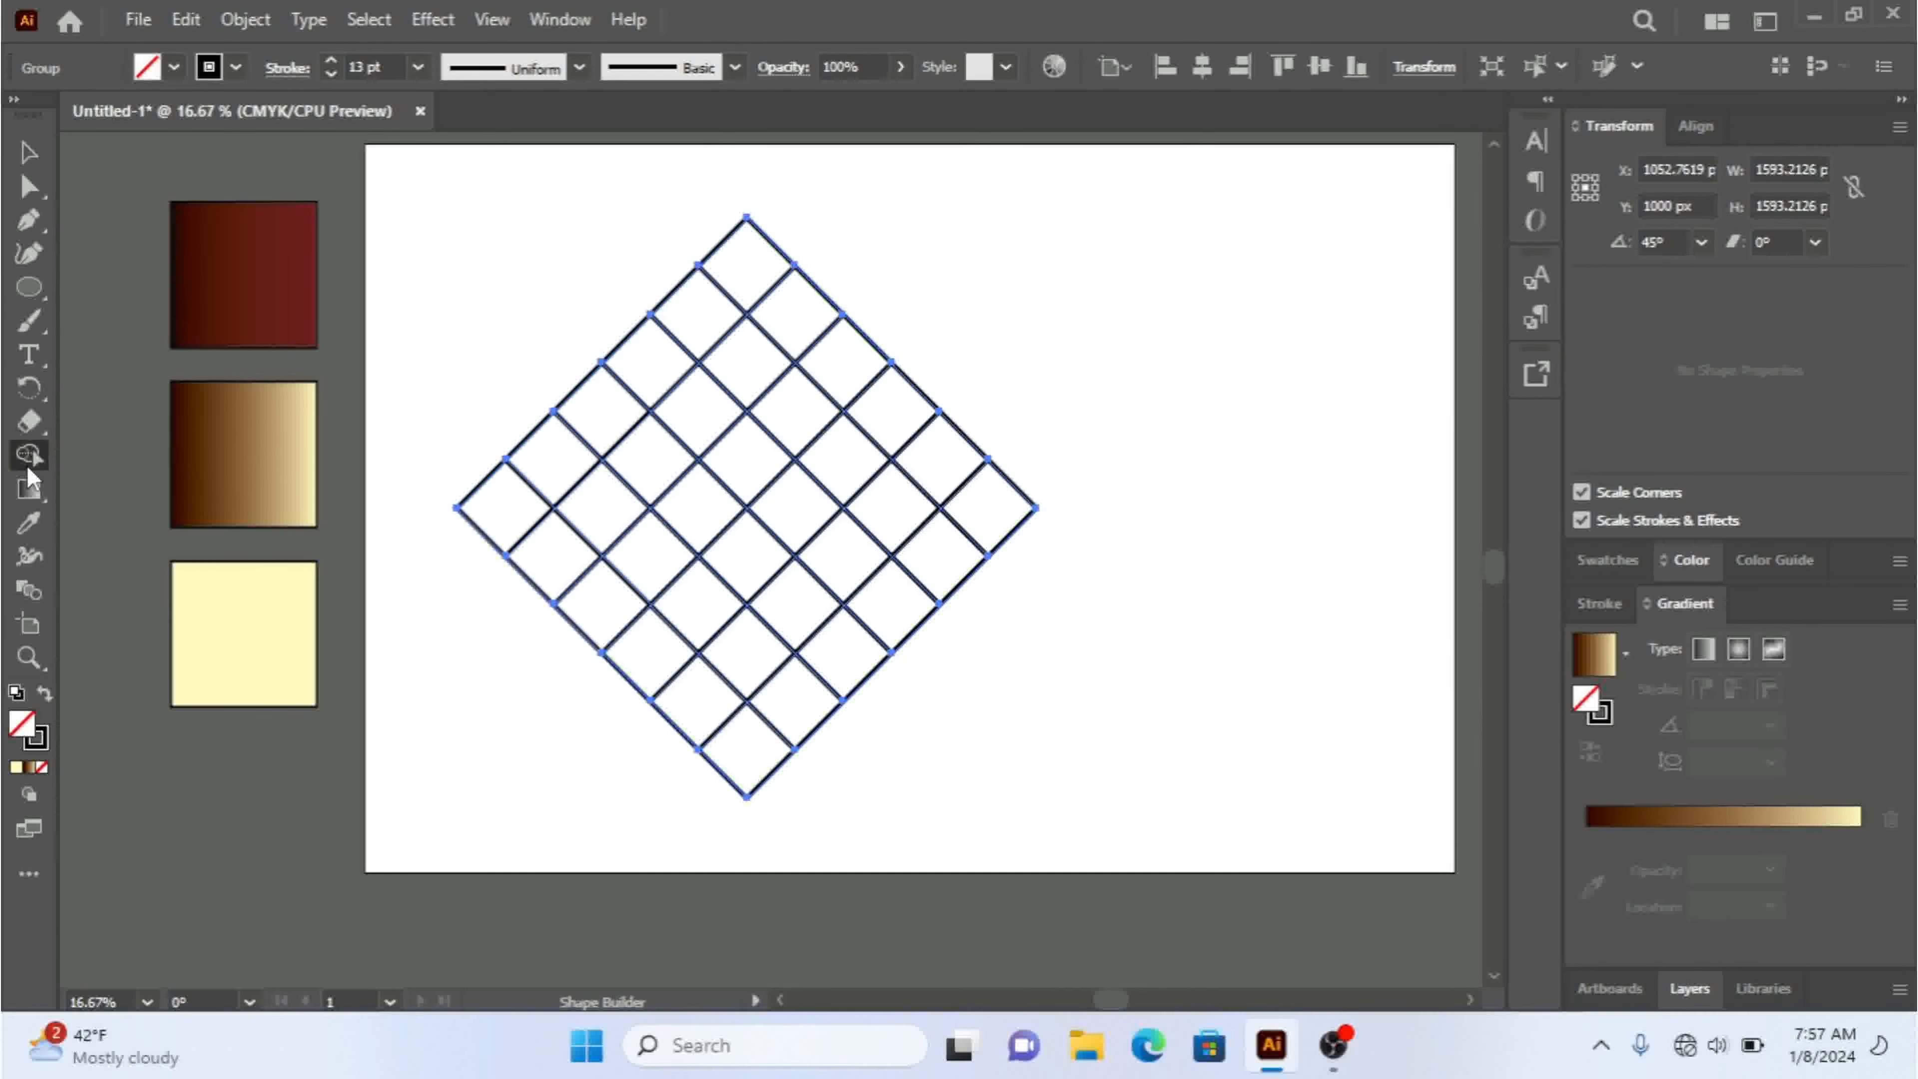
pyautogui.click(168, 69)
pyautogui.click(157, 139)
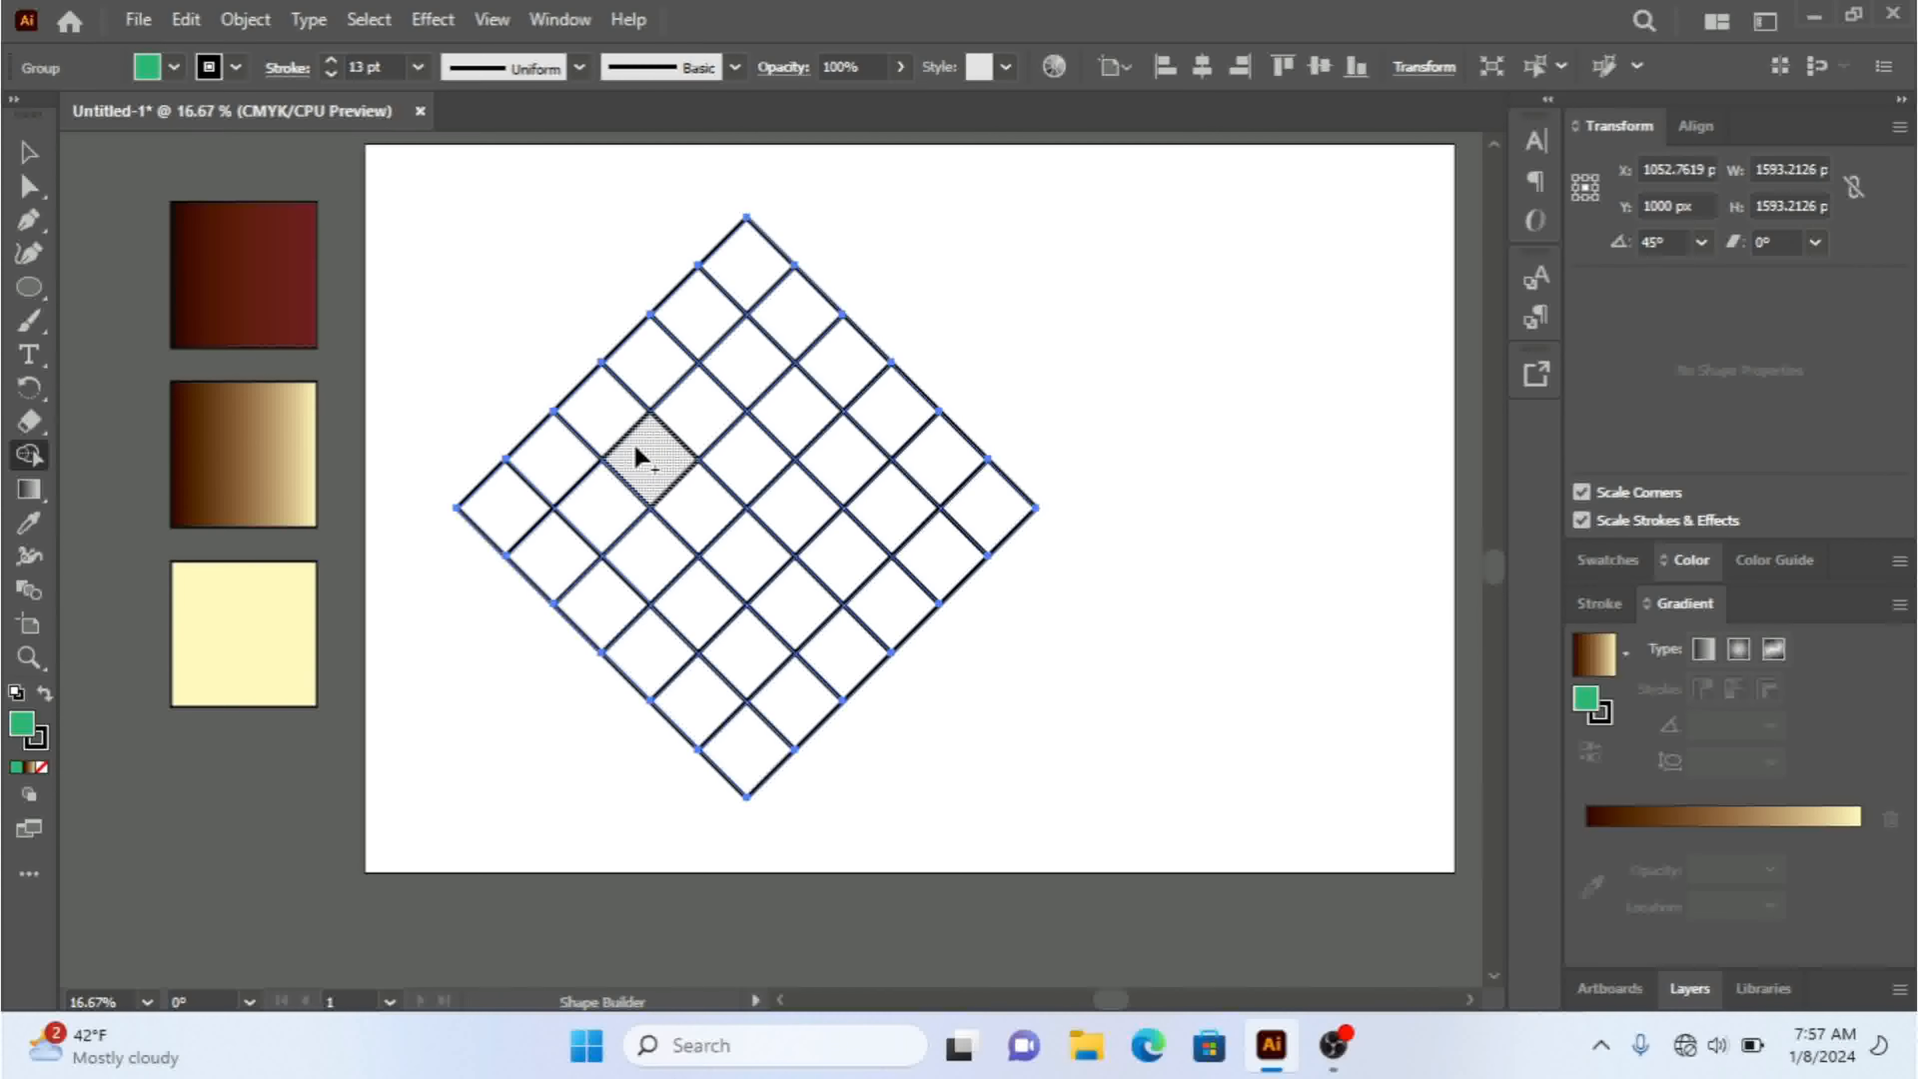
pyautogui.moveTo(556, 463)
pyautogui.mouseDown()
pyautogui.moveTo(743, 679)
pyautogui.moveTo(877, 506)
pyautogui.mouseUp()
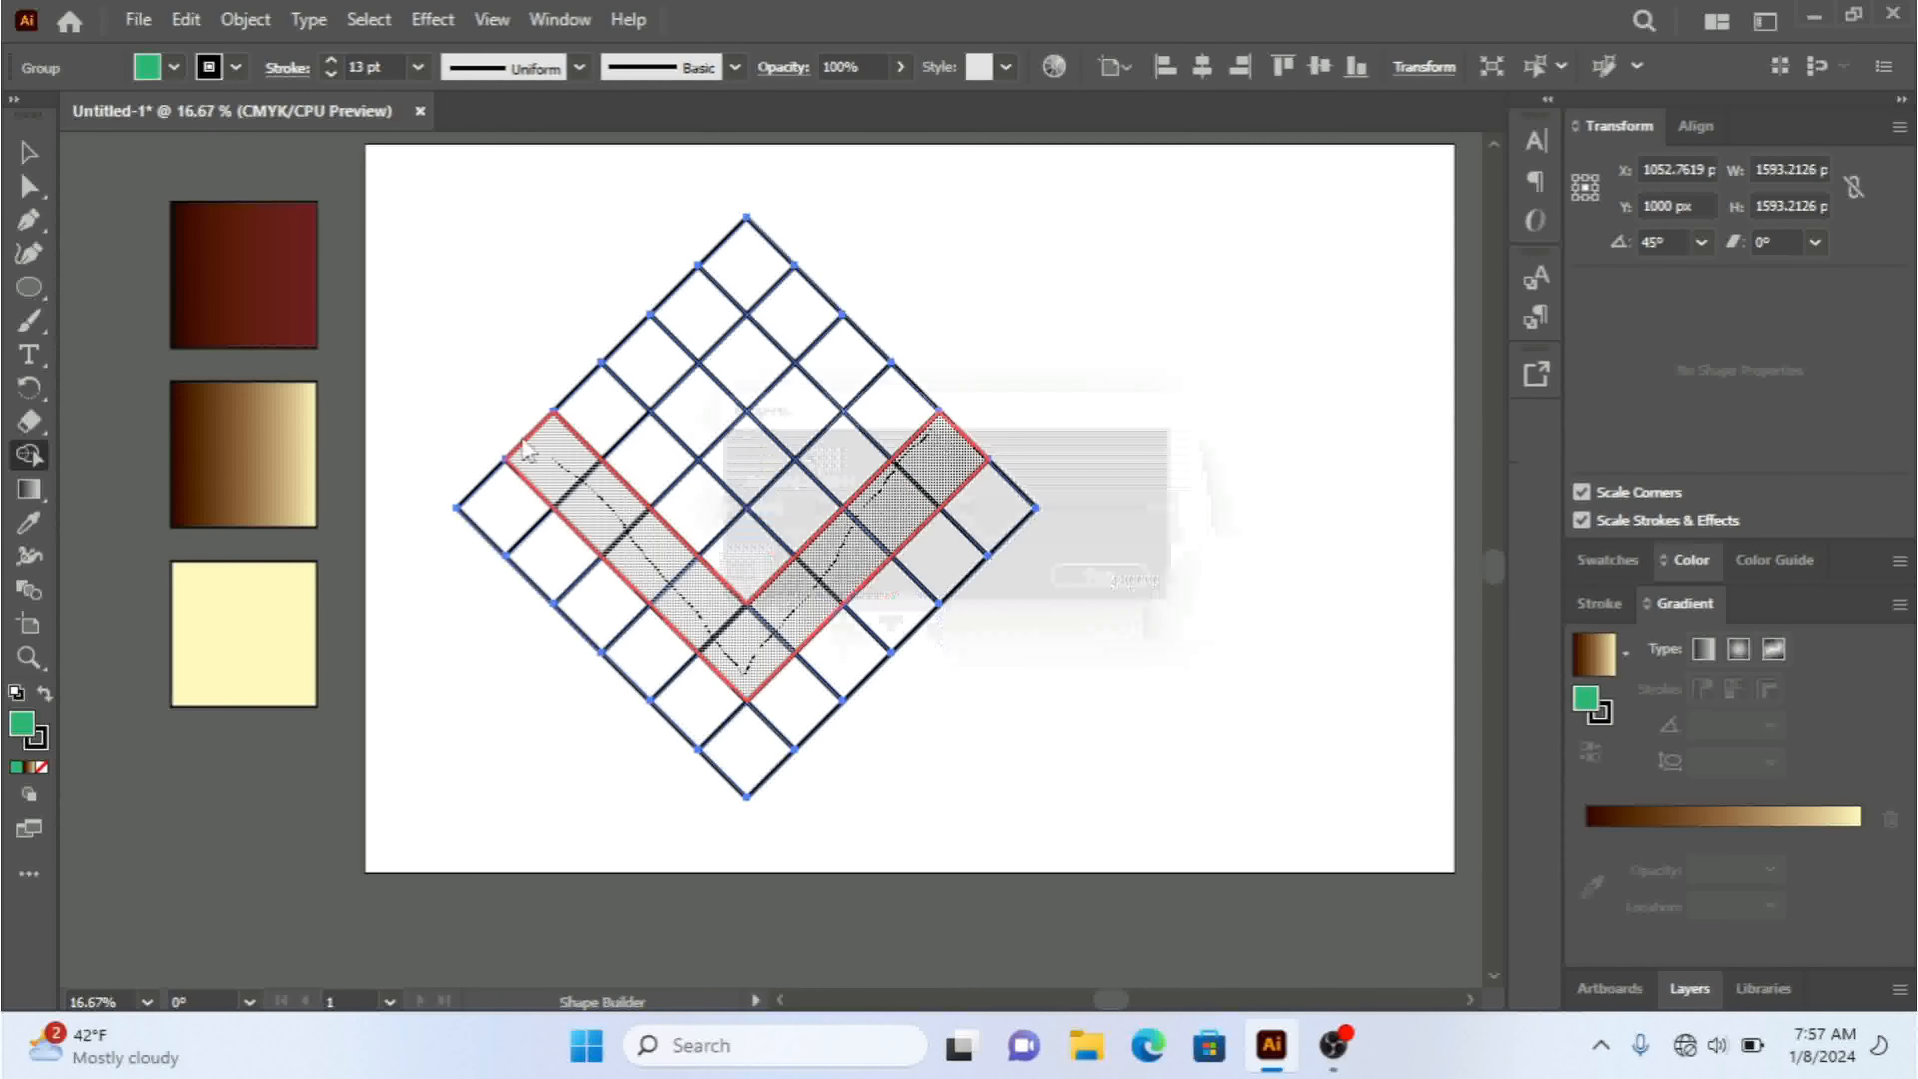
pyautogui.moveTo(877, 505); pyautogui.dragTo(932, 437)
# - Ungroup the grid and move the green V shape off to the right of the remaining cells
pyautogui.press('v')
pyautogui.rightClick(962, 478)
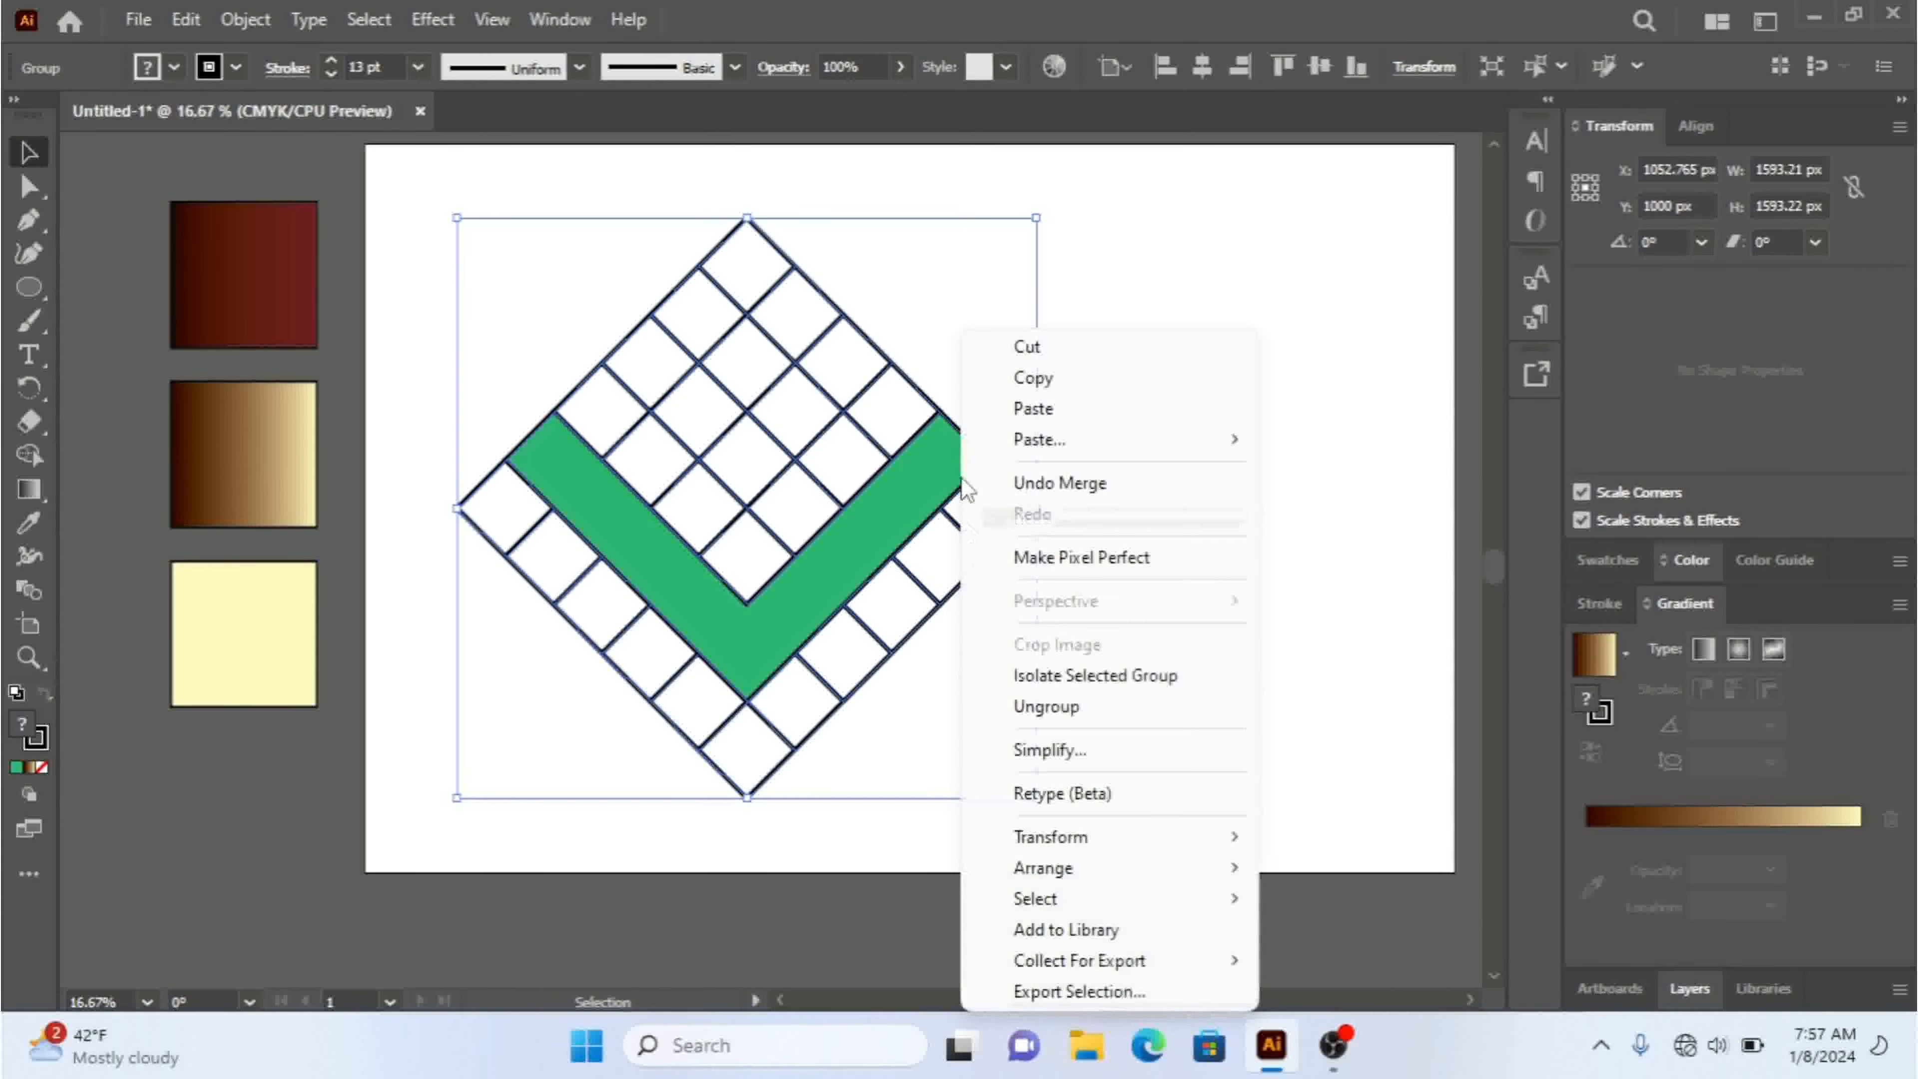
pyautogui.click(1126, 707)
pyautogui.click(963, 570)
pyautogui.moveTo(870, 544); pyautogui.dragTo(1351, 623)
pyautogui.hotkey('ctrl', 'a')
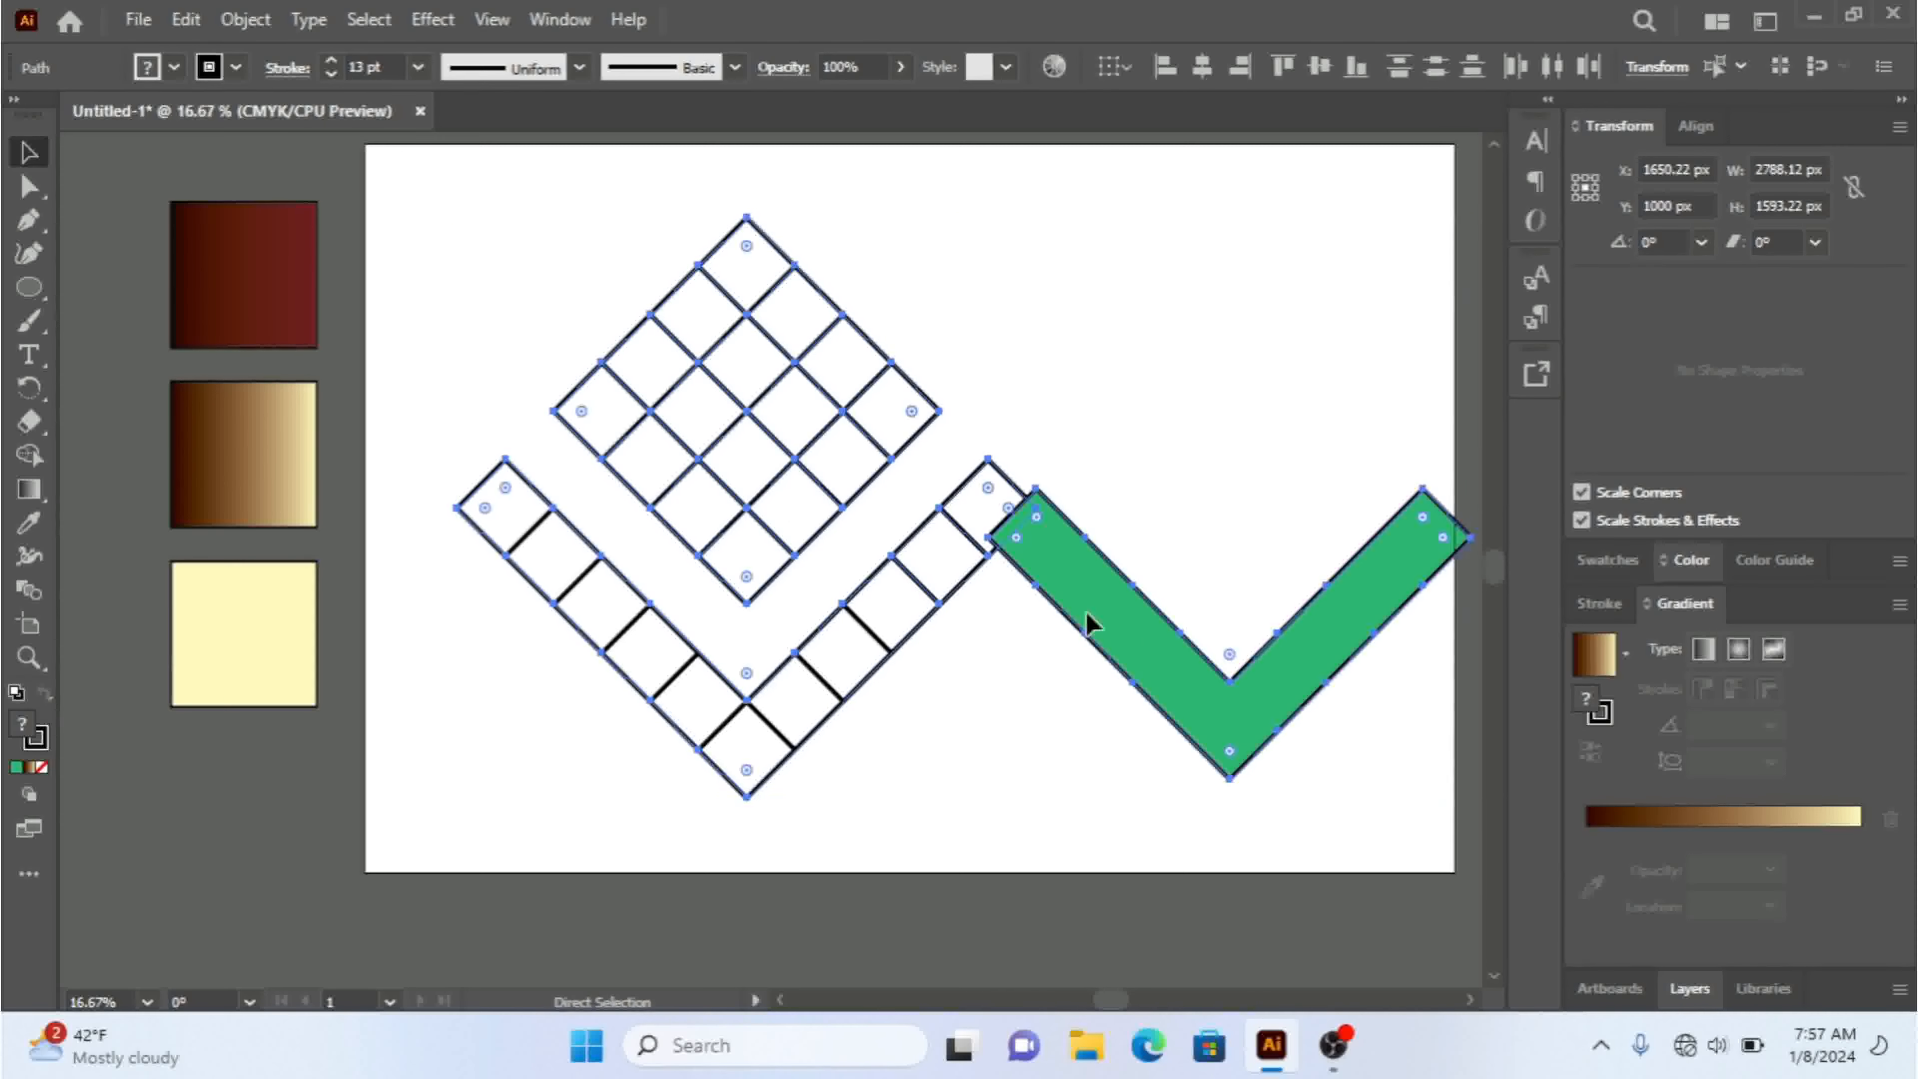
pyautogui.click(881, 692)
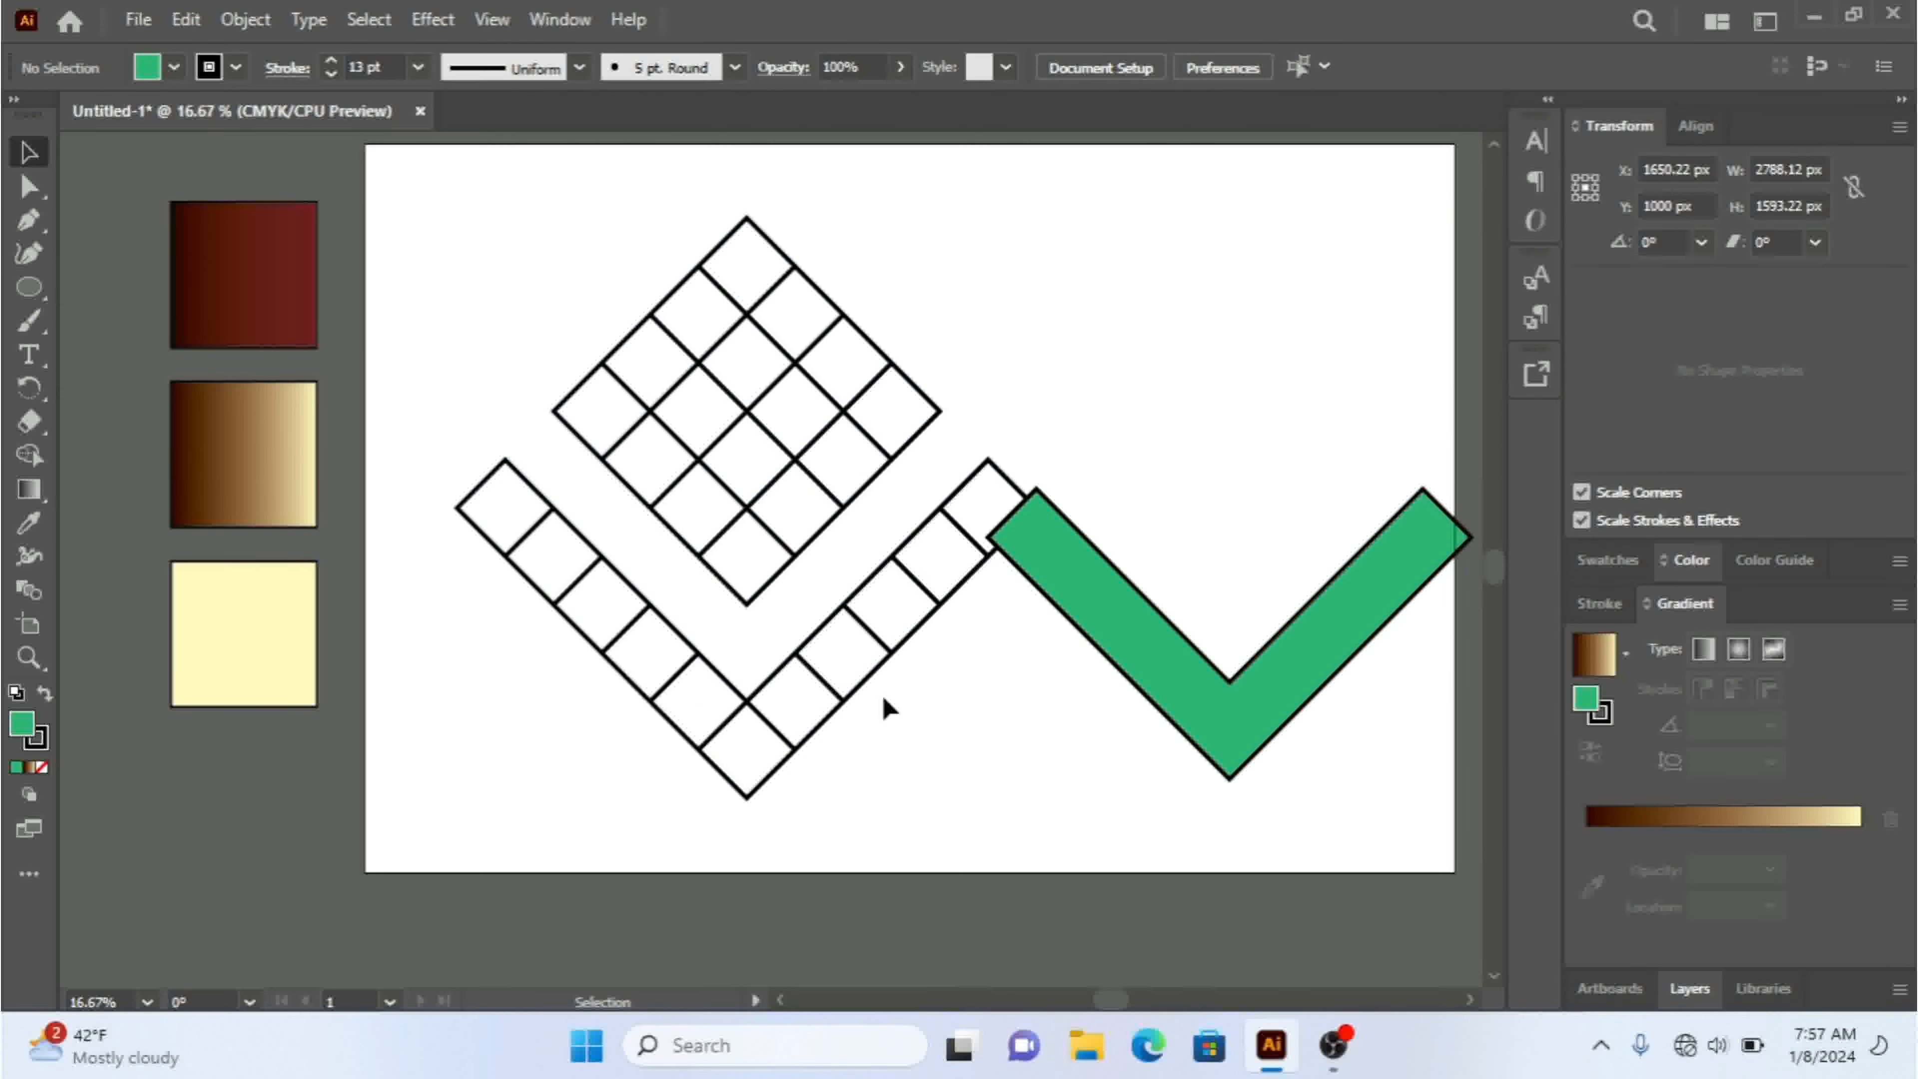
# - Delete all the leftover grid cells and stray line segments so only the green V remains
pyautogui.click(620, 416)
pyautogui.press('Delete')
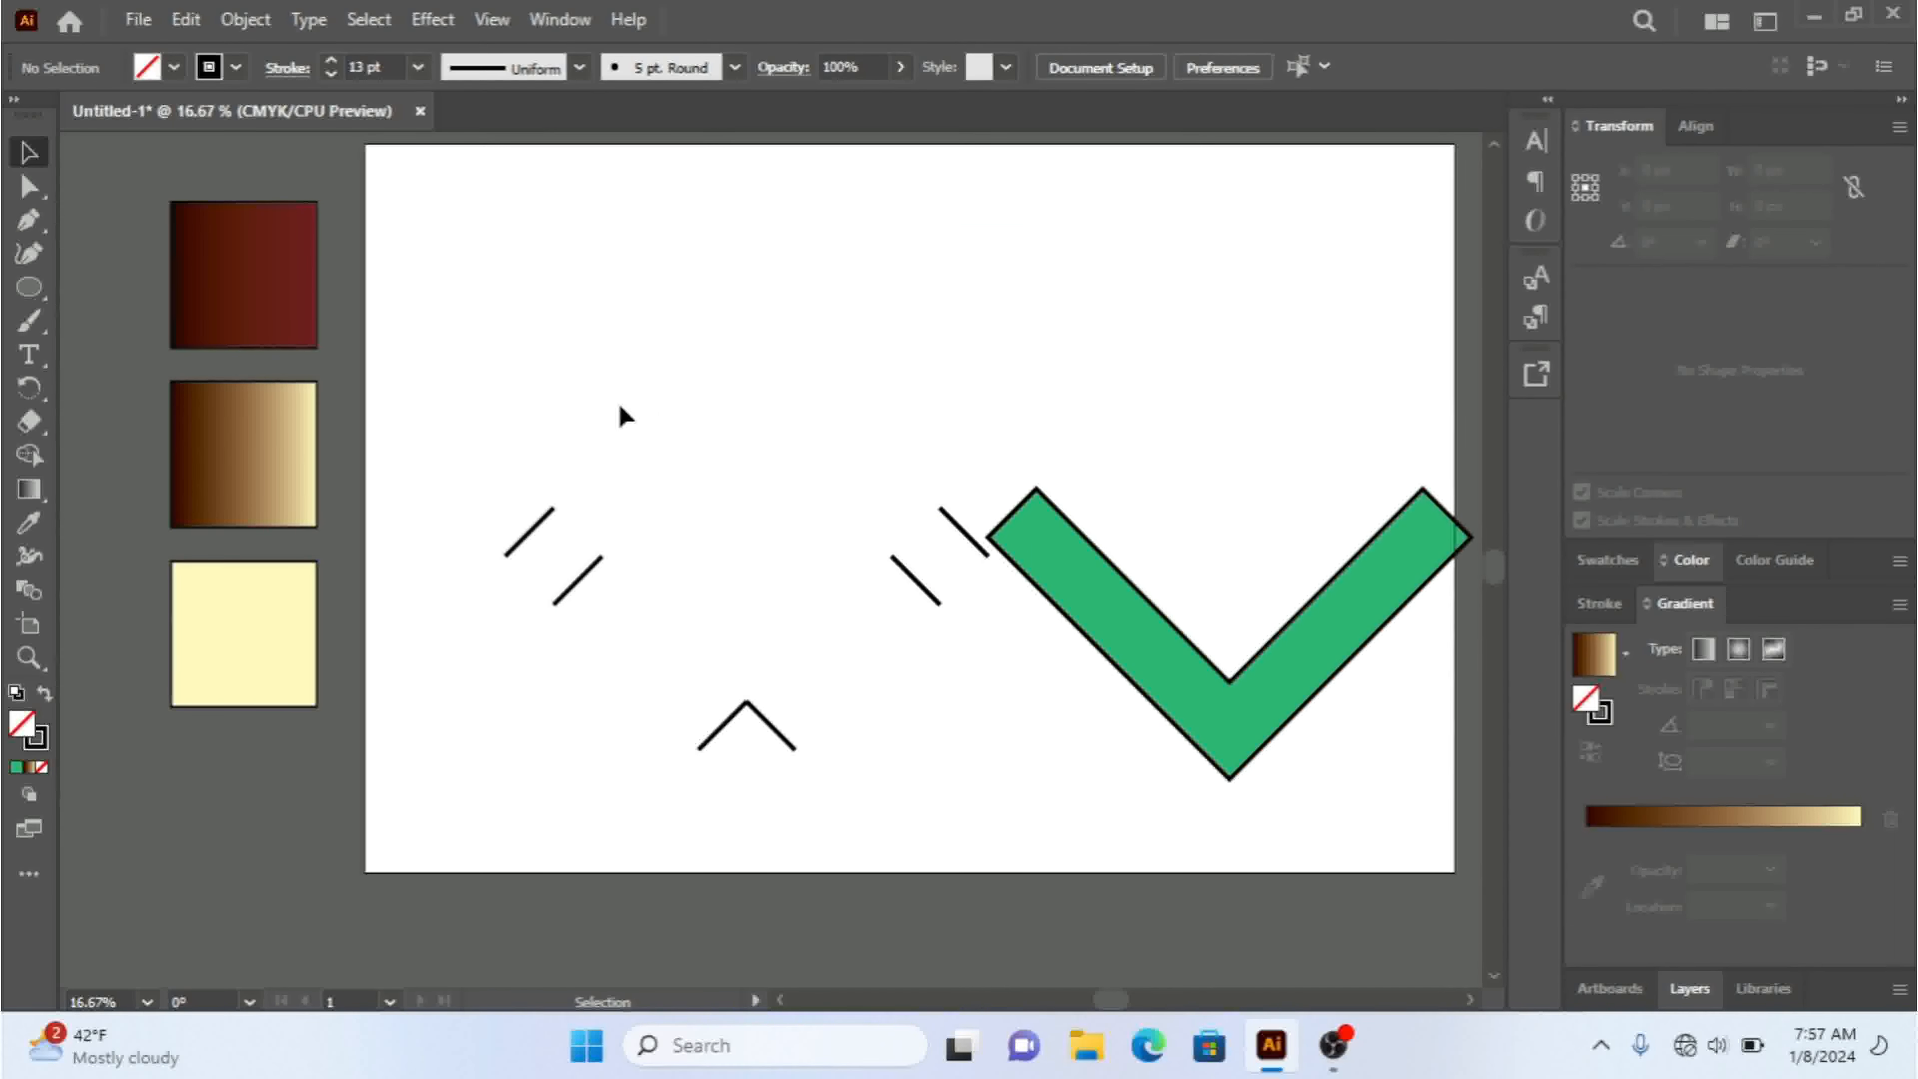
pyautogui.moveTo(507, 387); pyautogui.dragTo(743, 752)
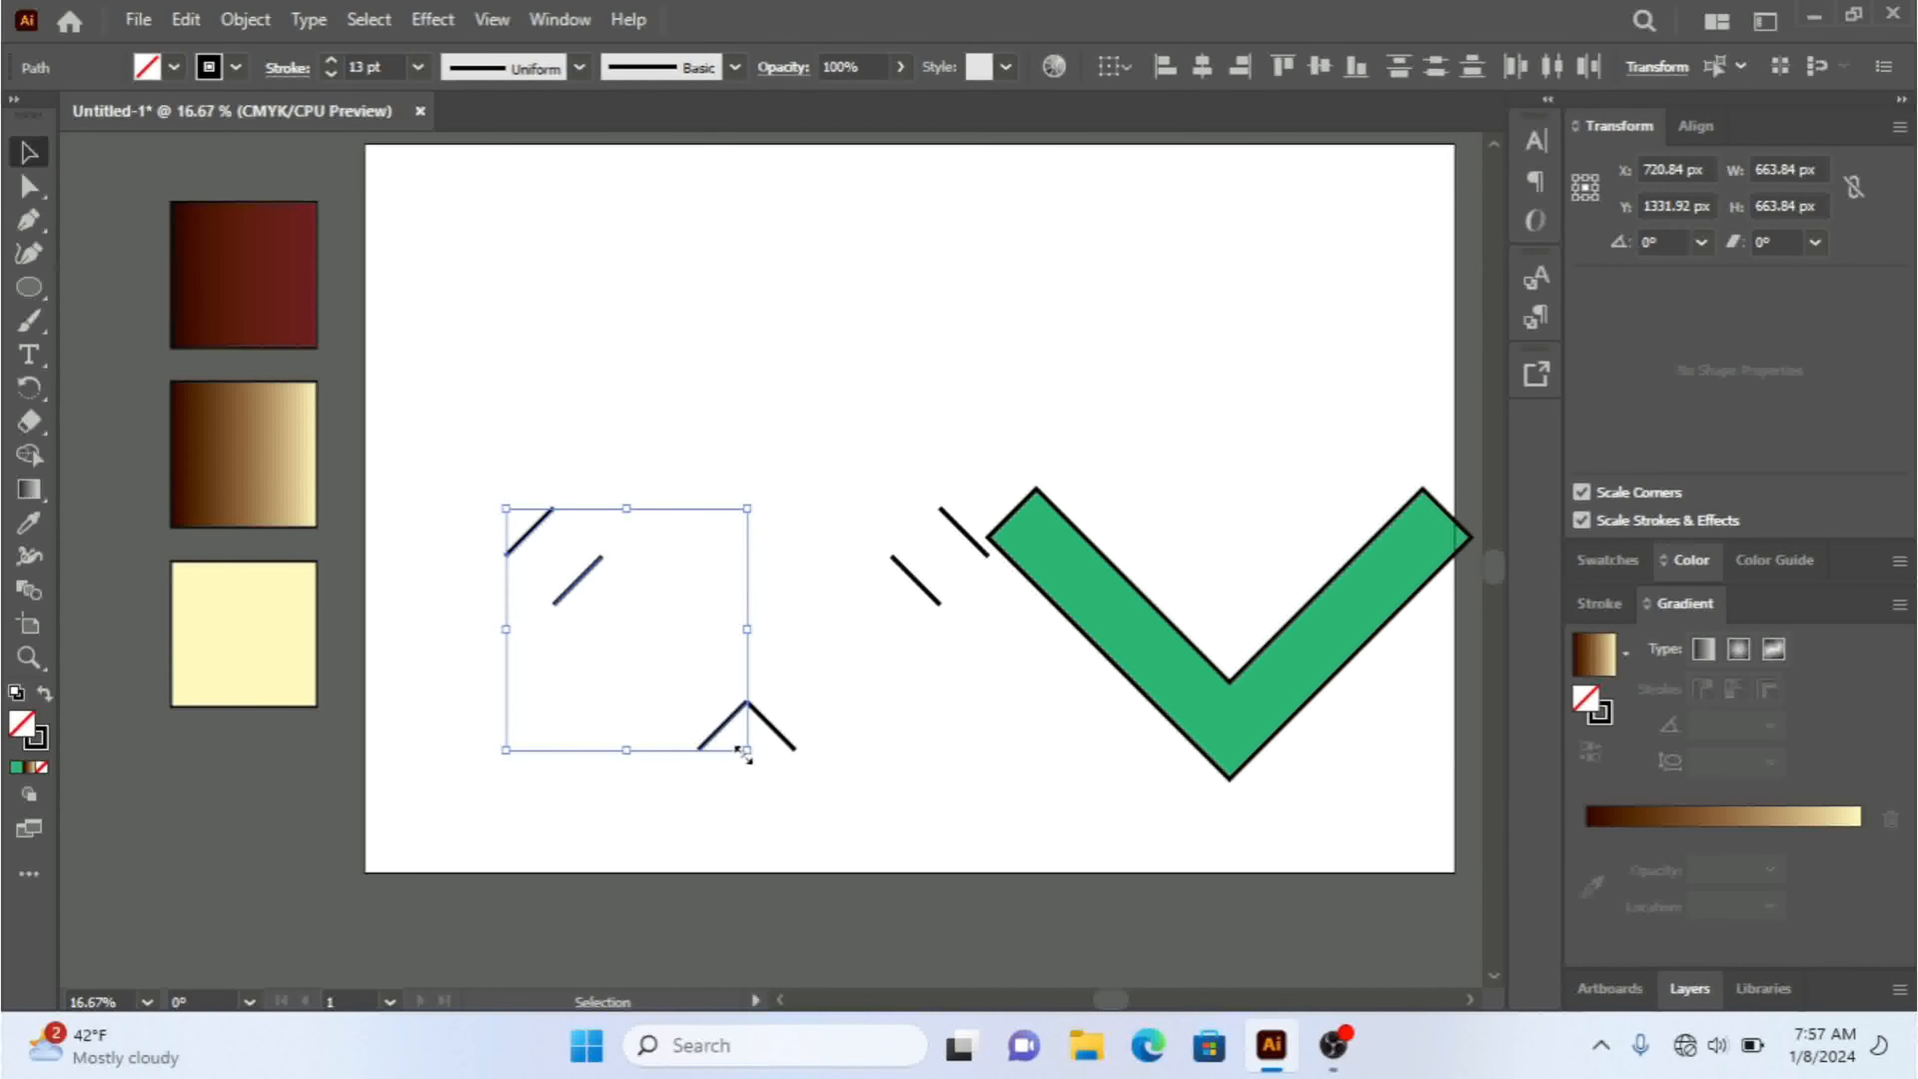
pyautogui.press('Delete')
pyautogui.moveTo(749, 429); pyautogui.dragTo(929, 800)
pyautogui.press('Delete')
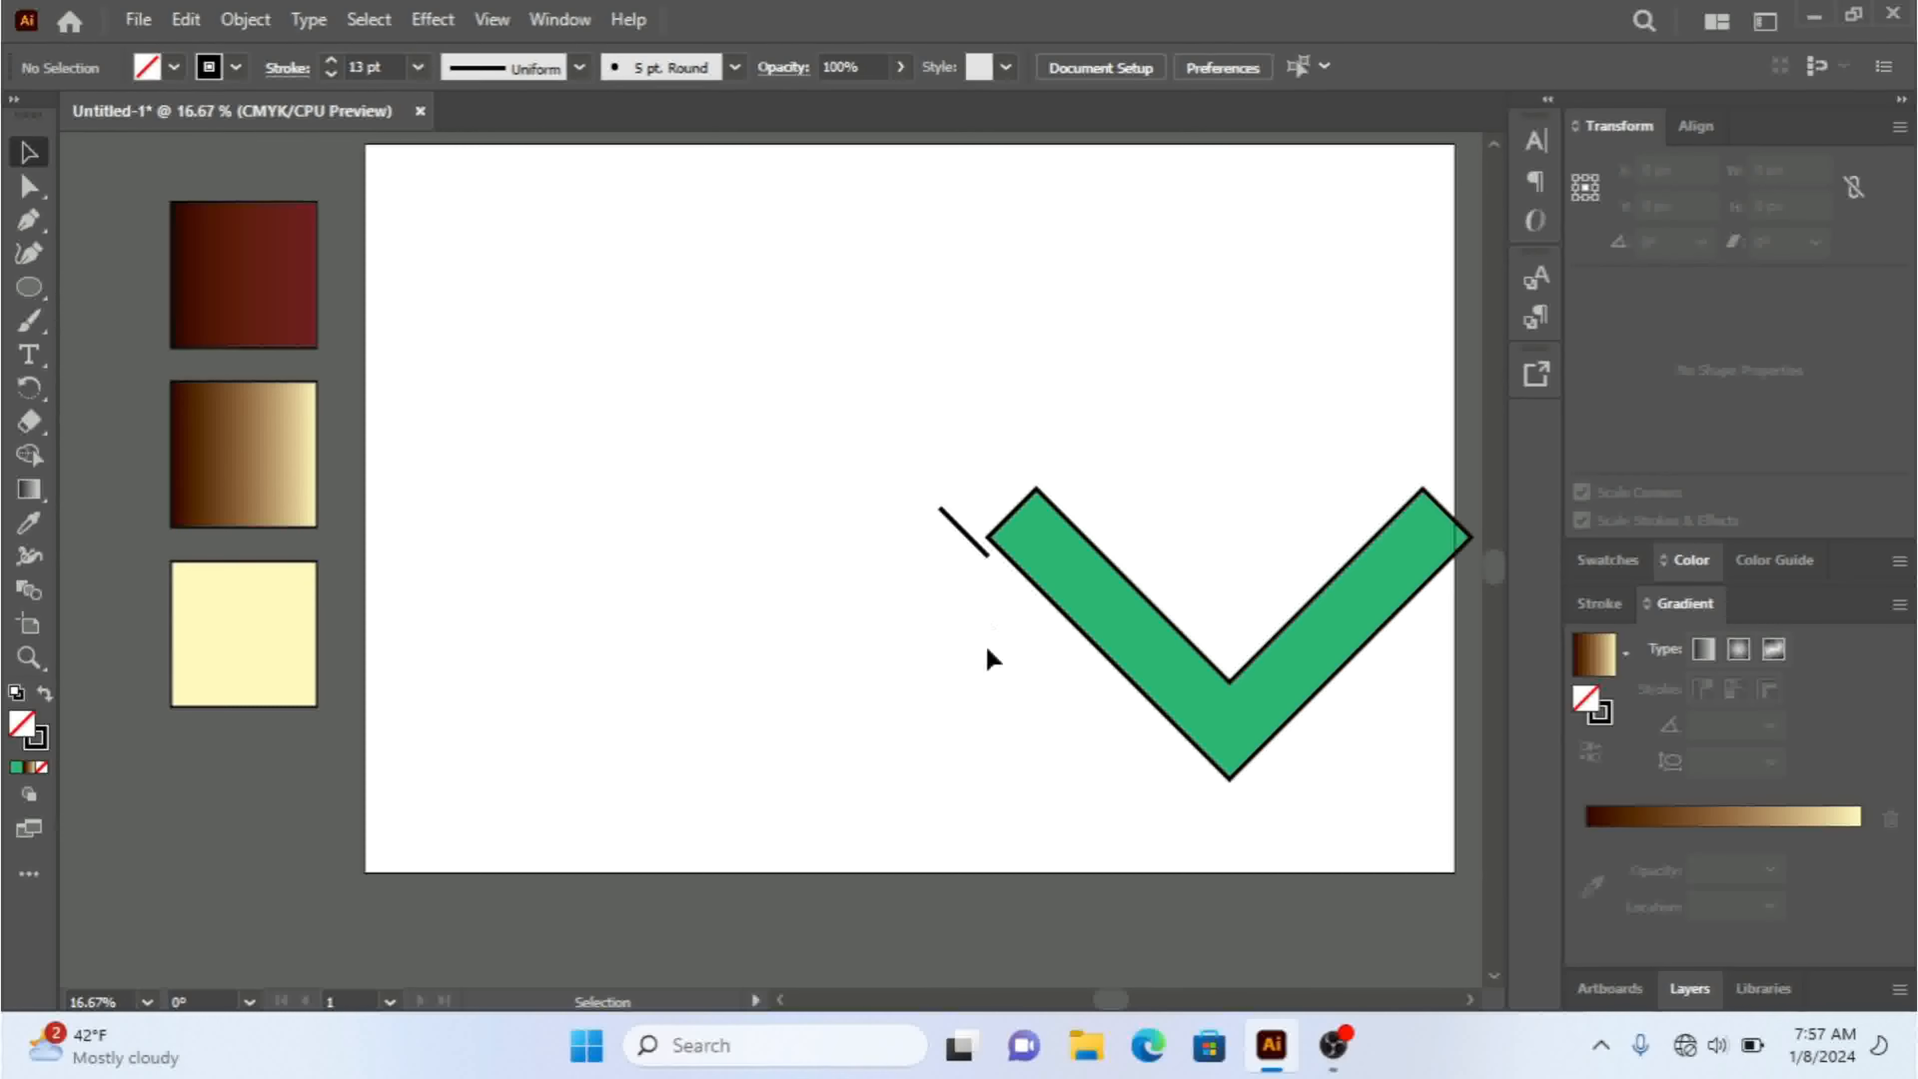
pyautogui.moveTo(973, 535); pyautogui.dragTo(817, 535)
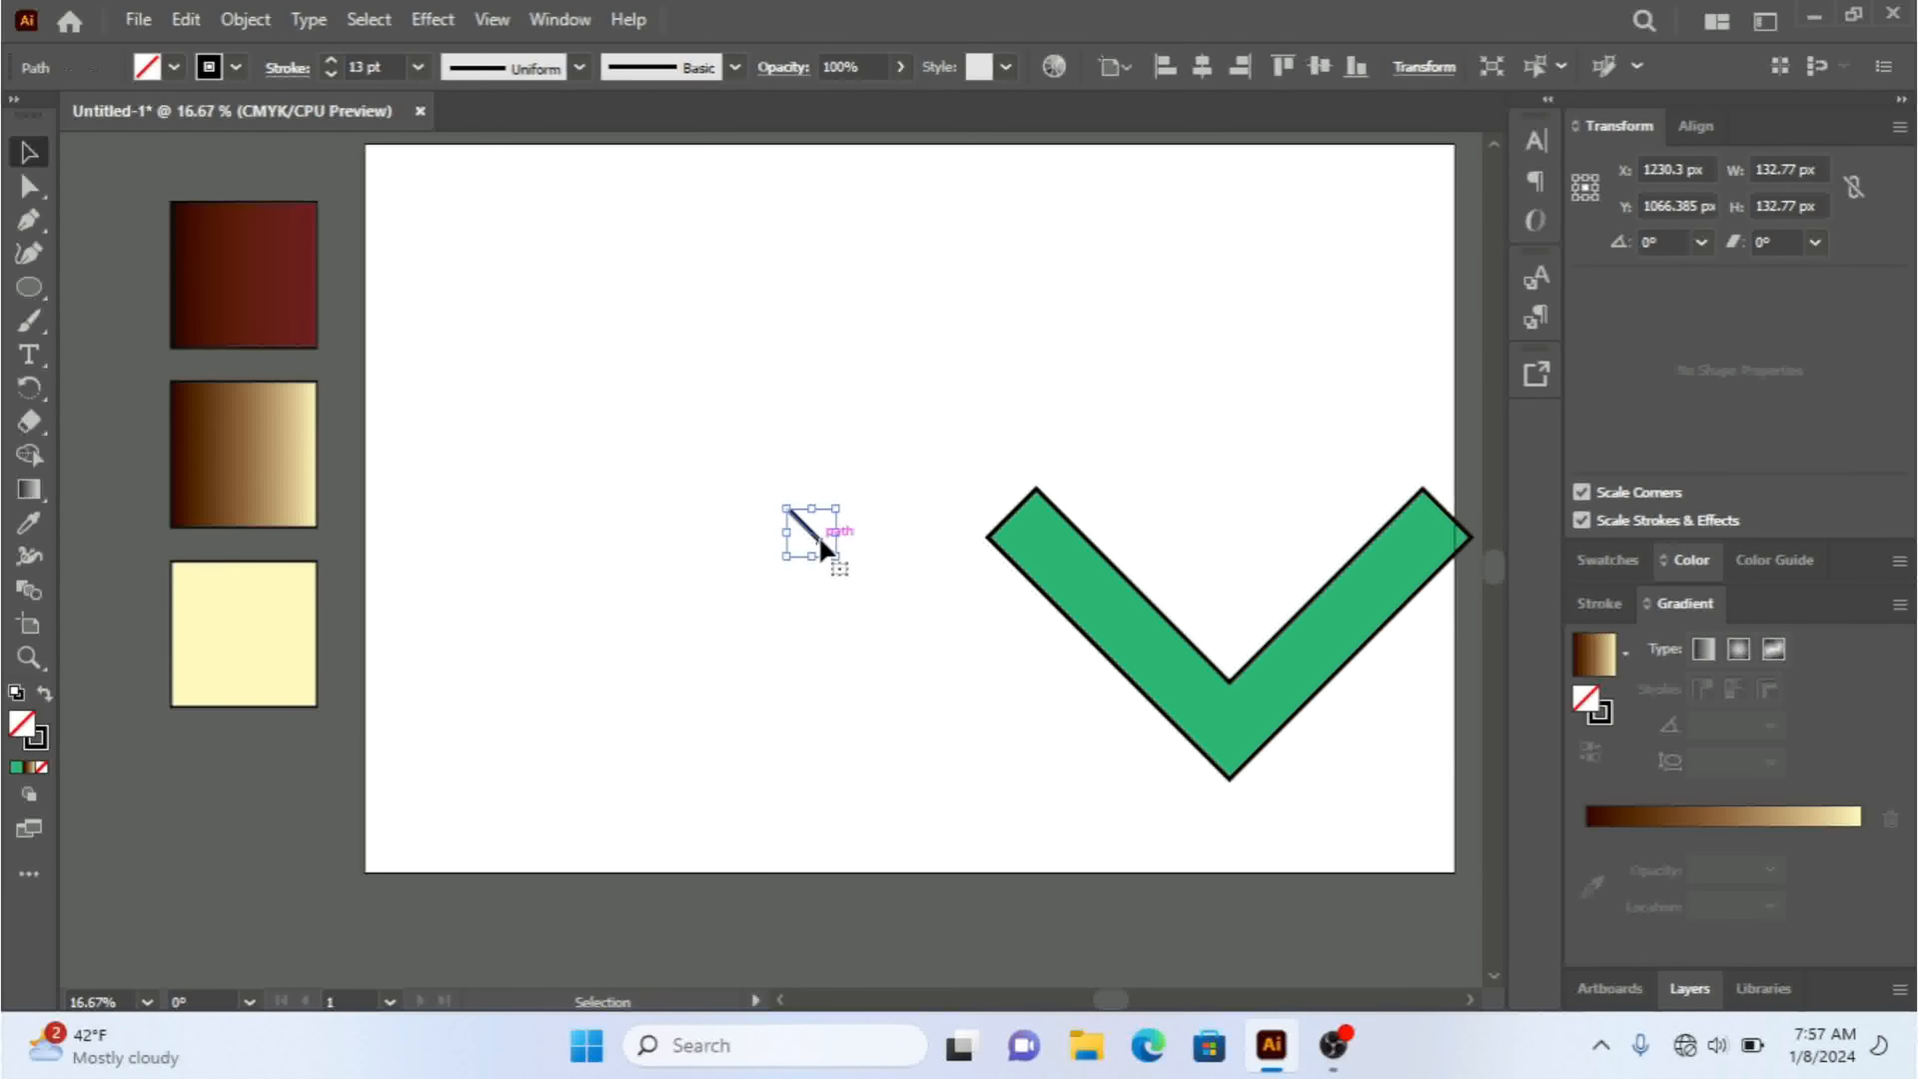
pyautogui.press('Delete')
# - Move the green V to the artboard's upper-left area and round all its corners to about 94 px
pyautogui.moveTo(1113, 599); pyautogui.dragTo(619, 446)
pyautogui.click(29, 186)
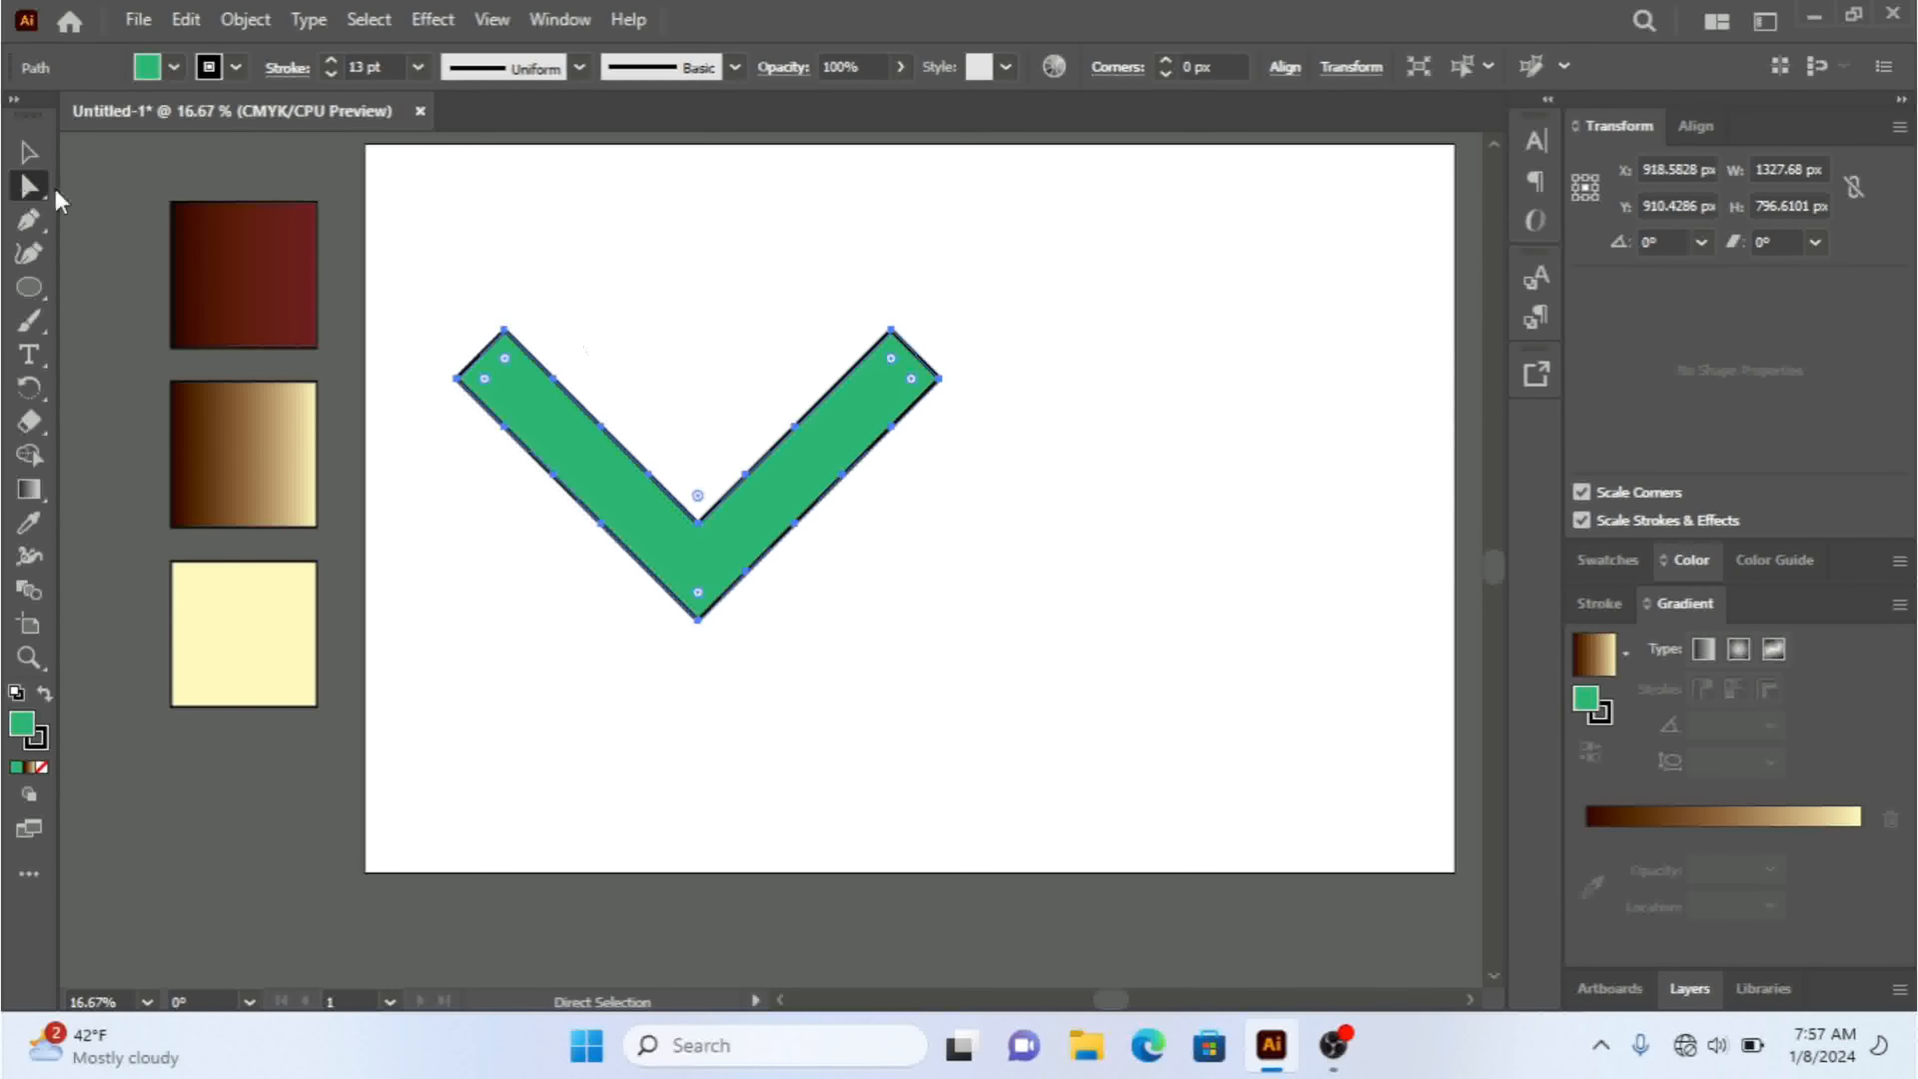
pyautogui.moveTo(484, 377); pyautogui.dragTo(665, 495)
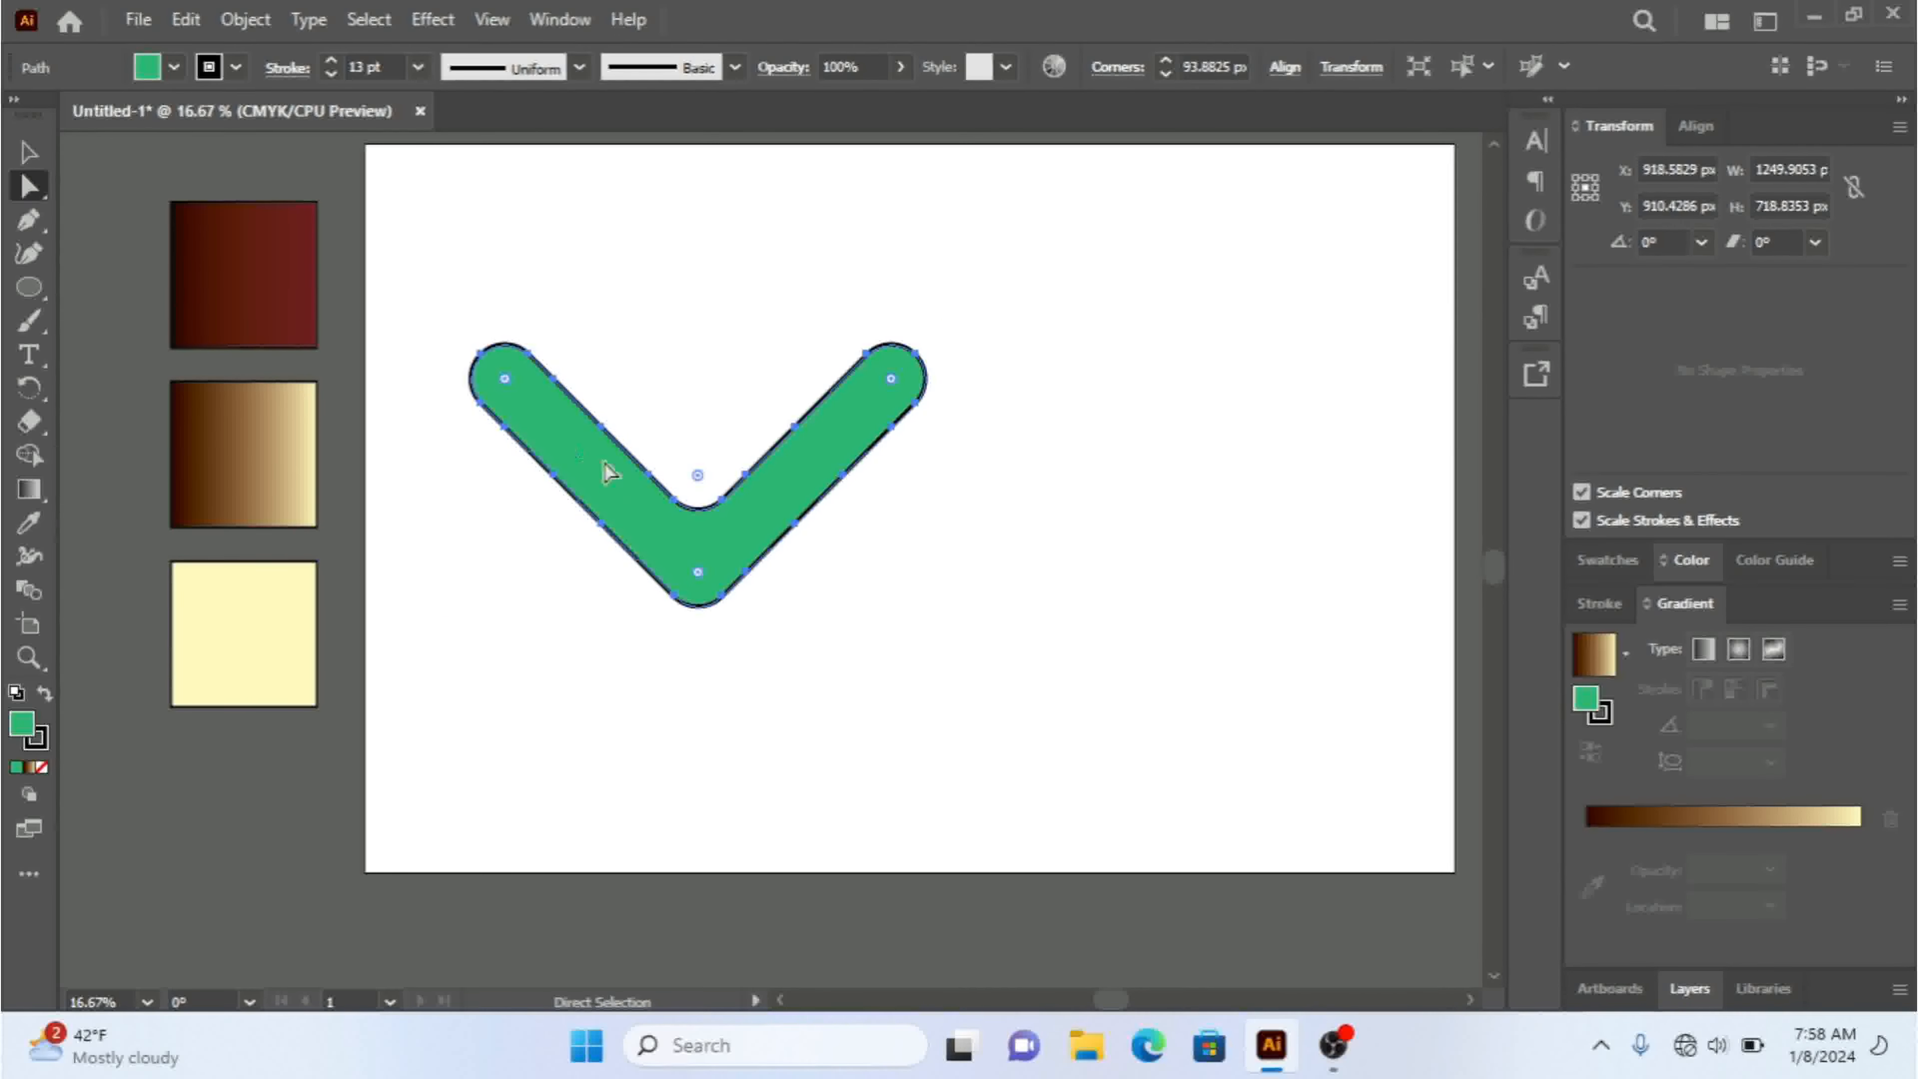
# - Narrow the rounded V to about 1039 px, shorten it slightly from above, and position it near the artboard's middle
pyautogui.click(25, 155)
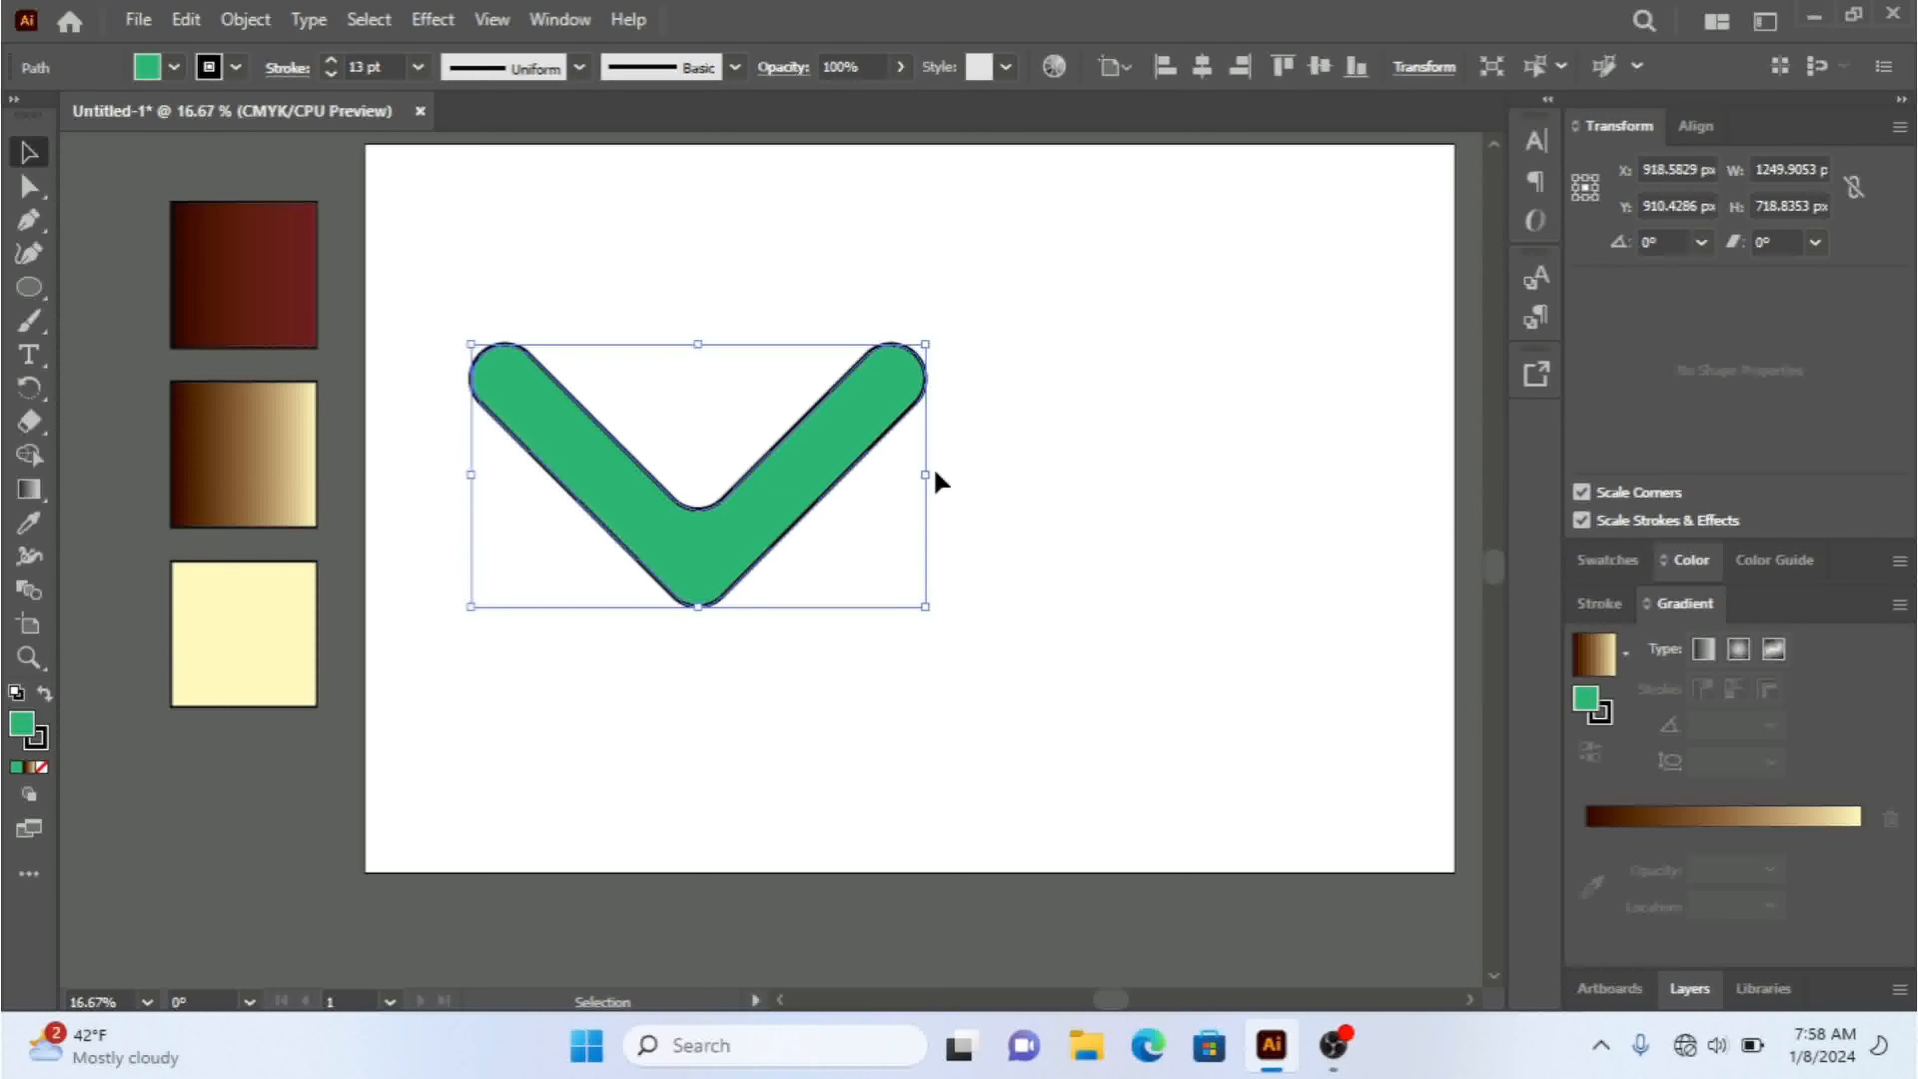
pyautogui.moveTo(931, 474); pyautogui.dragTo(886, 487)
pyautogui.moveTo(788, 348); pyautogui.dragTo(789, 371)
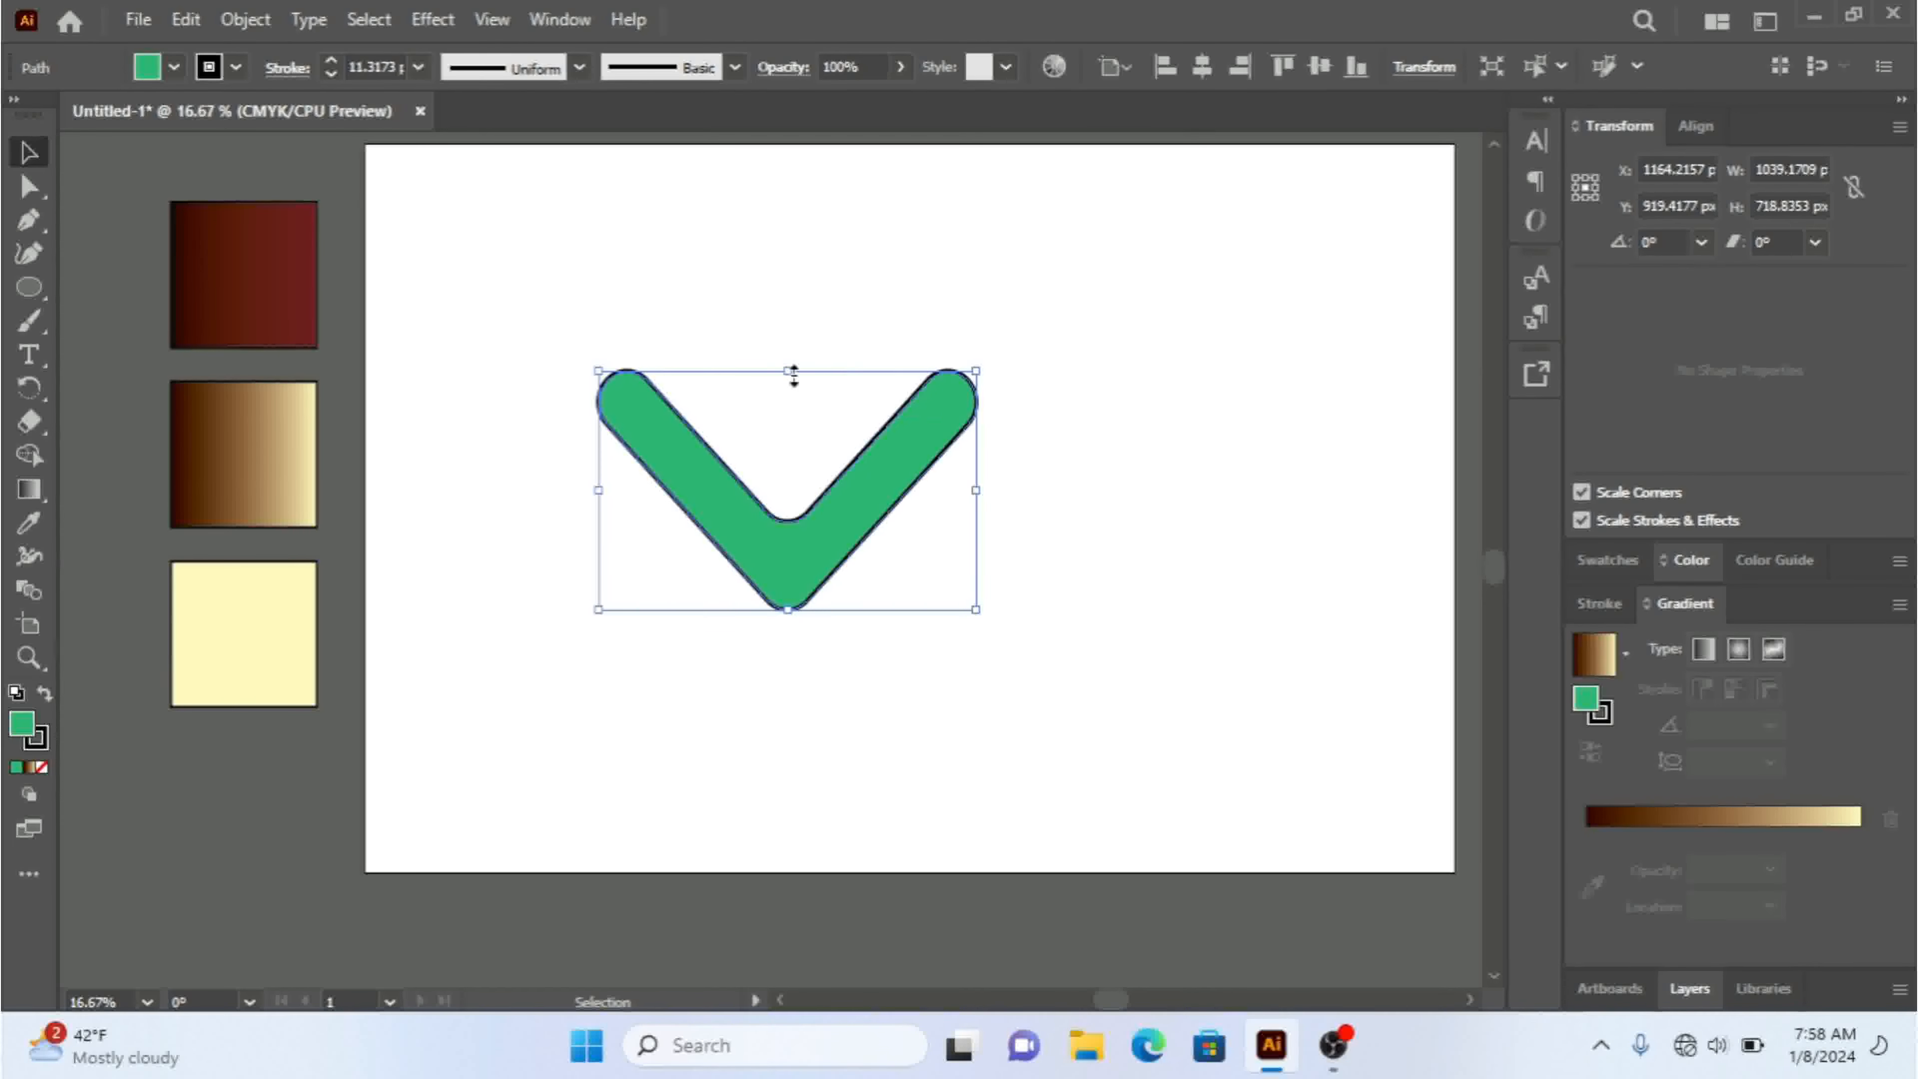
pyautogui.click(1041, 545)
pyautogui.moveTo(900, 518); pyautogui.dragTo(938, 523)
pyautogui.click(470, 538)
# - Start a Pen tool wing outline with a slanted edge parallel to the V's left arm, a horizontal top edge about 482 px long and a curved tip
pyautogui.click(28, 219)
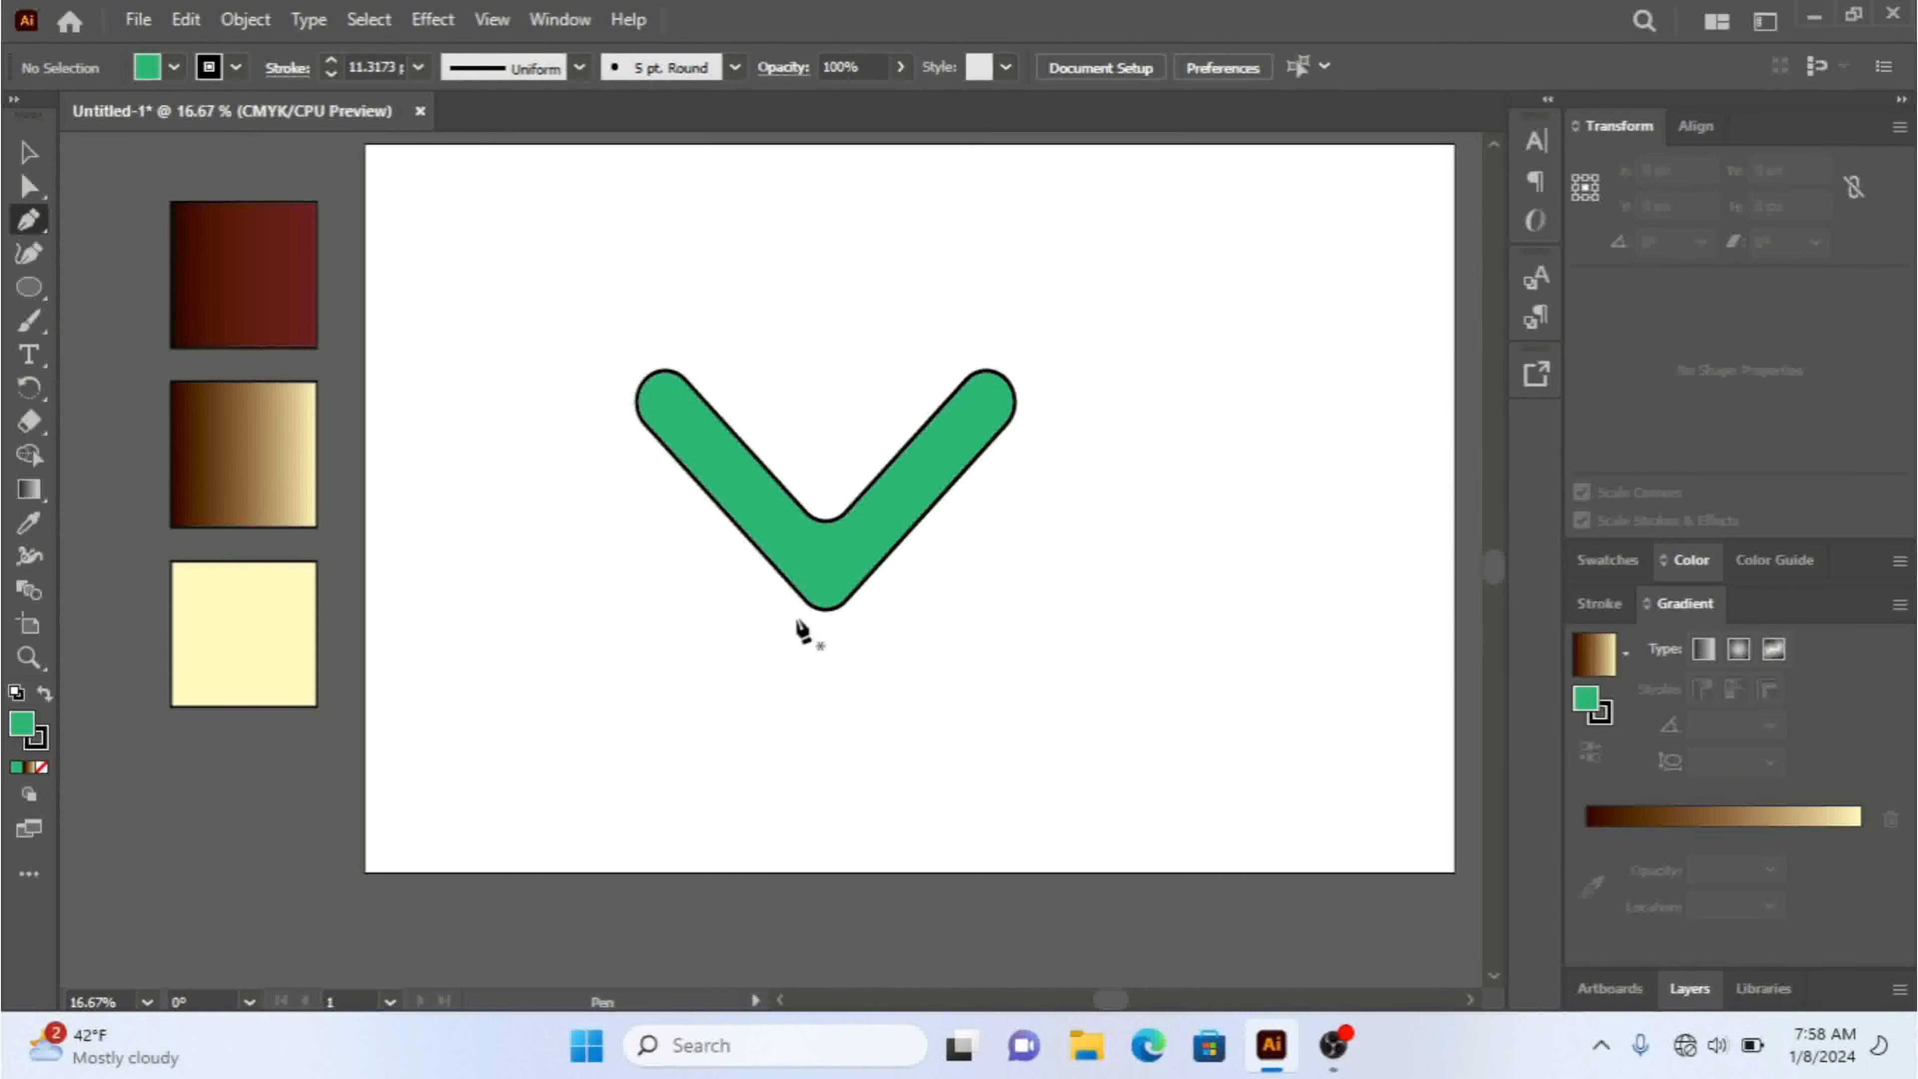
pyautogui.click(795, 616)
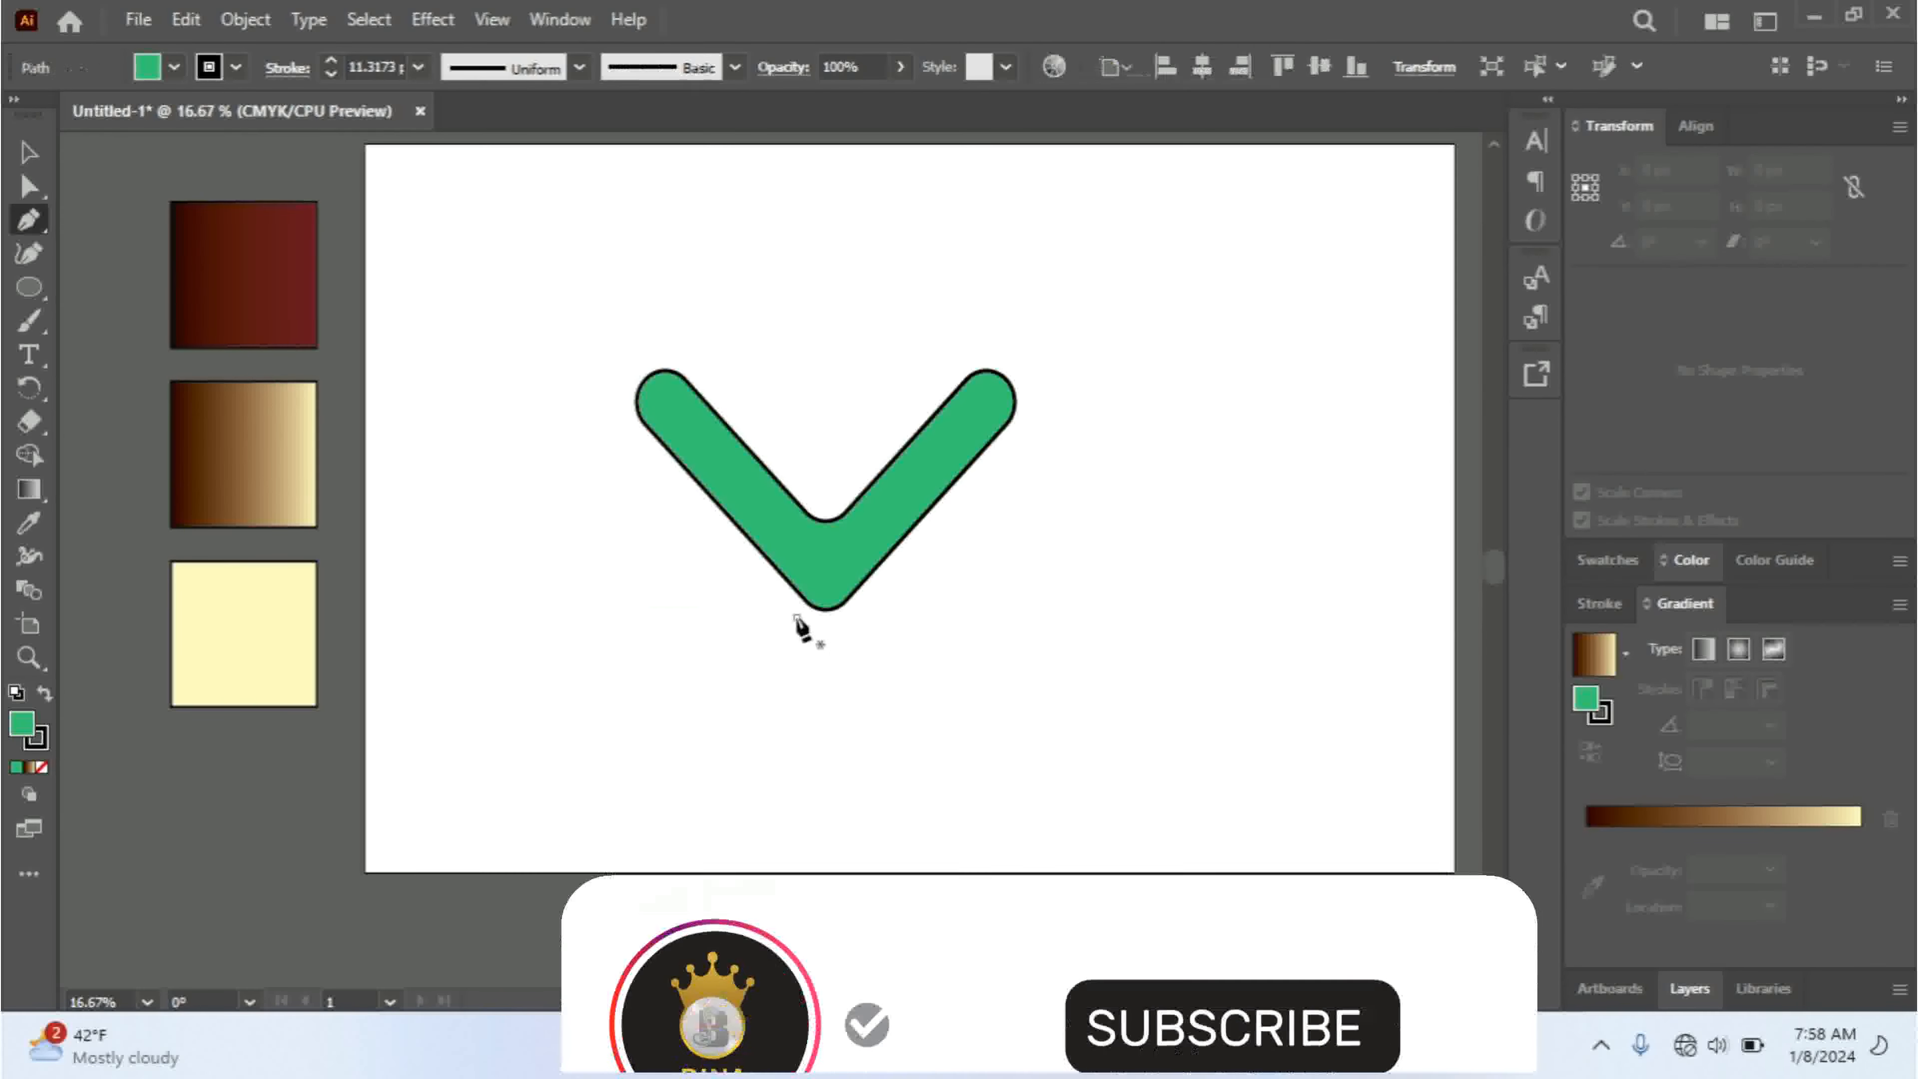
pyautogui.click(619, 419)
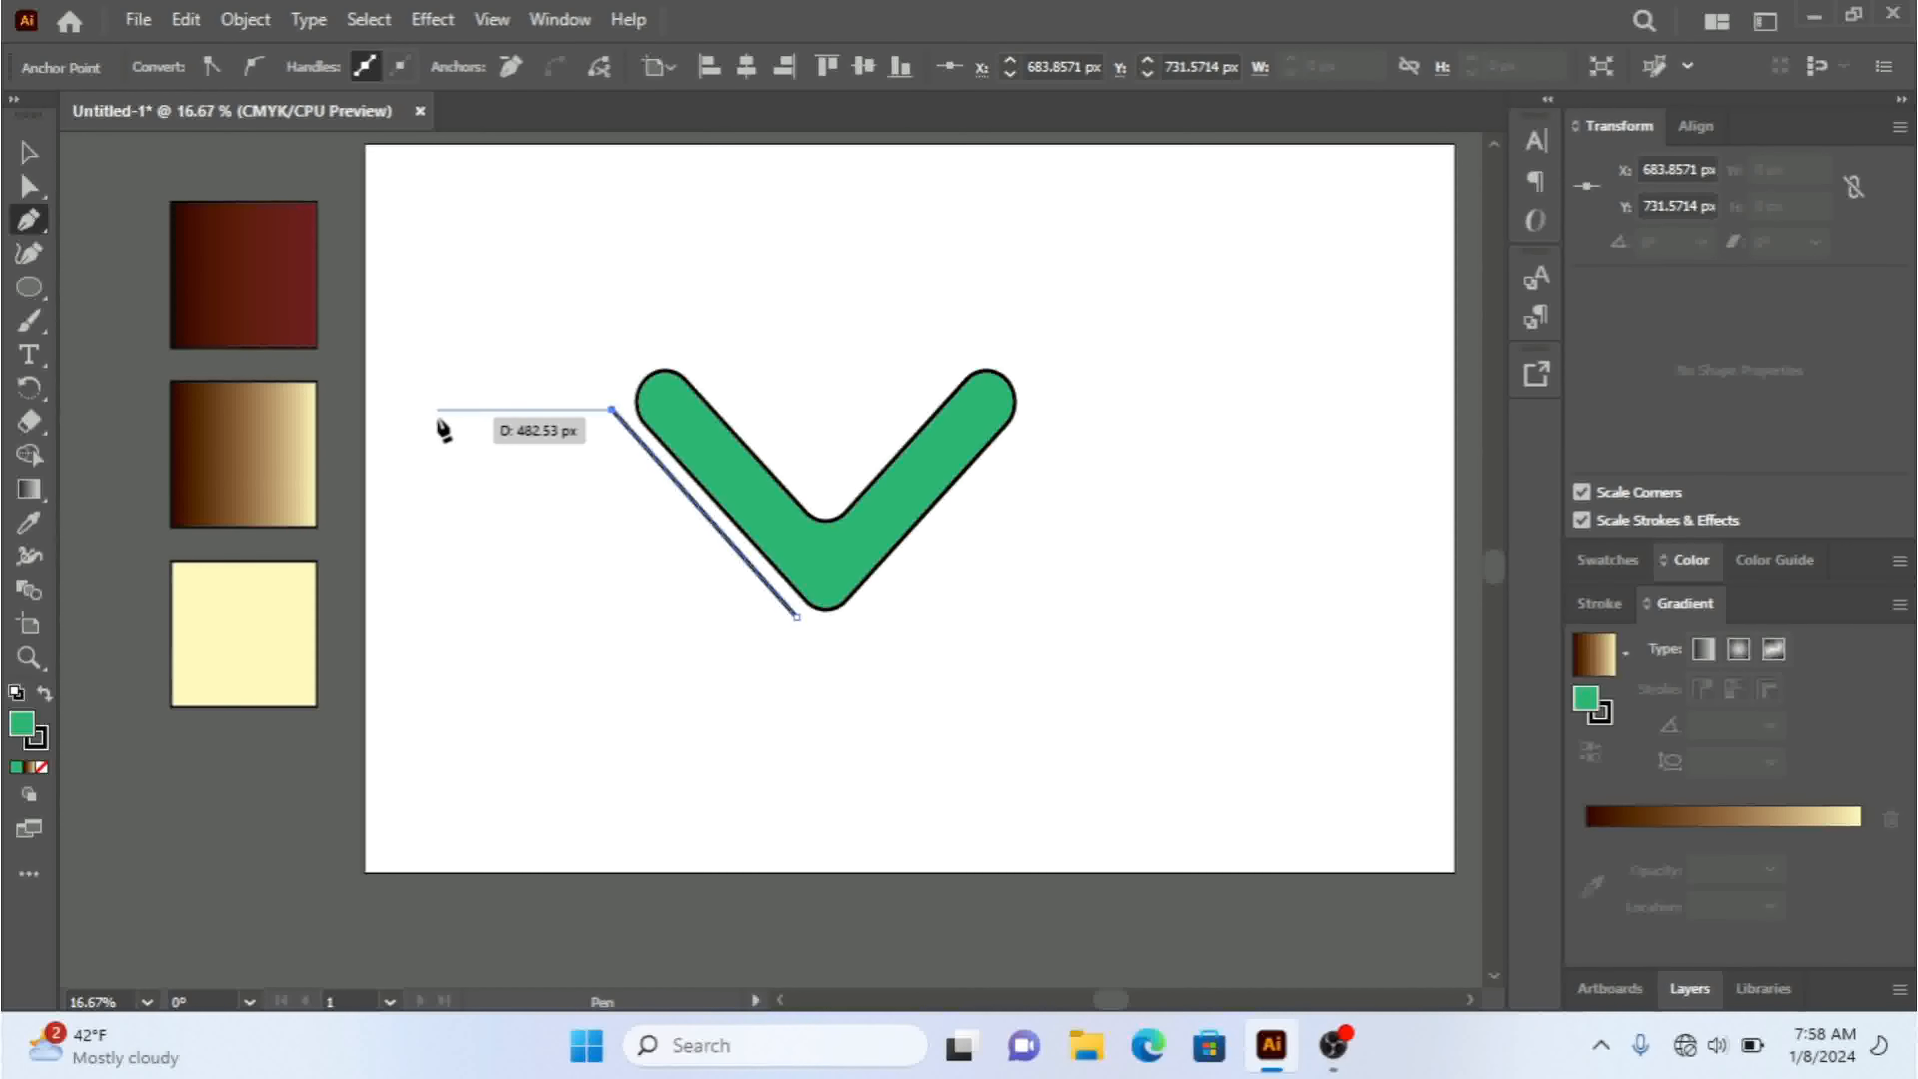
pyautogui.click(436, 409)
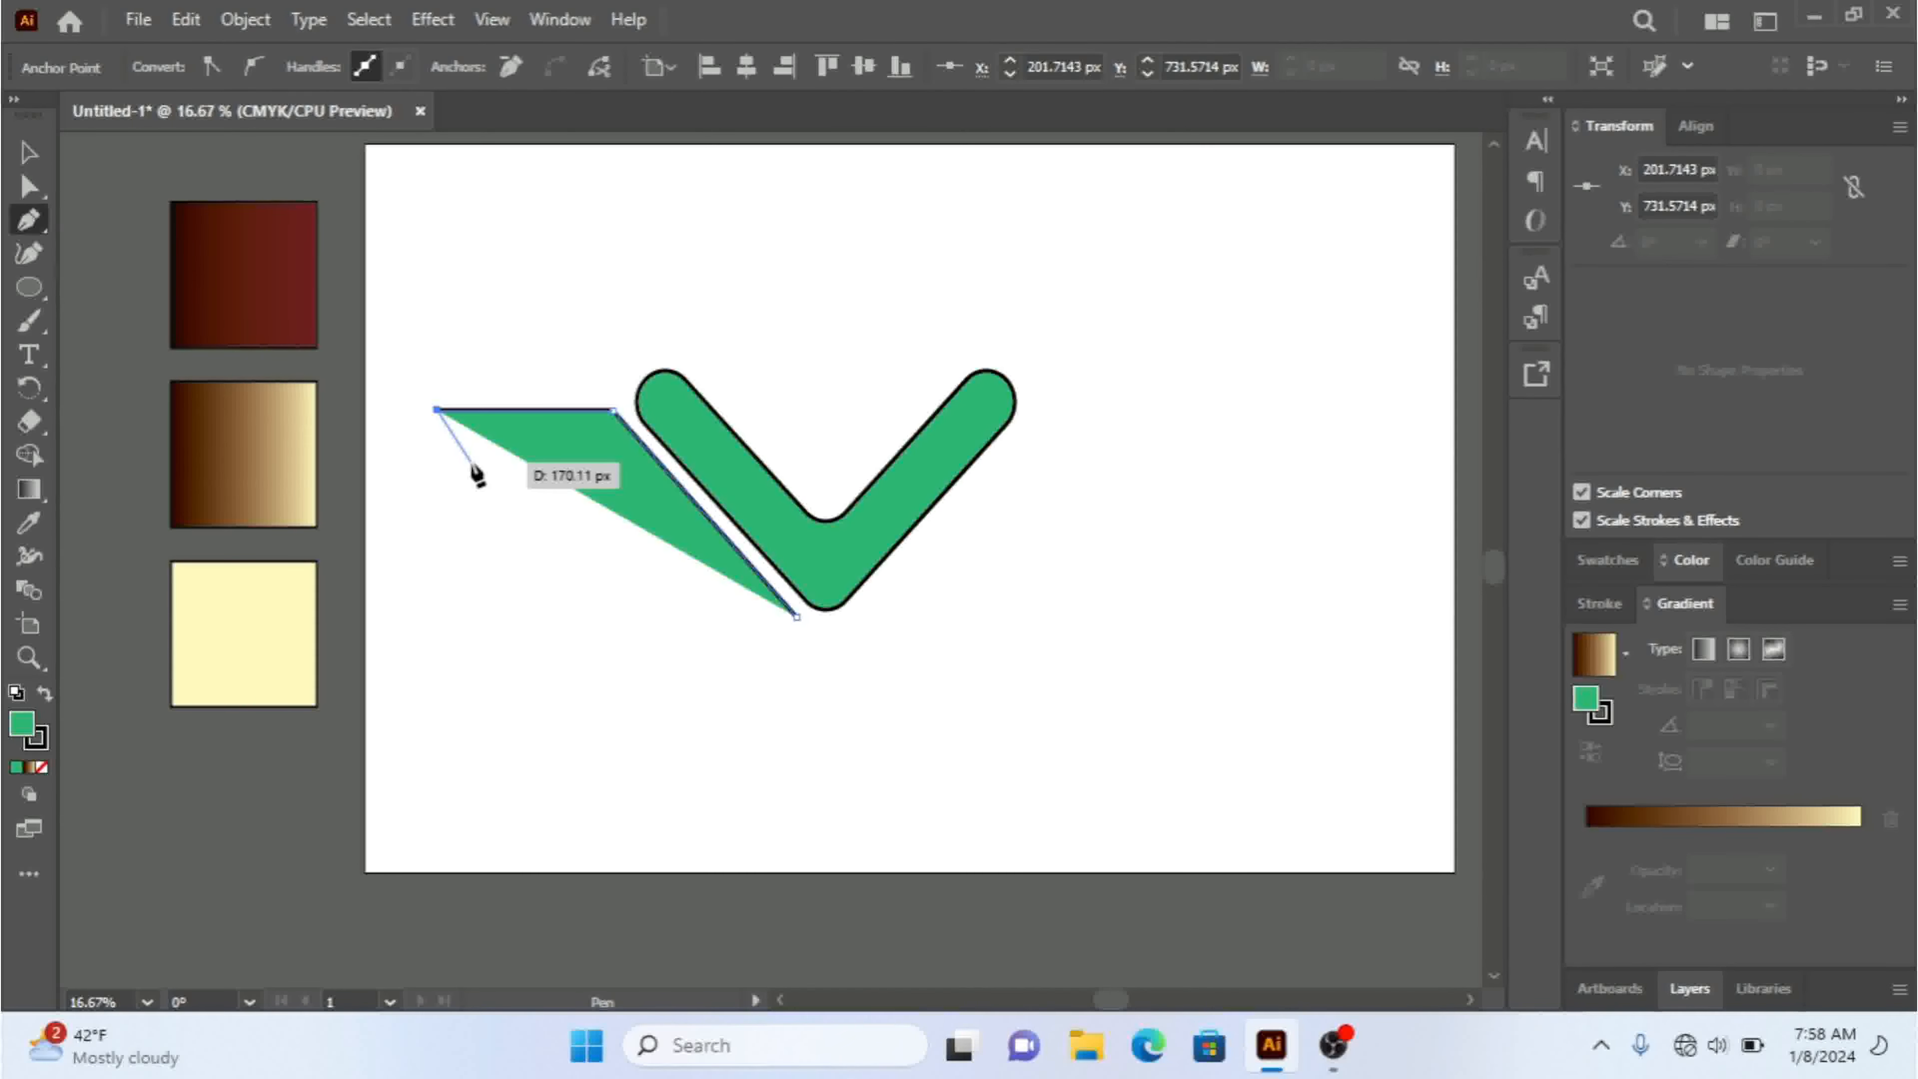
pyautogui.moveTo(472, 462); pyautogui.dragTo(521, 477)
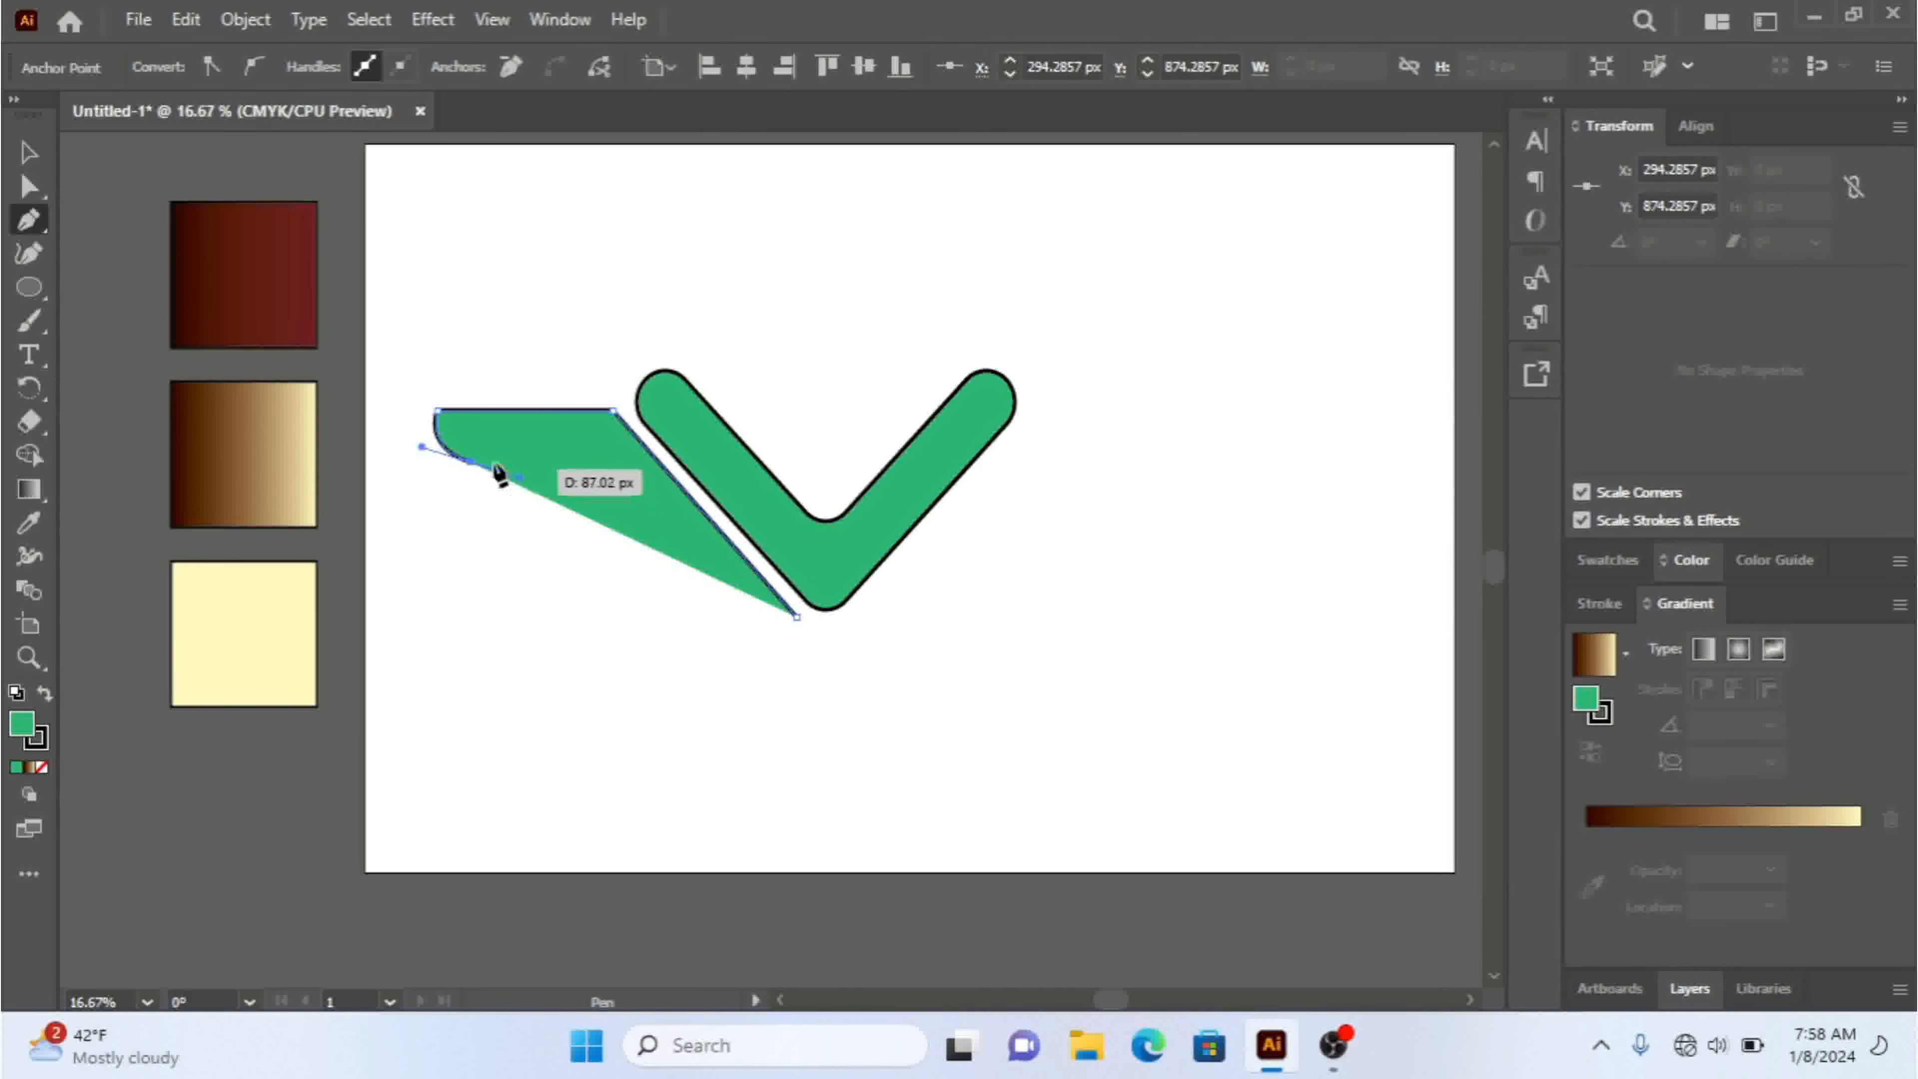
# - Complete the wing outline with a horizontal lower edge and a slanted inner edge, and close it at its starting anchor near the V's base
pyautogui.press('super')
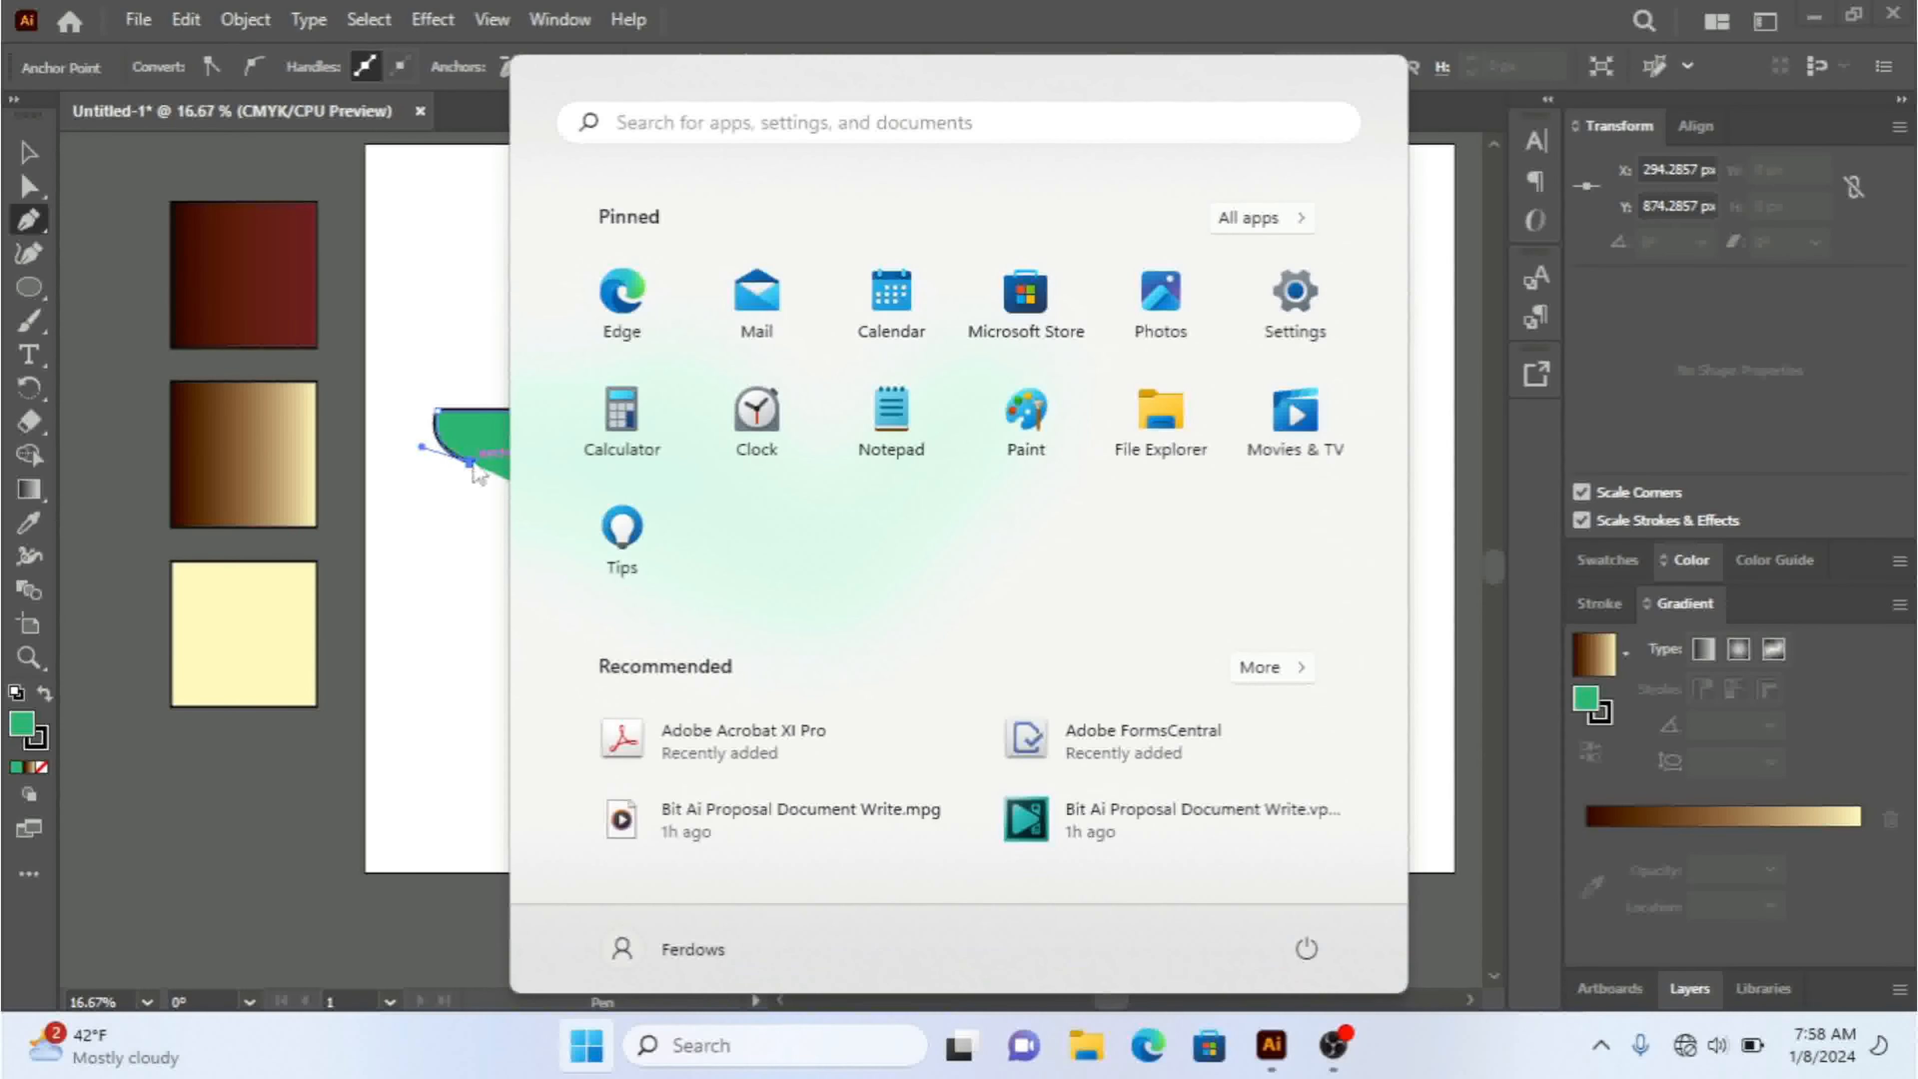
pyautogui.press('super')
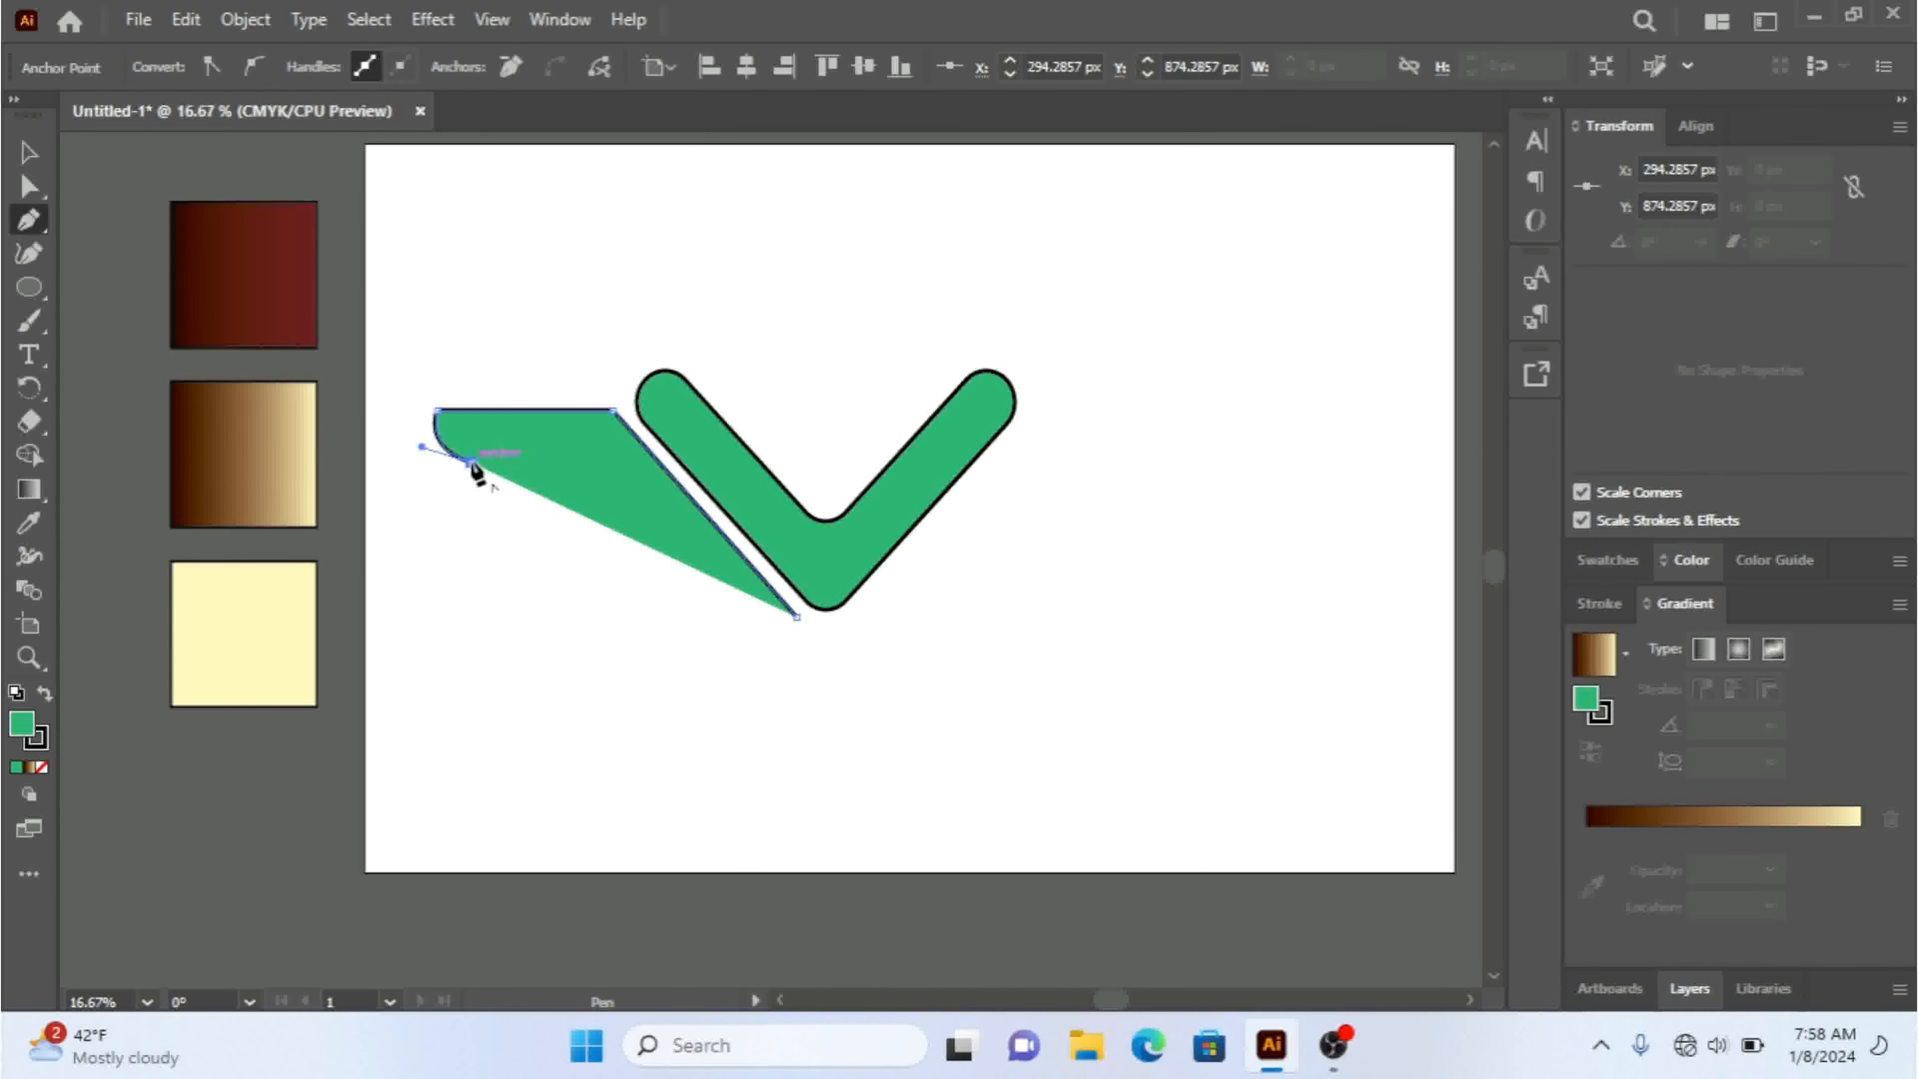
pyautogui.click(474, 464)
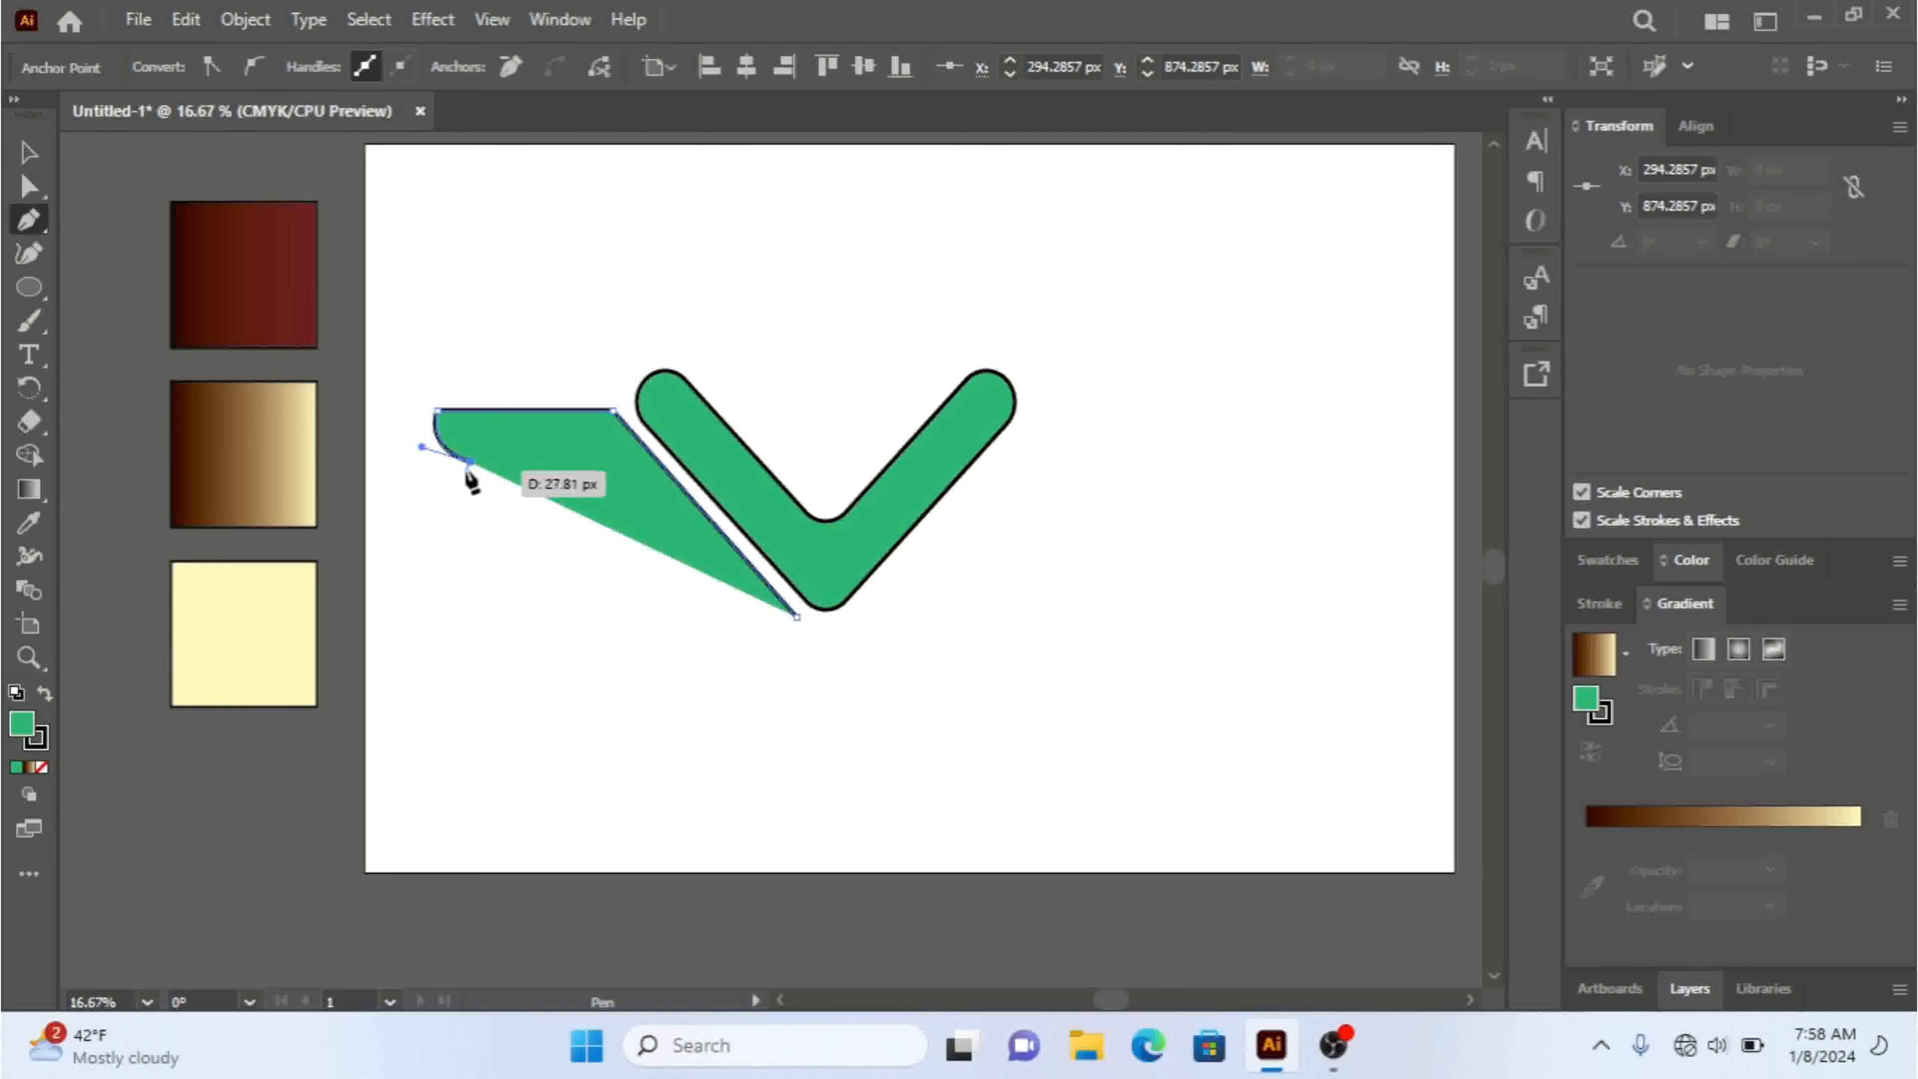
pyautogui.moveTo(474, 464); pyautogui.dragTo(744, 635)
pyautogui.click(751, 627)
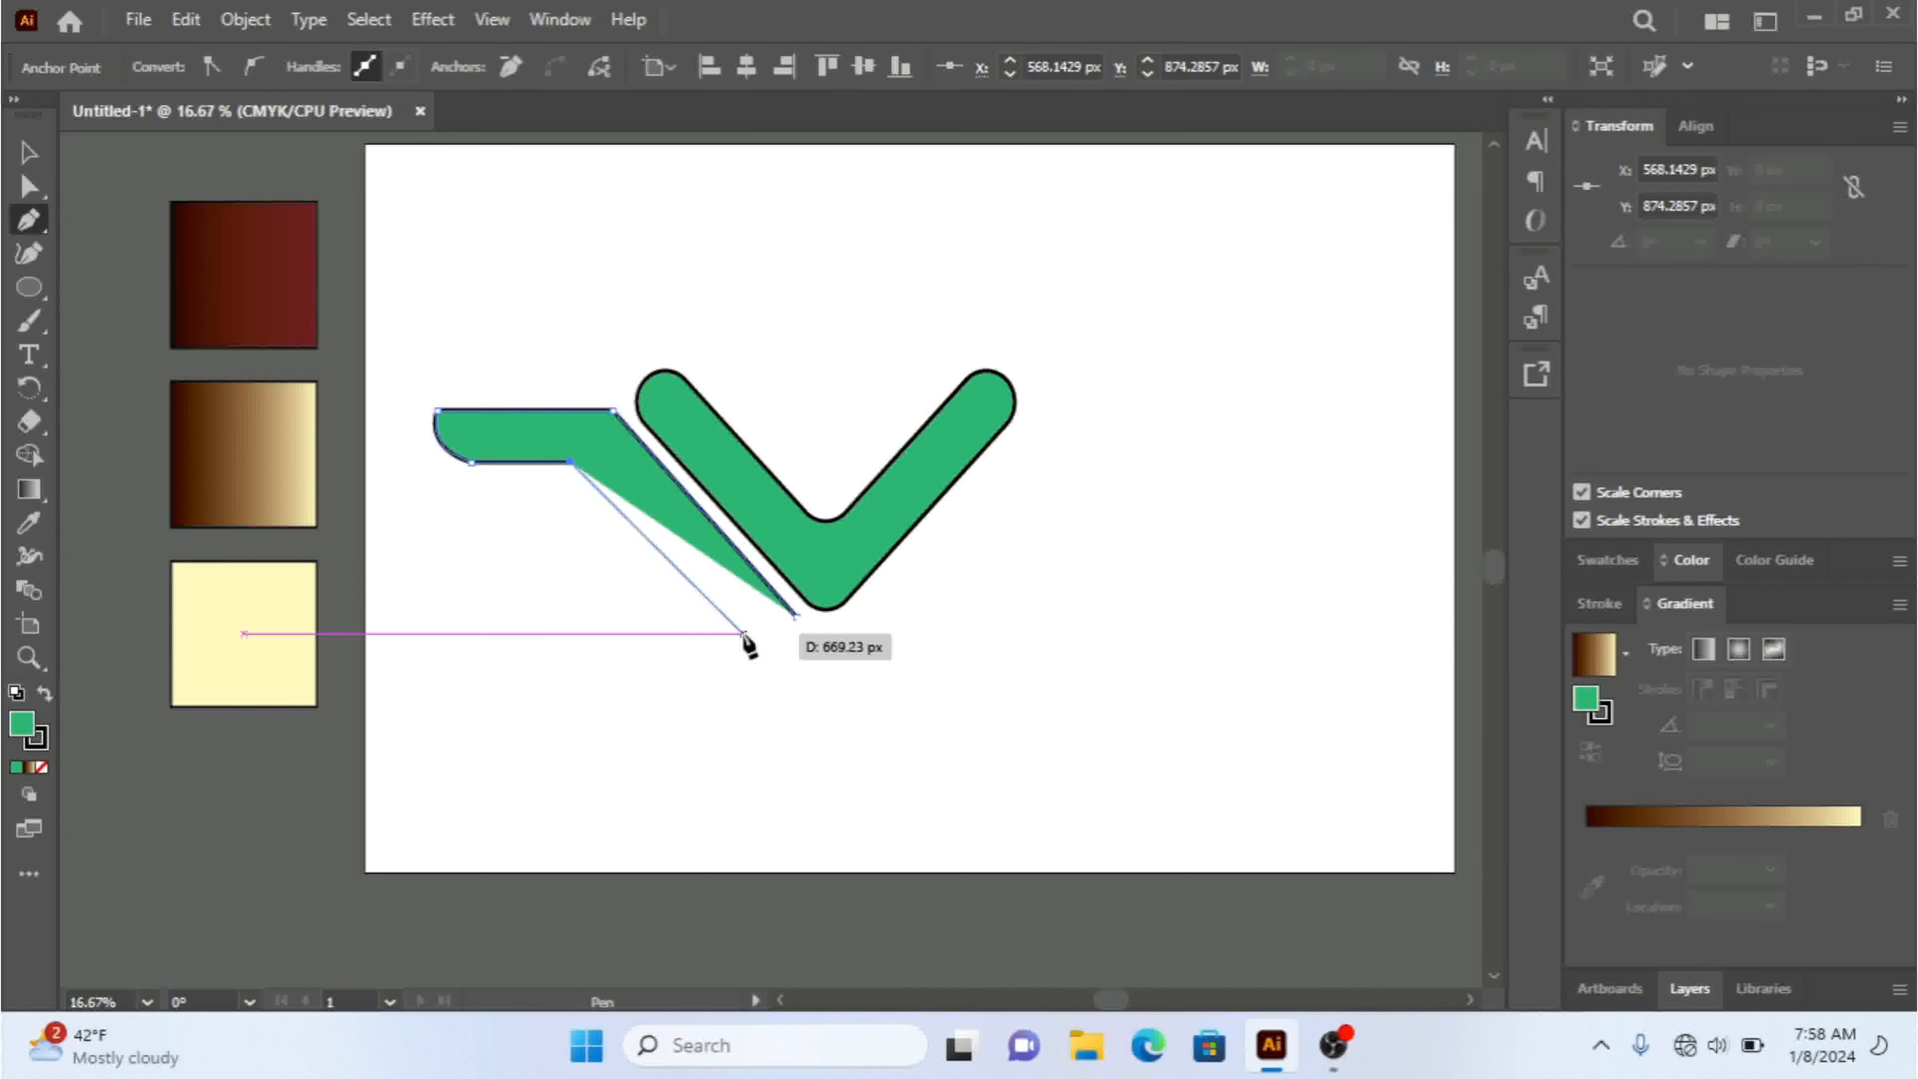
pyautogui.click(744, 633)
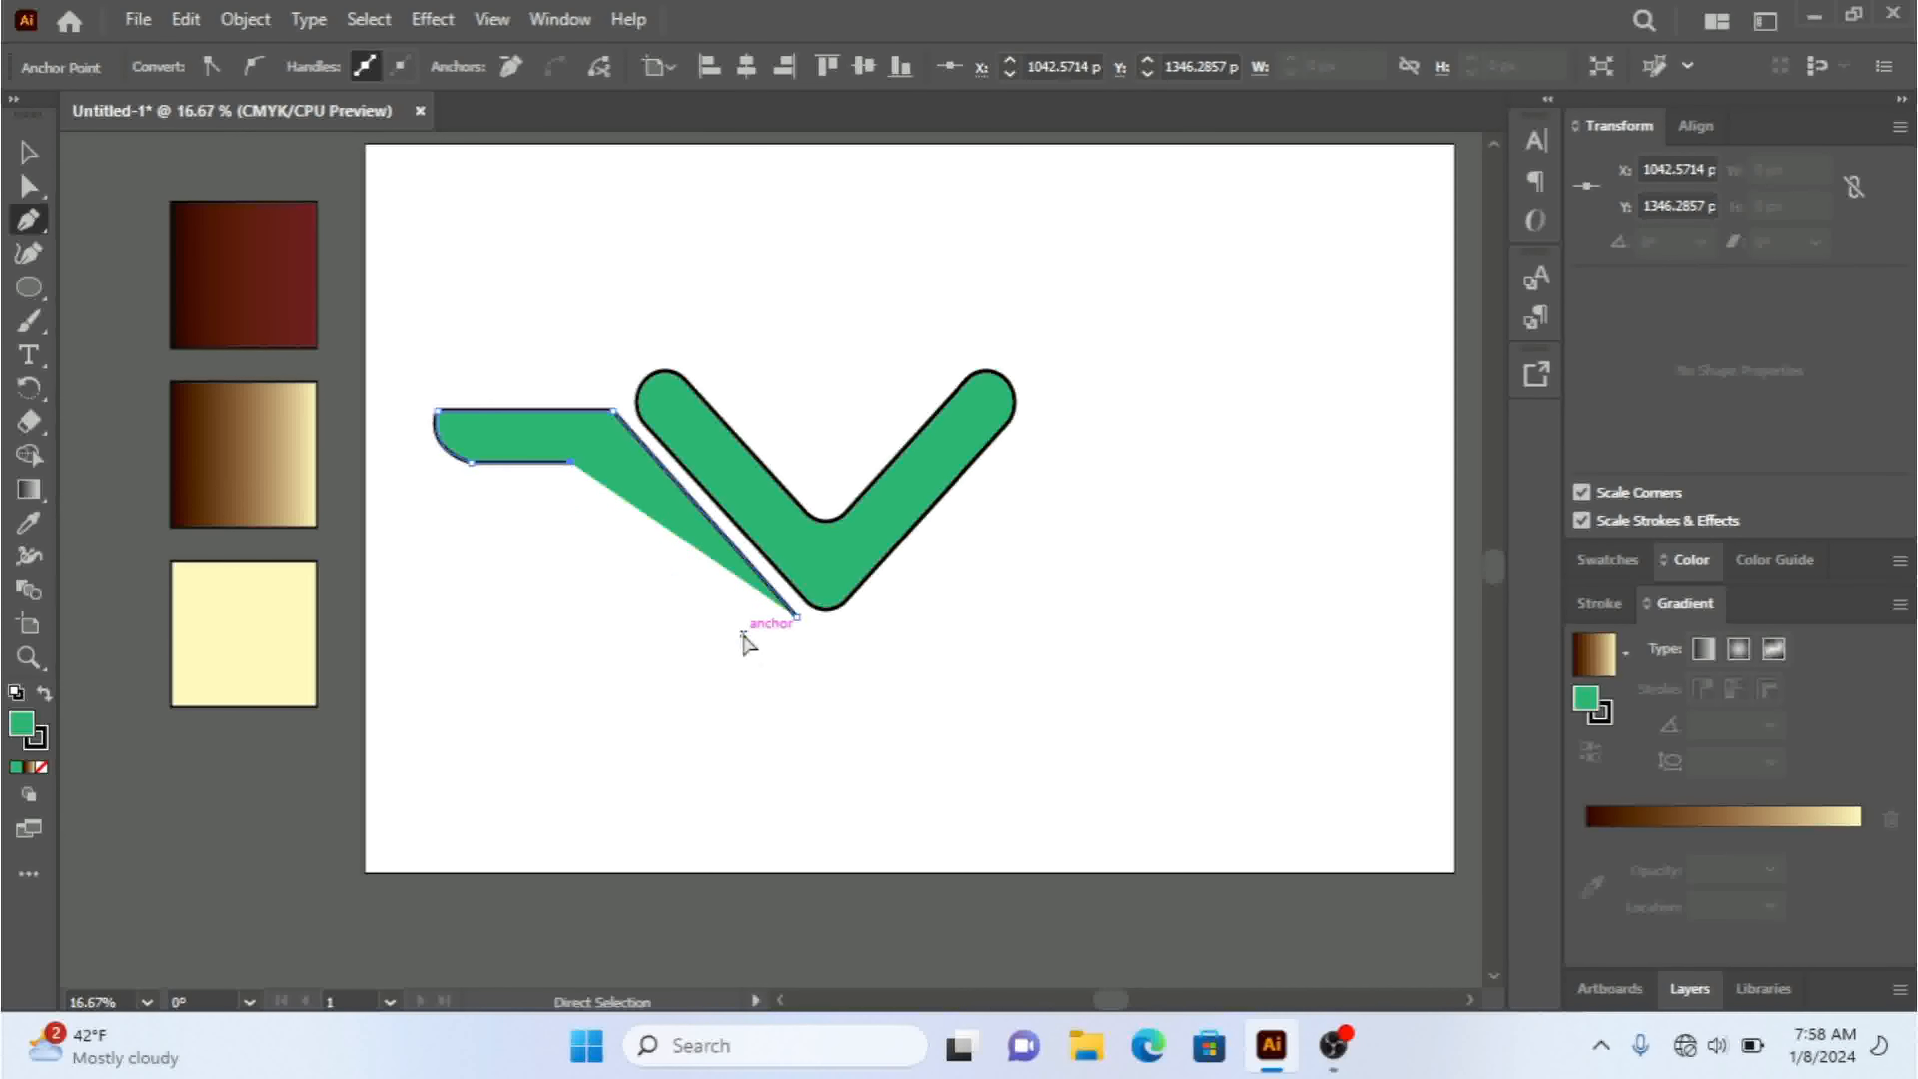
pyautogui.click(733, 635)
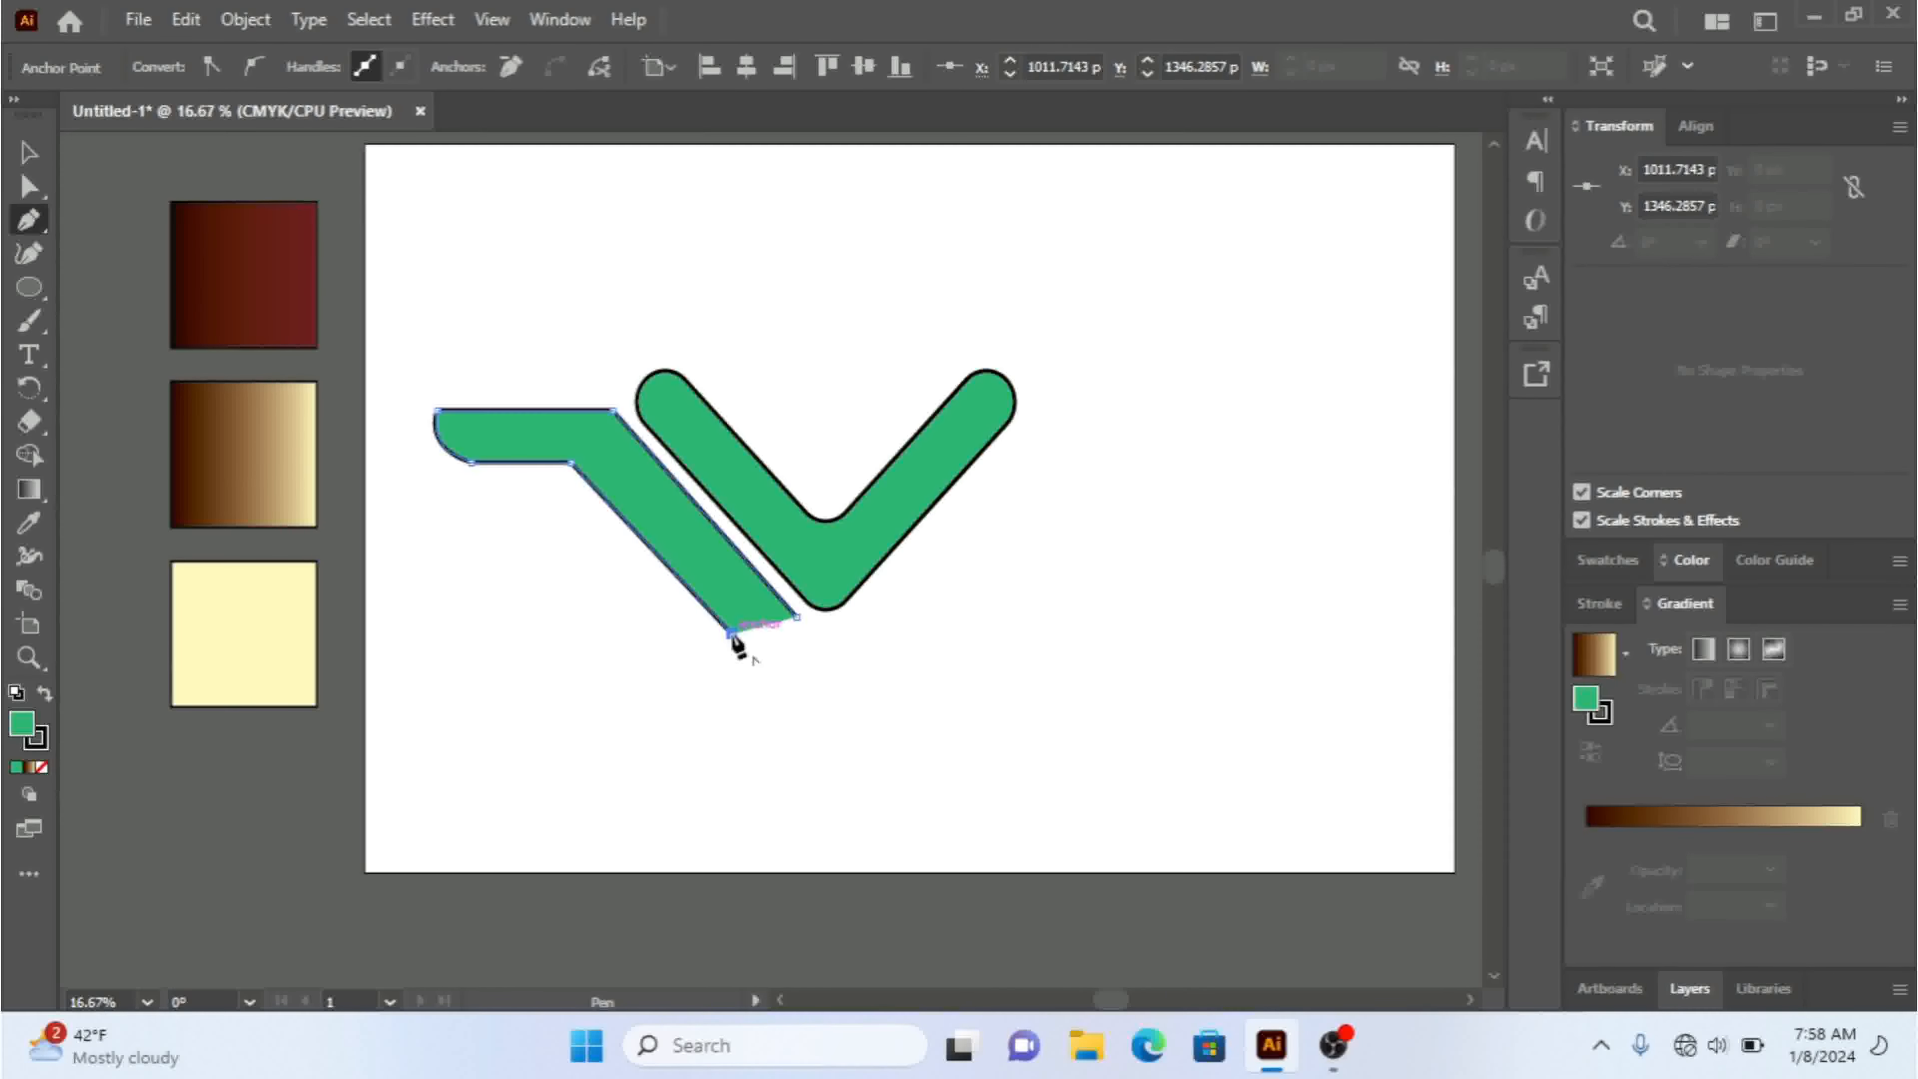
pyautogui.click(797, 618)
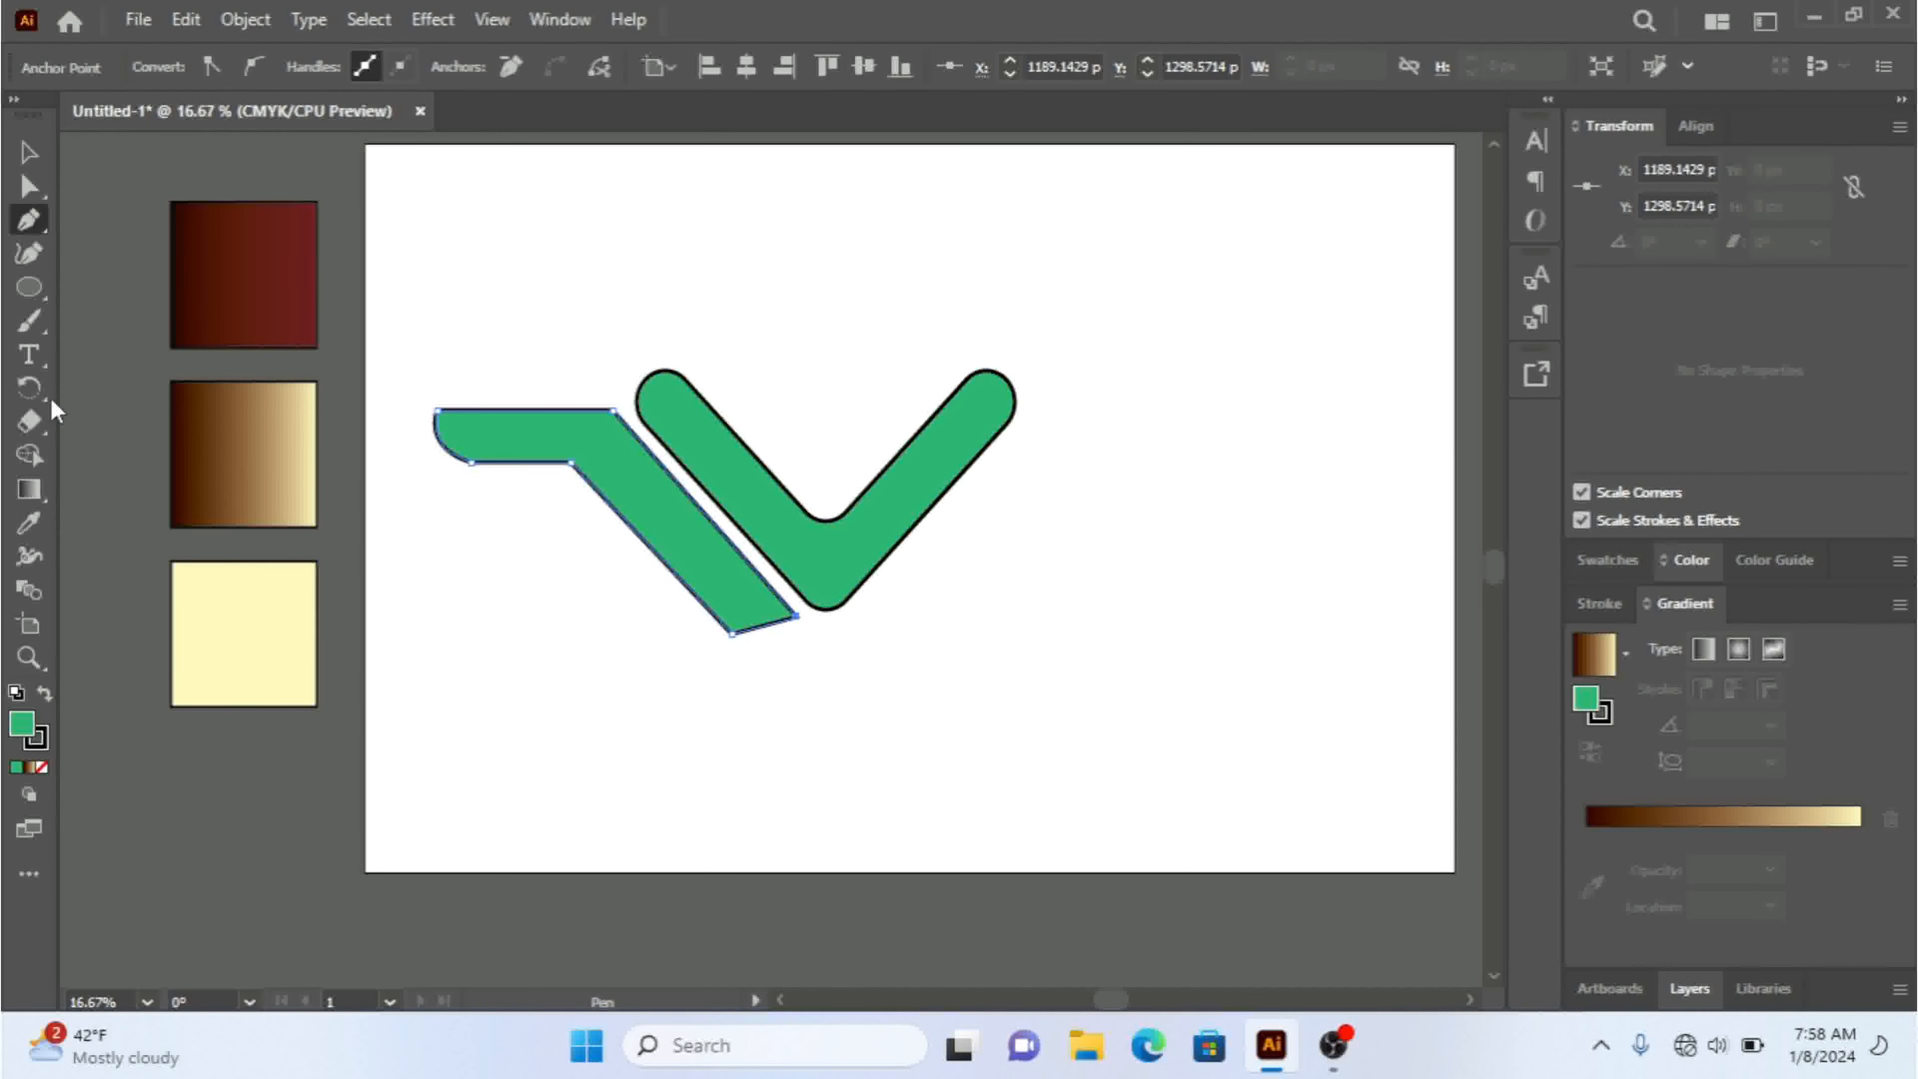
# - Nudge the wing's inner bend anchor right to about X 601 px
pyautogui.click(29, 186)
pyautogui.click(570, 464)
pyautogui.press('Right')
pyautogui.press('Right')
pyautogui.press('Right')
pyautogui.press('Right')
pyautogui.press('Right')
pyautogui.press('Right')
pyautogui.press('Right')
pyautogui.press('Right')
pyautogui.press('Right')
pyautogui.press('Right')
pyautogui.press('Right')
pyautogui.press('Right')
pyautogui.press('Right')
pyautogui.press('Right')
pyautogui.press('Right')
pyautogui.press('Right')
pyautogui.press('Right')
pyautogui.press('Right')
pyautogui.press('Right')
pyautogui.press('Right')
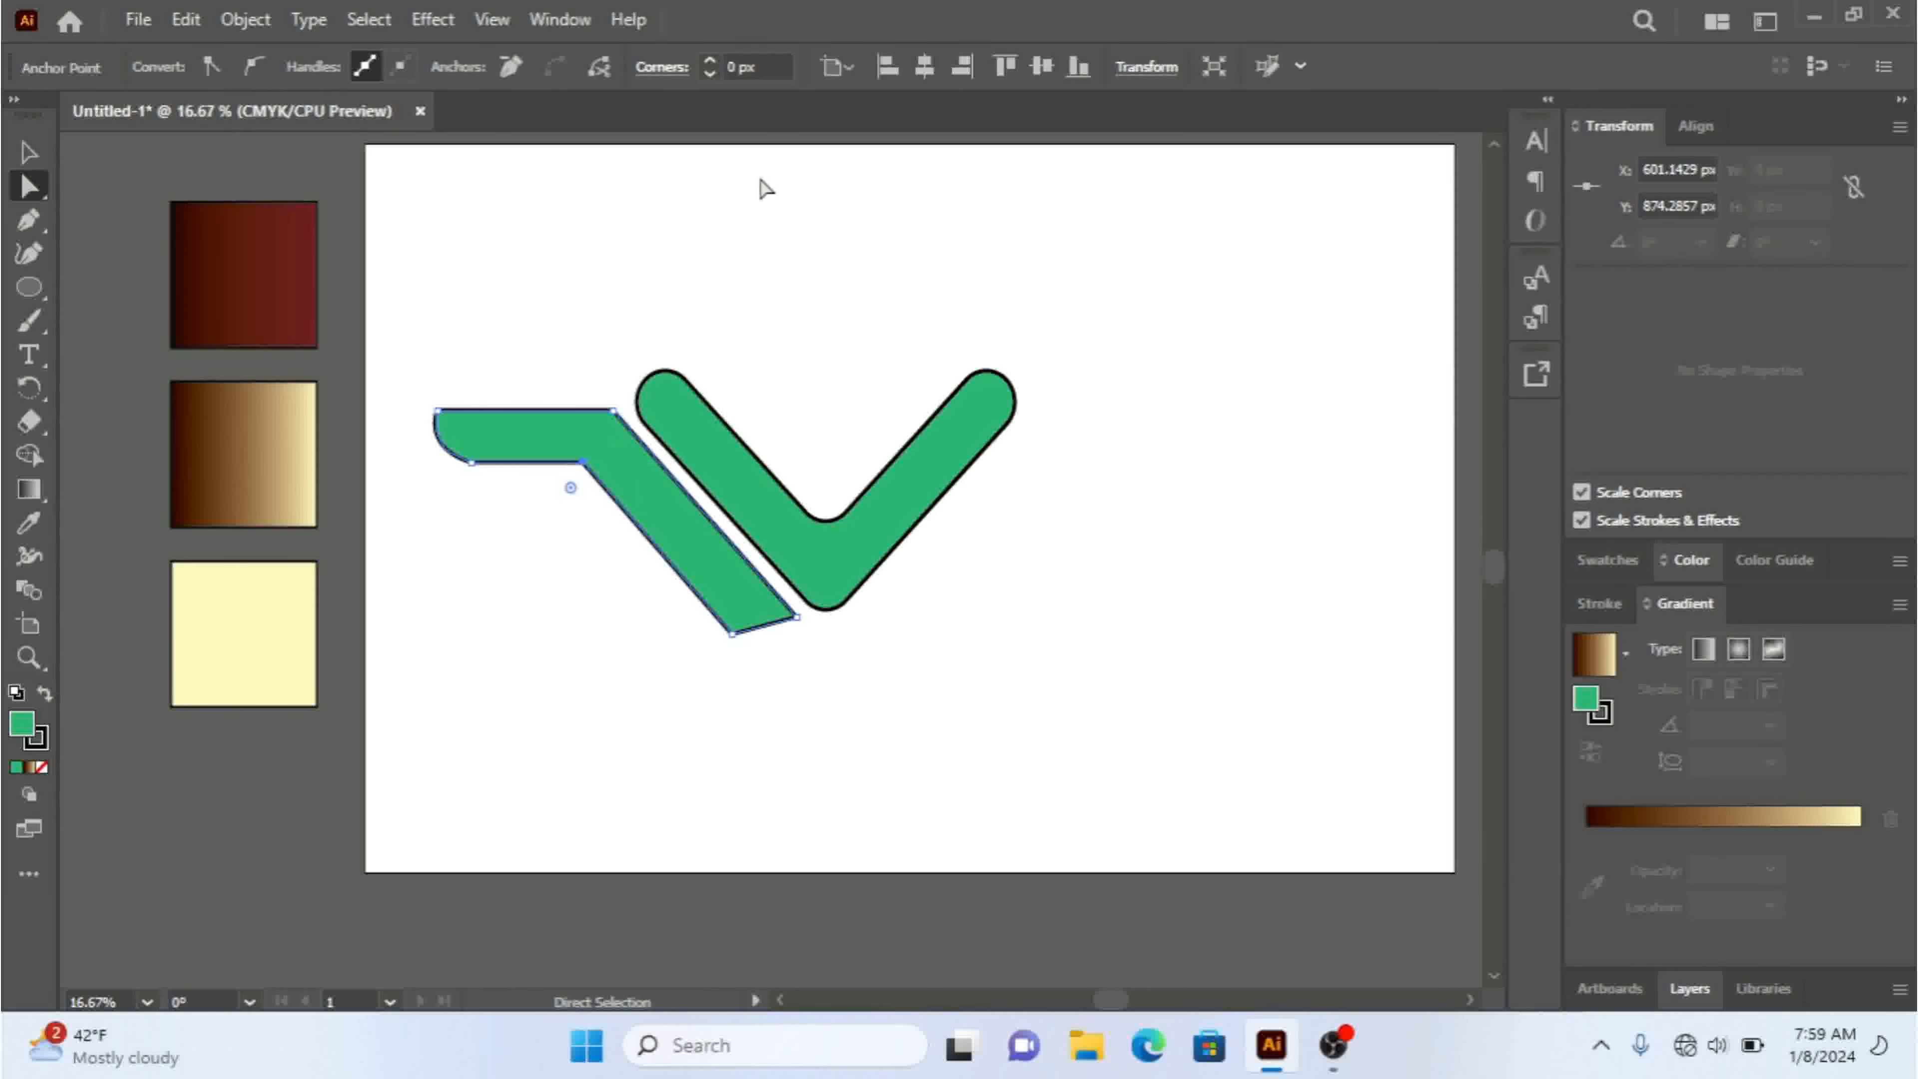
# - Nudge the wing's lowest corner anchor right to about X 1031 px, keeping the slanted arm even in width
pyautogui.click(730, 635)
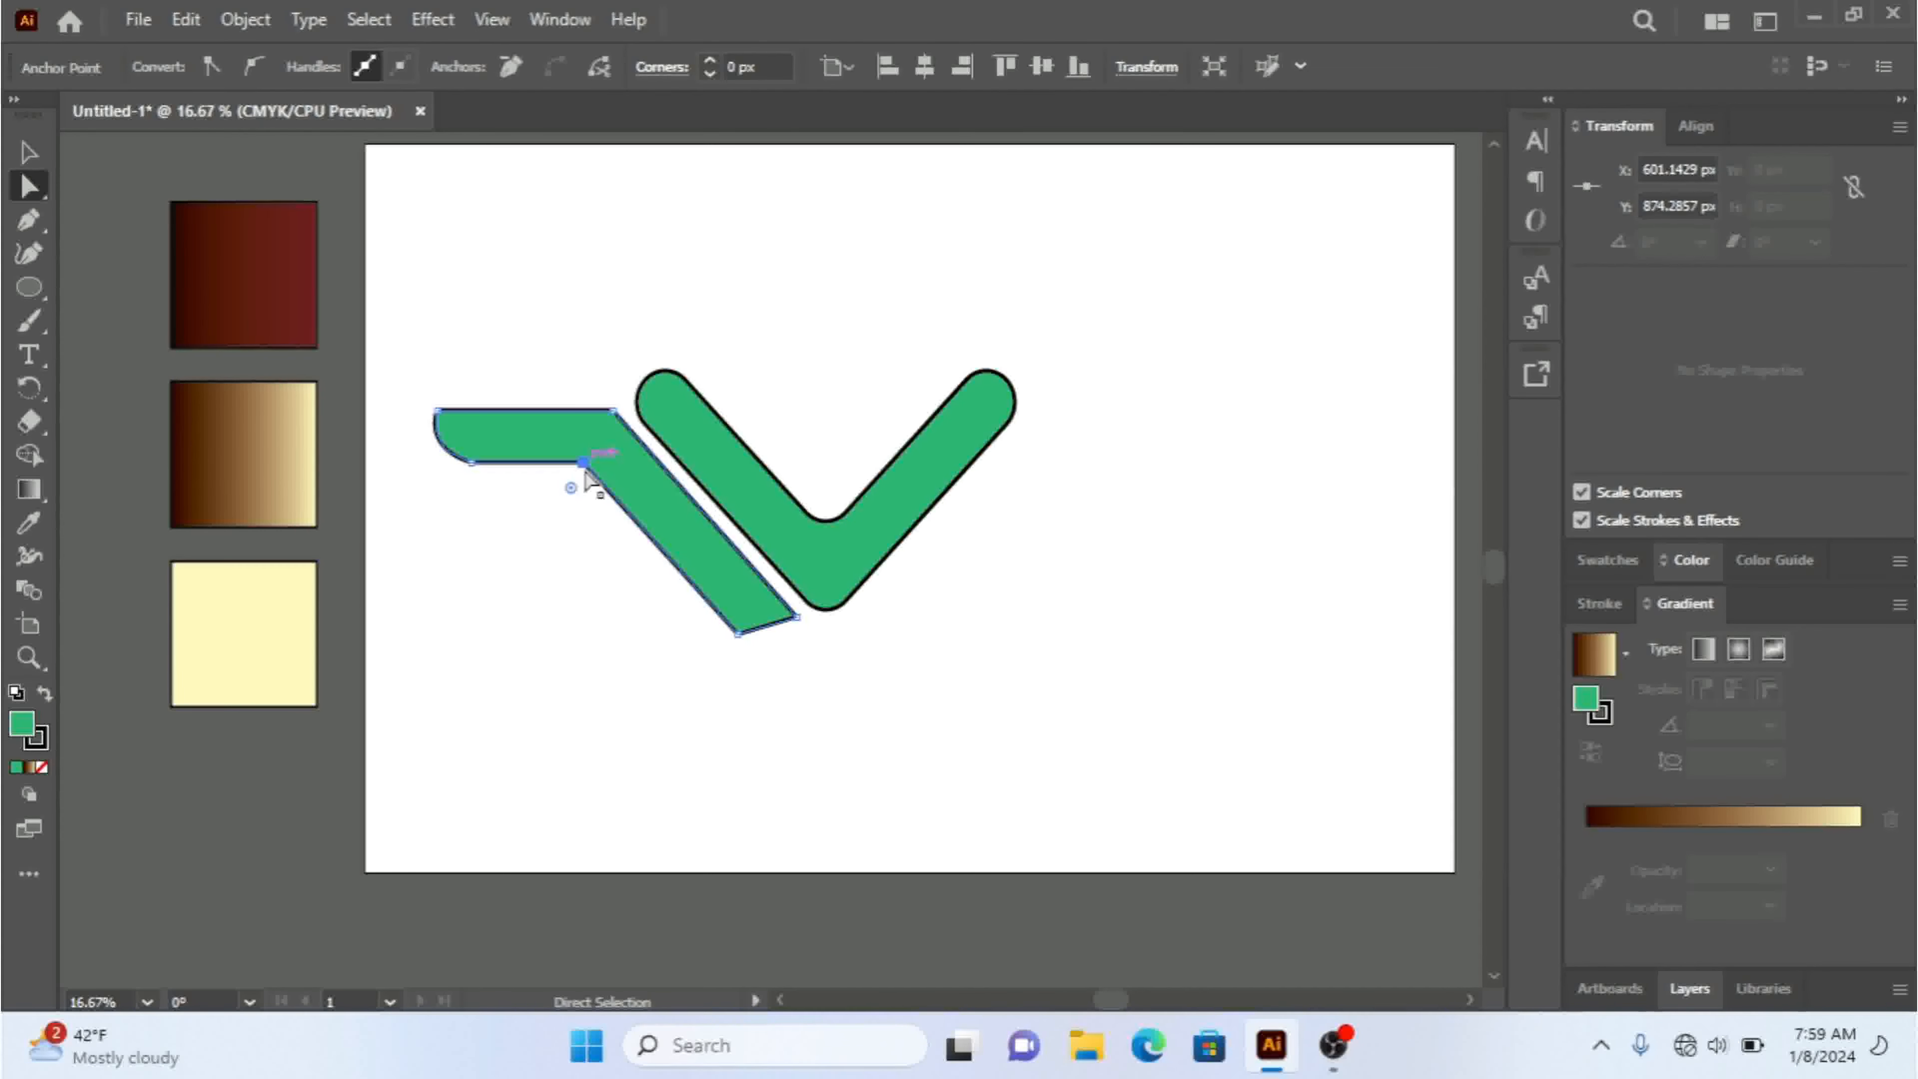
pyautogui.moveTo(586, 473); pyautogui.dragTo(587, 474)
pyautogui.click(733, 632)
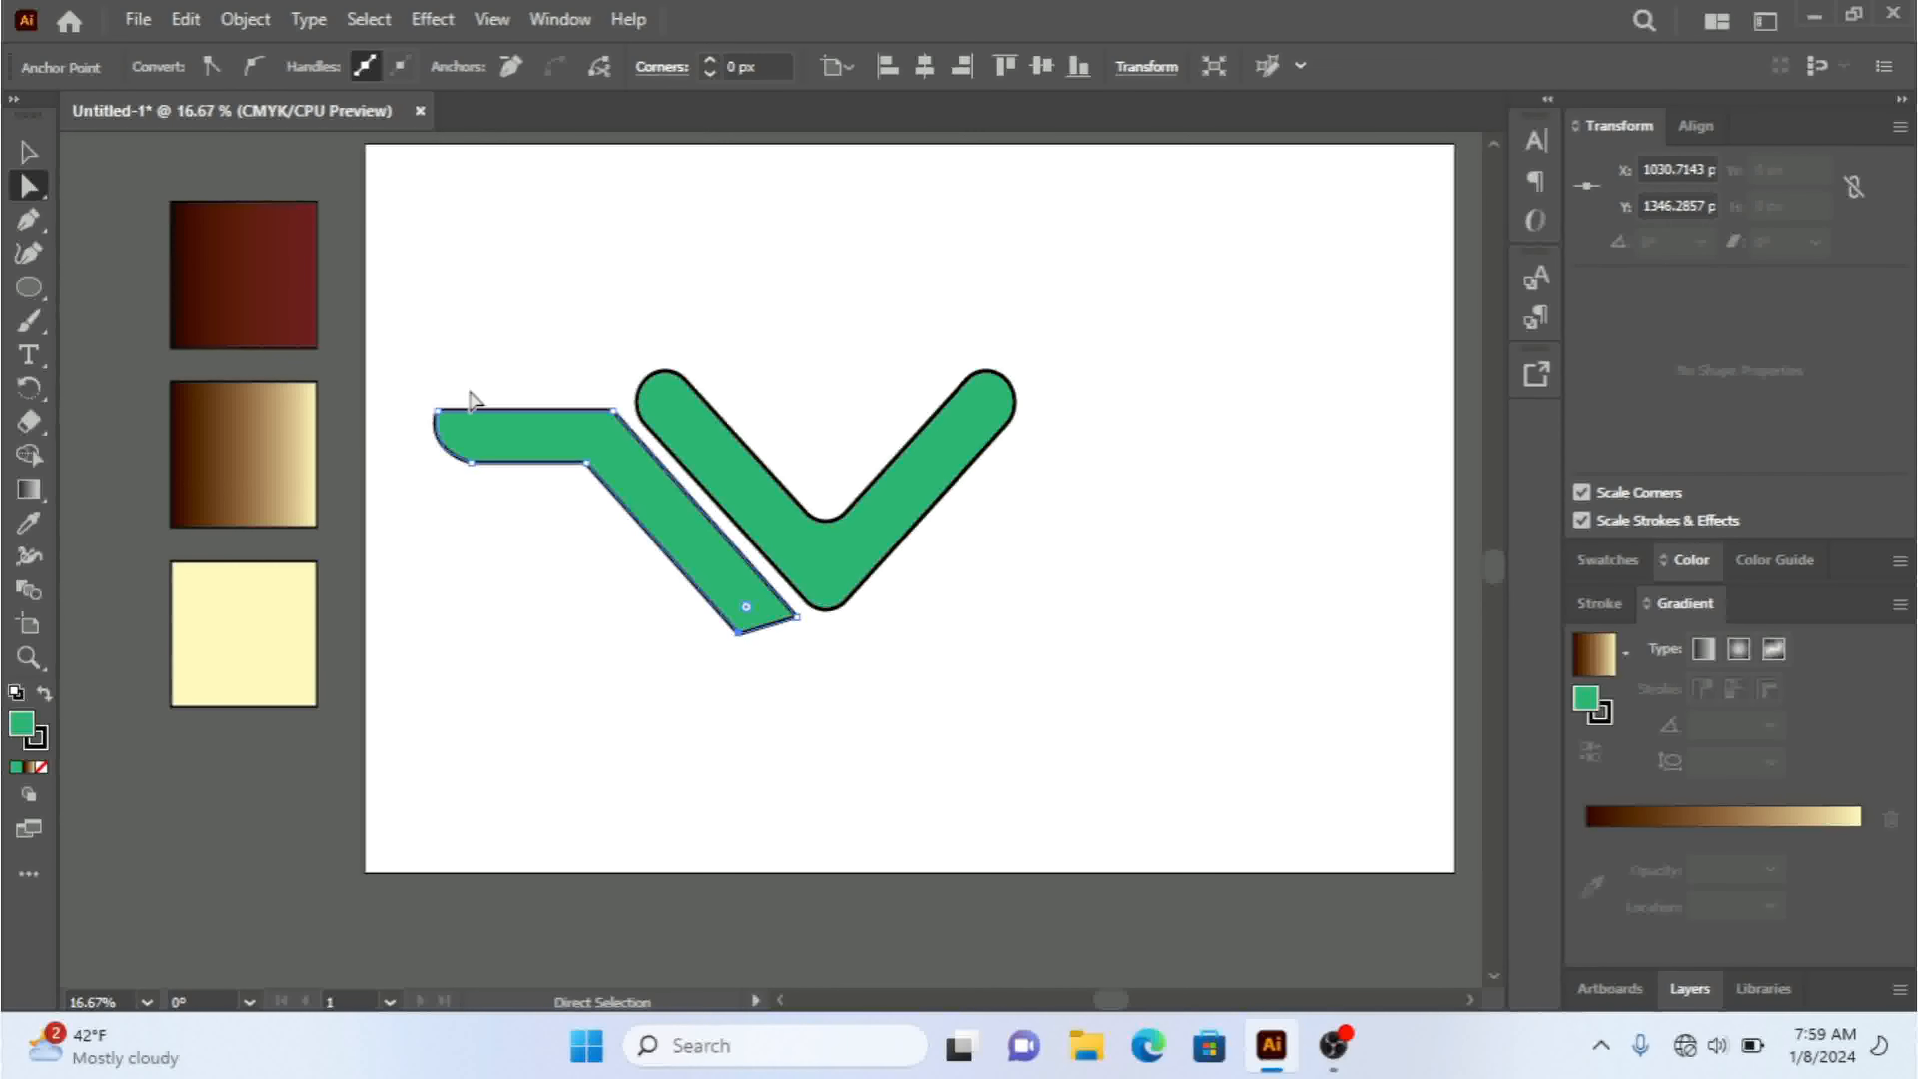
# - Copy the wing's curved end section as a separate feather piece and place it below the first feather
pyautogui.moveTo(404, 373); pyautogui.dragTo(528, 542)
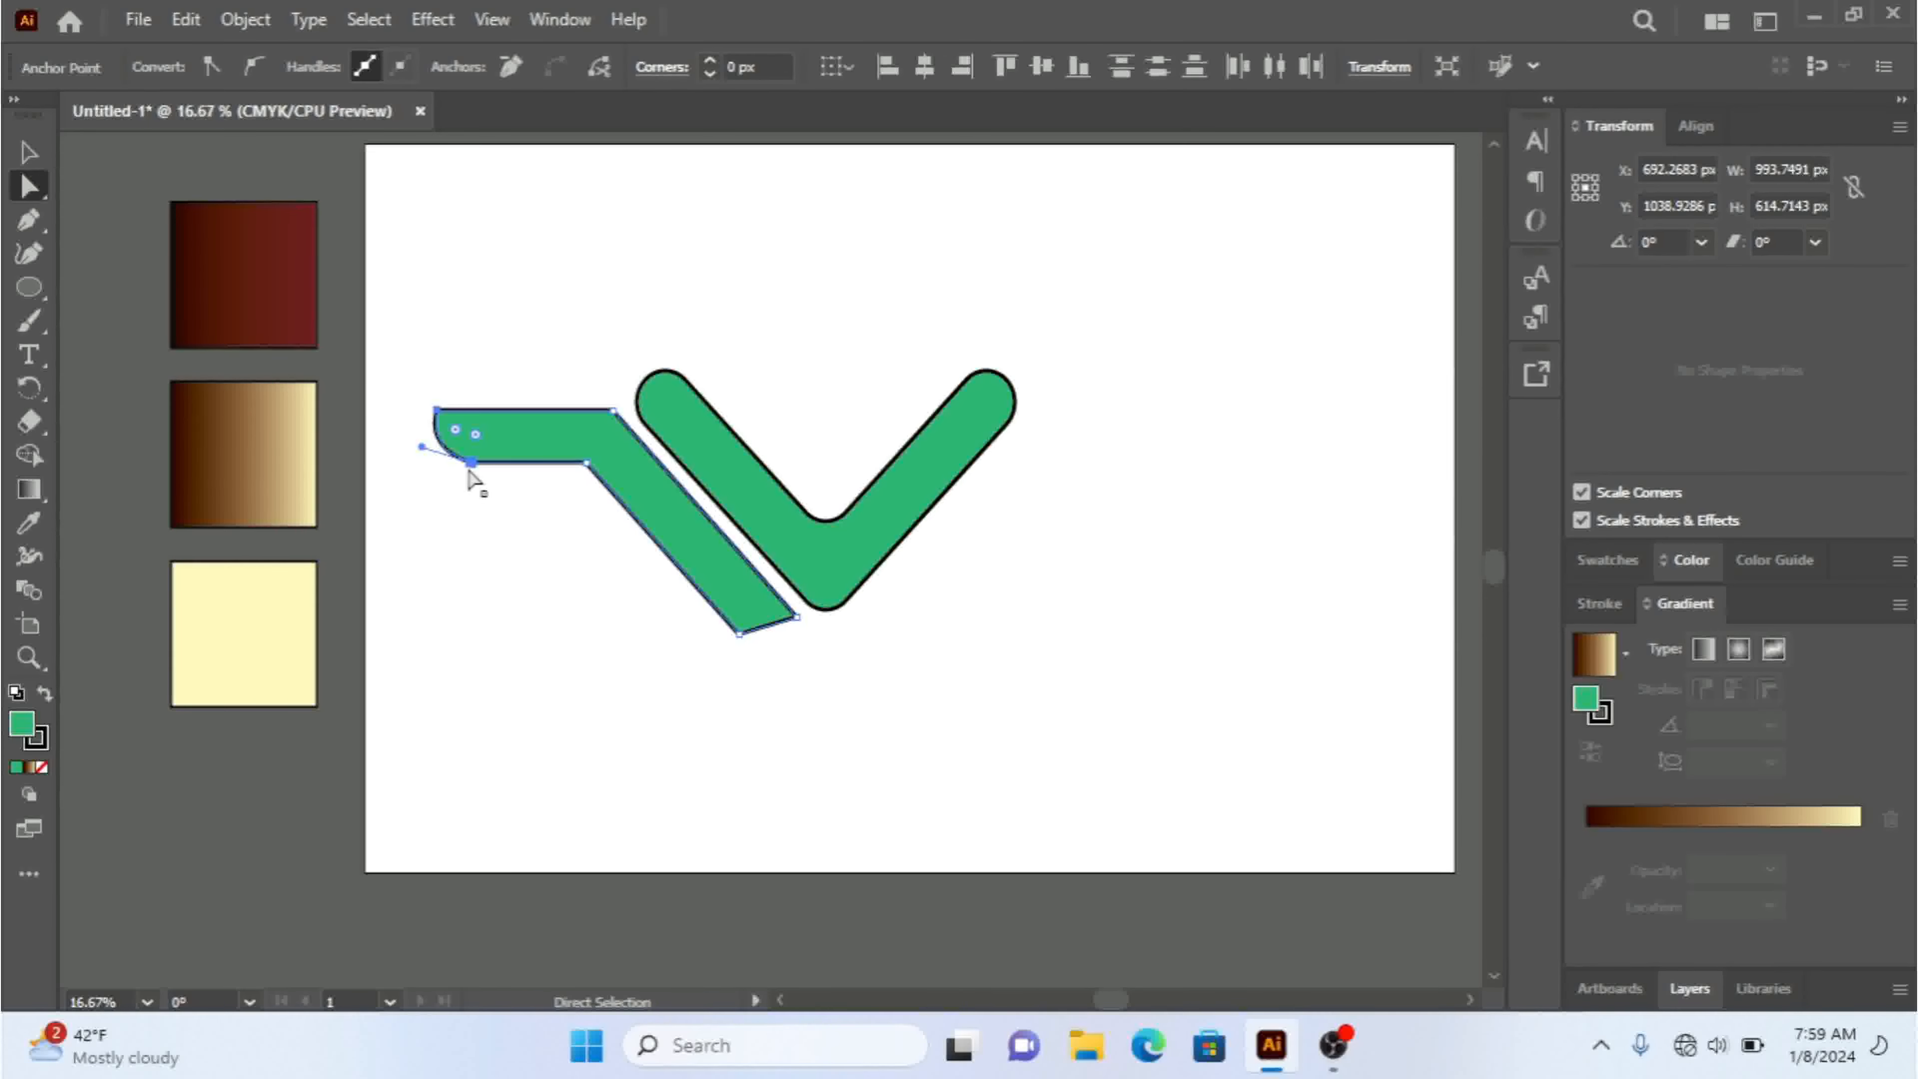
pyautogui.hotkey('ctrl', 'c')
pyautogui.hotkey('ctrl', 'v')
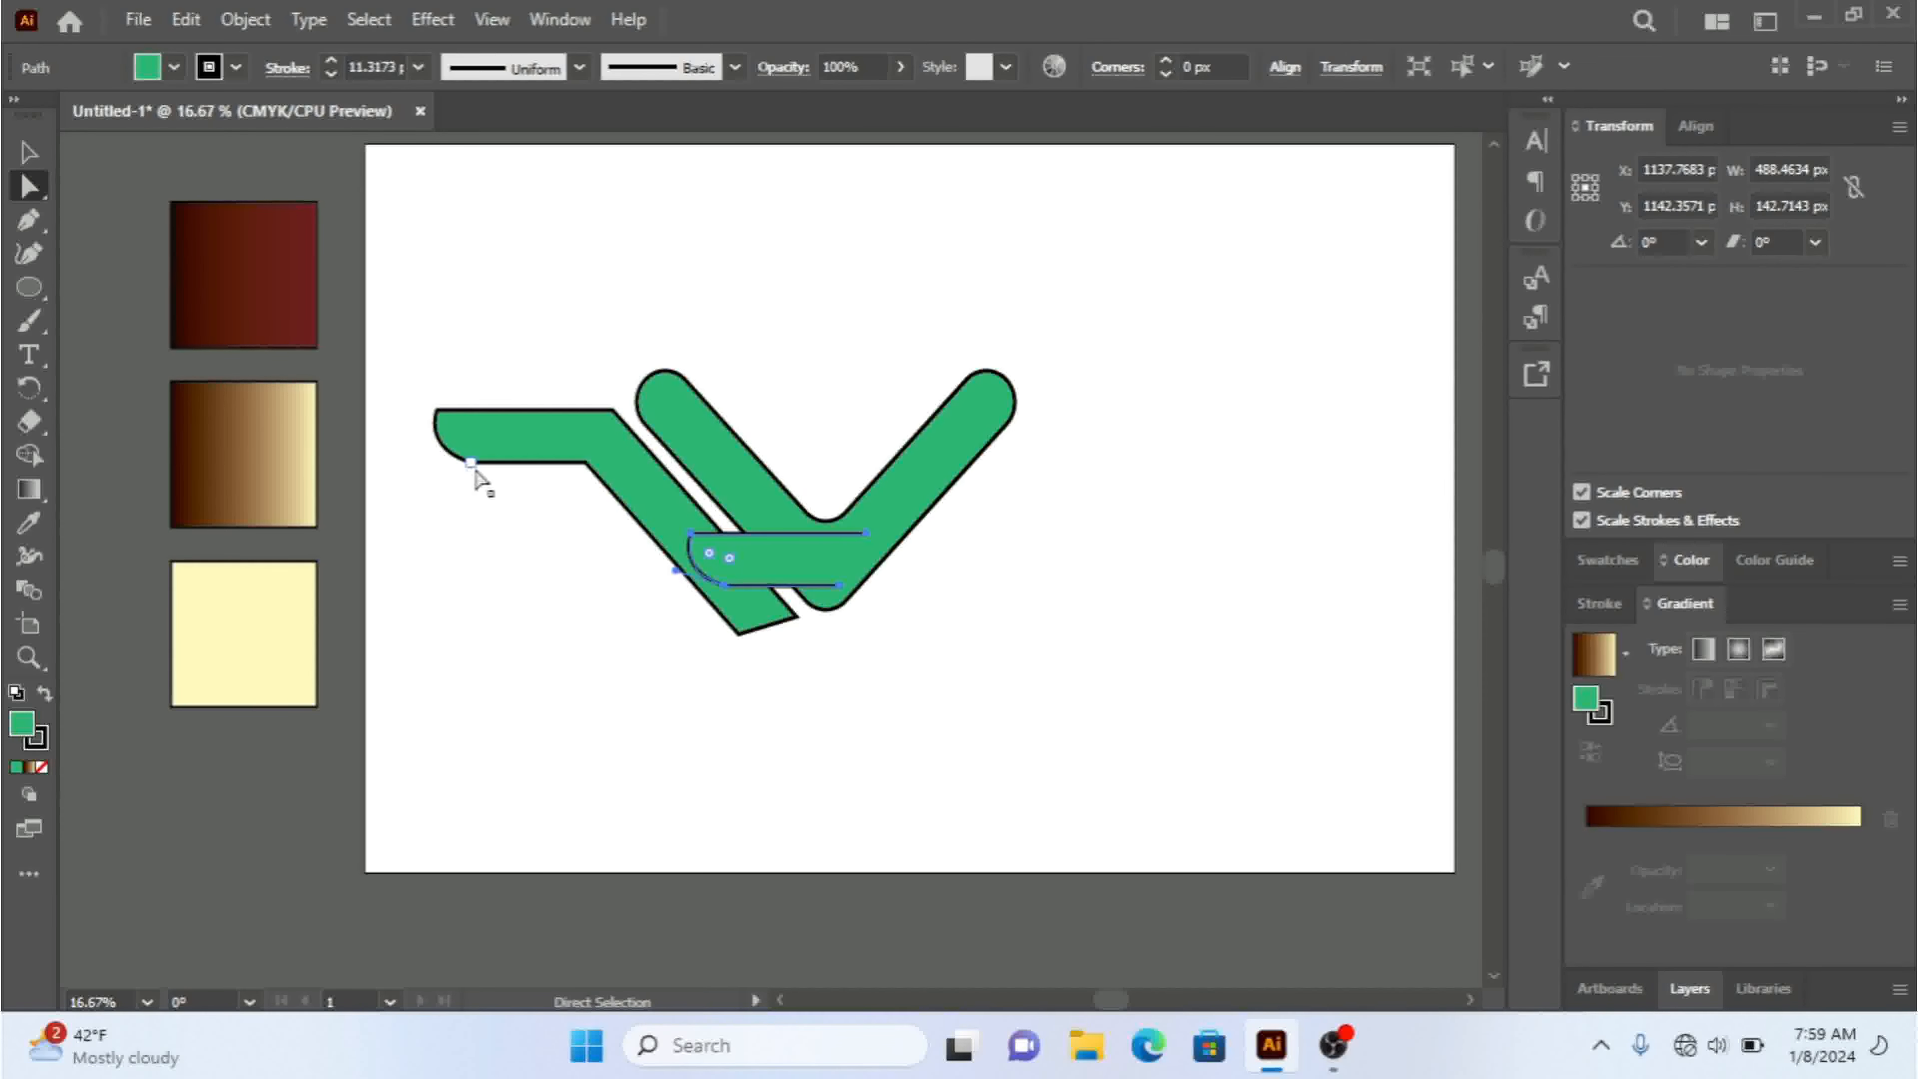
pyautogui.click(28, 152)
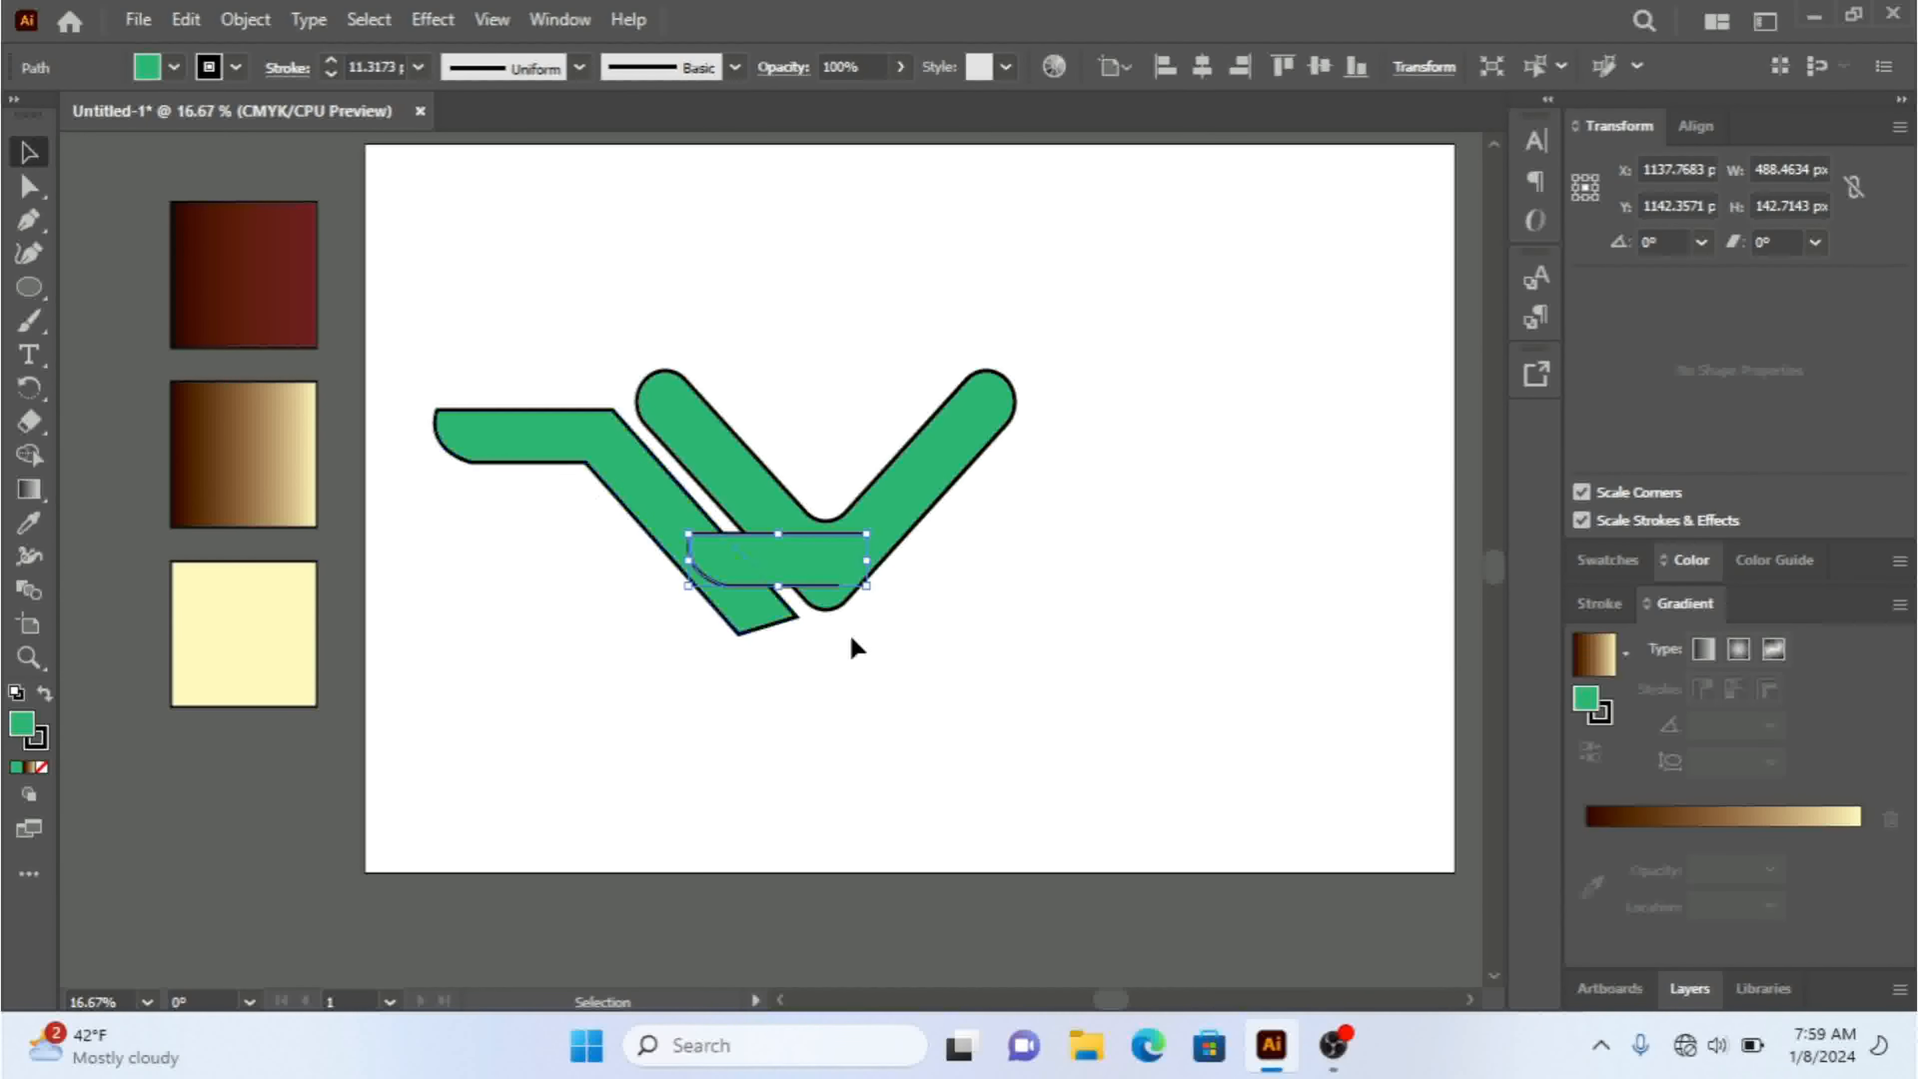
pyautogui.moveTo(808, 575); pyautogui.dragTo(612, 518)
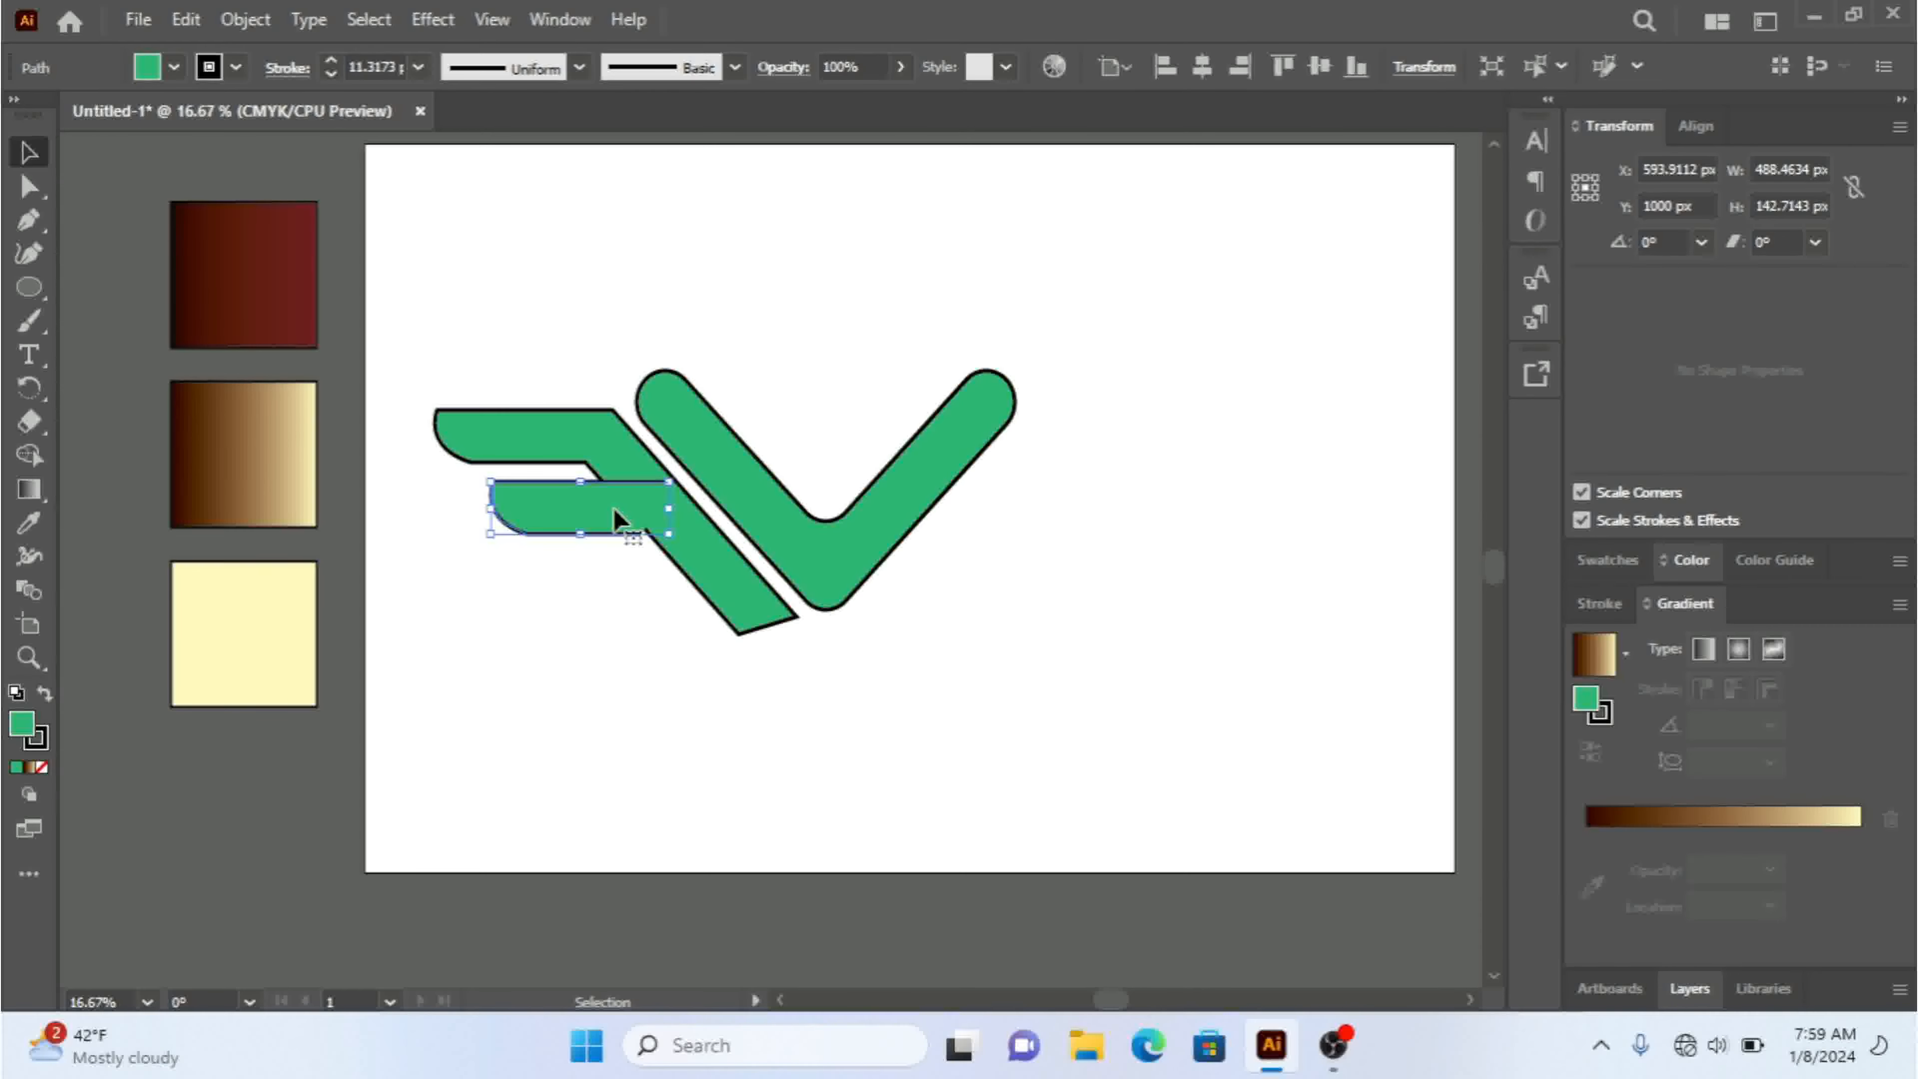
# - Tuck the copied feather under the wing's top feather and duplicate it to make four overlapping feathers stepping down the slanted arm
pyautogui.hotkey('ctrl', '=')
pyautogui.hotkey('ctrl', '=')
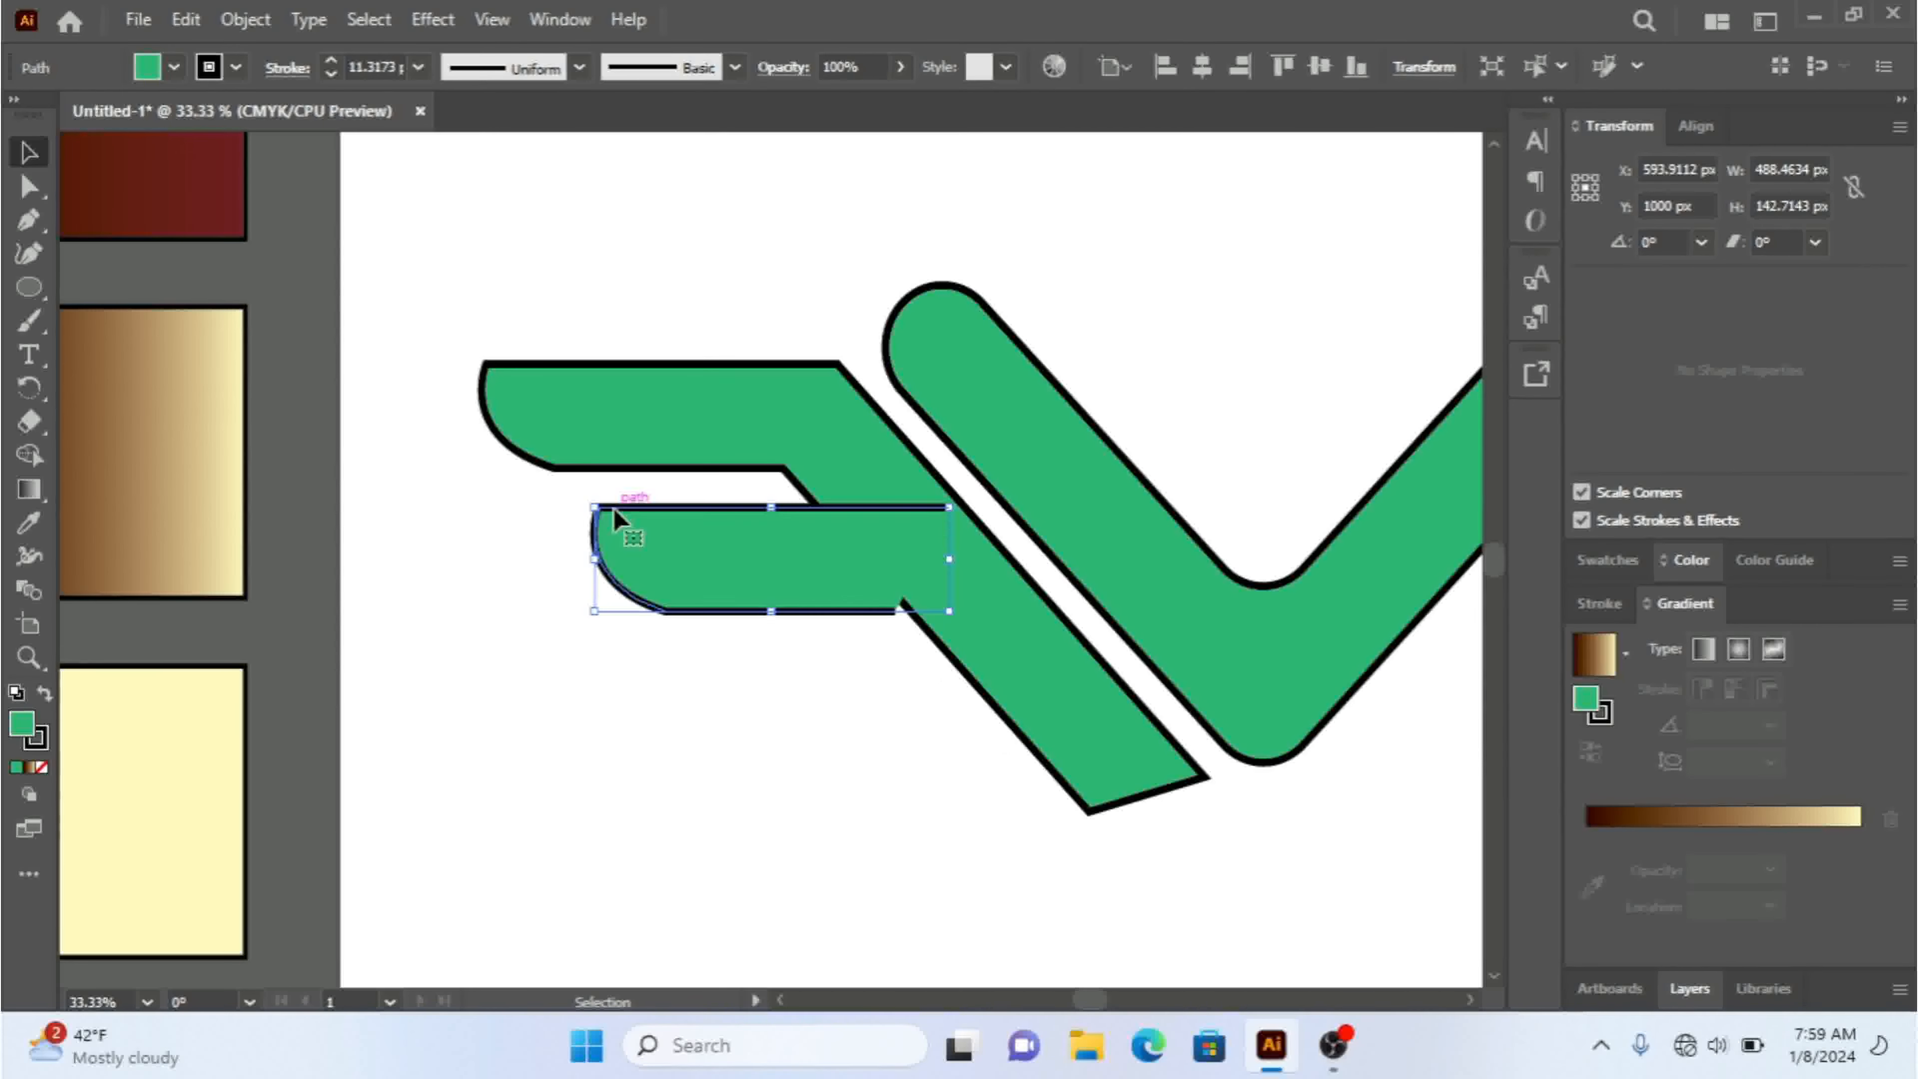
pyautogui.moveTo(761, 561); pyautogui.dragTo(1016, 752)
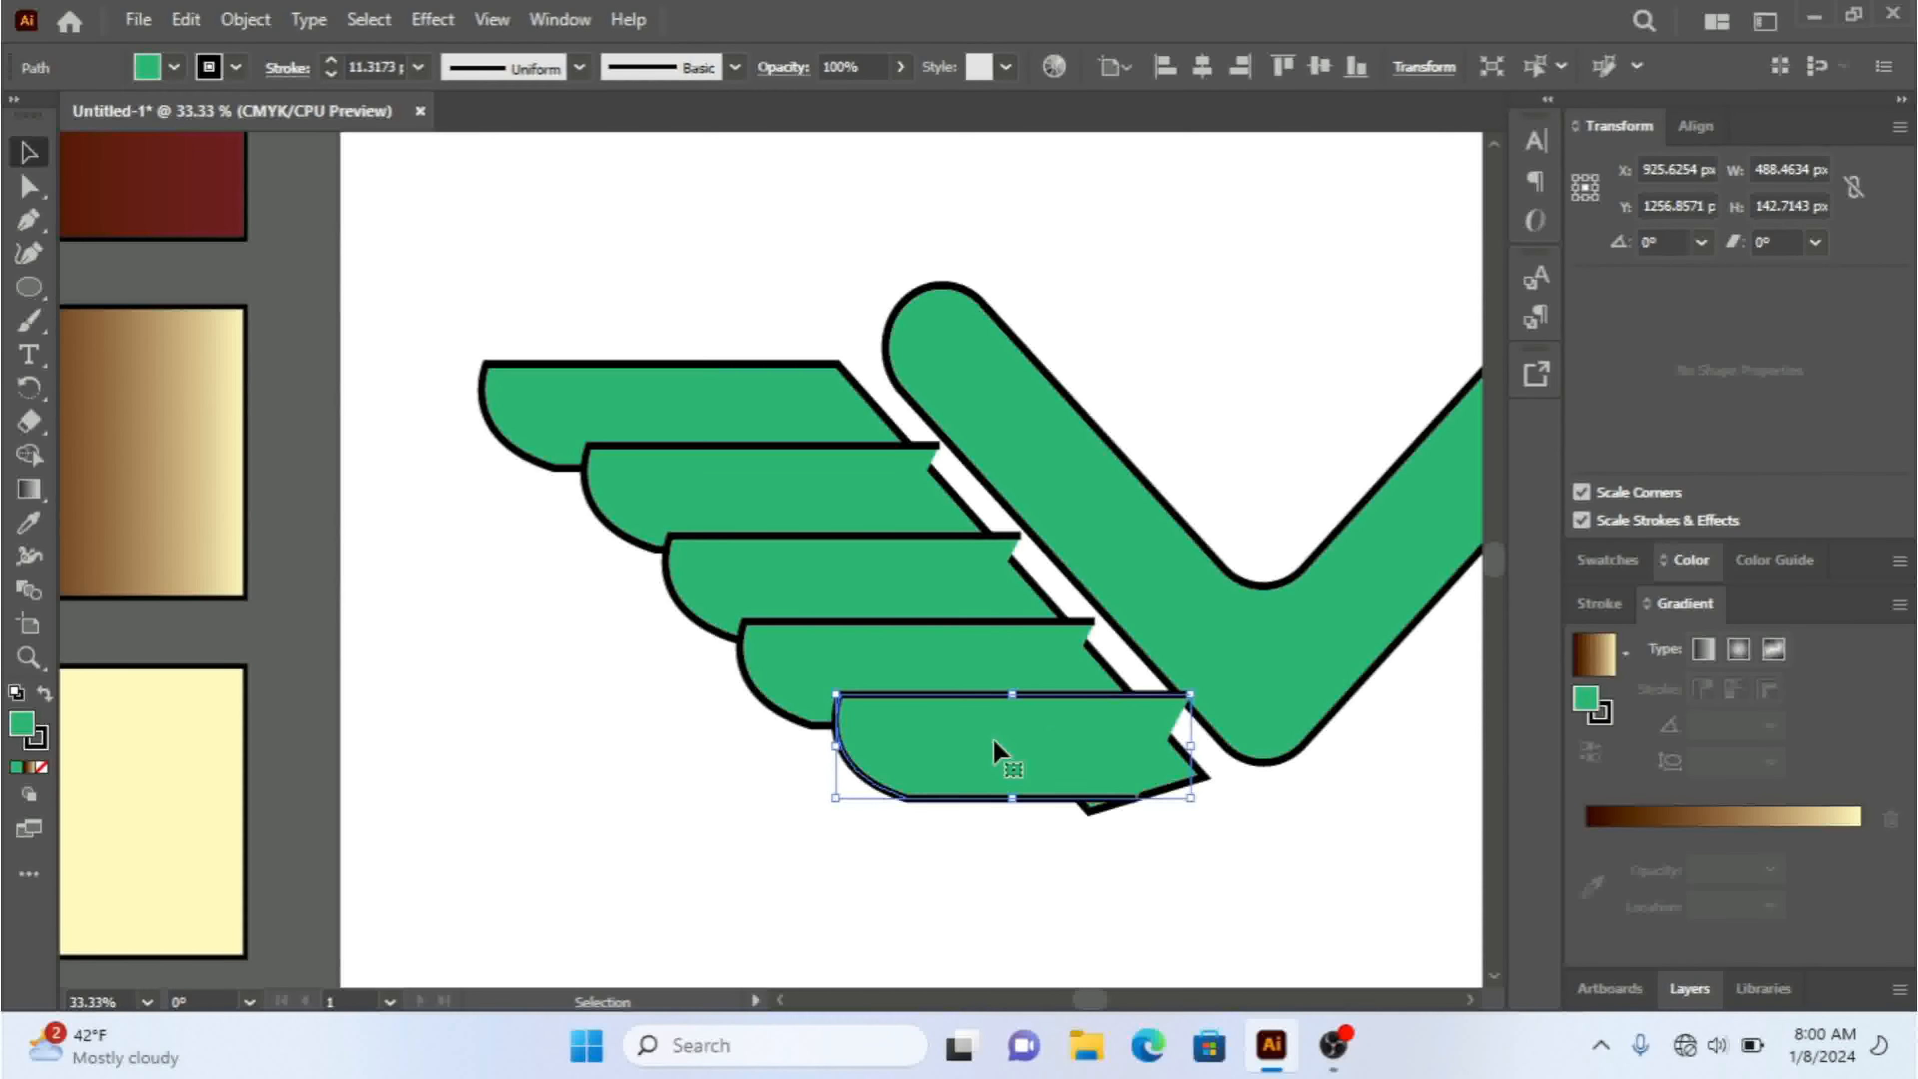
pyautogui.rightClick(995, 744)
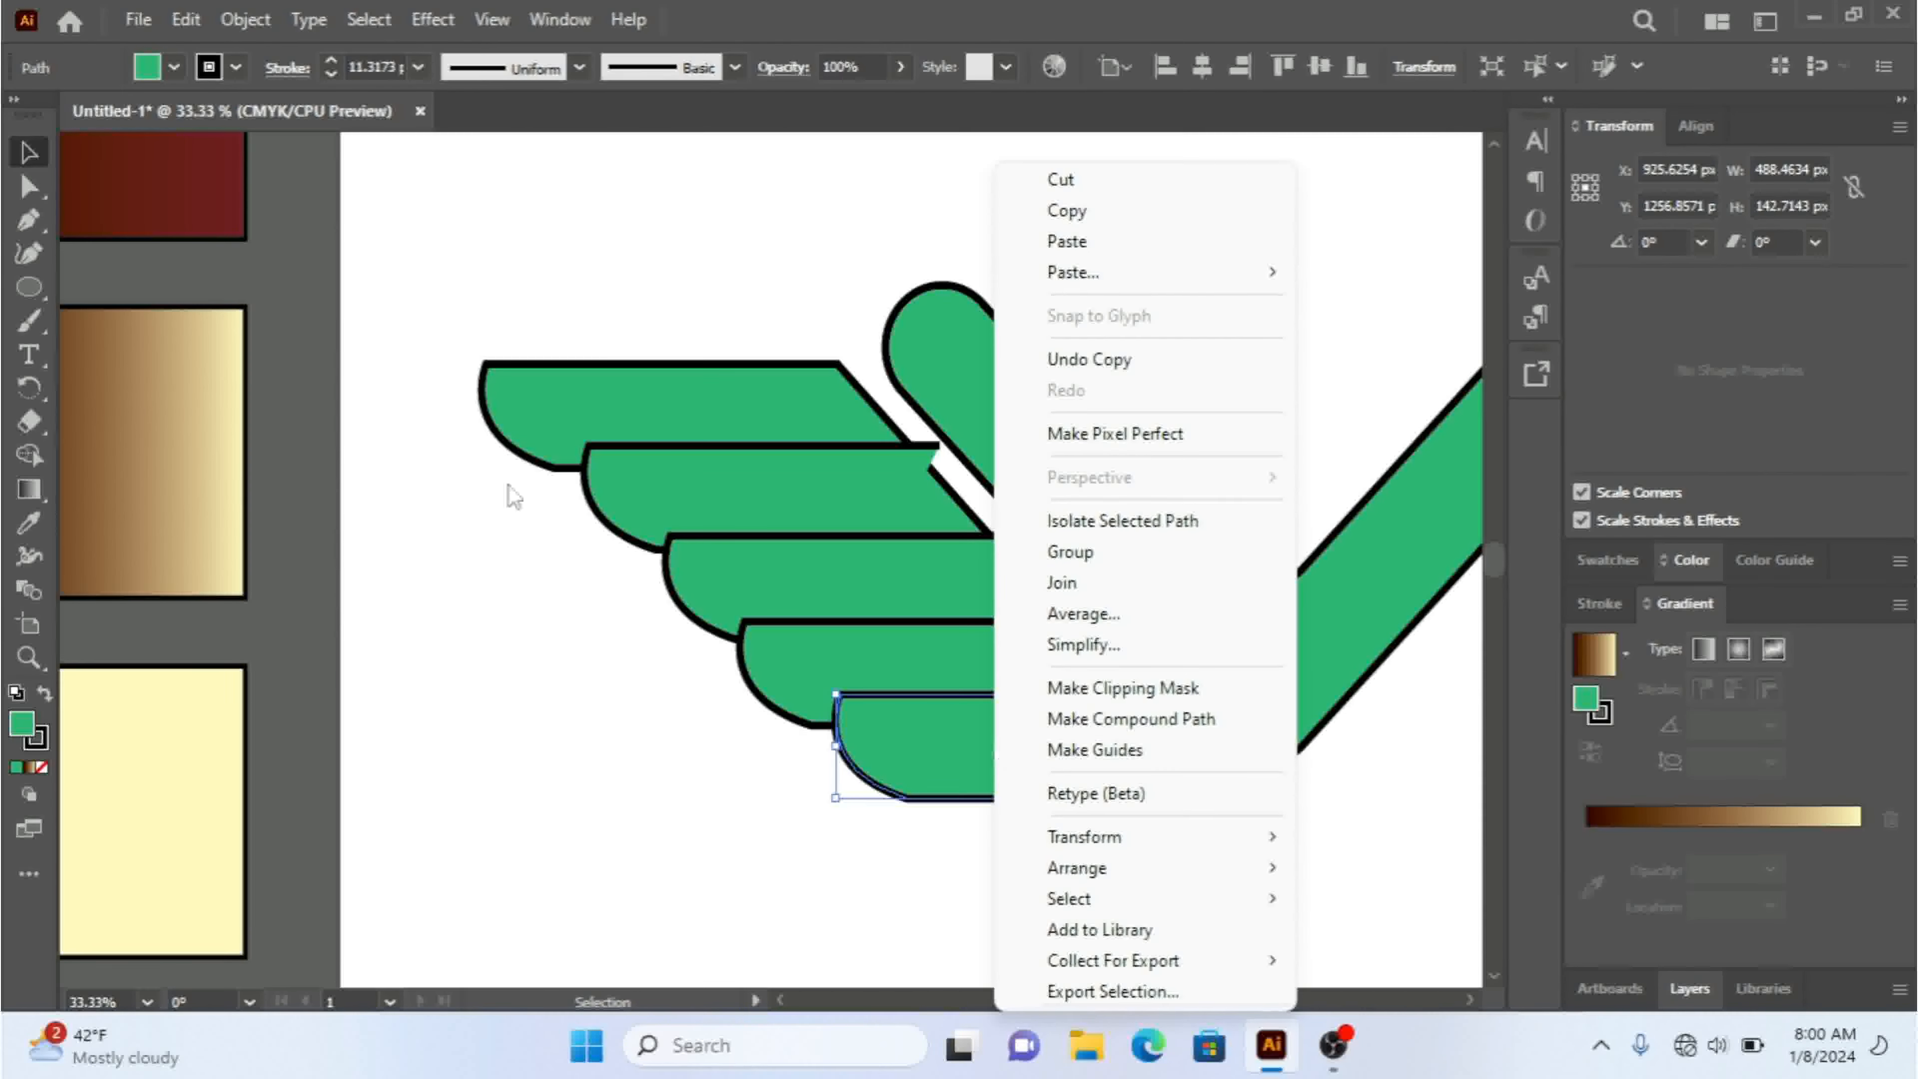
# - Nudge the lowest feather's two inner-end anchors left so its edges stop inside the slanted arm
pyautogui.click(28, 189)
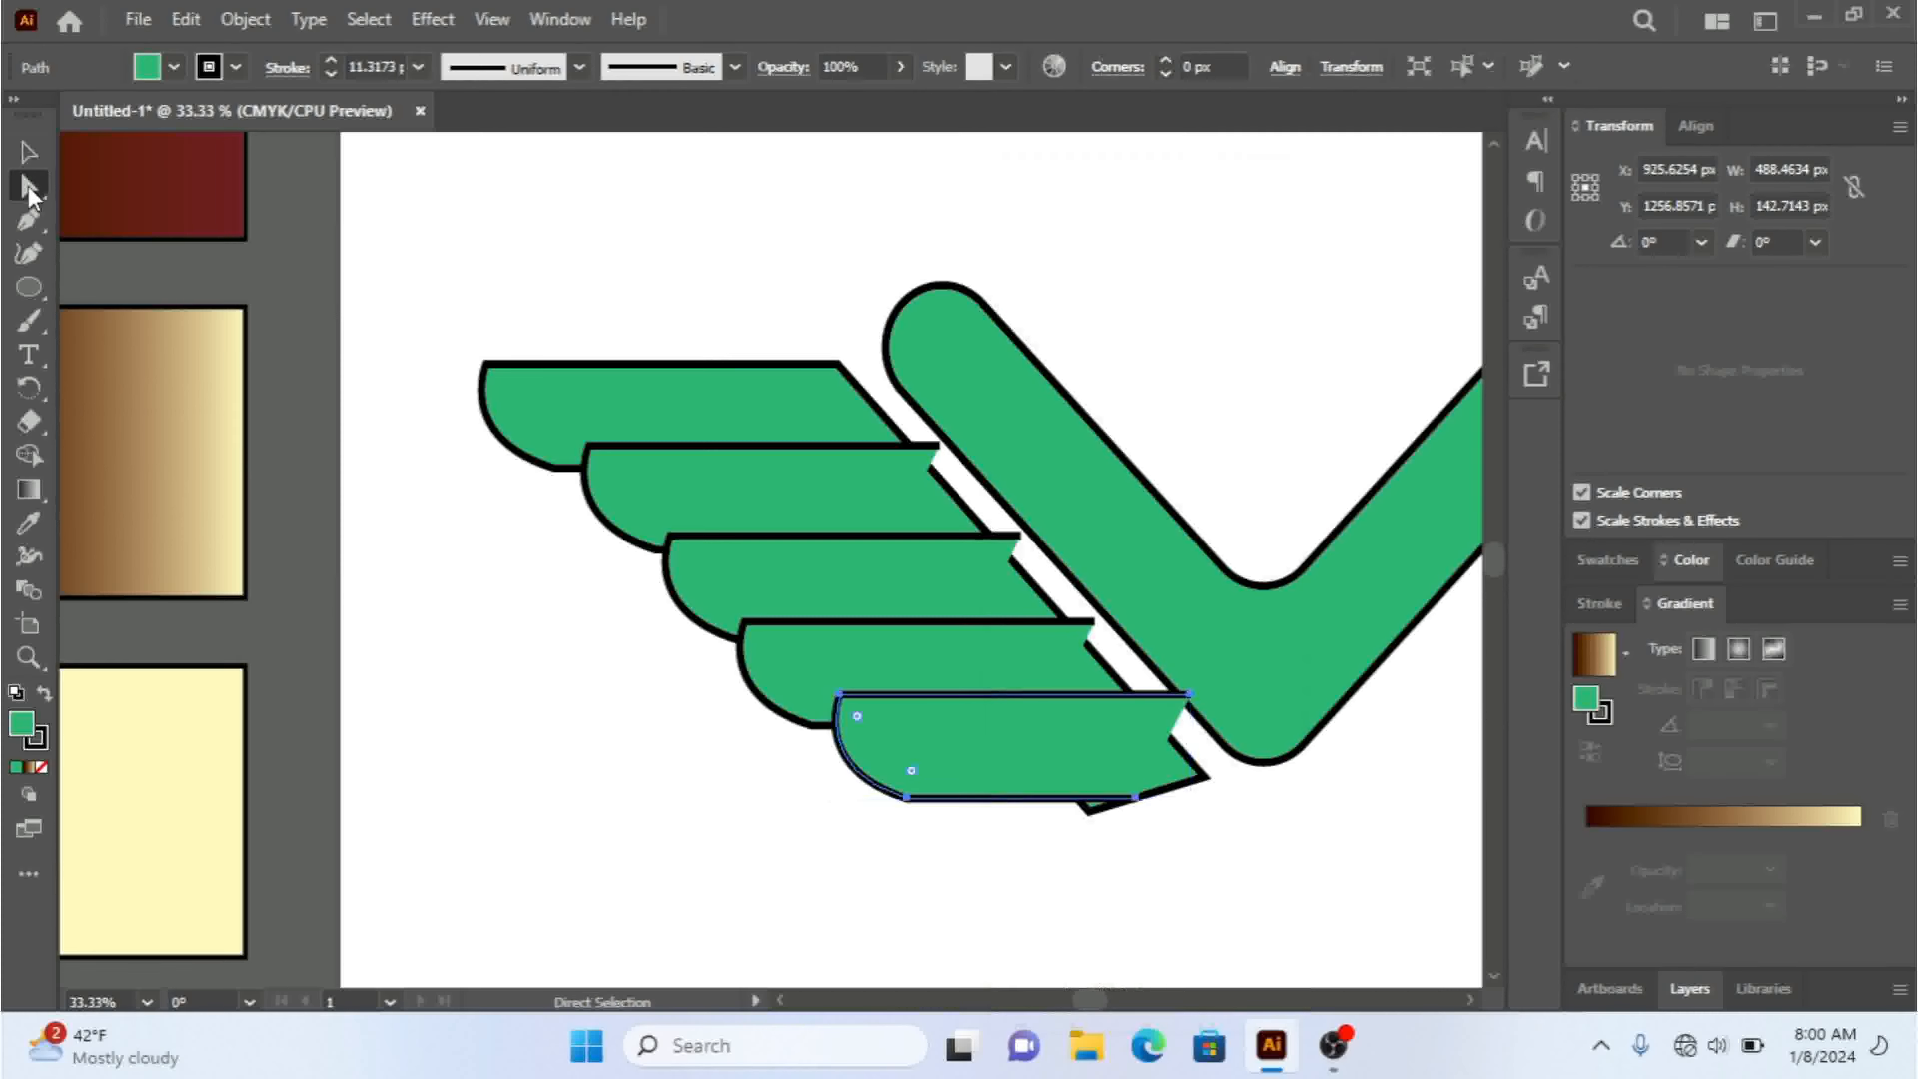
pyautogui.click(1190, 699)
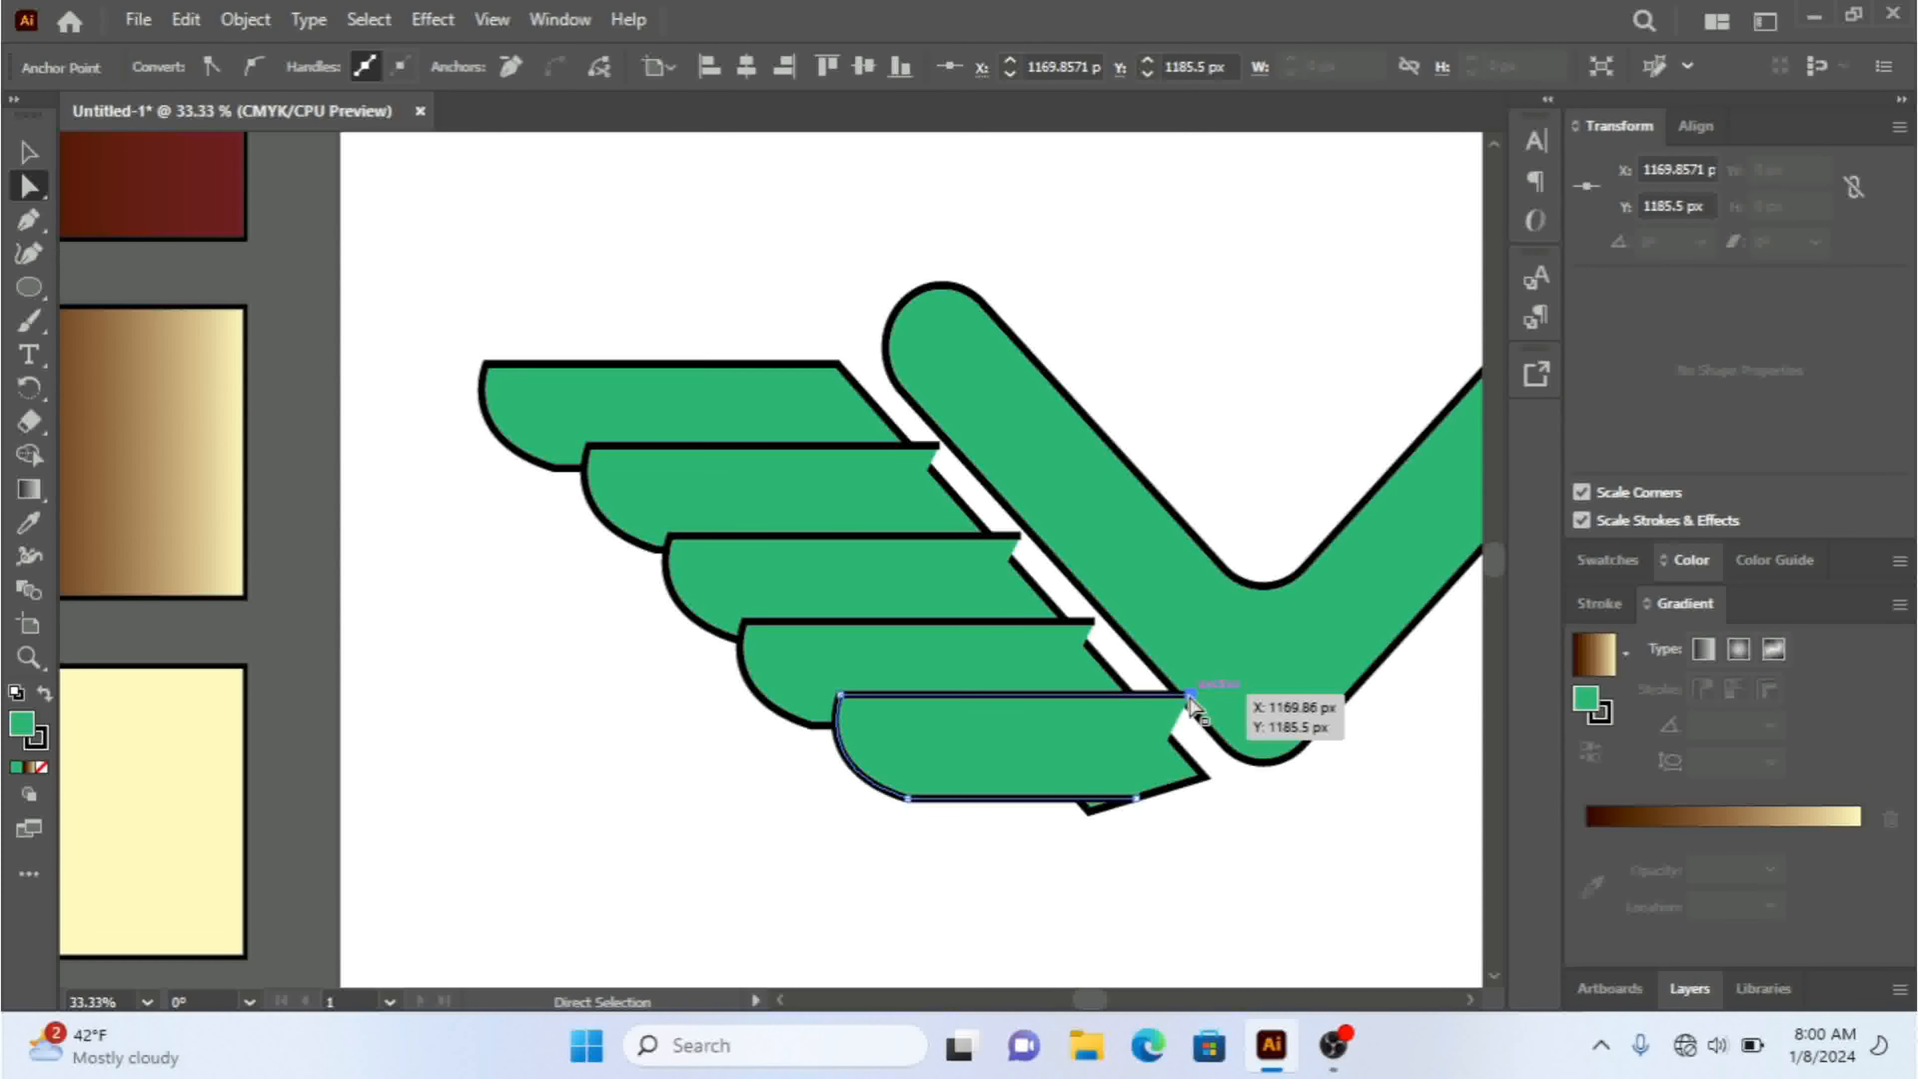
pyautogui.press('Left')
pyautogui.press('Left')
pyautogui.press('Left')
pyautogui.press('Left')
pyautogui.press('Left')
pyautogui.press('Left')
pyautogui.press('Left')
pyautogui.press('Left')
pyautogui.press('Left')
pyautogui.press('Left')
pyautogui.press('Left')
pyautogui.press('Left')
pyautogui.press('Left')
pyautogui.press('Left')
pyautogui.press('Left')
pyautogui.press('Left')
pyautogui.press('Left')
pyautogui.press('Left')
pyautogui.press('Left')
pyautogui.press('Left')
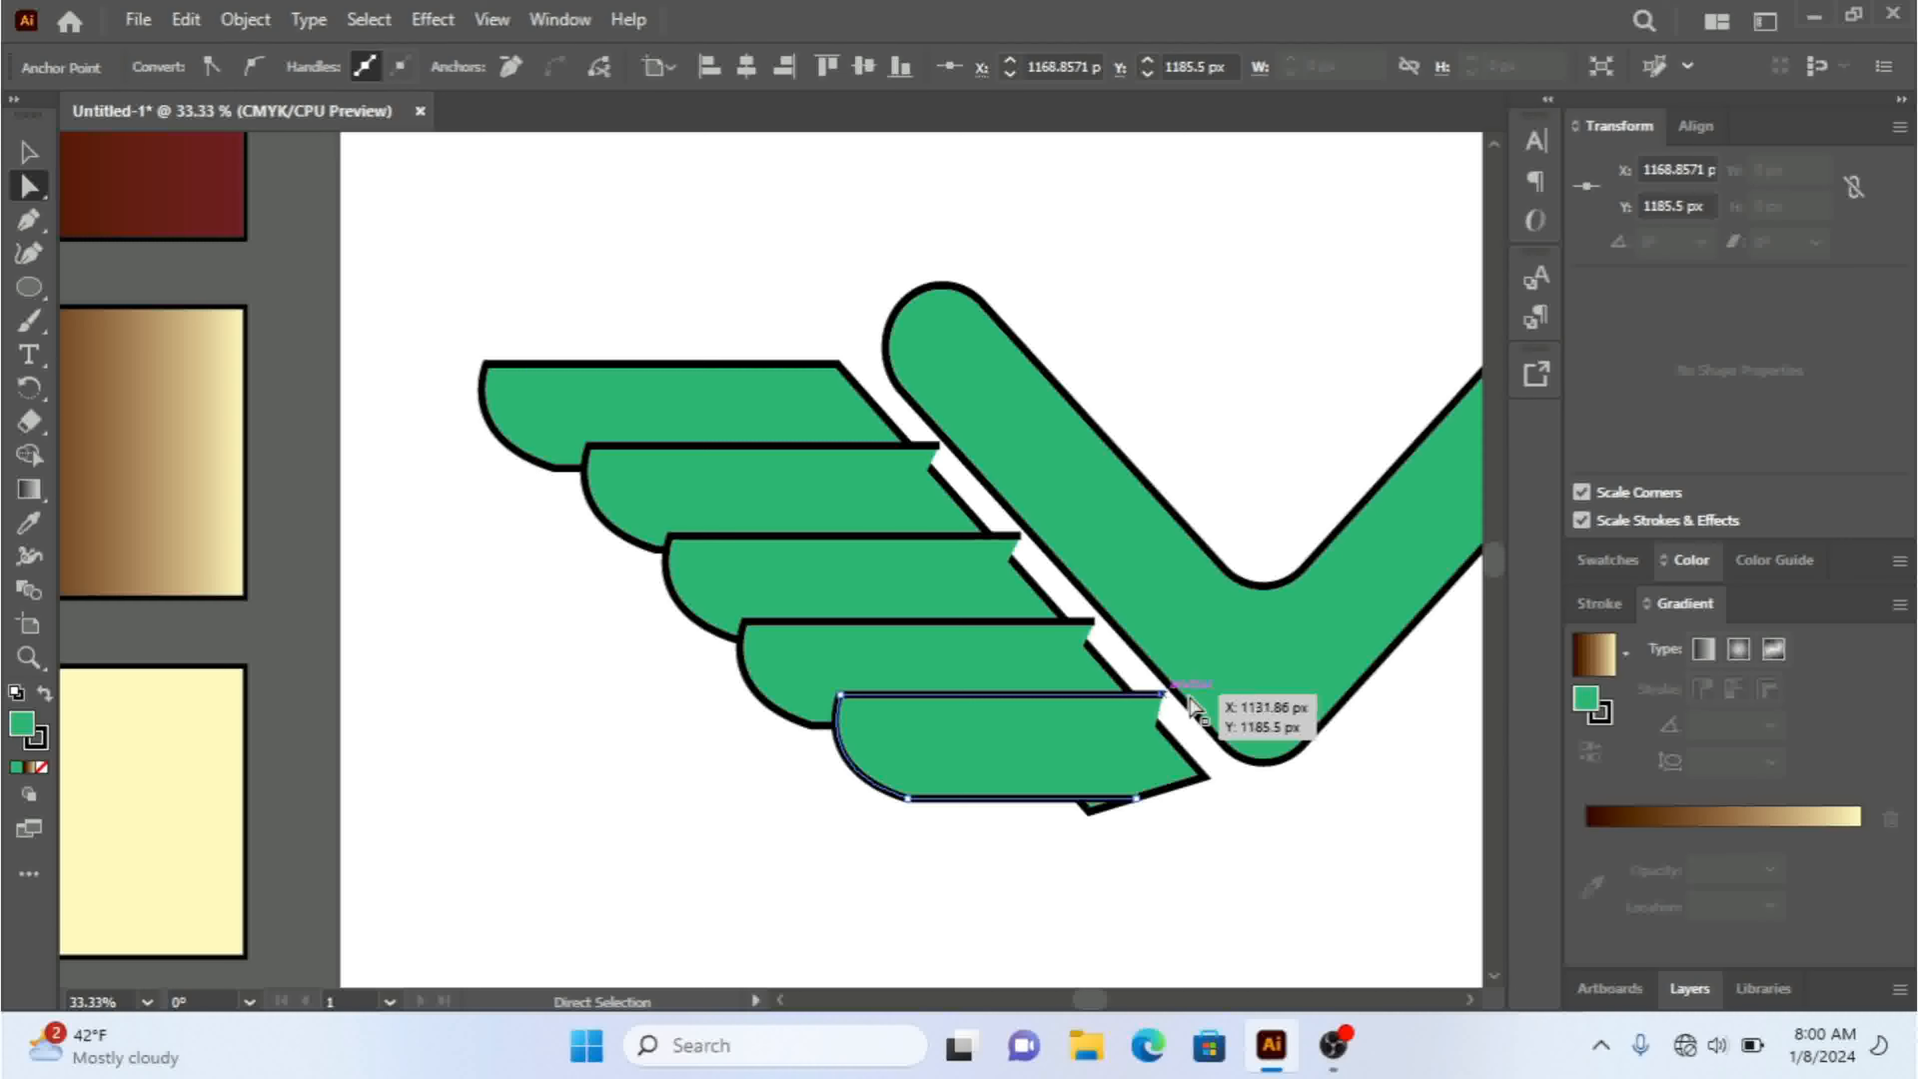
pyautogui.press('Left')
pyautogui.press('Left')
pyautogui.press('Left')
pyautogui.press('Left')
pyautogui.press('Left')
pyautogui.press('Left')
pyautogui.press('Left')
pyautogui.press('Left')
pyautogui.press('Left')
pyautogui.press('Left')
pyautogui.press('Left')
pyautogui.press('Left')
pyautogui.press('Left')
pyautogui.press('Left')
pyautogui.press('Left')
pyautogui.press('Left')
pyautogui.press('Left')
pyautogui.press('Left')
pyautogui.press('Left')
pyautogui.press('Left')
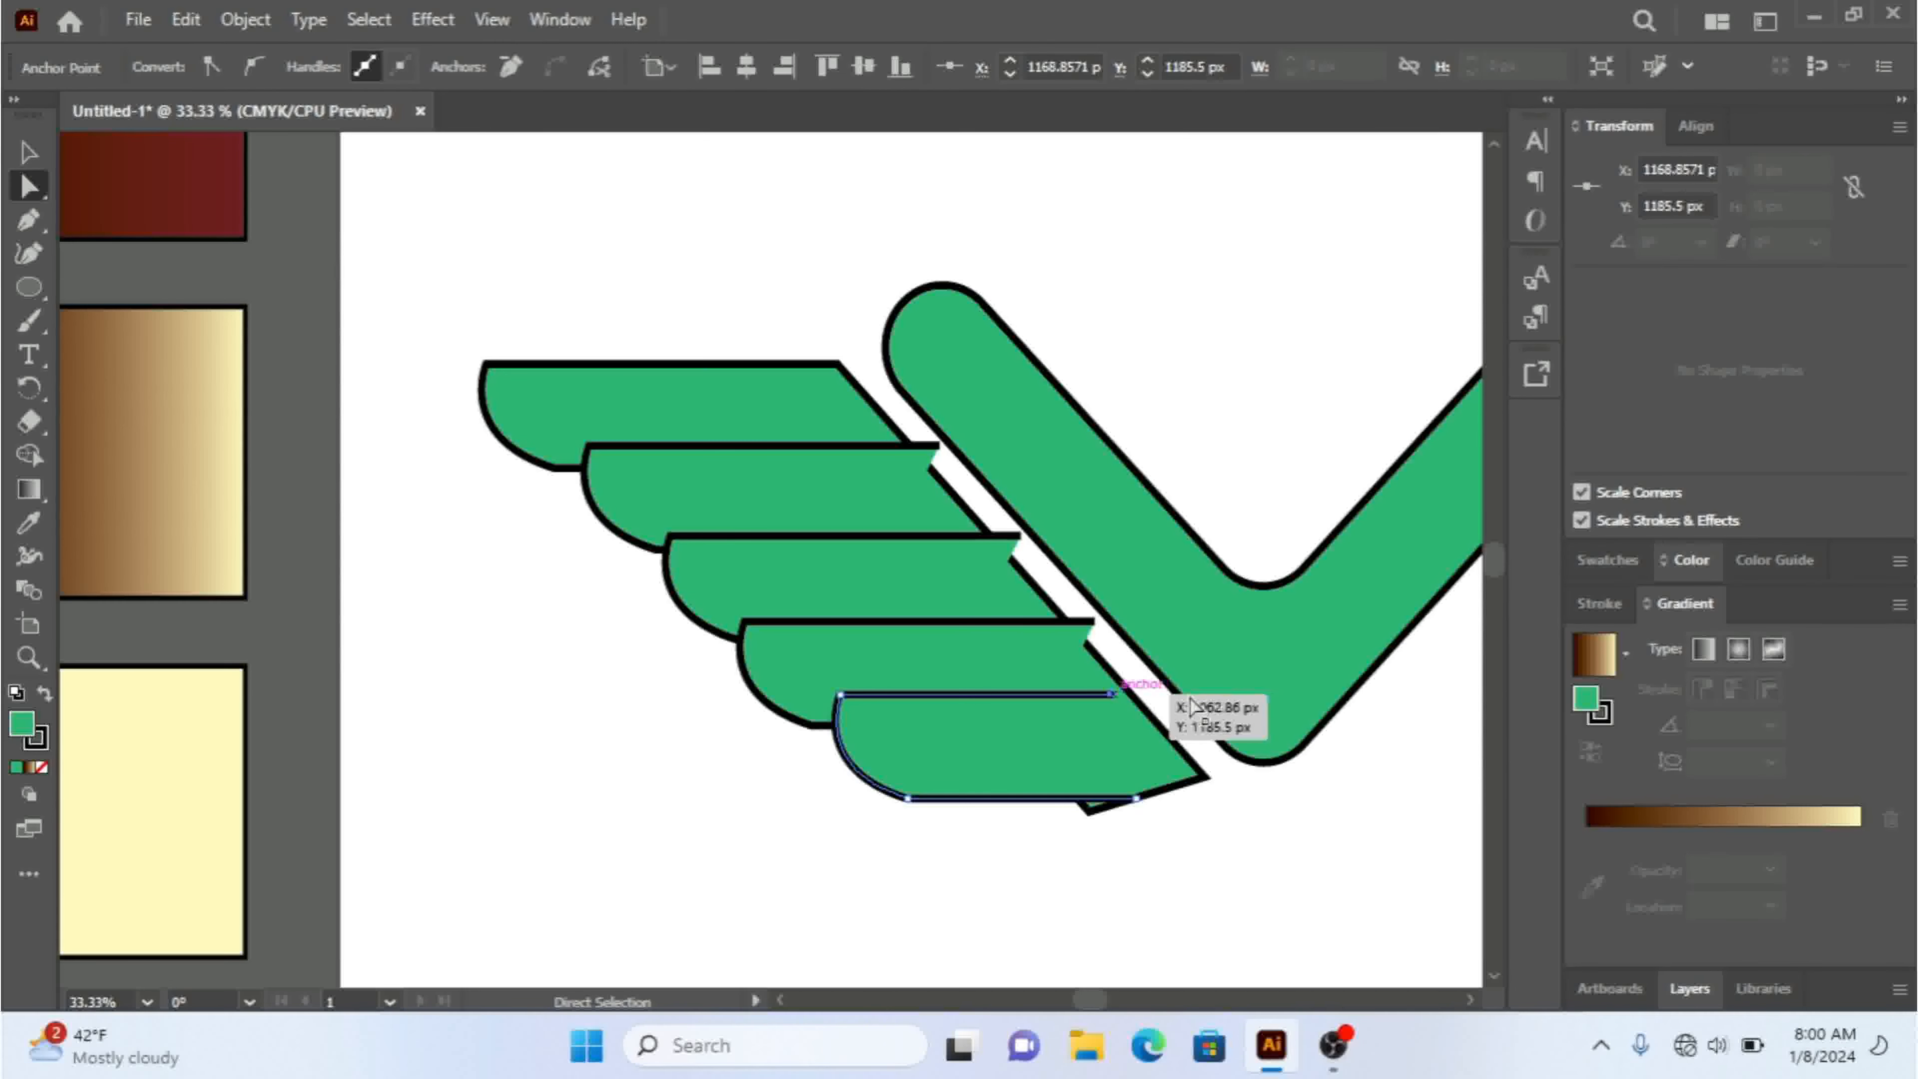
pyautogui.click(1137, 796)
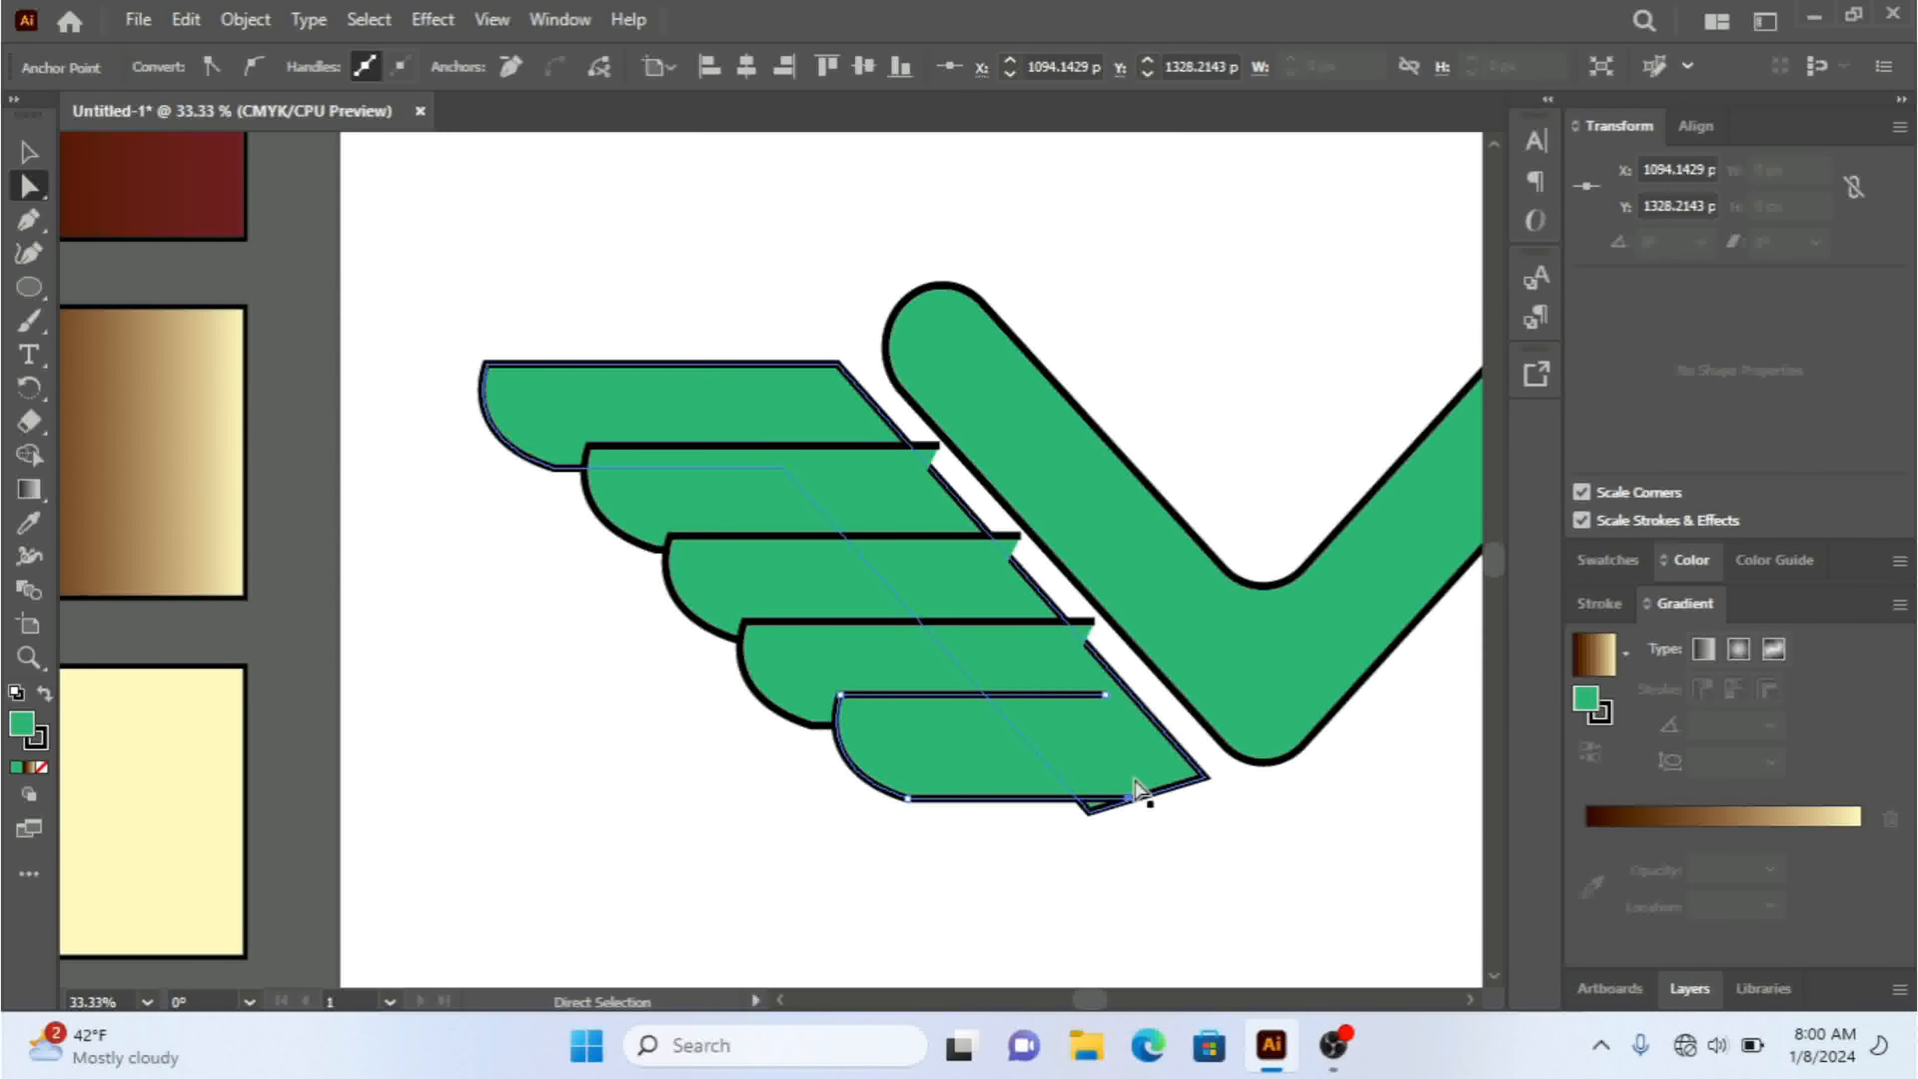
# - Nudge the upper inner anchor of the second-lowest feather left to about X 985 px, inside the slanted arm
pyautogui.click(1096, 622)
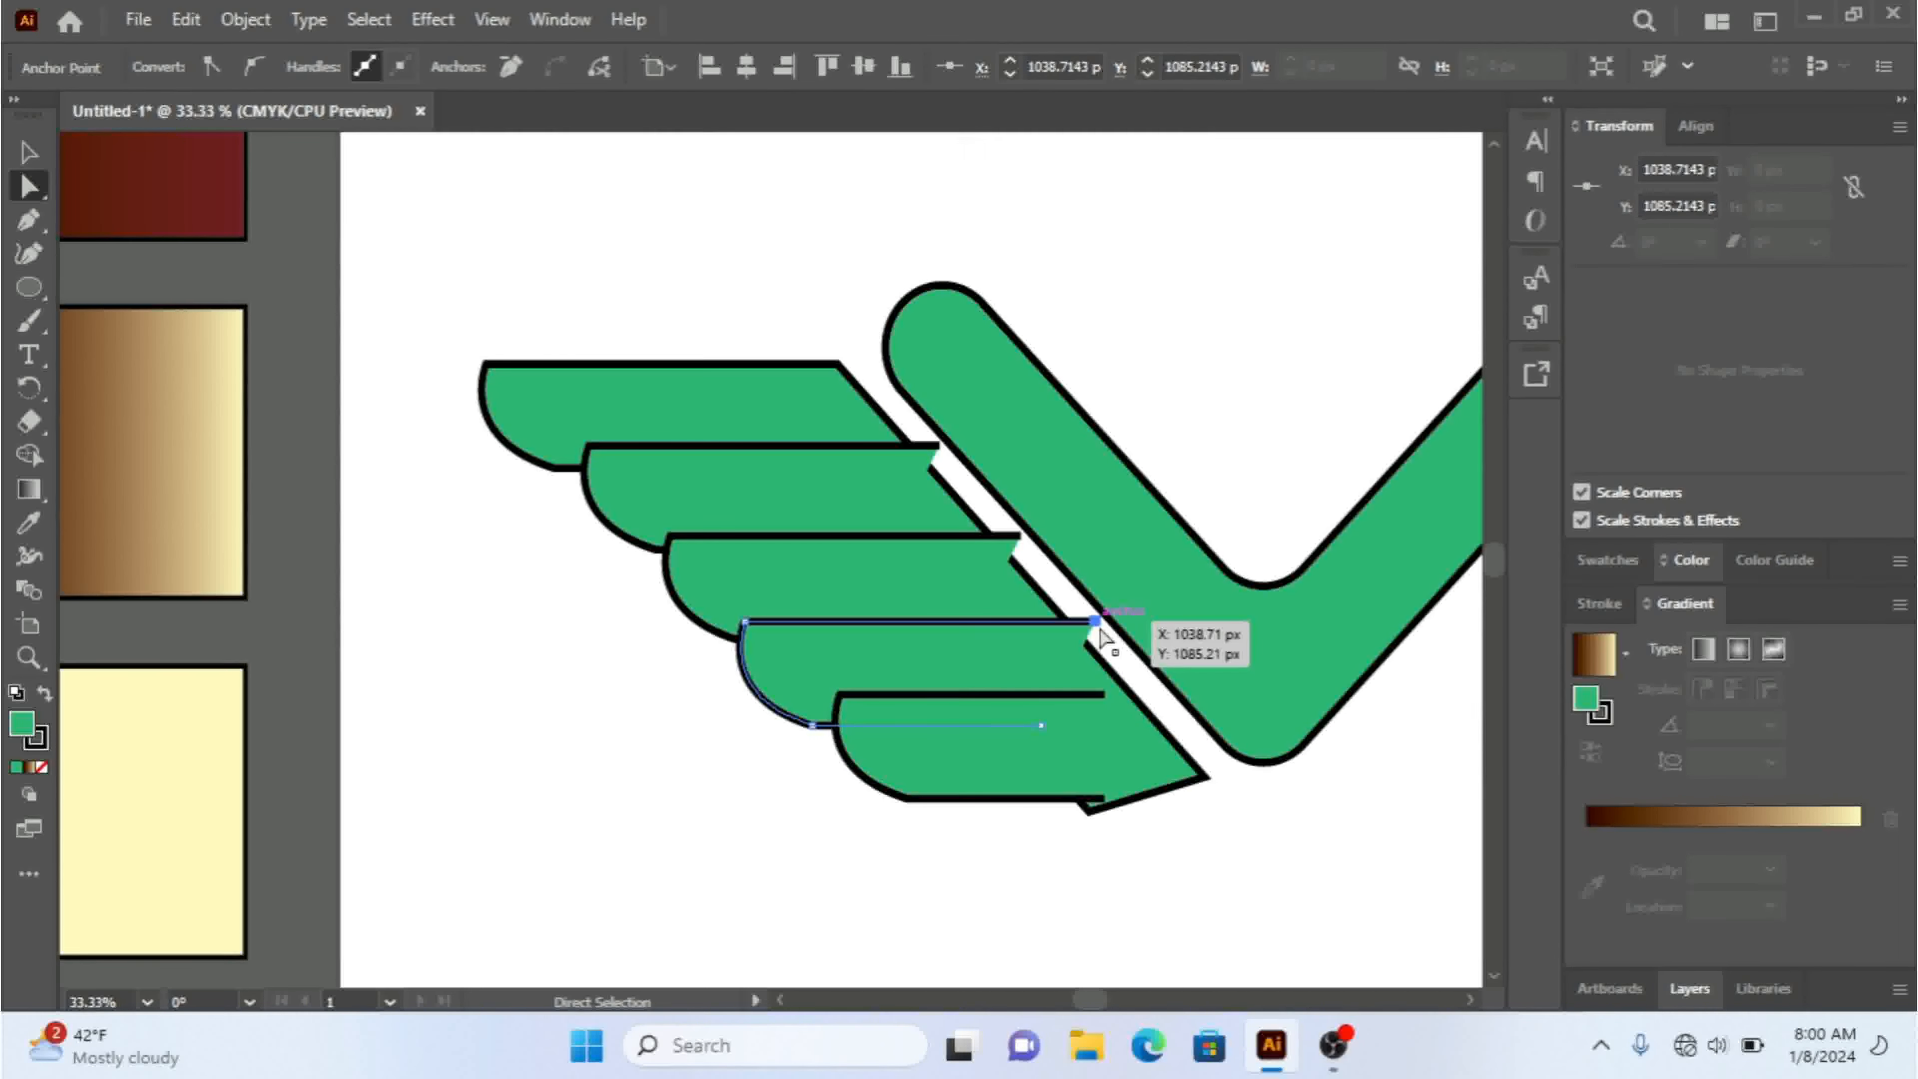
pyautogui.press('Left')
pyautogui.press('Left')
pyautogui.press('Left')
pyautogui.press('Left')
pyautogui.press('Left')
pyautogui.press('Left')
pyautogui.press('Left')
pyautogui.press('Left')
pyautogui.press('Left')
pyautogui.press('Left')
pyautogui.press('Left')
pyautogui.press('Left')
pyautogui.press('Left')
pyautogui.press('Left')
pyautogui.press('Left')
pyautogui.press('Left')
pyautogui.press('Left')
pyautogui.press('Left')
pyautogui.press('Left')
pyautogui.press('Left')
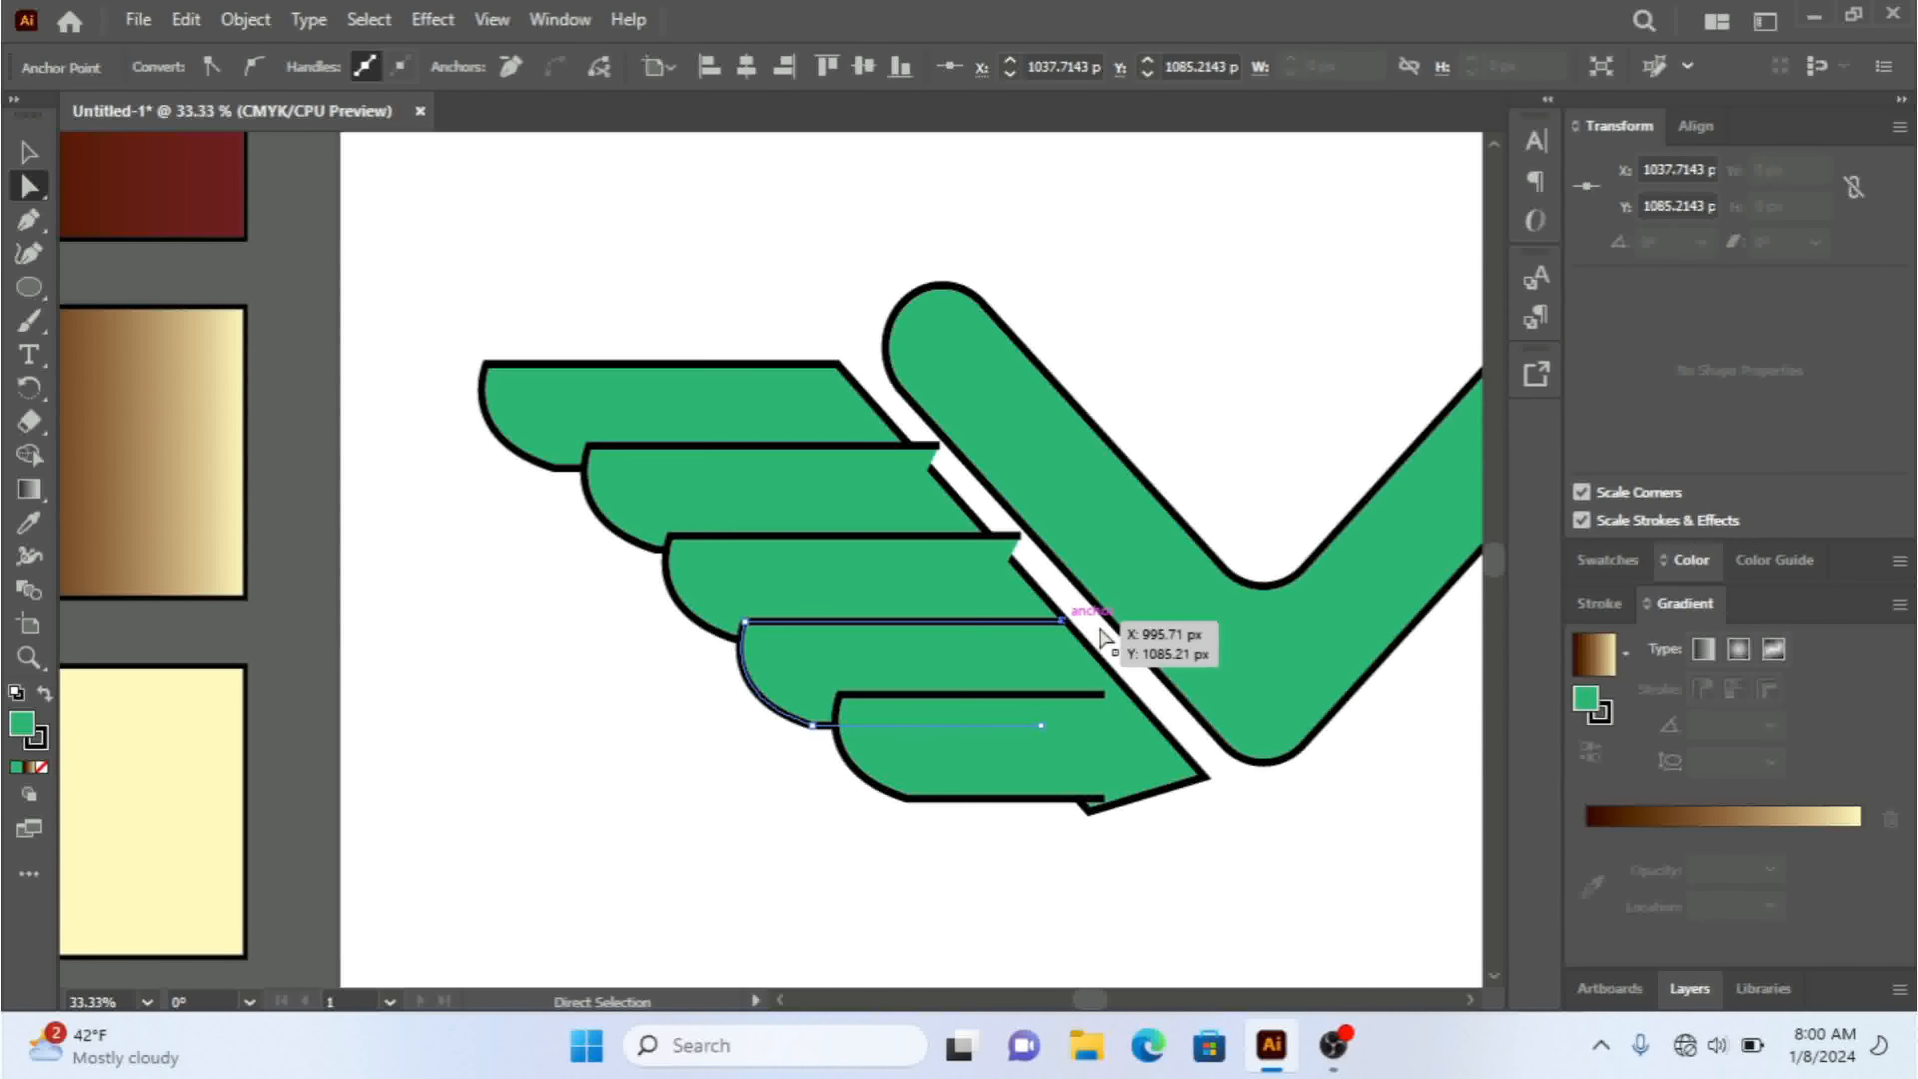
# - Nudge the upper inner anchors of the remaining two copied feathers left to about X 882 px and X 758 px
pyautogui.click(1022, 537)
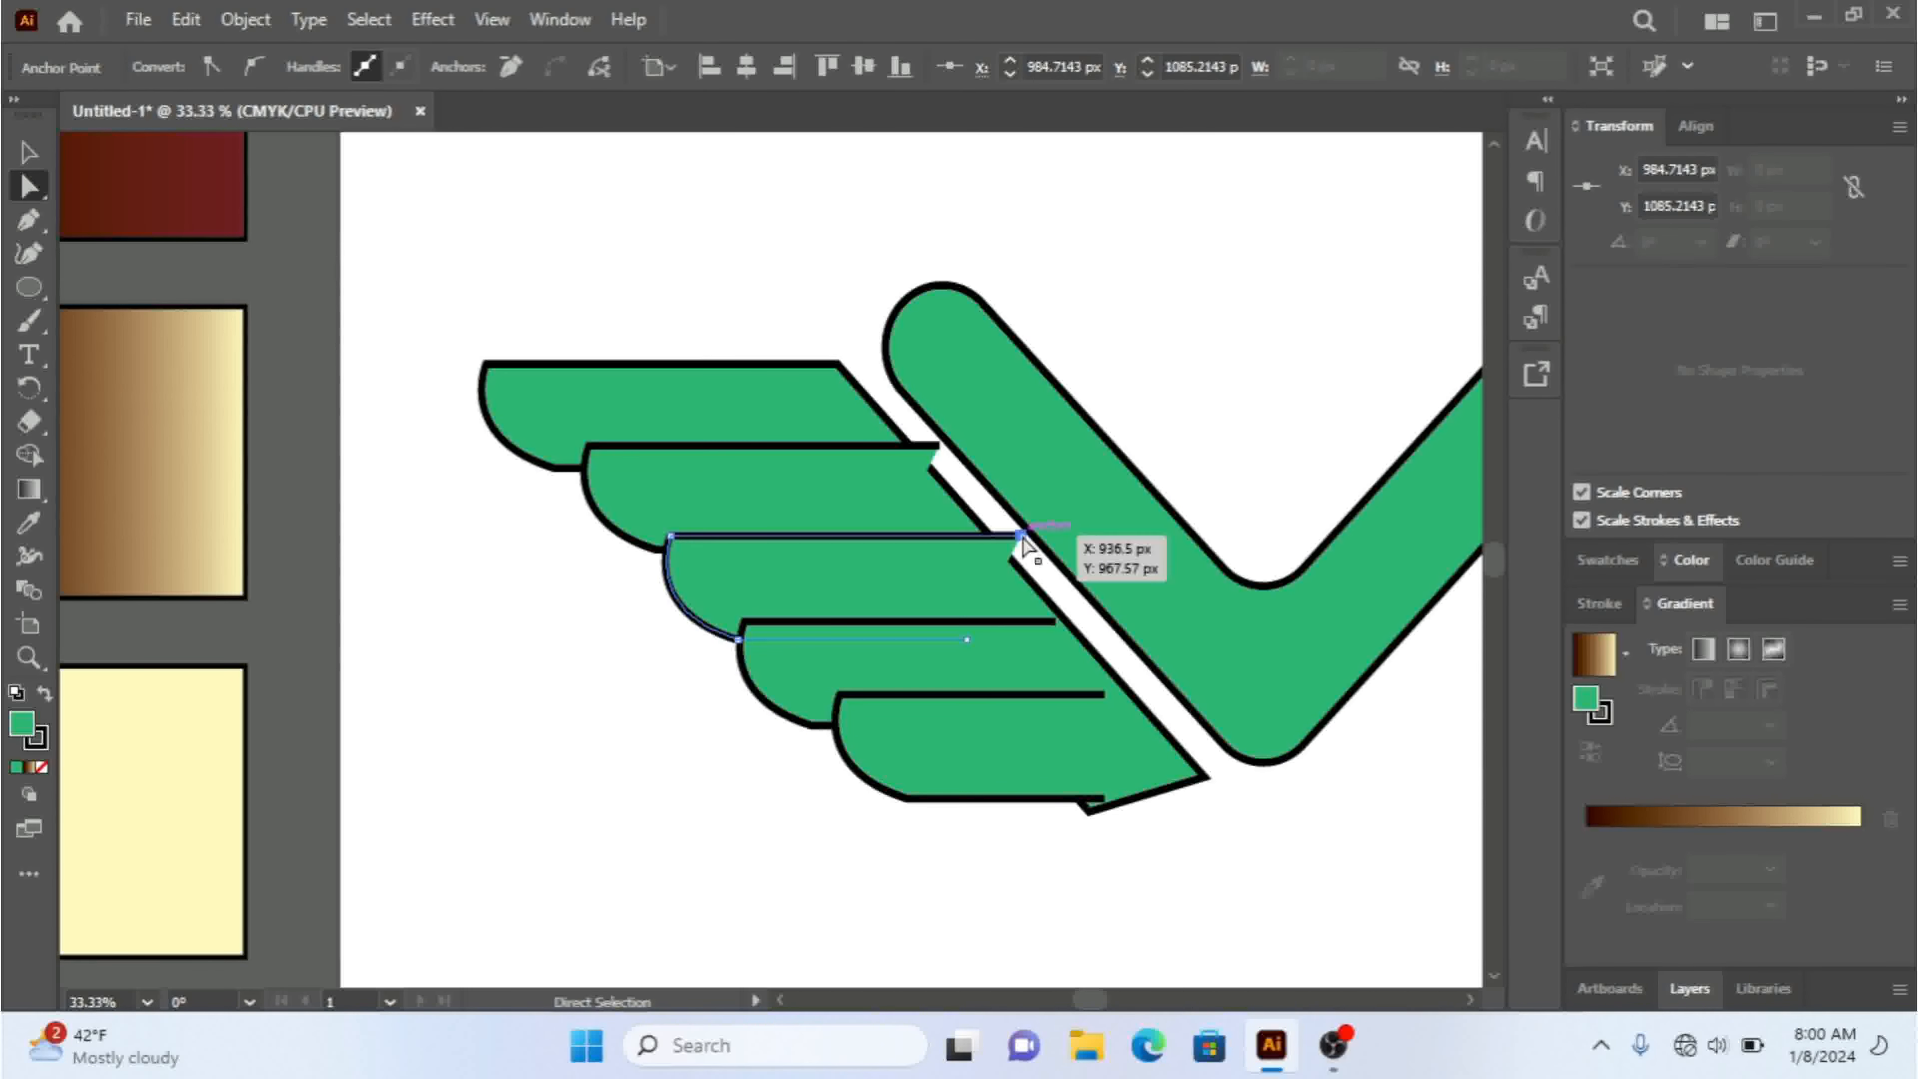
pyautogui.press('Left')
pyautogui.press('Left')
pyautogui.press('Left')
pyautogui.press('Left')
pyautogui.press('Left')
pyautogui.press('Left')
pyautogui.press('Left')
pyautogui.press('Left')
pyautogui.press('Left')
pyautogui.press('Left')
pyautogui.press('Left')
pyautogui.press('Left')
pyautogui.press('Left')
pyautogui.press('Left')
pyautogui.press('Left')
pyautogui.press('Left')
pyautogui.press('Left')
pyautogui.press('Left')
pyautogui.press('Left')
pyautogui.press('Left')
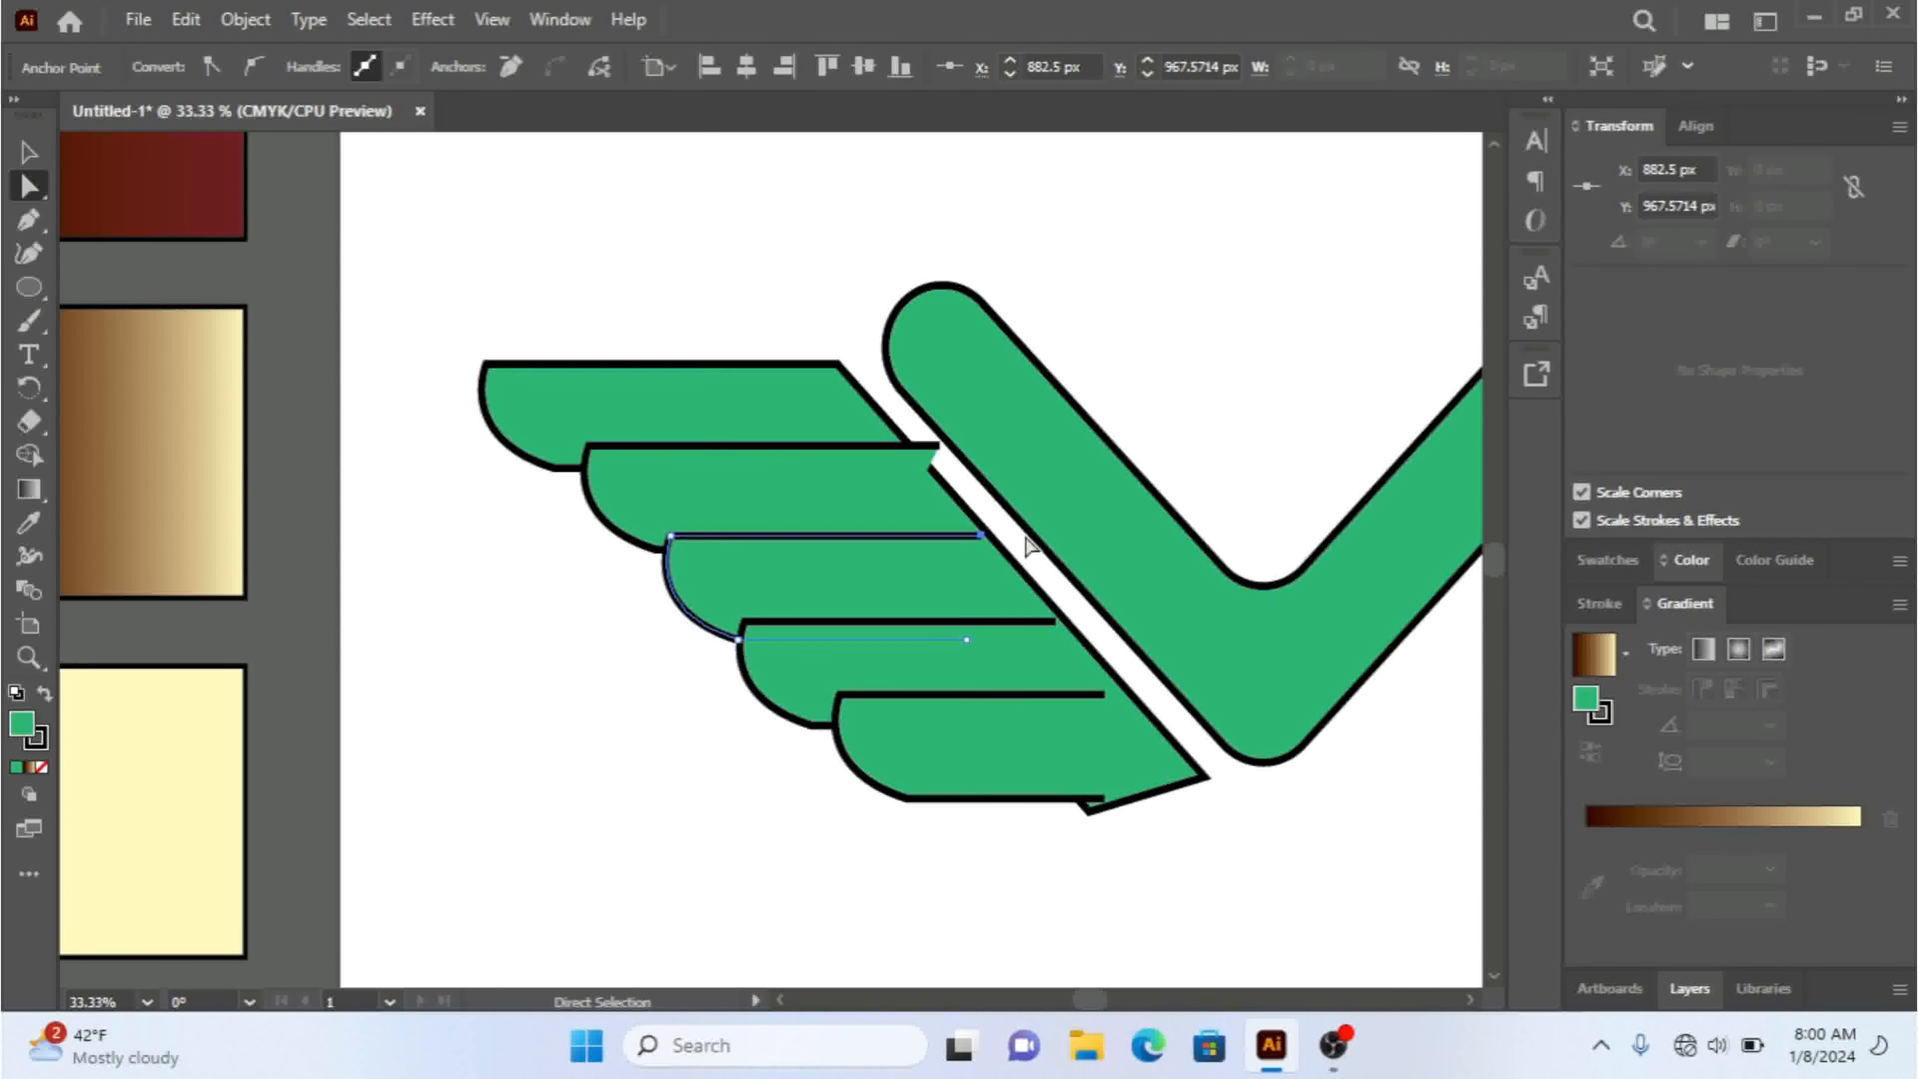
pyautogui.click(936, 445)
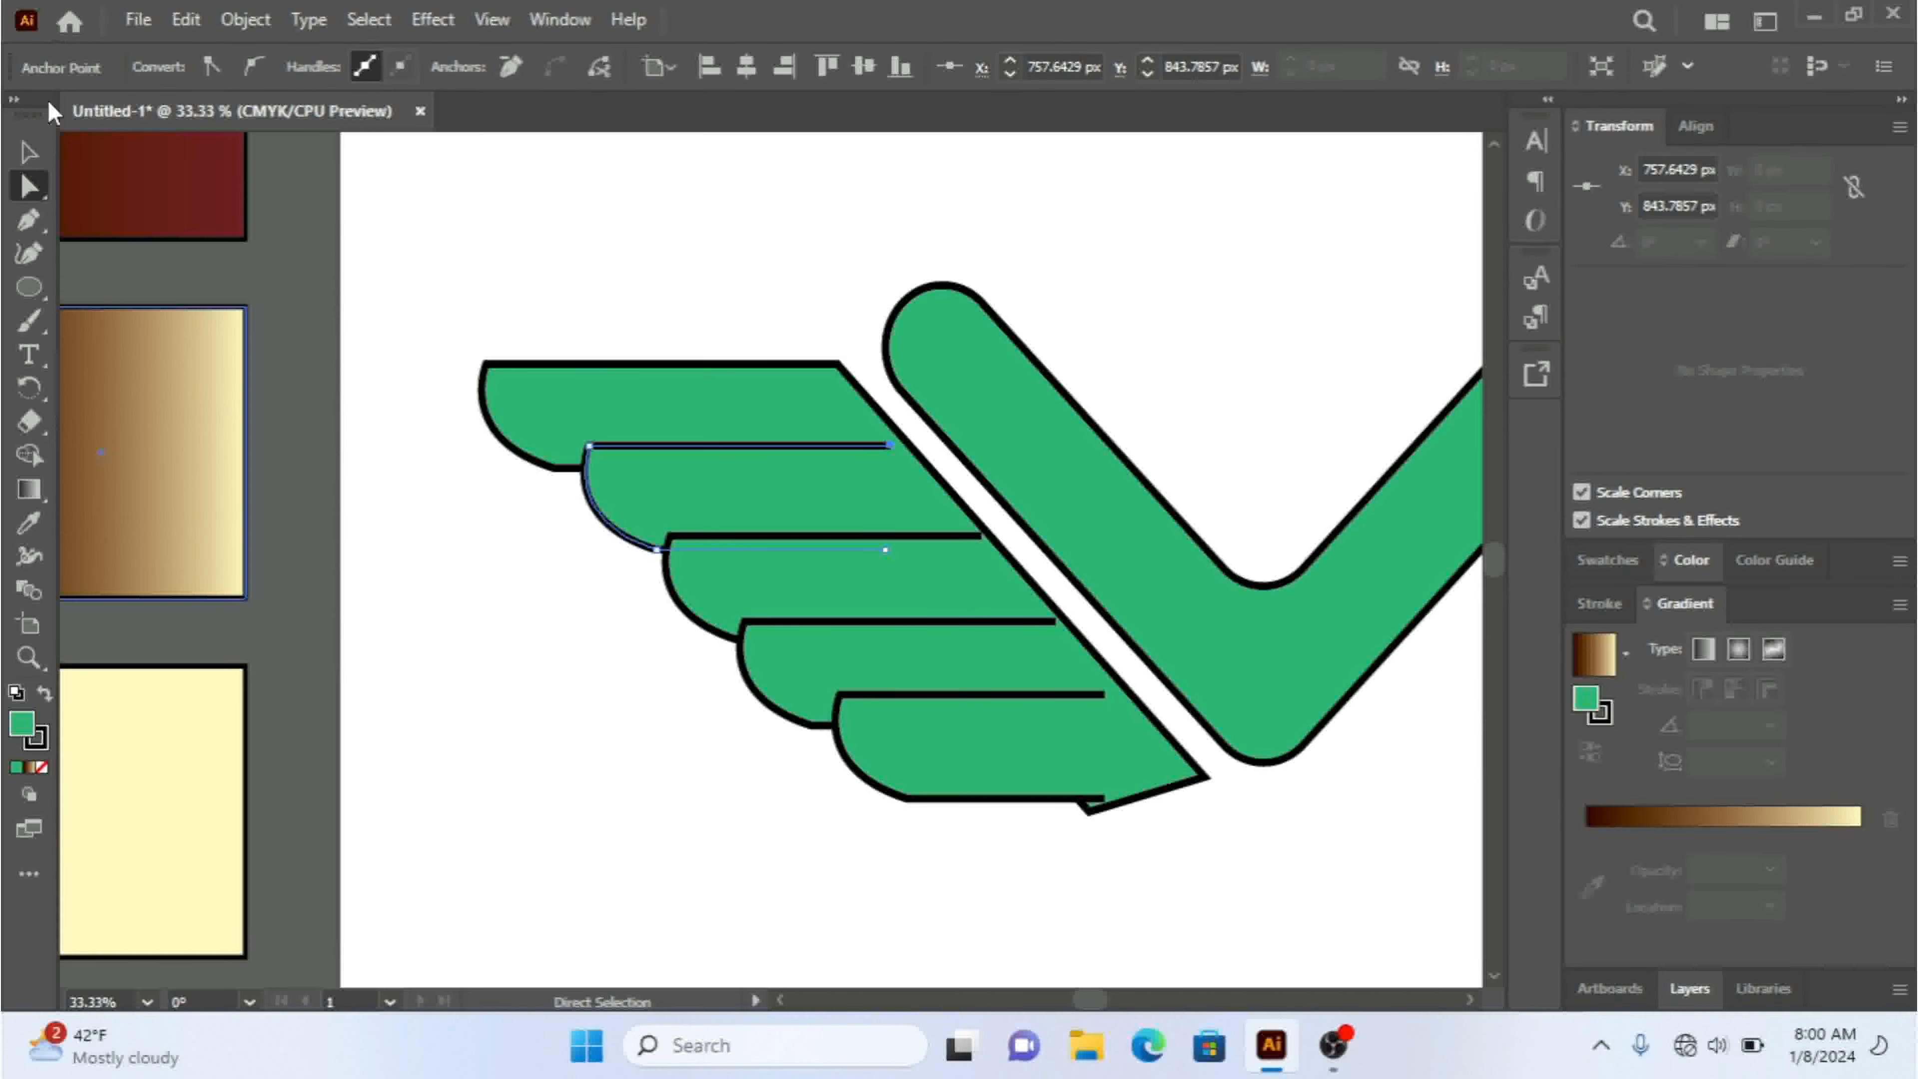
# - Display the Pathfinder options and close the open path of the uppermost copied feather with Unite
pyautogui.click(28, 151)
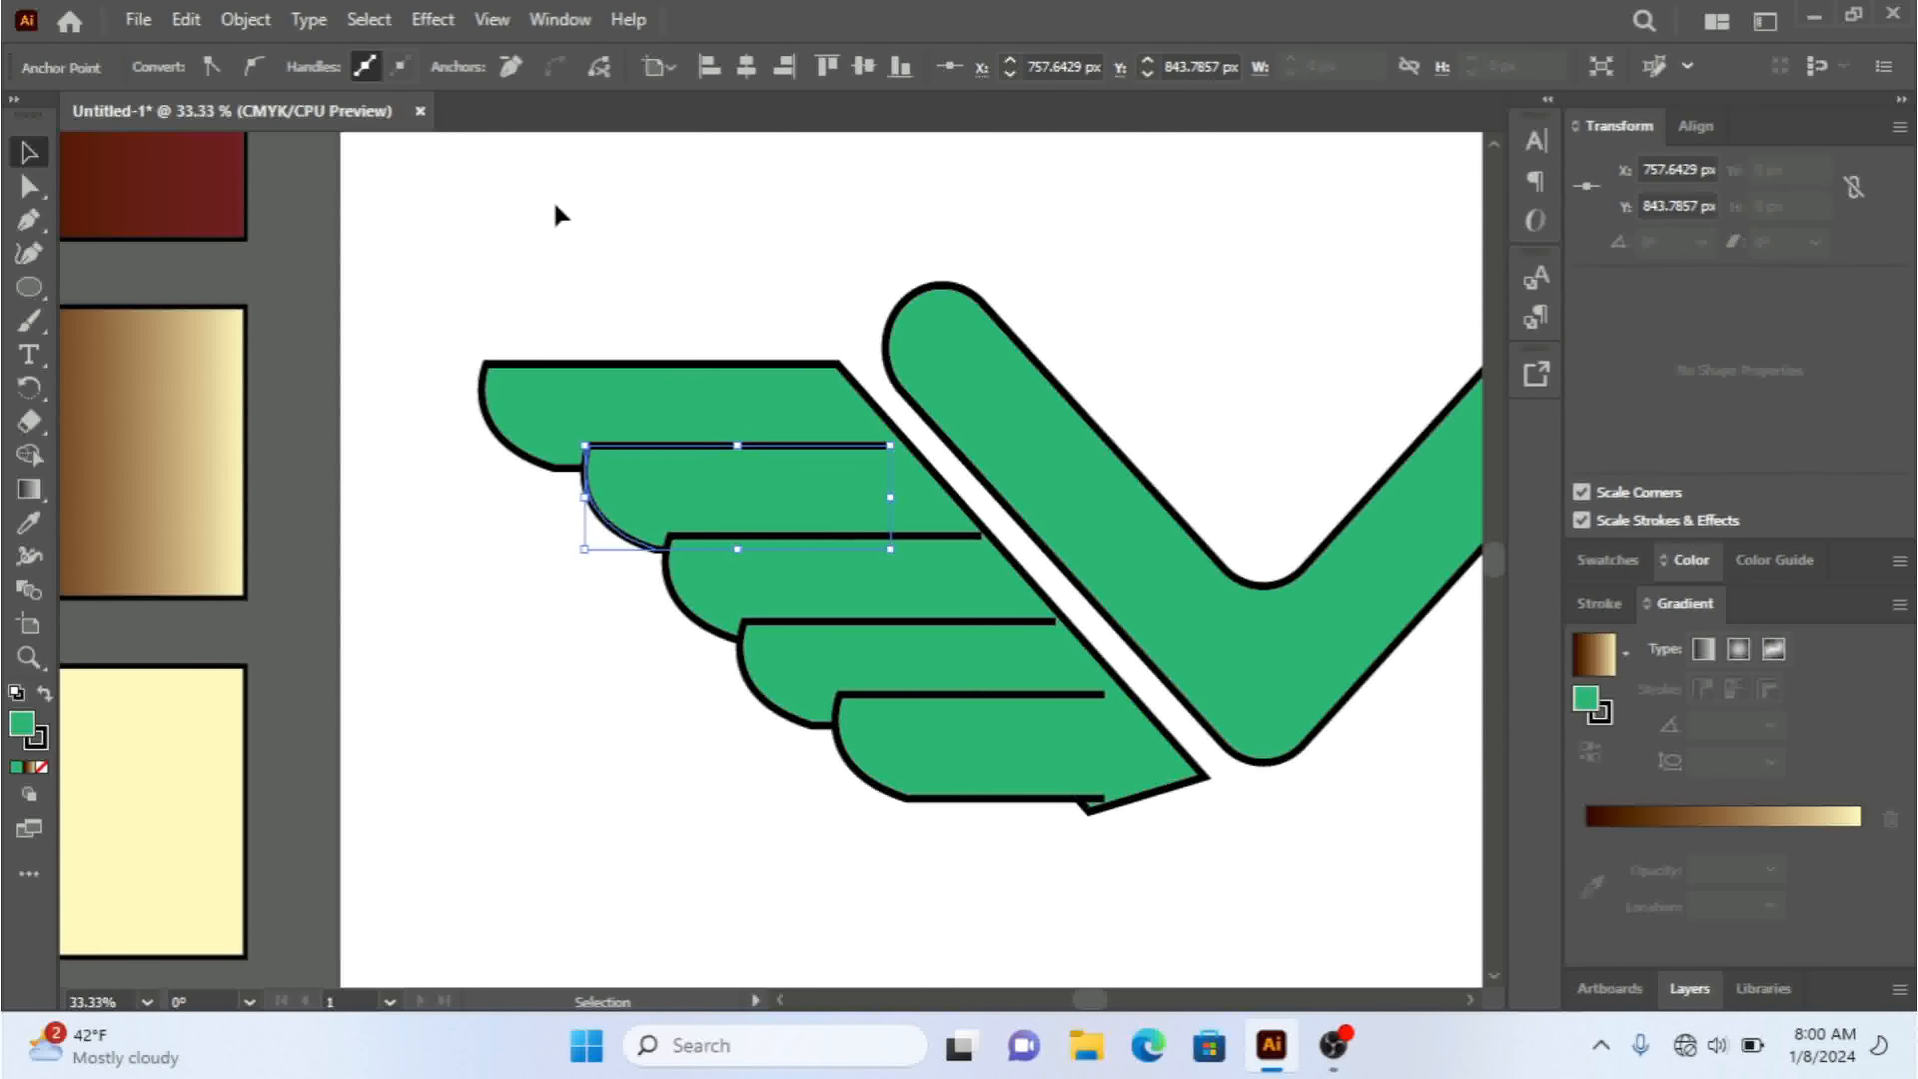
pyautogui.click(562, 20)
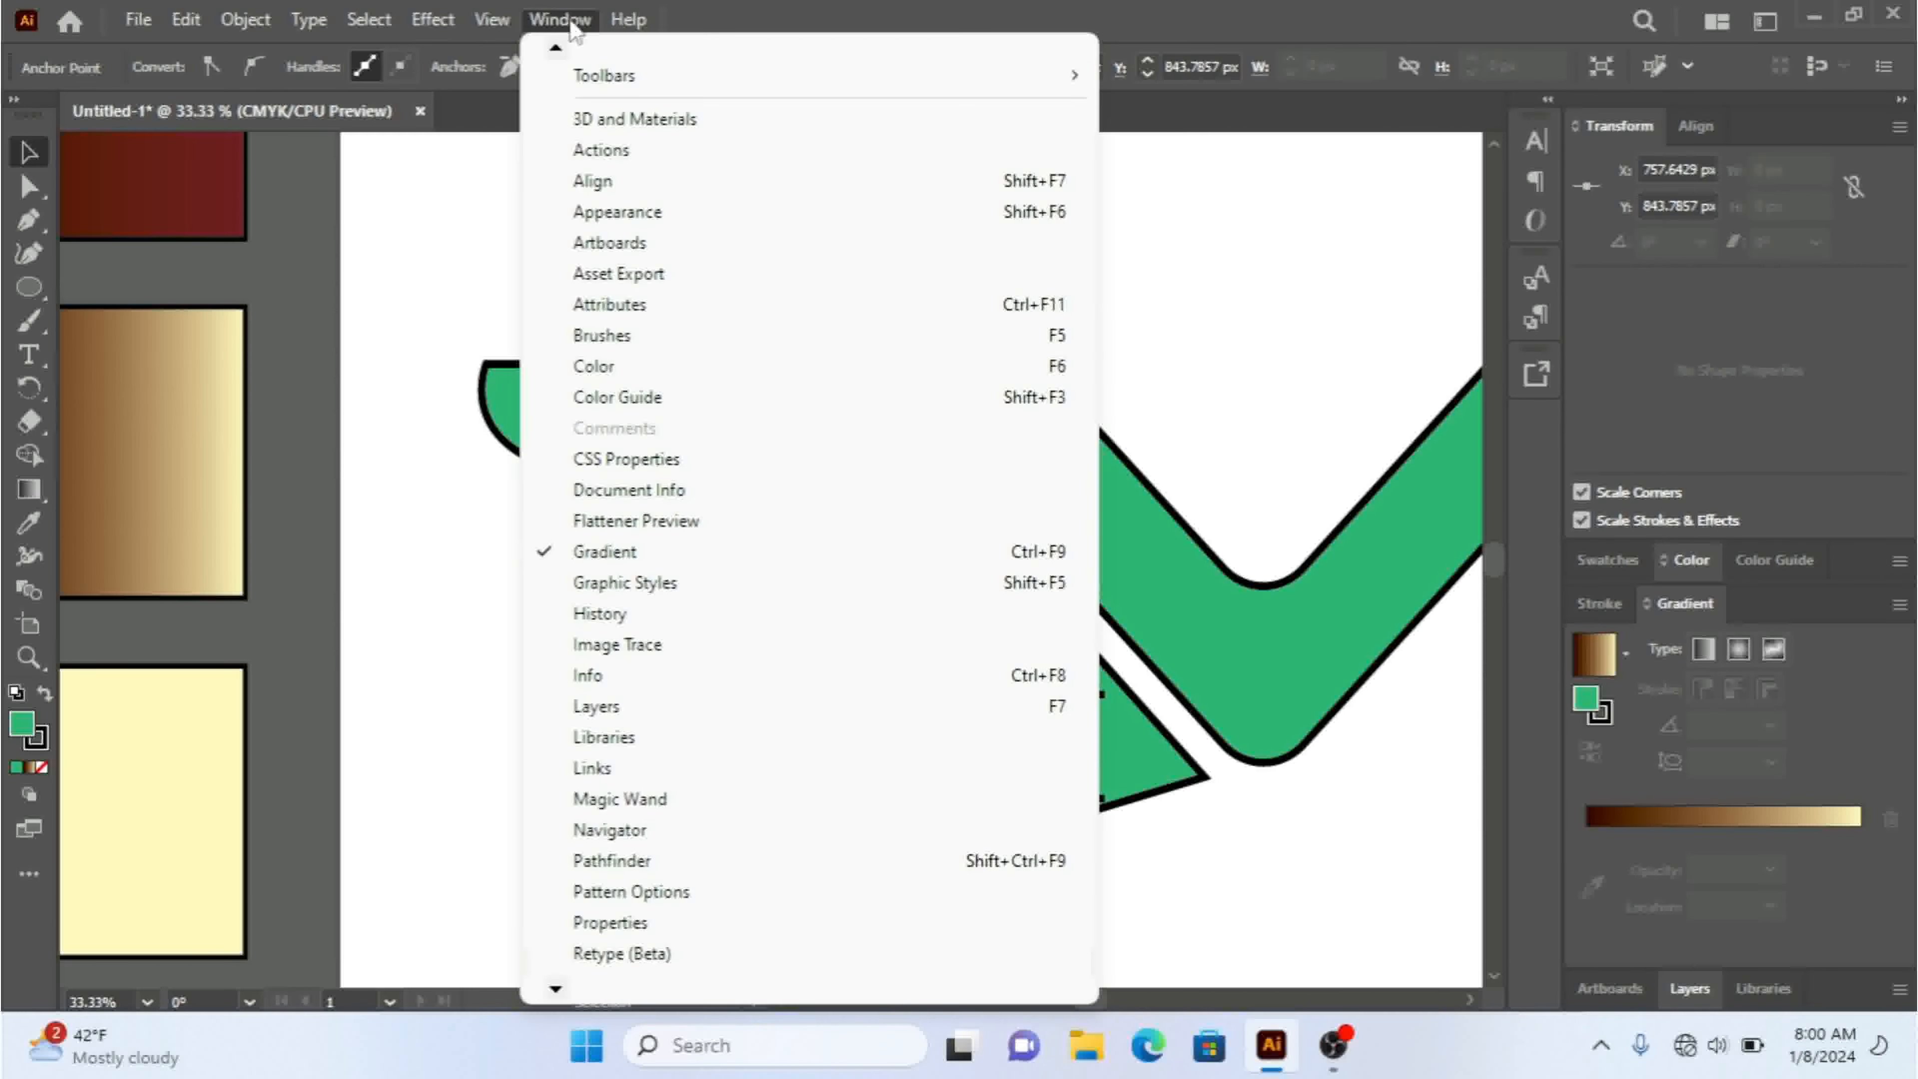
pyautogui.scroll(-4, 789, 920)
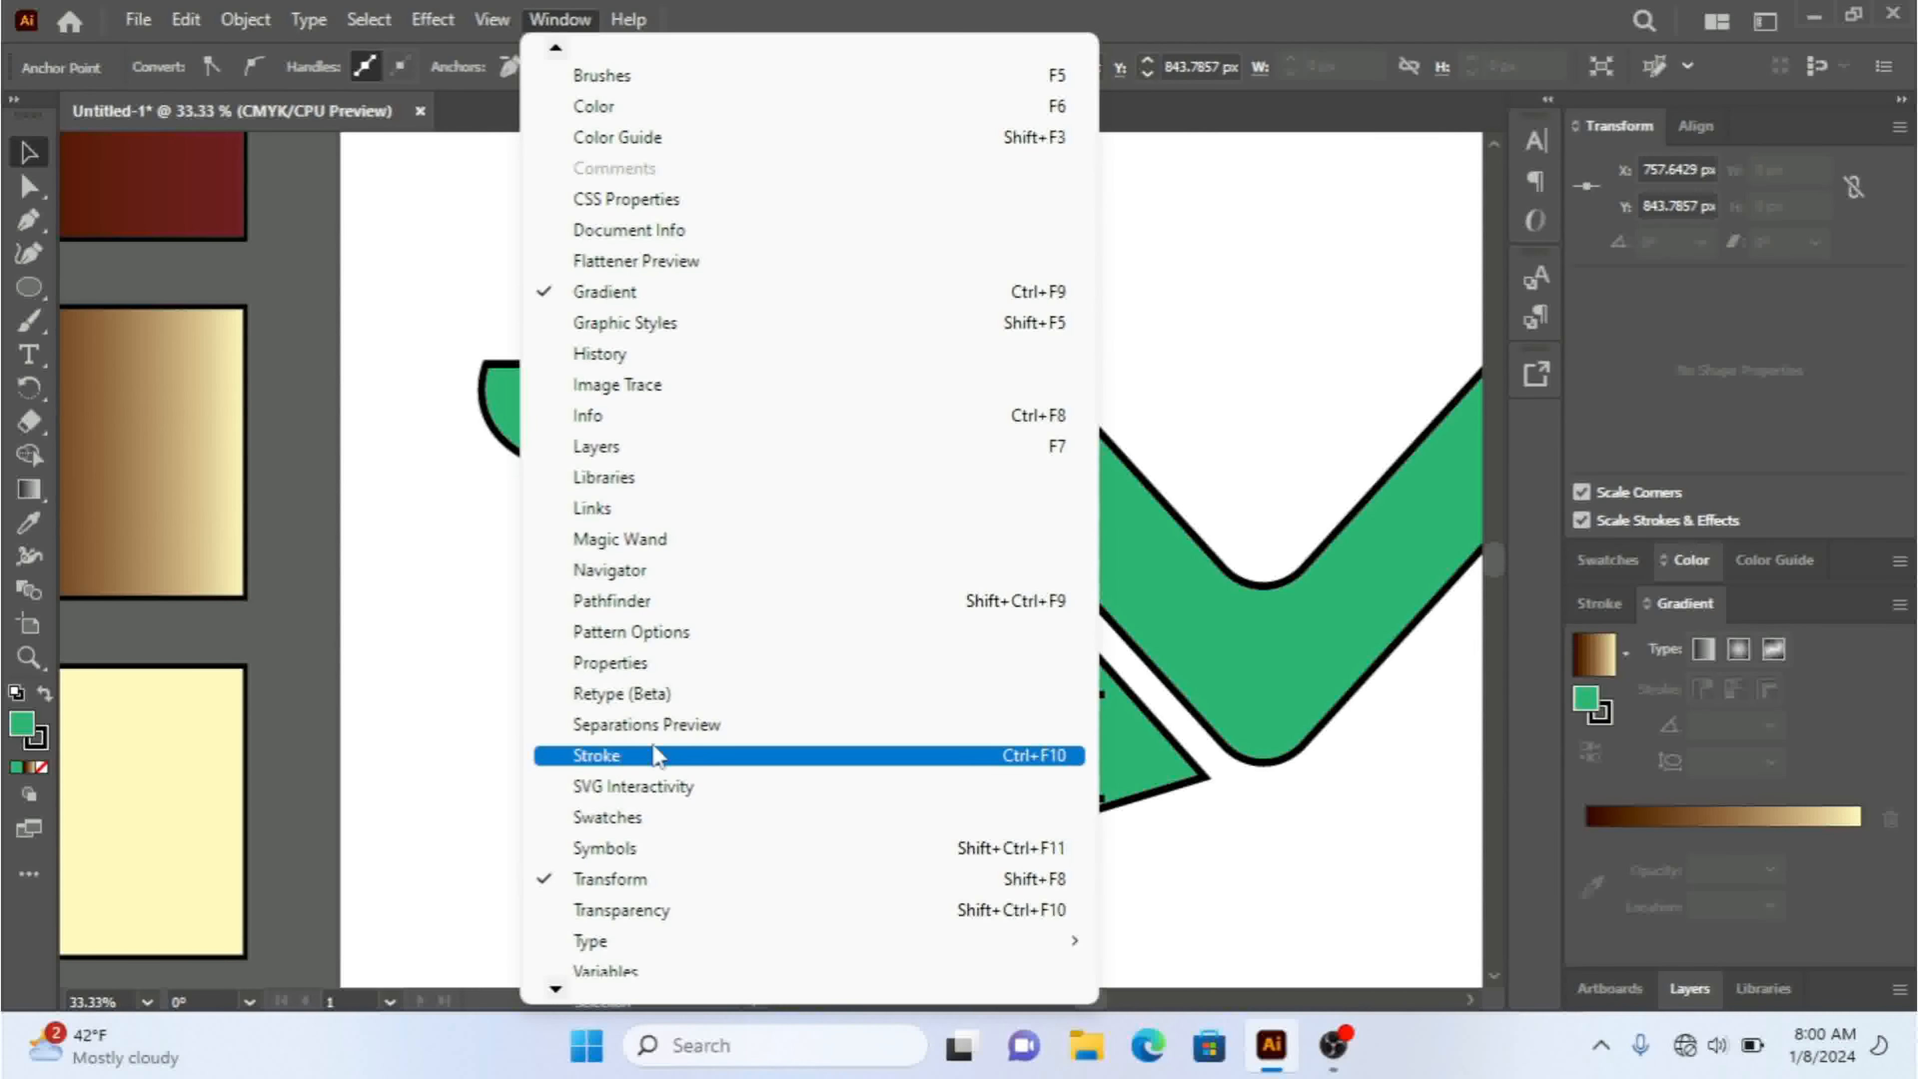
pyautogui.click(649, 601)
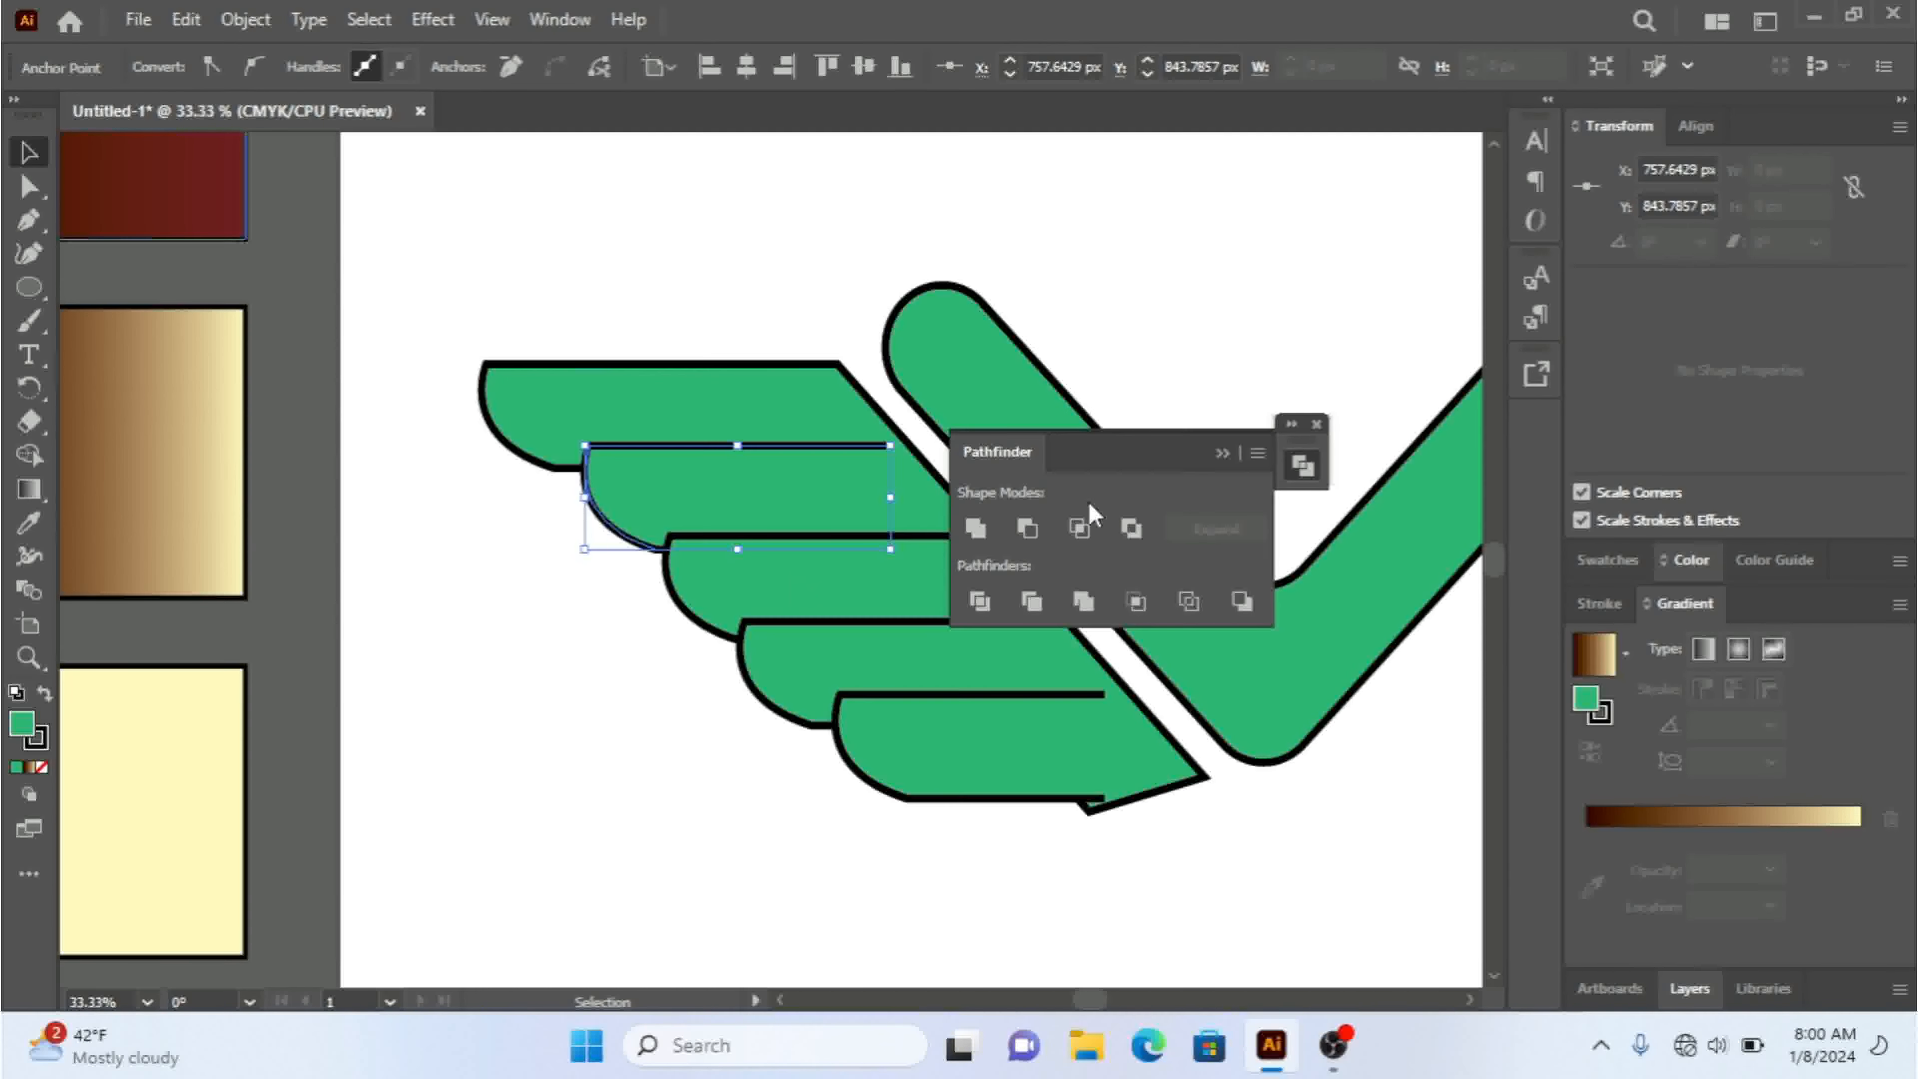
pyautogui.moveTo(1081, 460); pyautogui.dragTo(1251, 409)
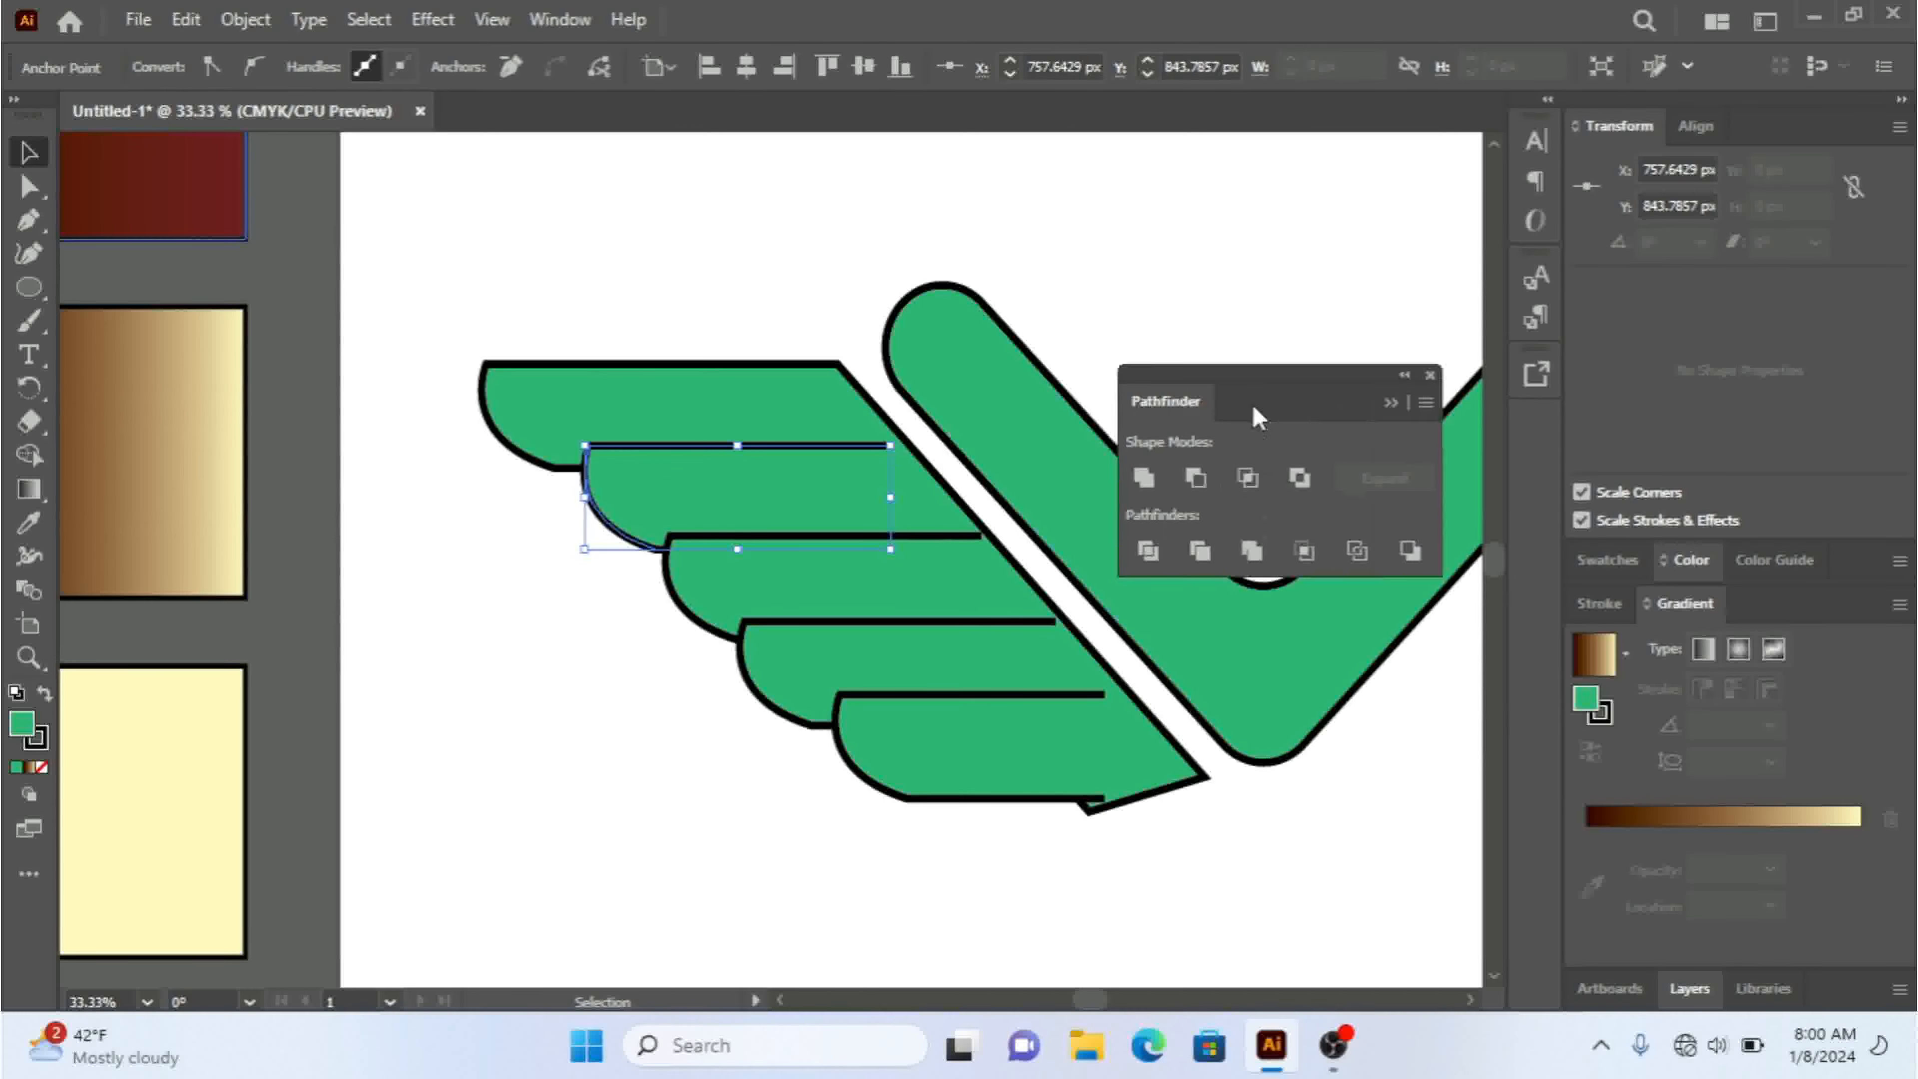
pyautogui.click(1150, 474)
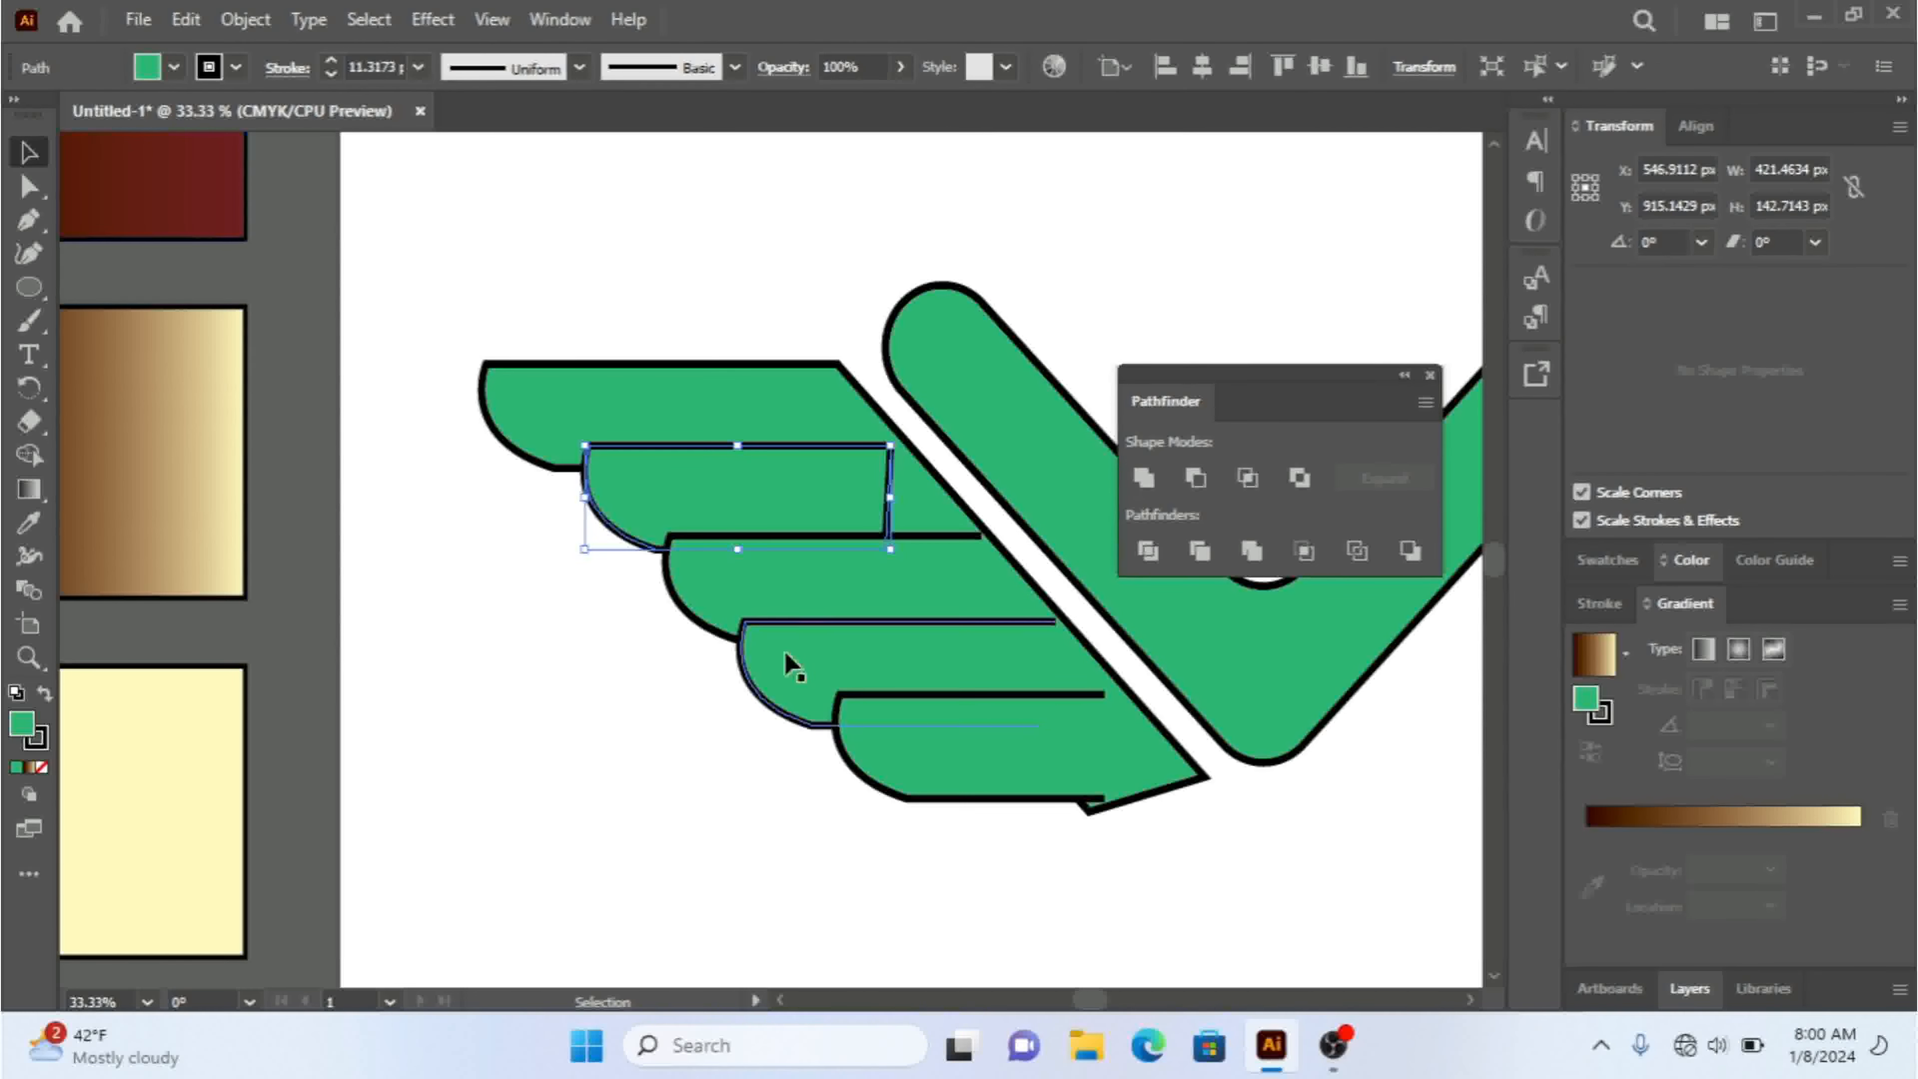
# - Close the open paths of the remaining three copied feathers one by one with Unite
pyautogui.click(822, 586)
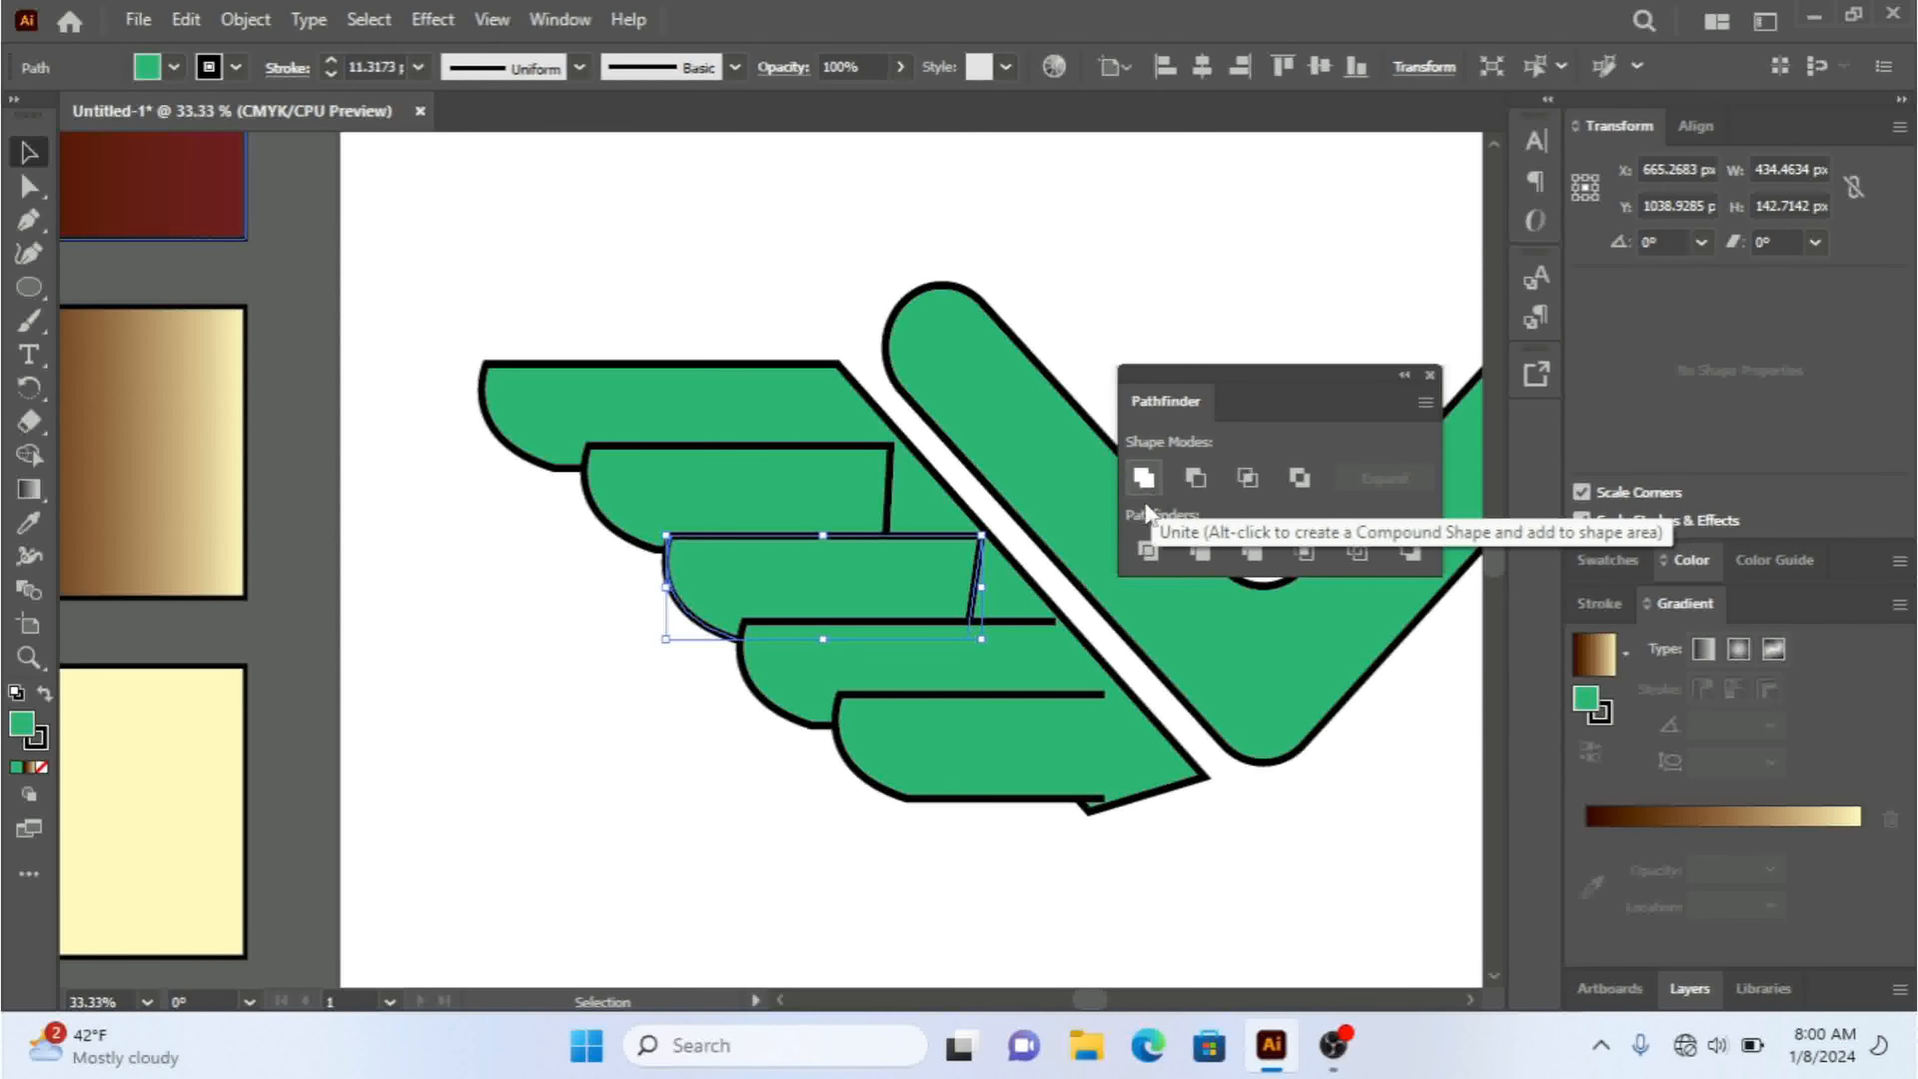
pyautogui.click(989, 672)
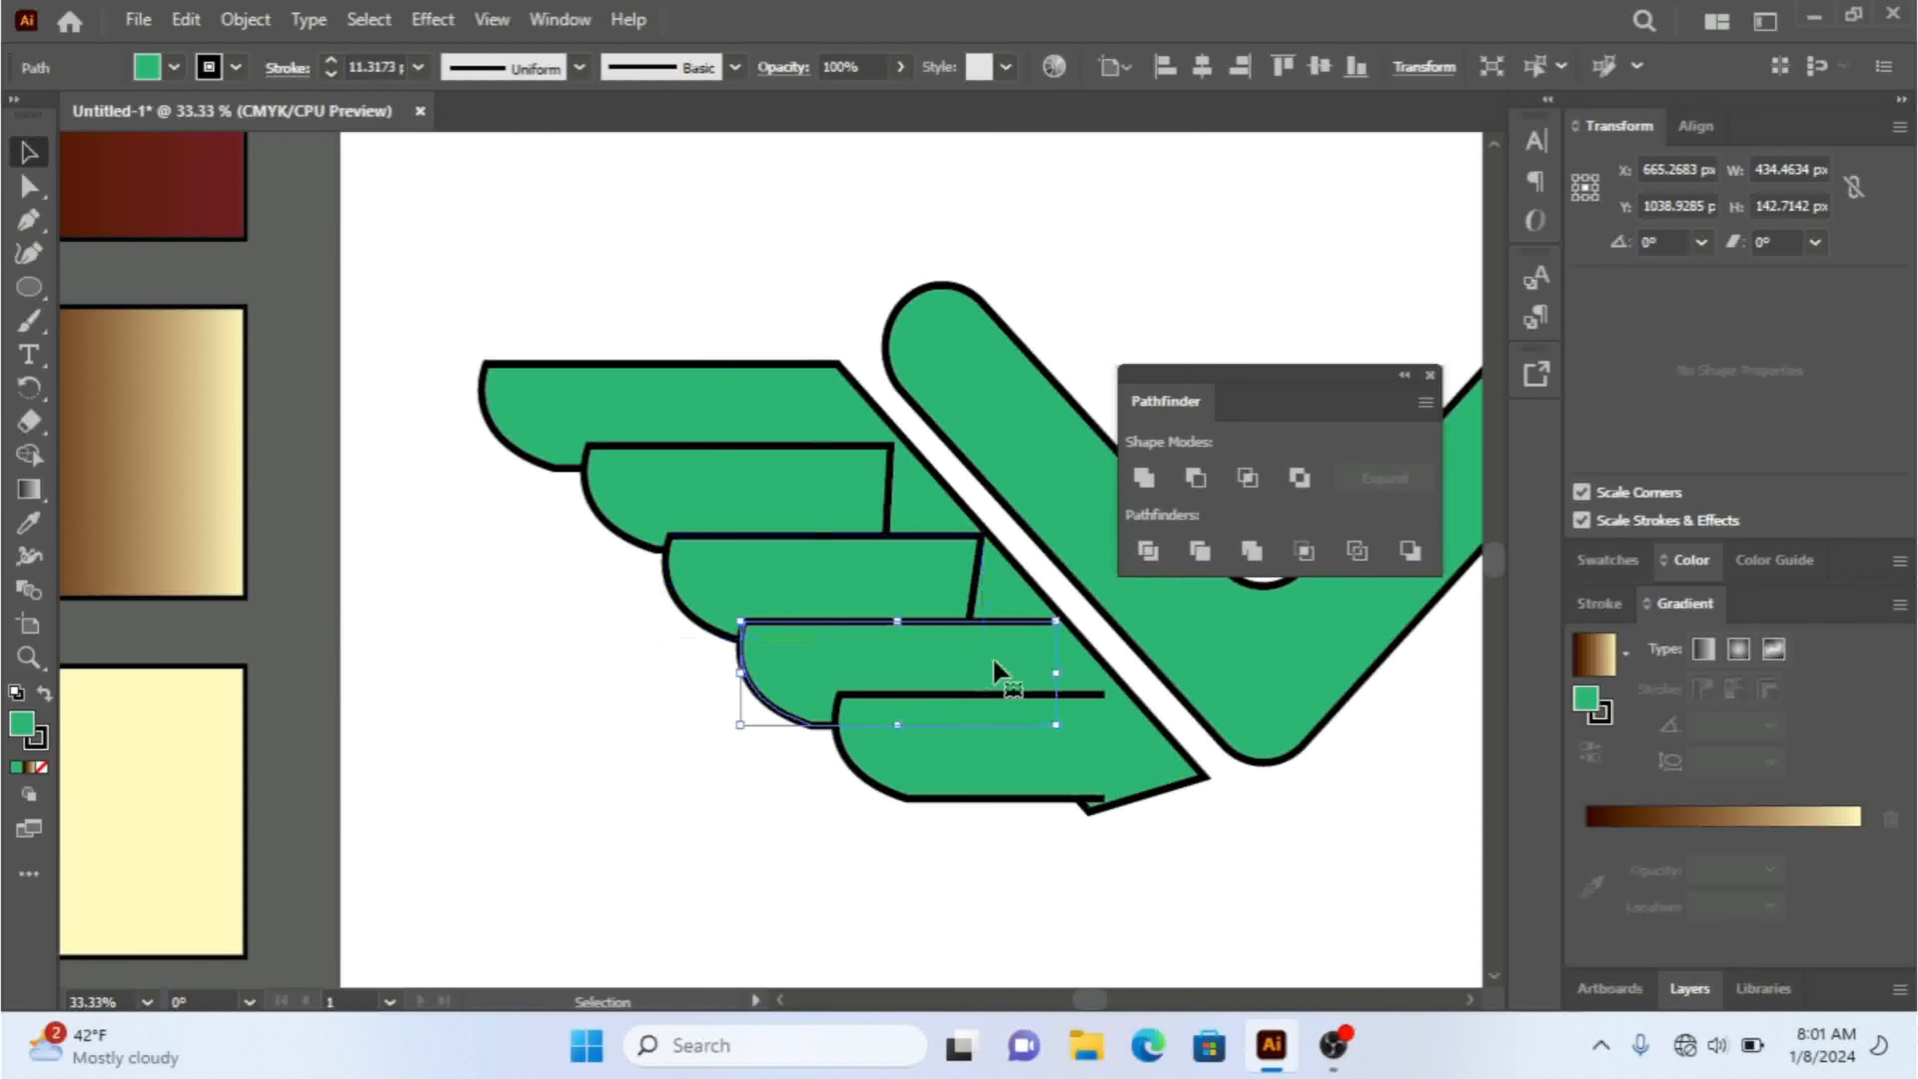
pyautogui.click(1148, 476)
pyautogui.click(1019, 779)
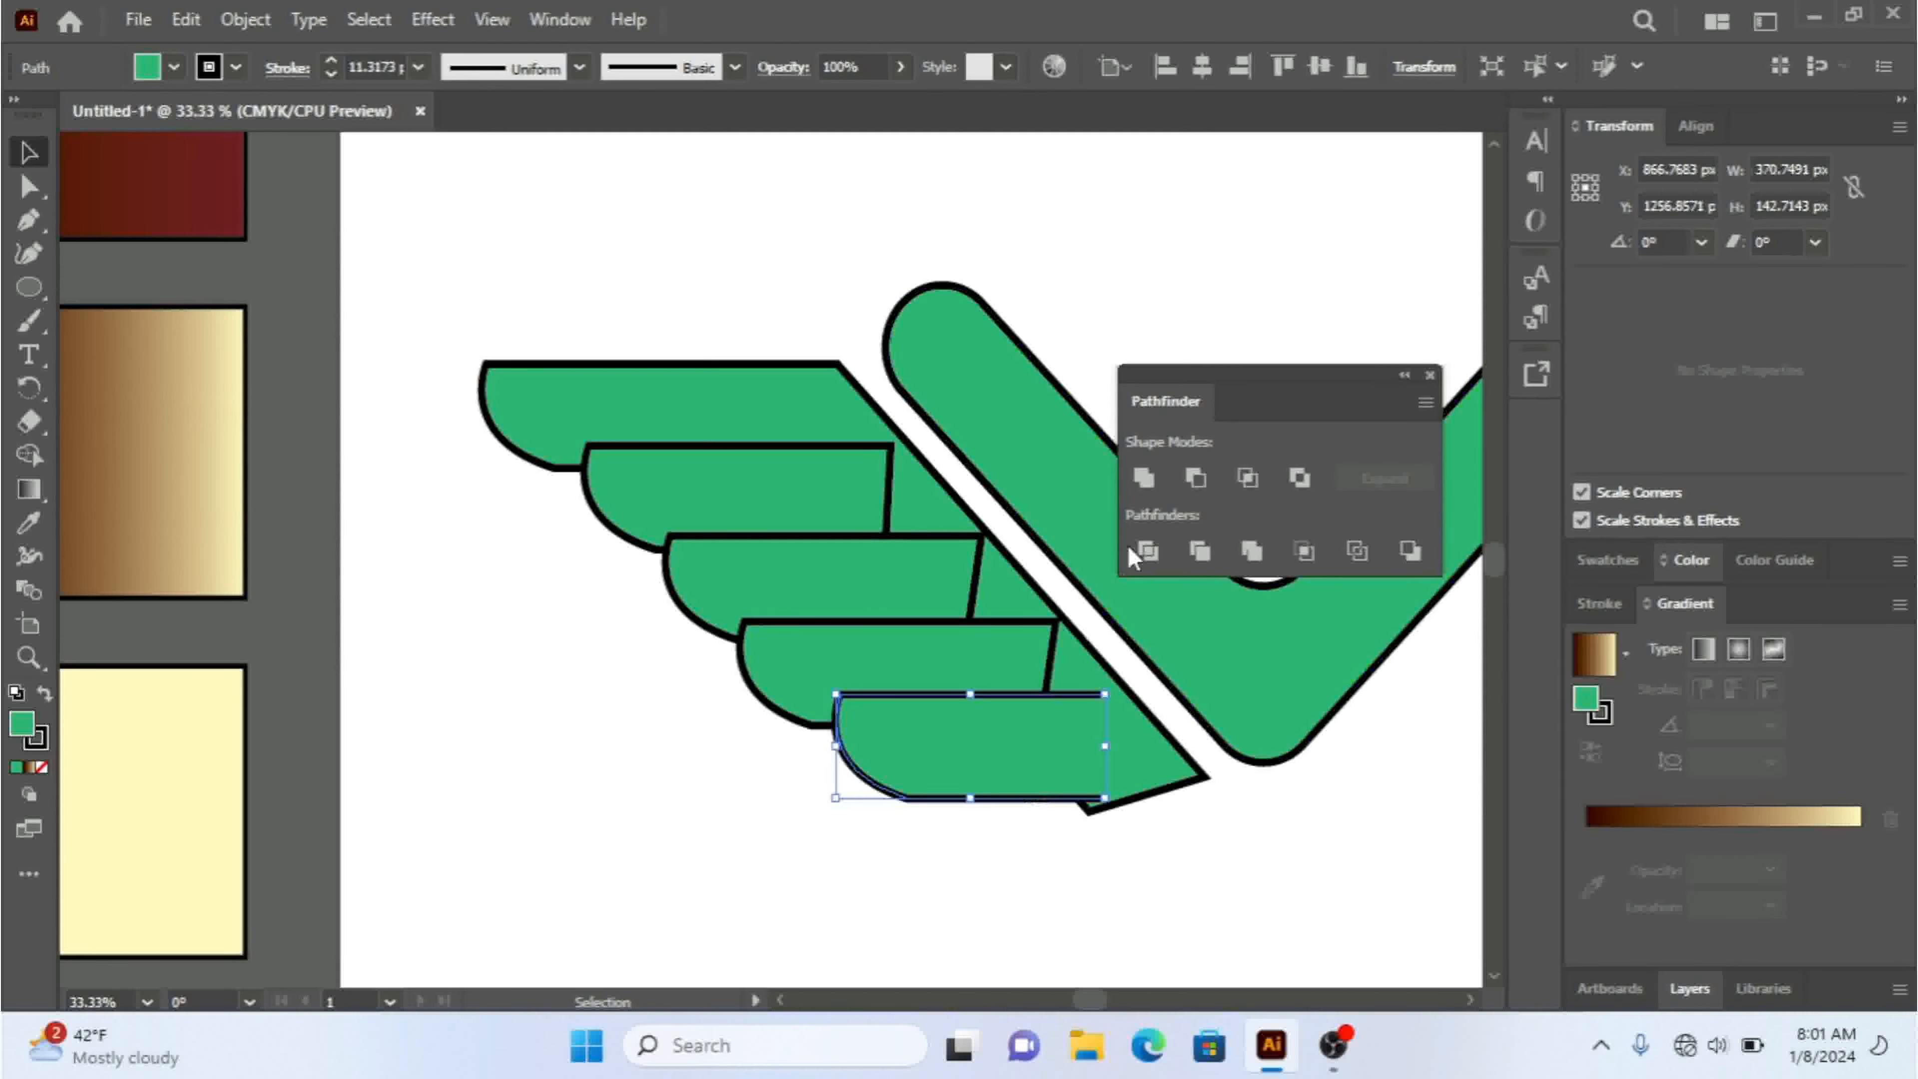
# - Send the lowest and second-lowest feathers to the back, behind the wing's slanted arm
pyautogui.rightClick(998, 765)
pyautogui.moveTo(1242, 876)
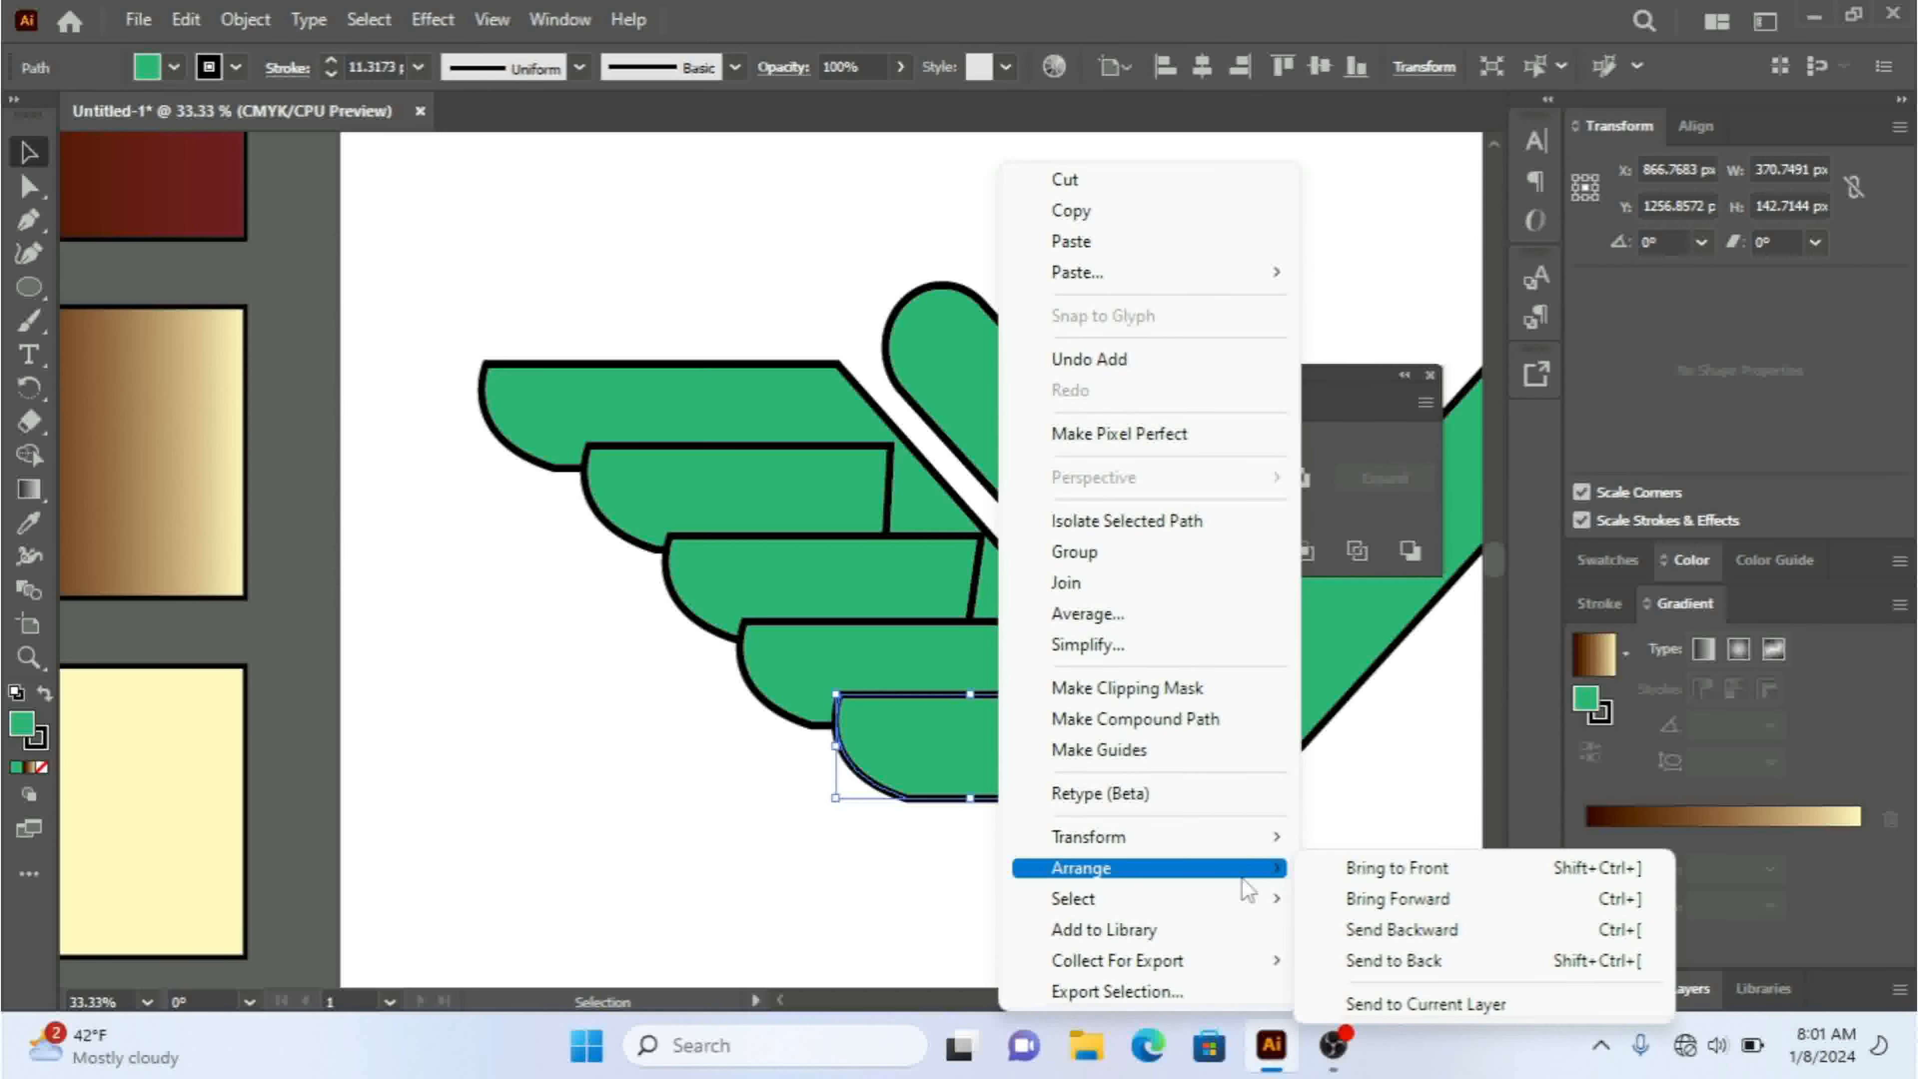
pyautogui.click(1397, 960)
pyautogui.click(985, 684)
pyautogui.rightClick(986, 684)
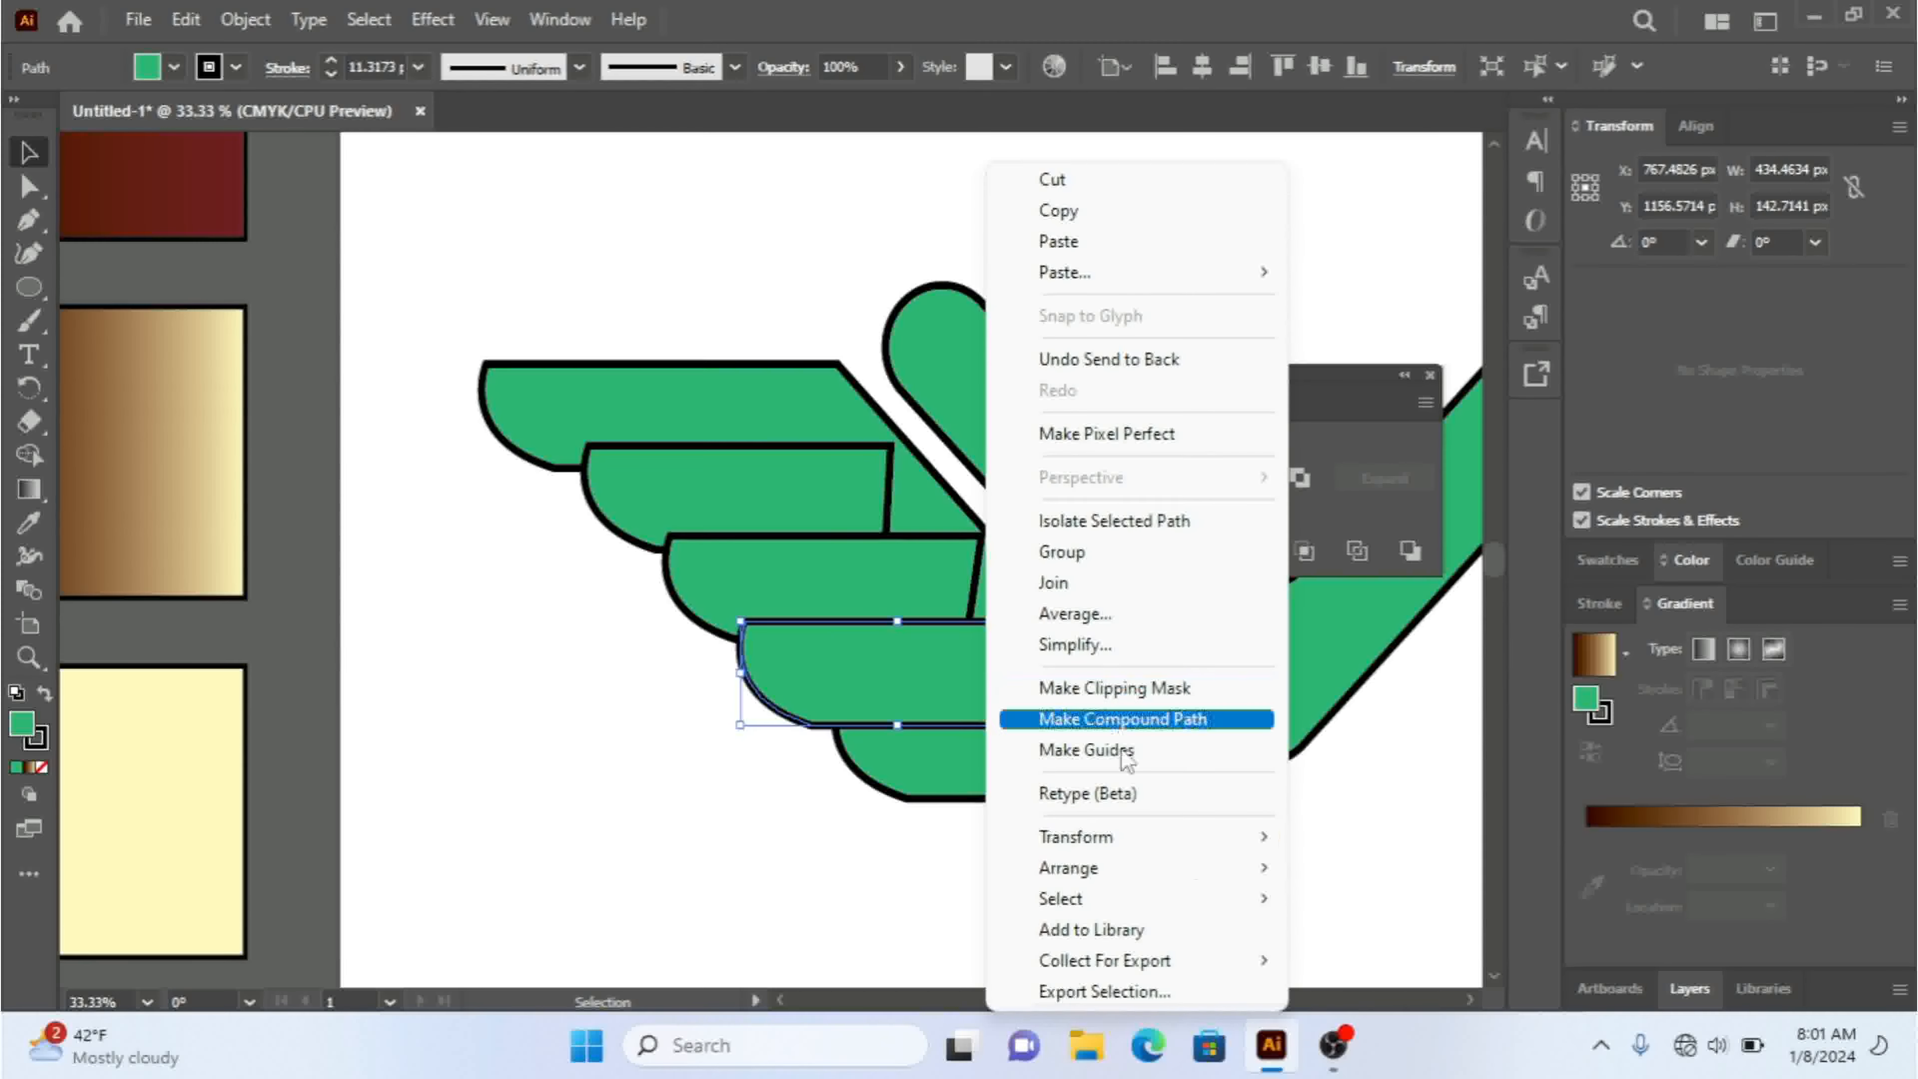
pyautogui.moveTo(1195, 876)
pyautogui.click(1351, 961)
# - Send the two upper copied feathers to the back behind the wing, and close the Pathfinder options
pyautogui.click(904, 609)
pyautogui.rightClick(903, 609)
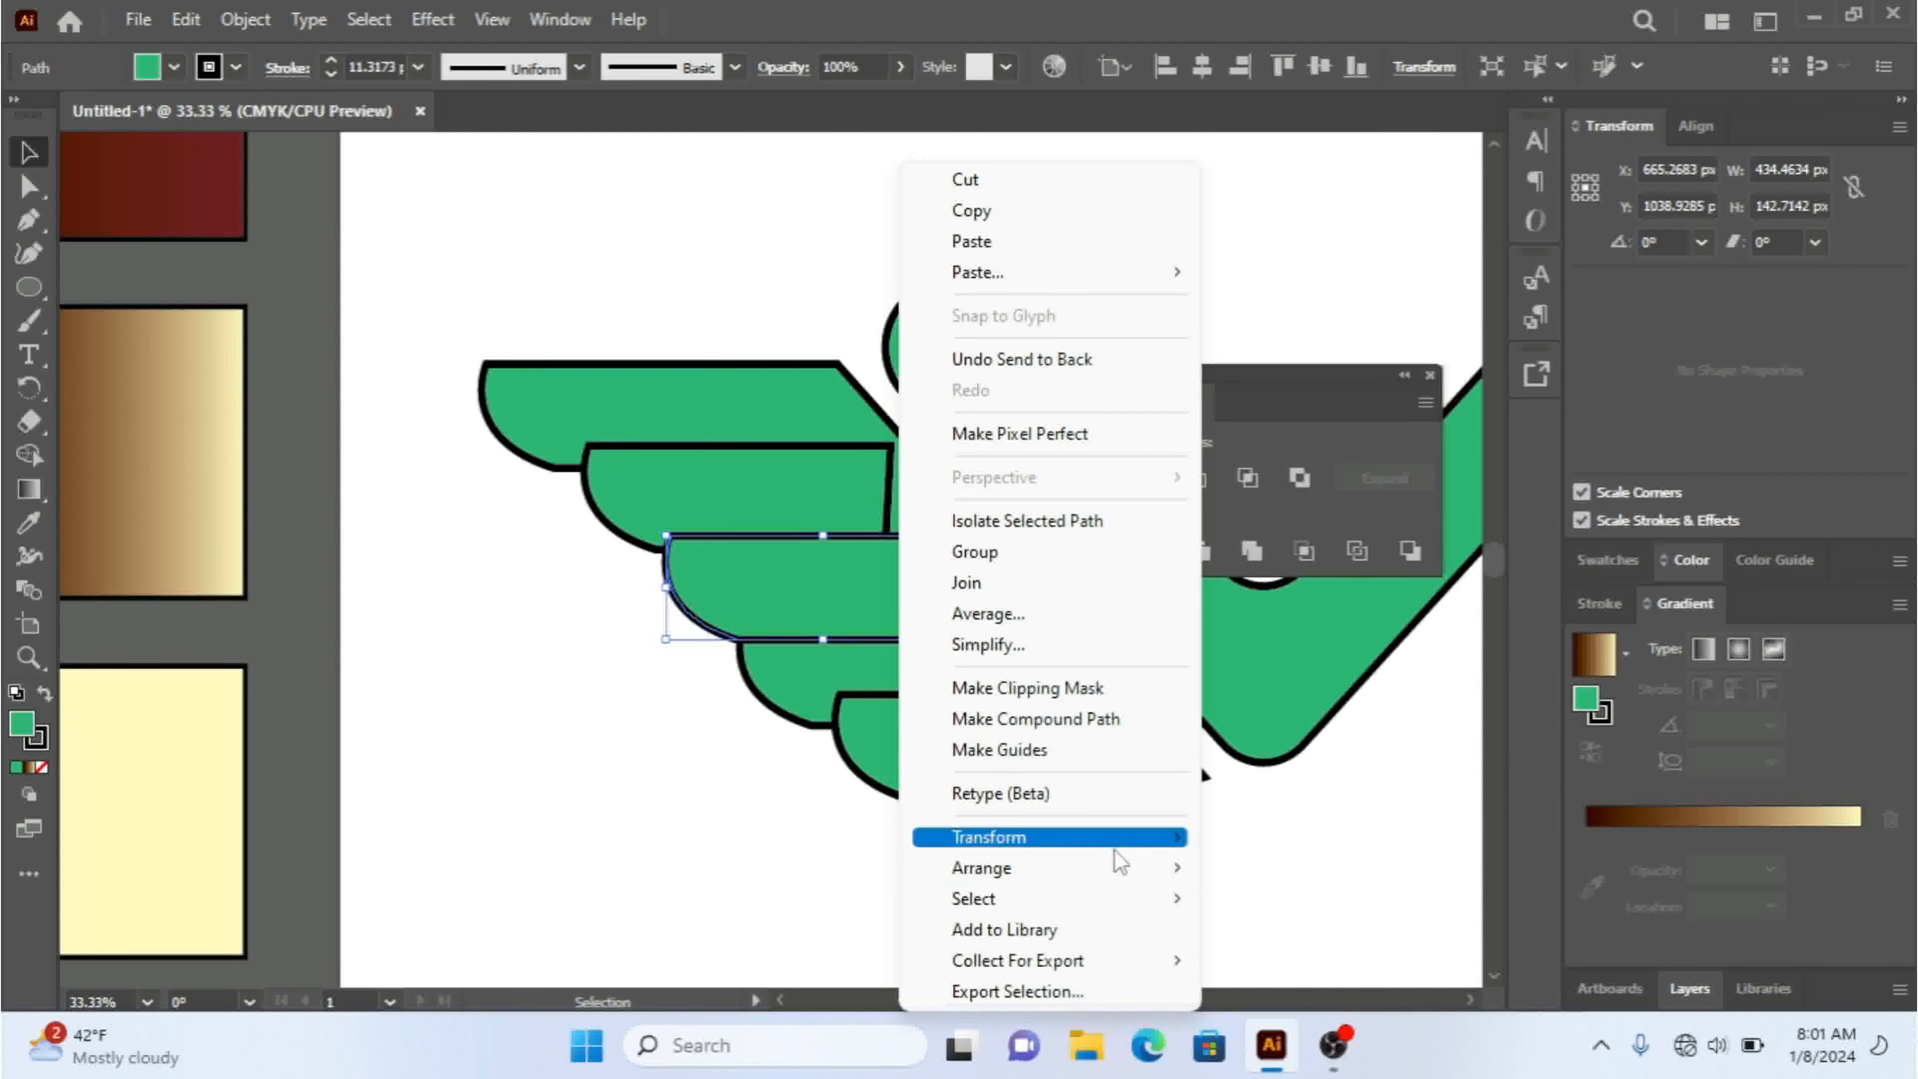
pyautogui.moveTo(1115, 846)
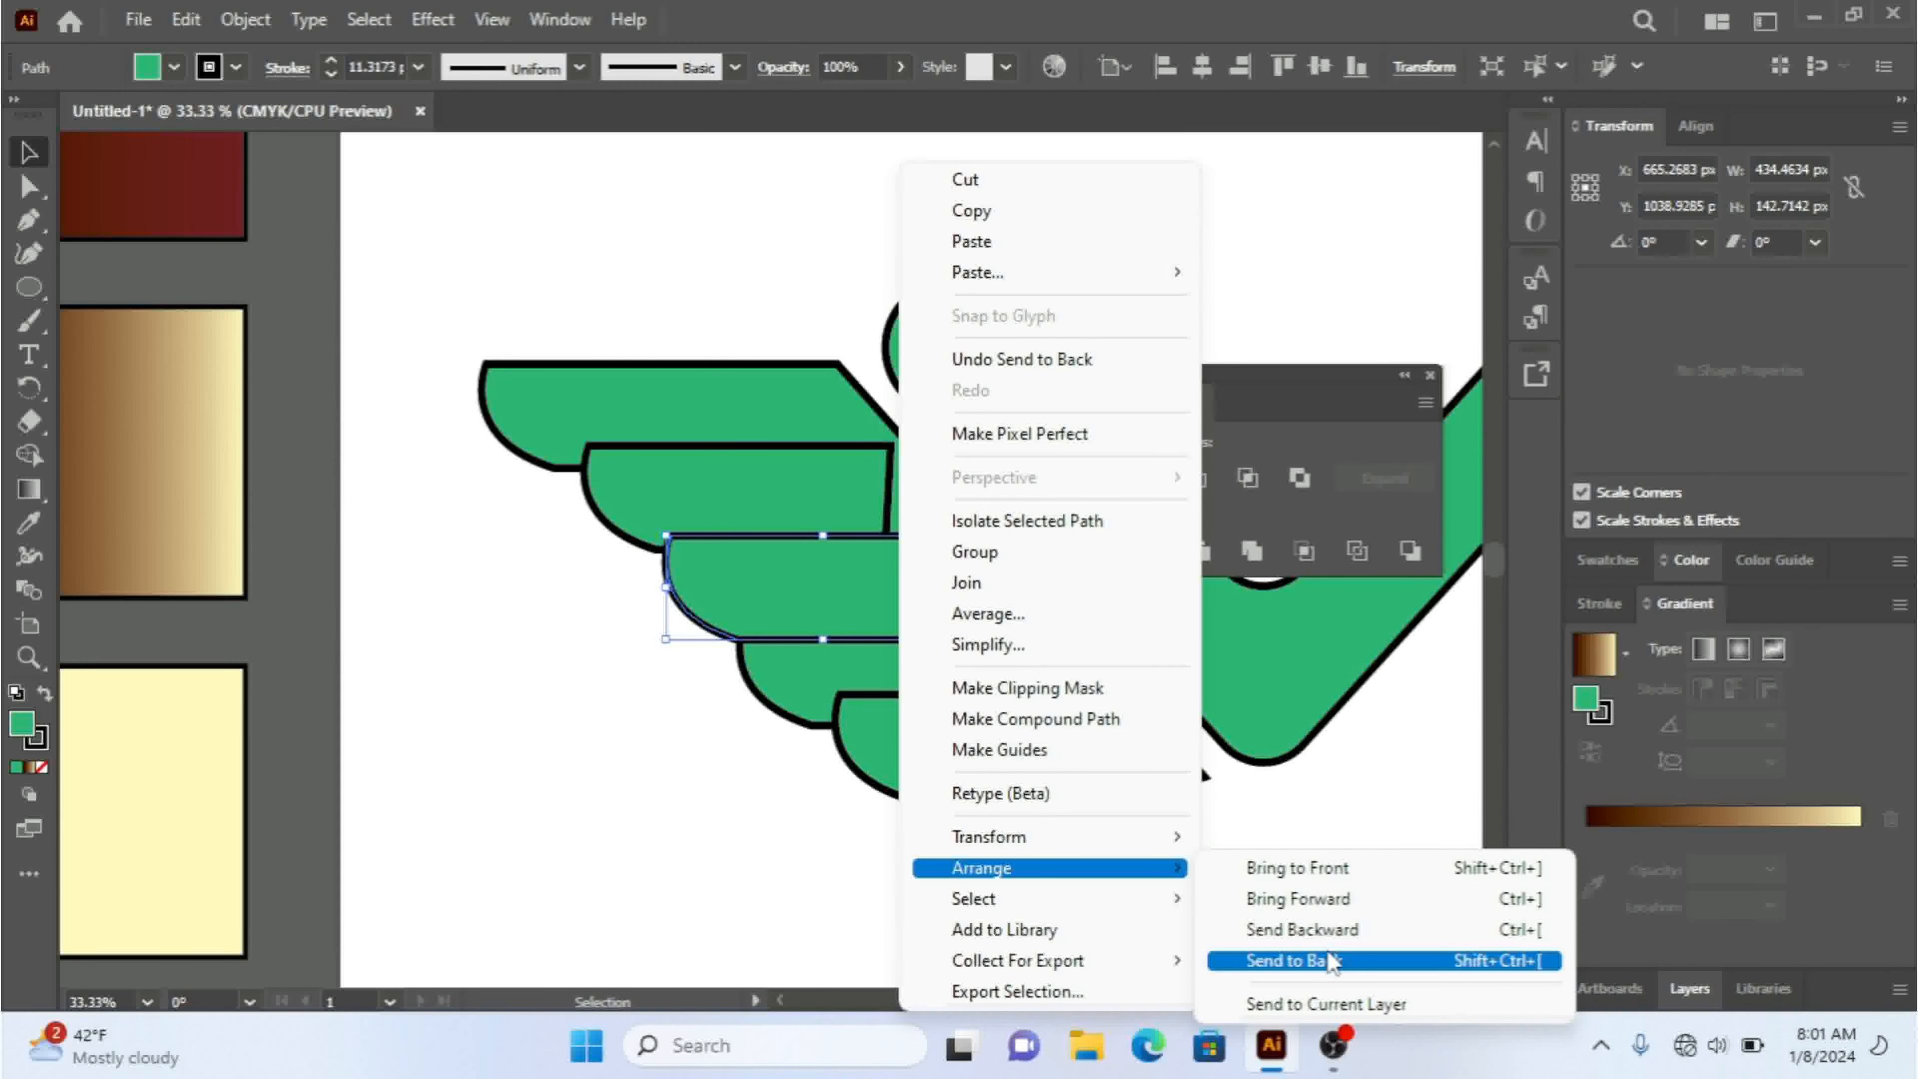
pyautogui.click(1330, 960)
pyautogui.rightClick(794, 484)
pyautogui.moveTo(1087, 868)
pyautogui.click(1178, 961)
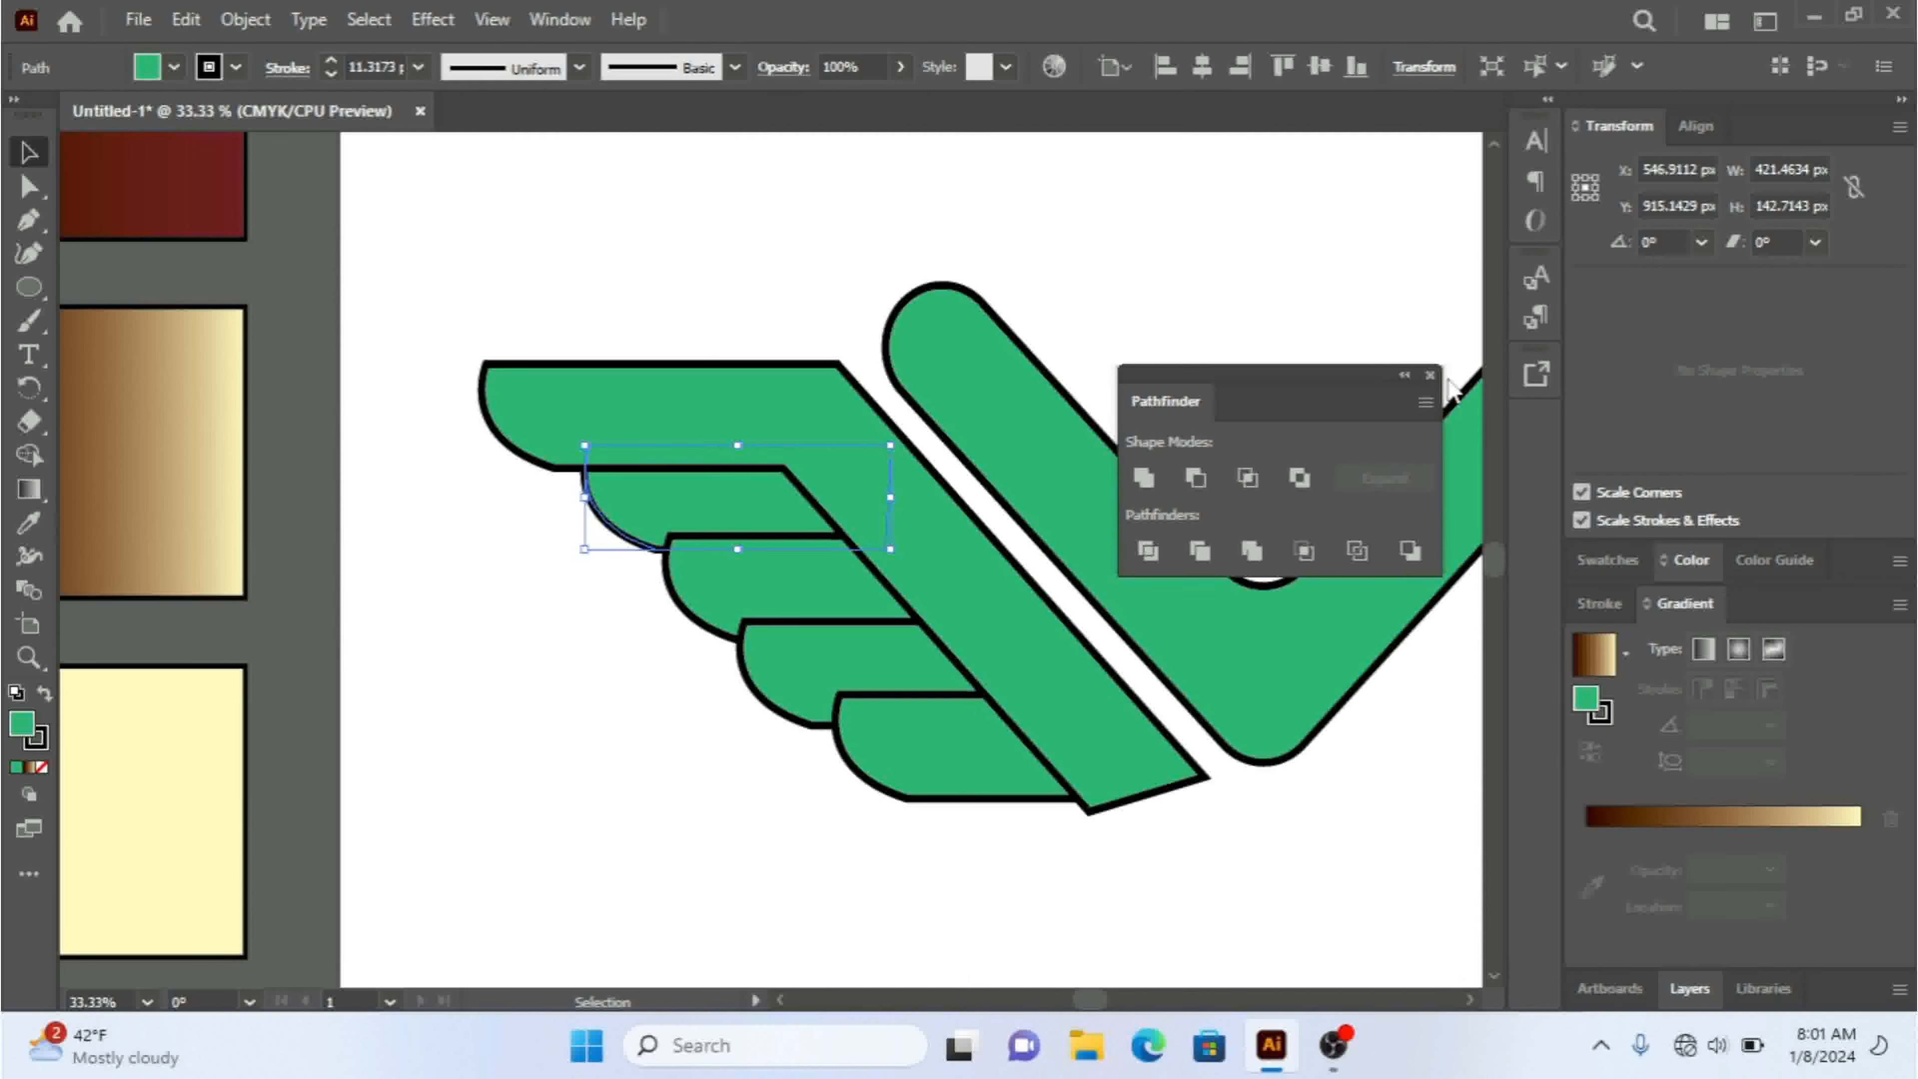
pyautogui.click(1429, 375)
pyautogui.click(1310, 283)
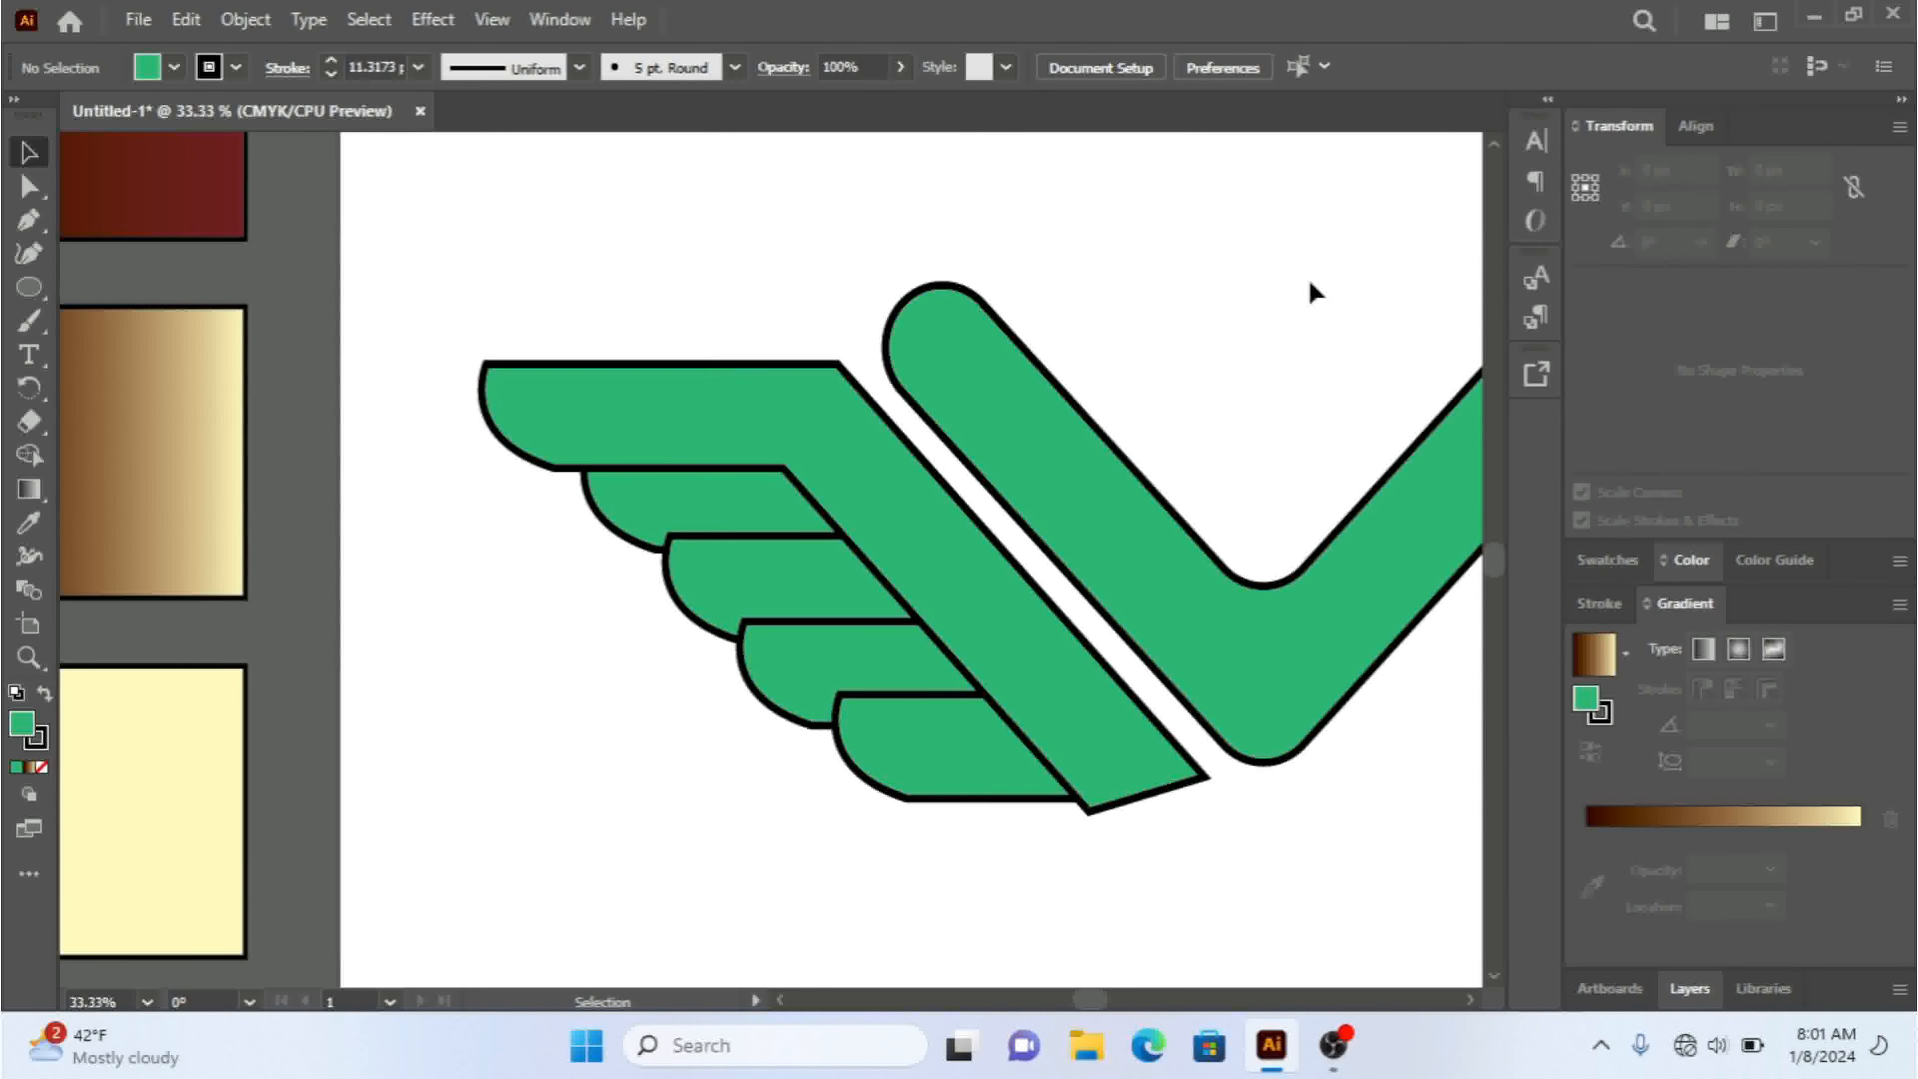
pyautogui.hotkey('ctrl', '-')
pyautogui.hotkey('ctrl', '-')
pyautogui.hotkey('ctrl', '-')
pyautogui.hotkey('ctrl', '+')
pyautogui.hotkey('ctrl', '+')
pyautogui.hotkey('ctrl', '+')
# - Nudge the lower-left anchor at the slanted arm's bottom end right to about X 1035 px, and deselect the wing
pyautogui.click(1099, 732)
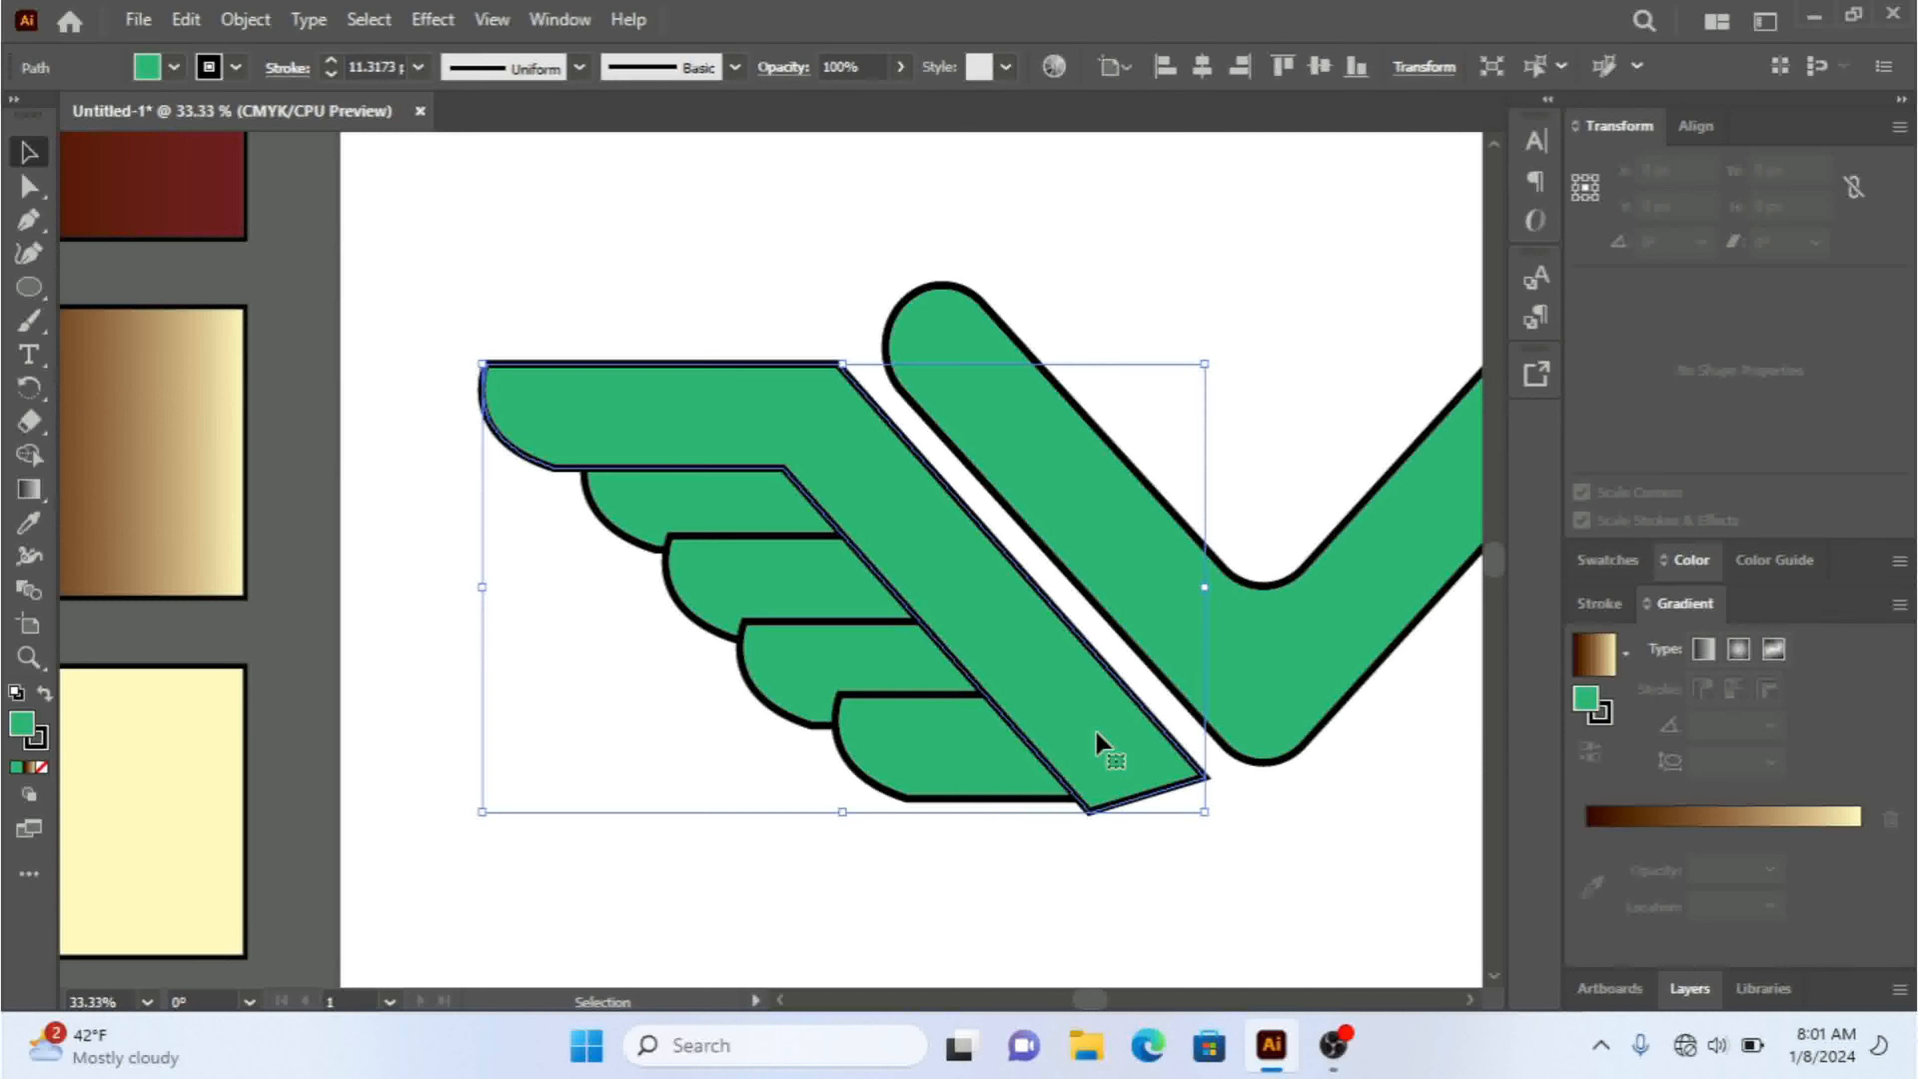
pyautogui.click(20, 193)
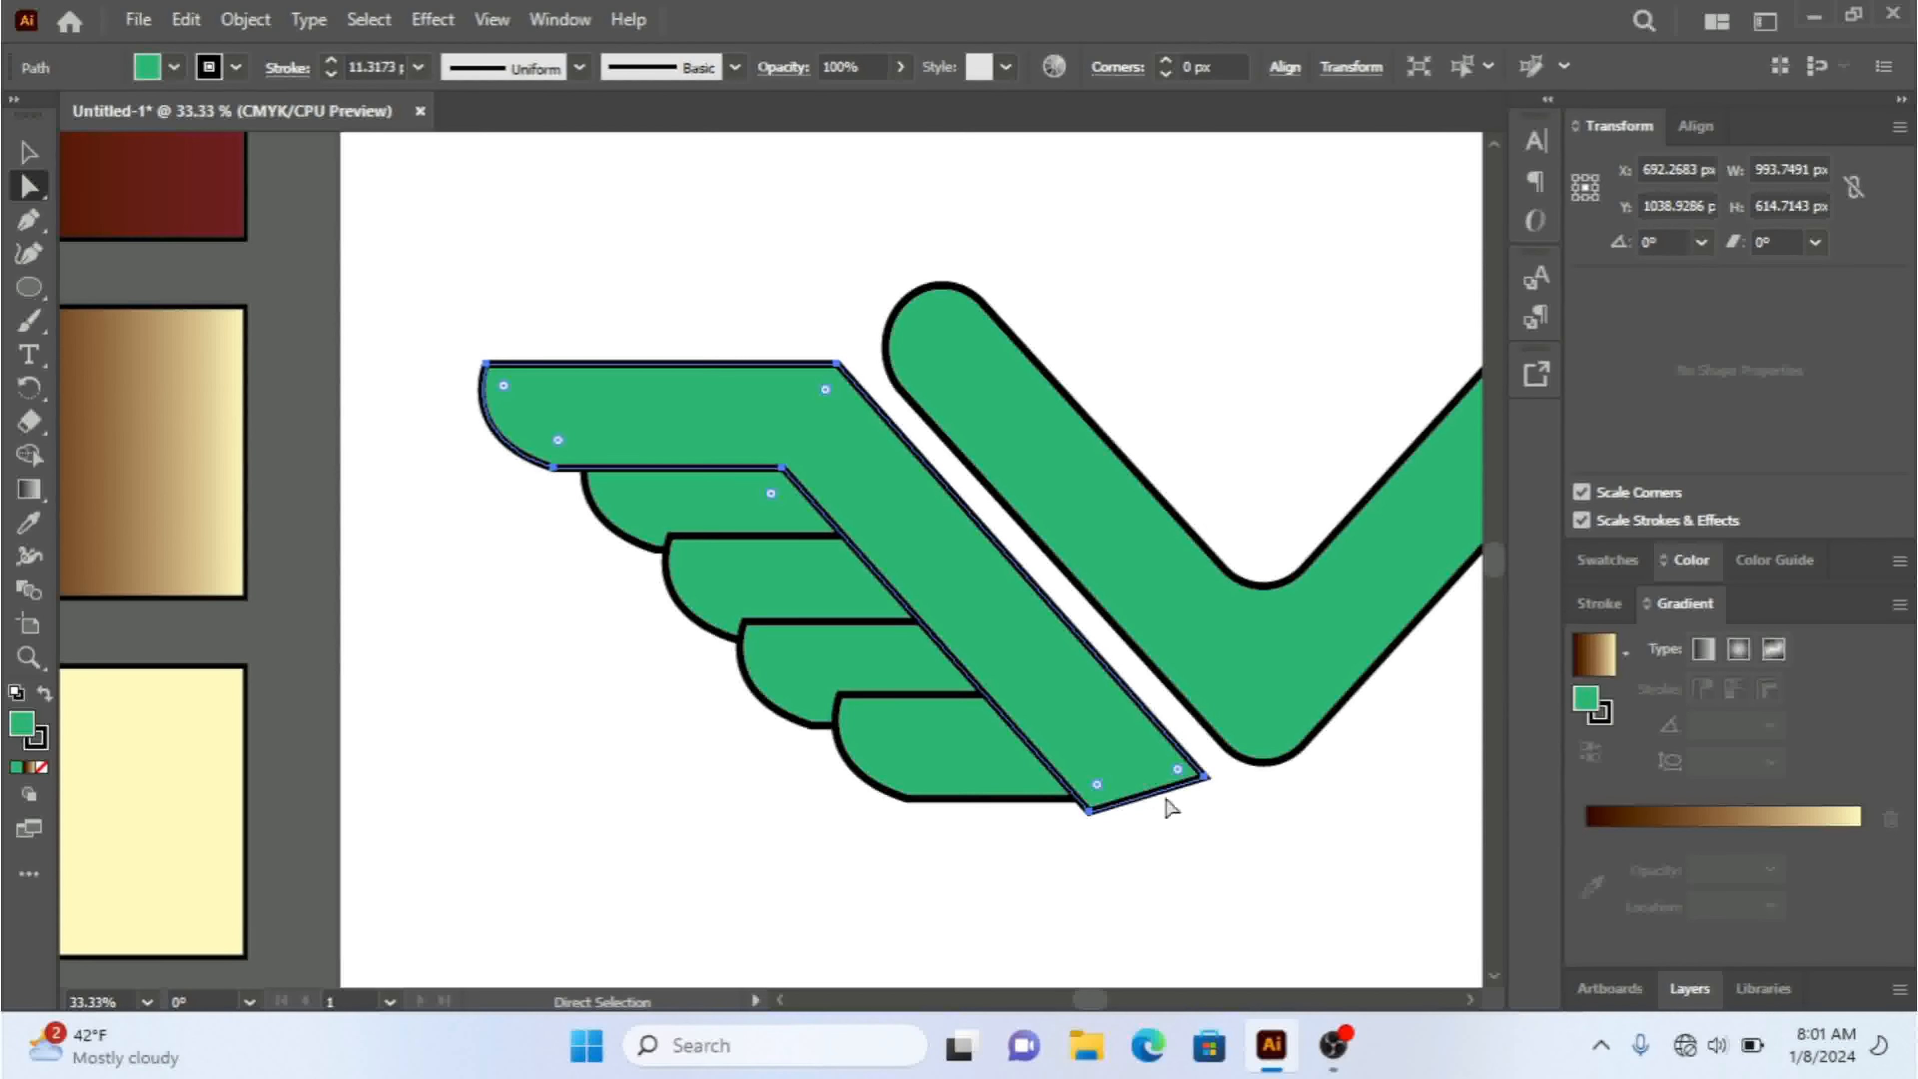
pyautogui.click(1090, 809)
pyautogui.press('Right')
pyautogui.press('Right')
pyautogui.press('Right')
pyautogui.press('Right')
pyautogui.press('Right')
pyautogui.press('Right')
pyautogui.press('Right')
pyautogui.press('Right')
pyautogui.press('Right')
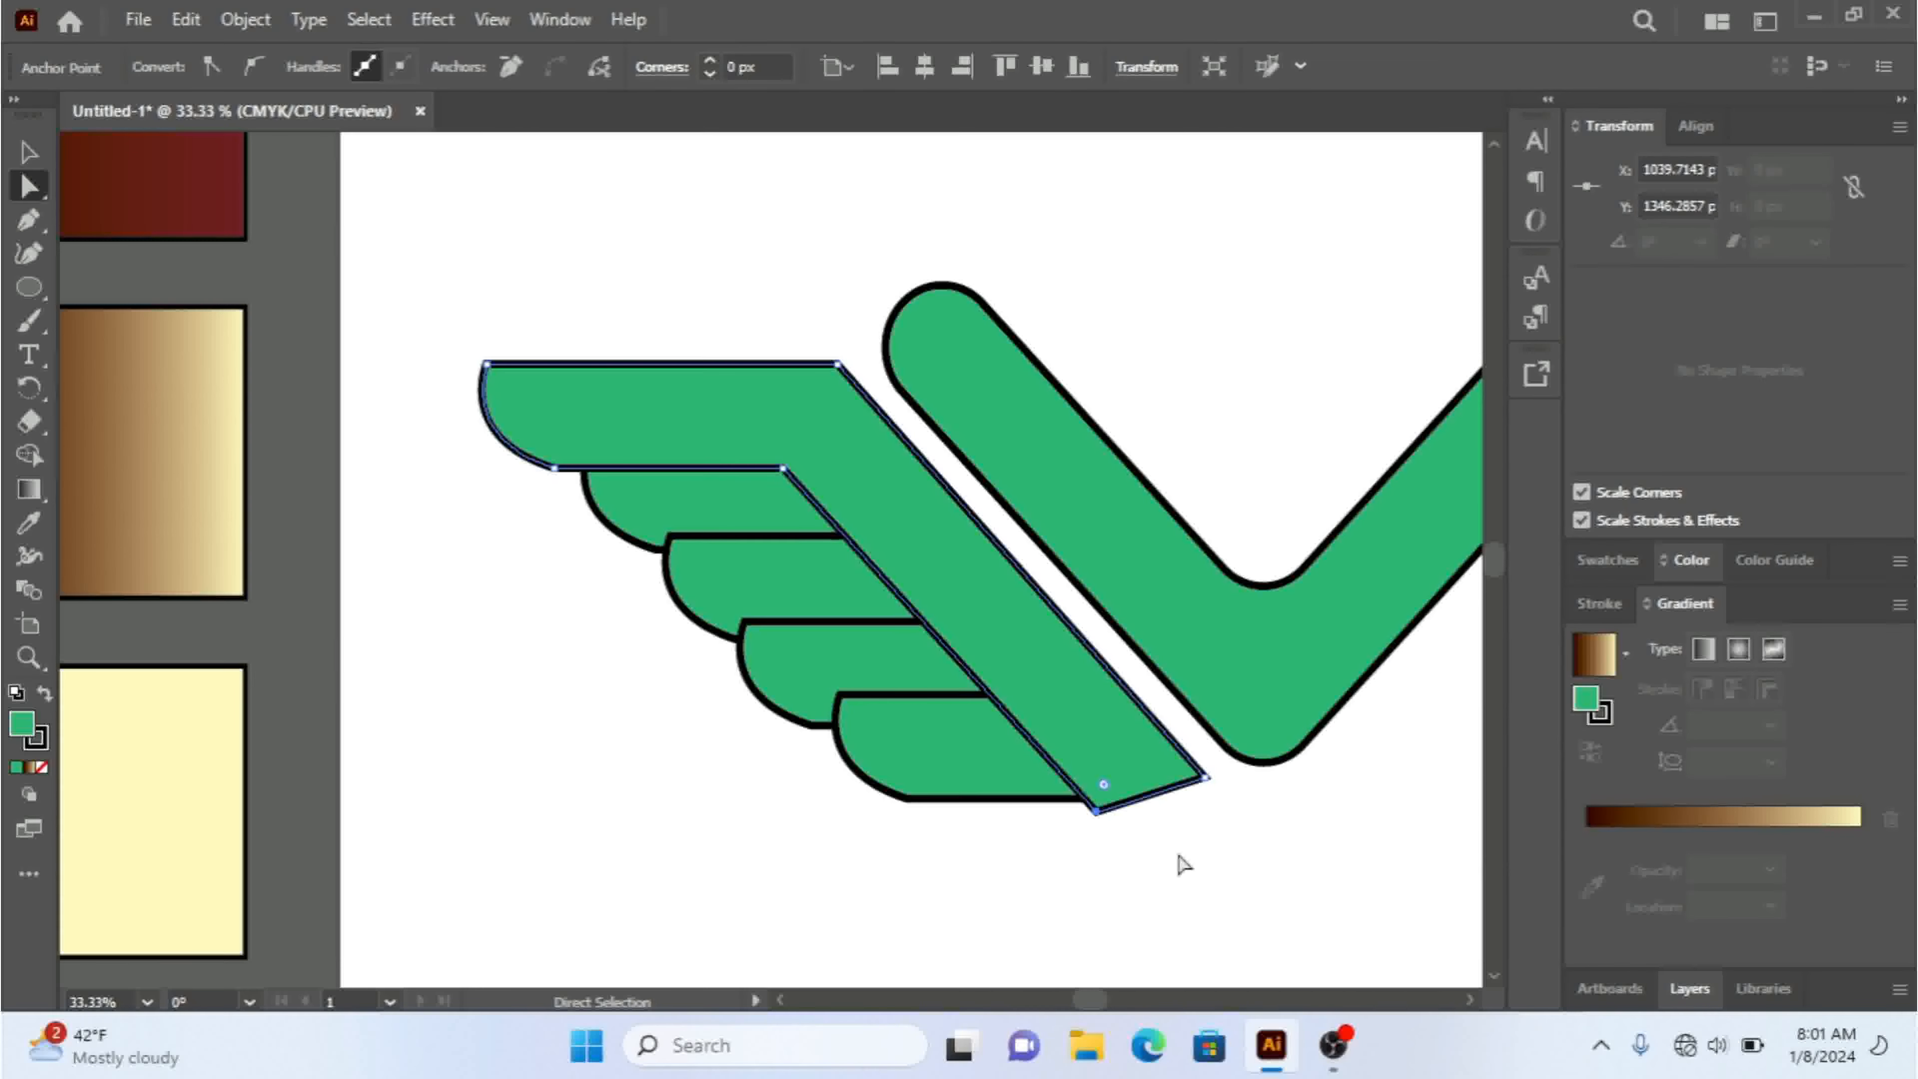
pyautogui.press('Left')
pyautogui.press('Left')
pyautogui.press('Left')
pyautogui.press('Left')
pyautogui.press('Left')
pyautogui.press('Left')
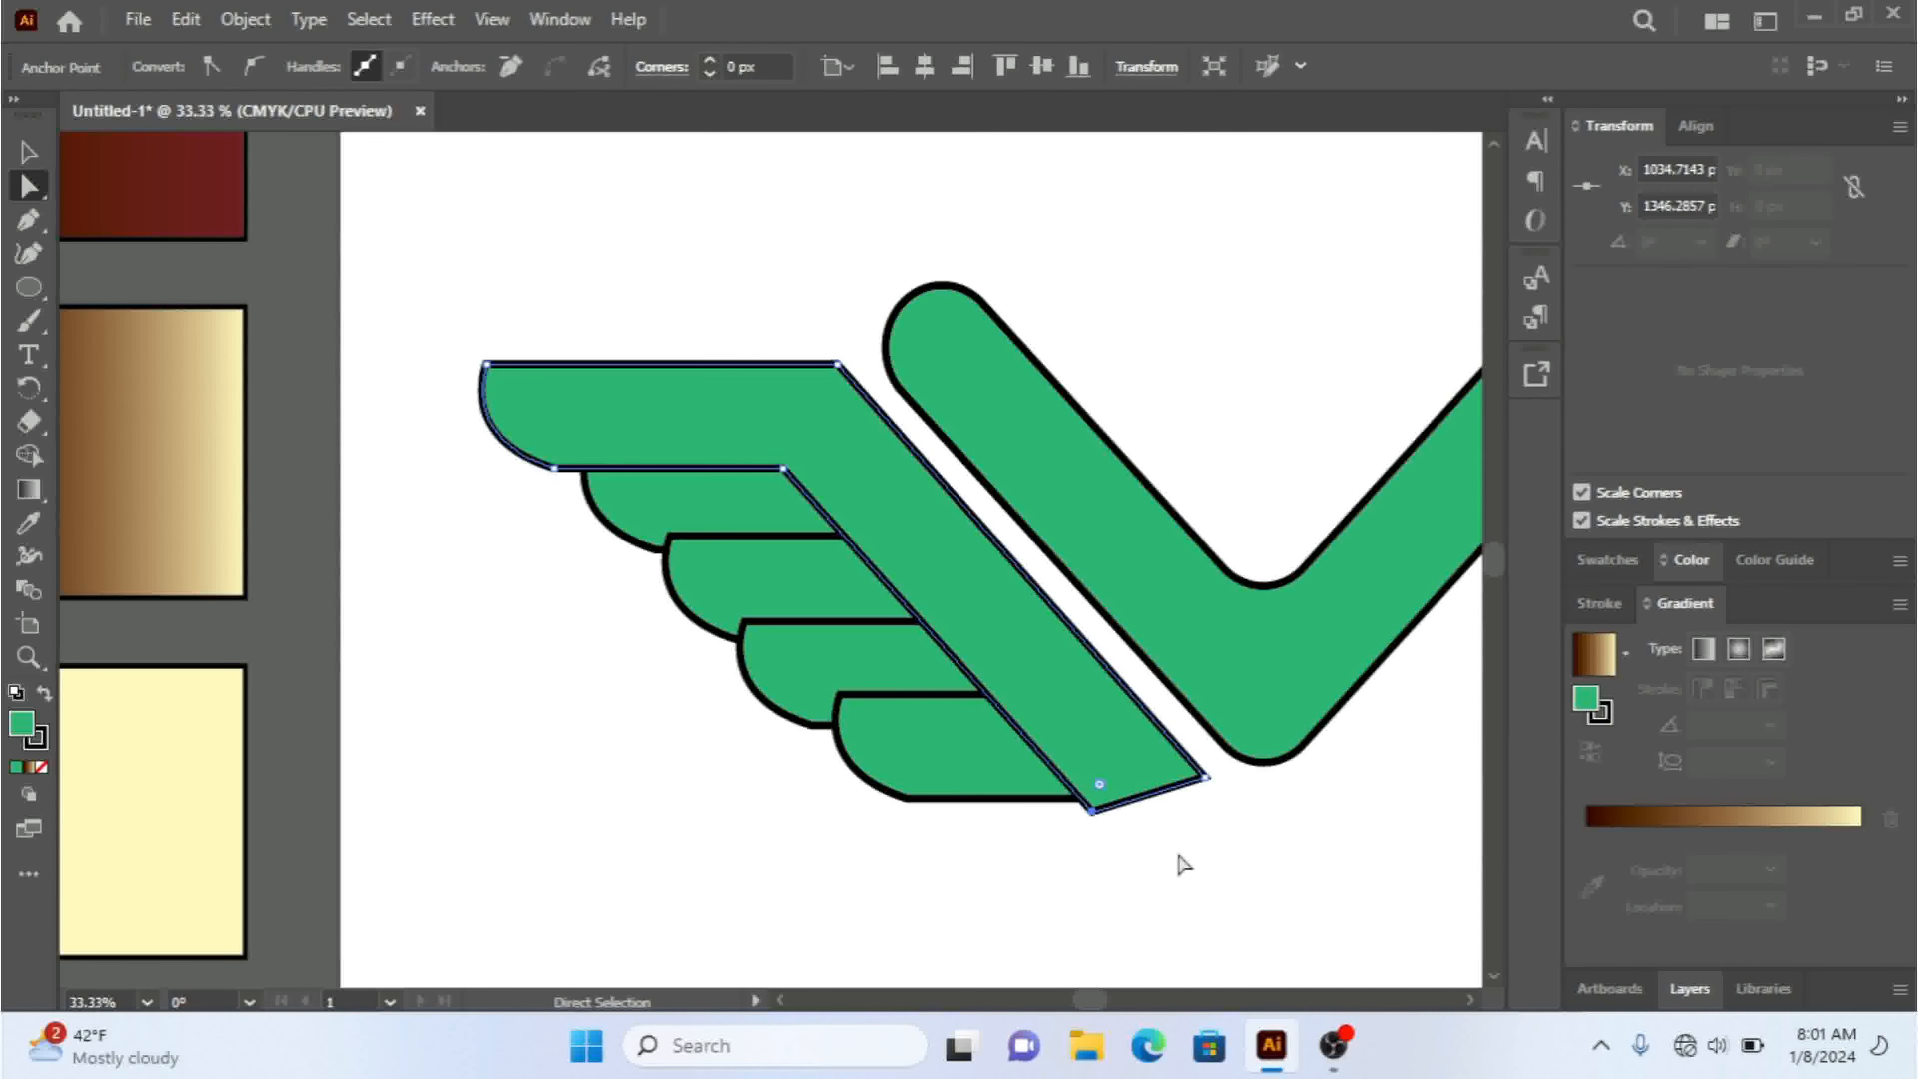
pyautogui.click(29, 152)
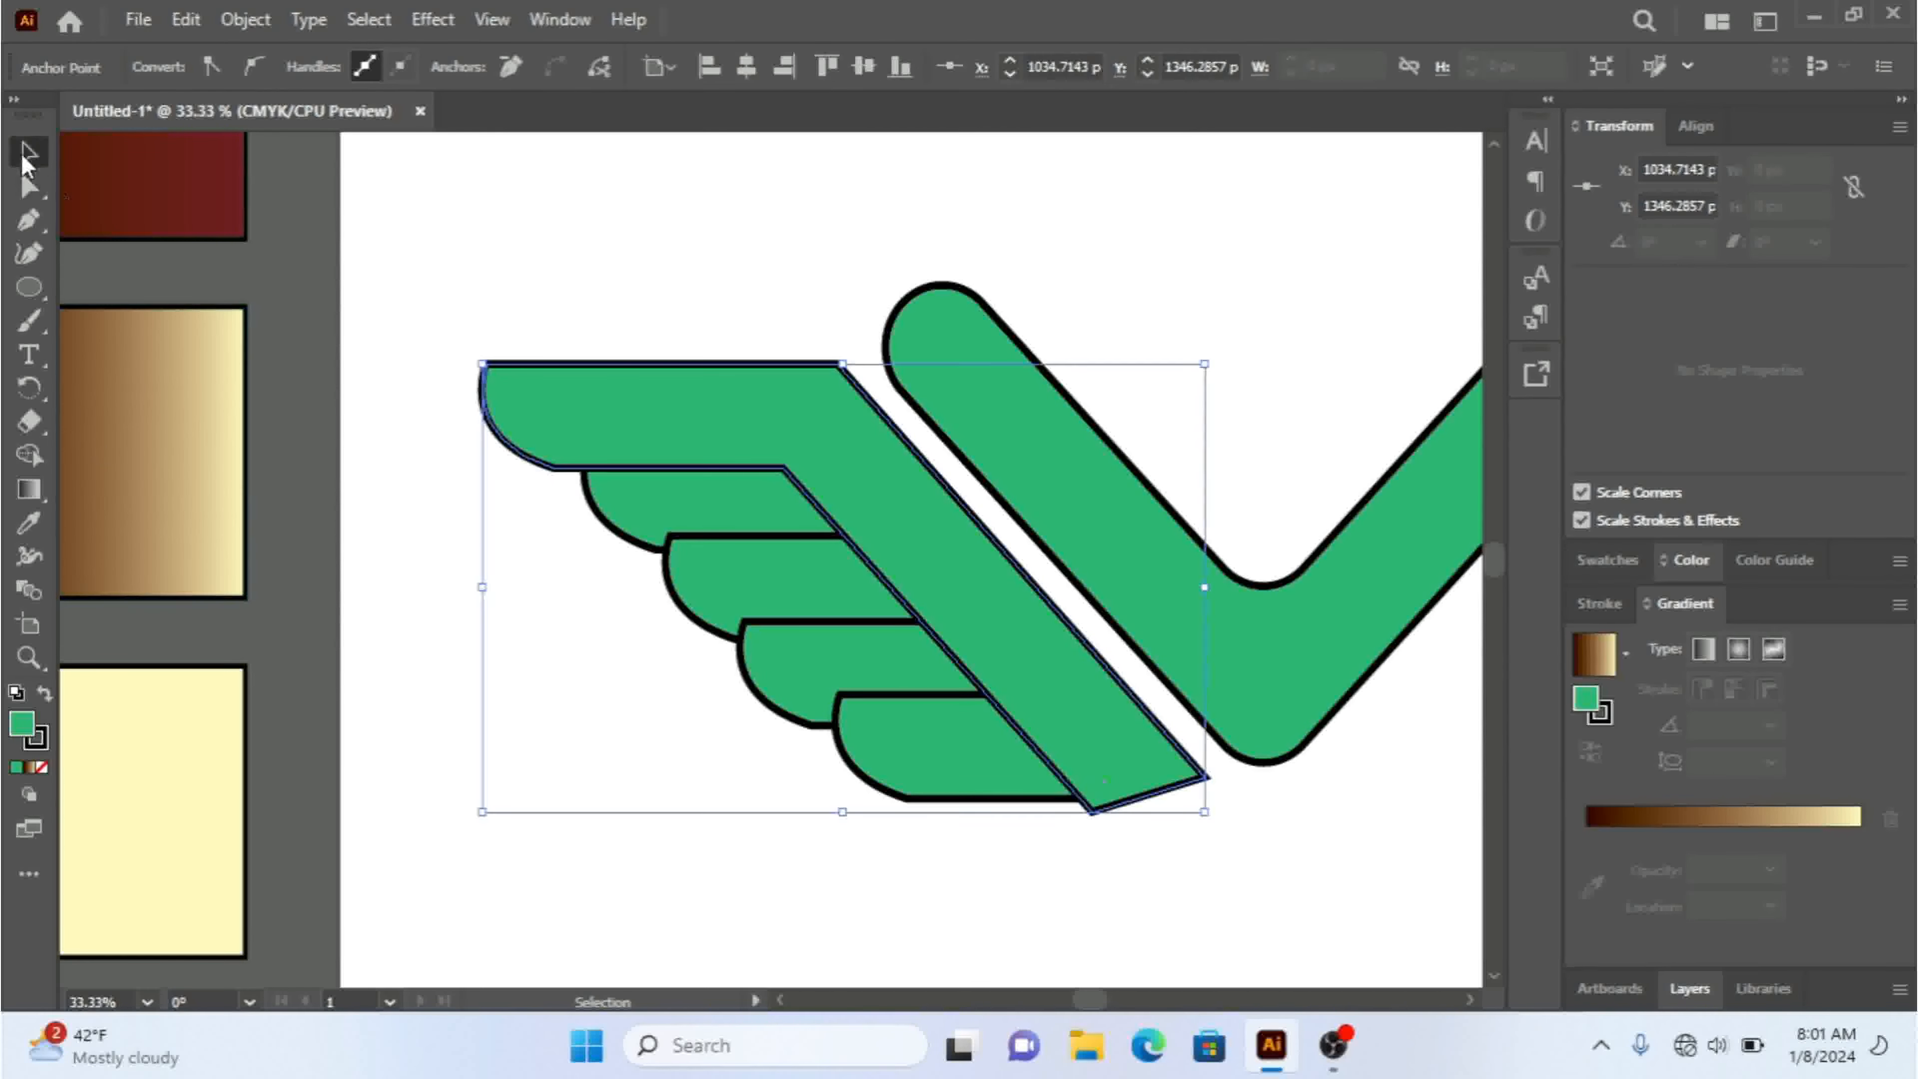
pyautogui.click(433, 653)
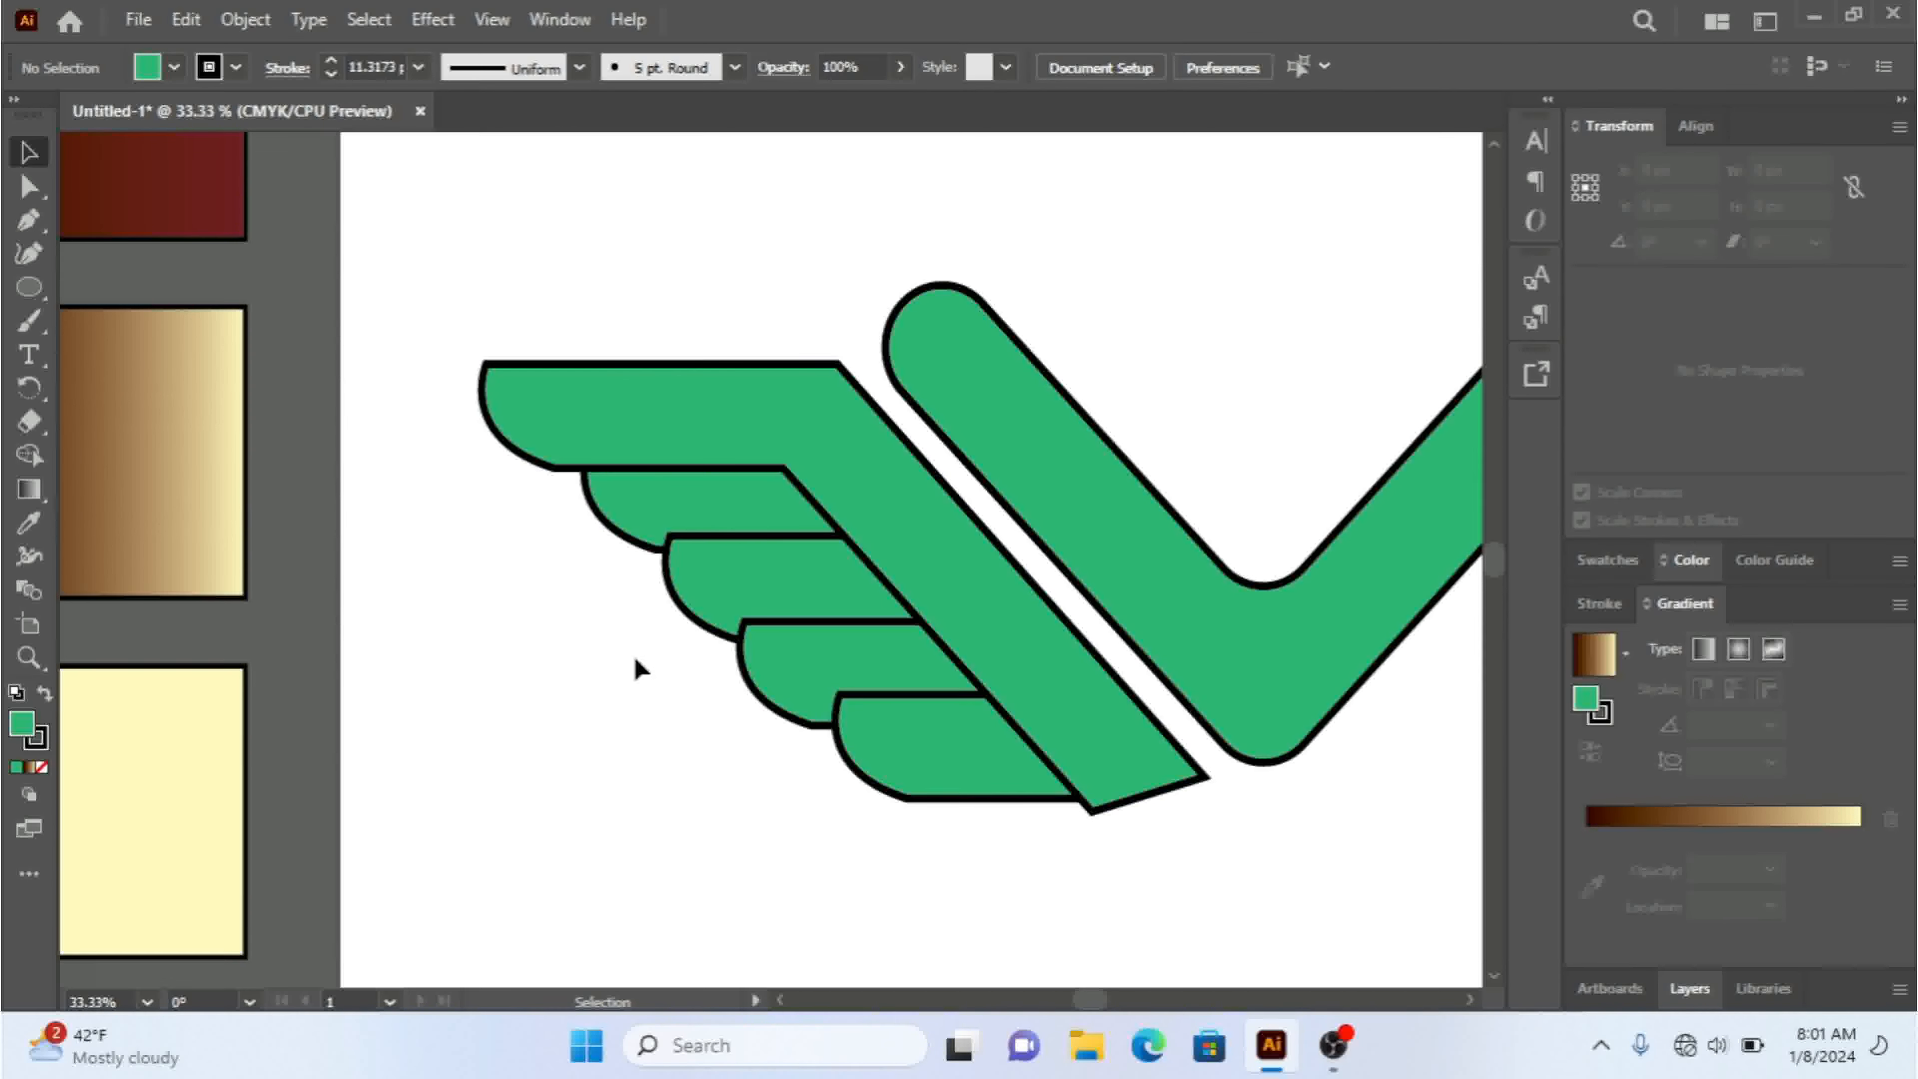
# - Select the four copied feathers below the wing's top shape and group them
pyautogui.hotkey('ctrl', '-')
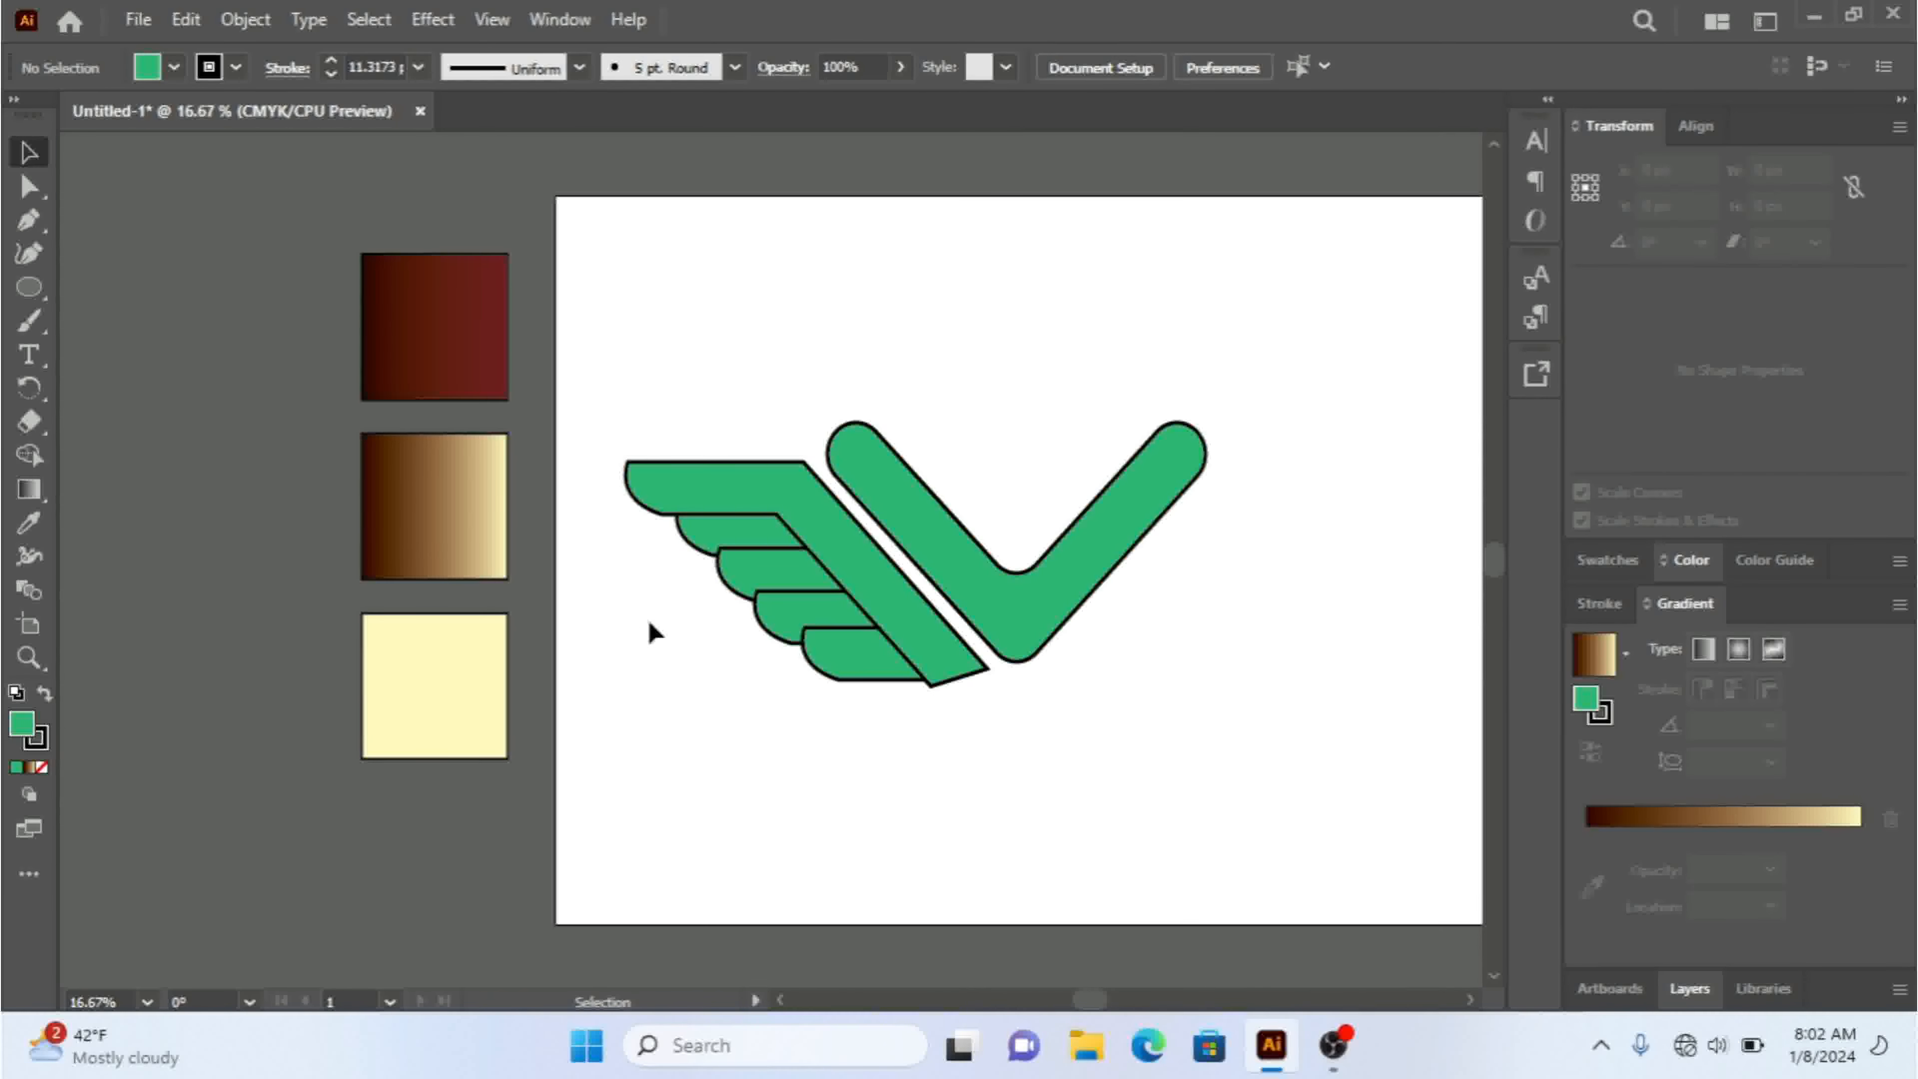
pyautogui.moveTo(594, 484); pyautogui.dragTo(877, 686)
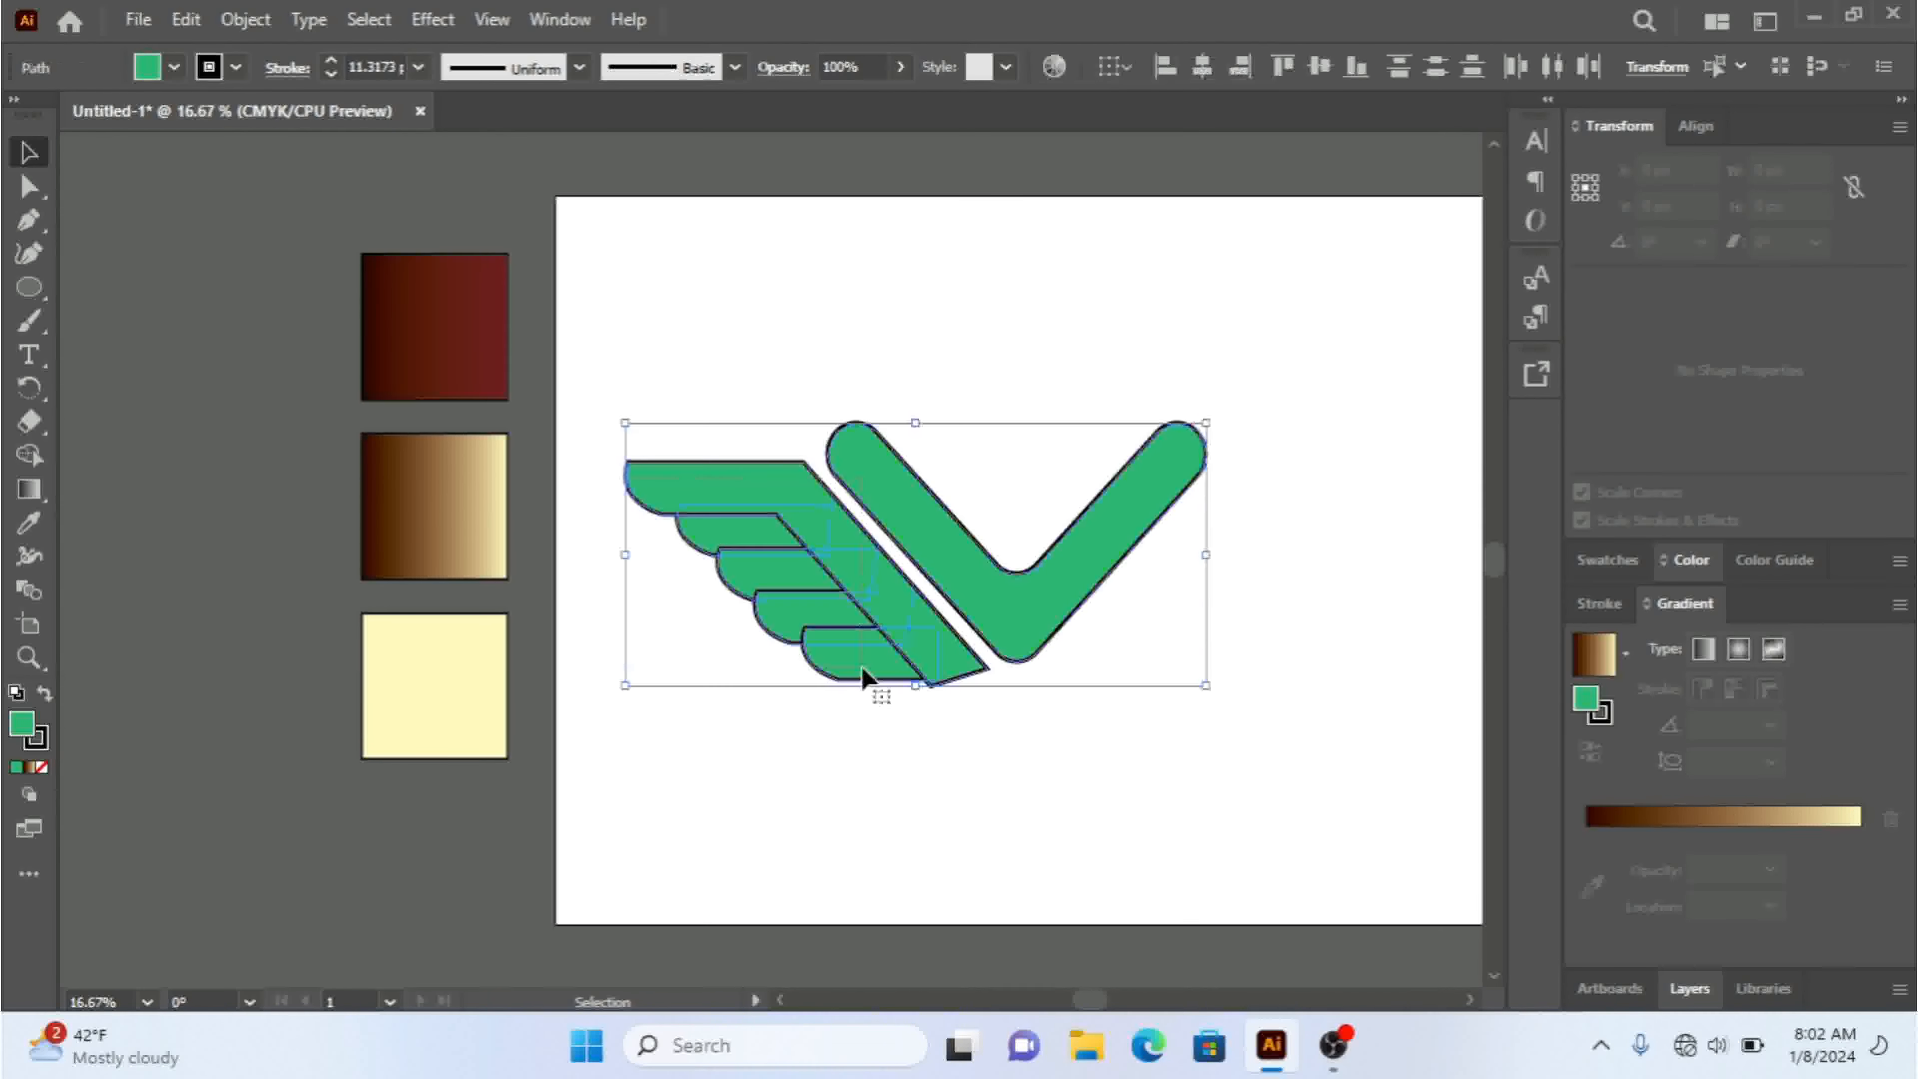
pyautogui.click(890, 698)
pyautogui.click(860, 664)
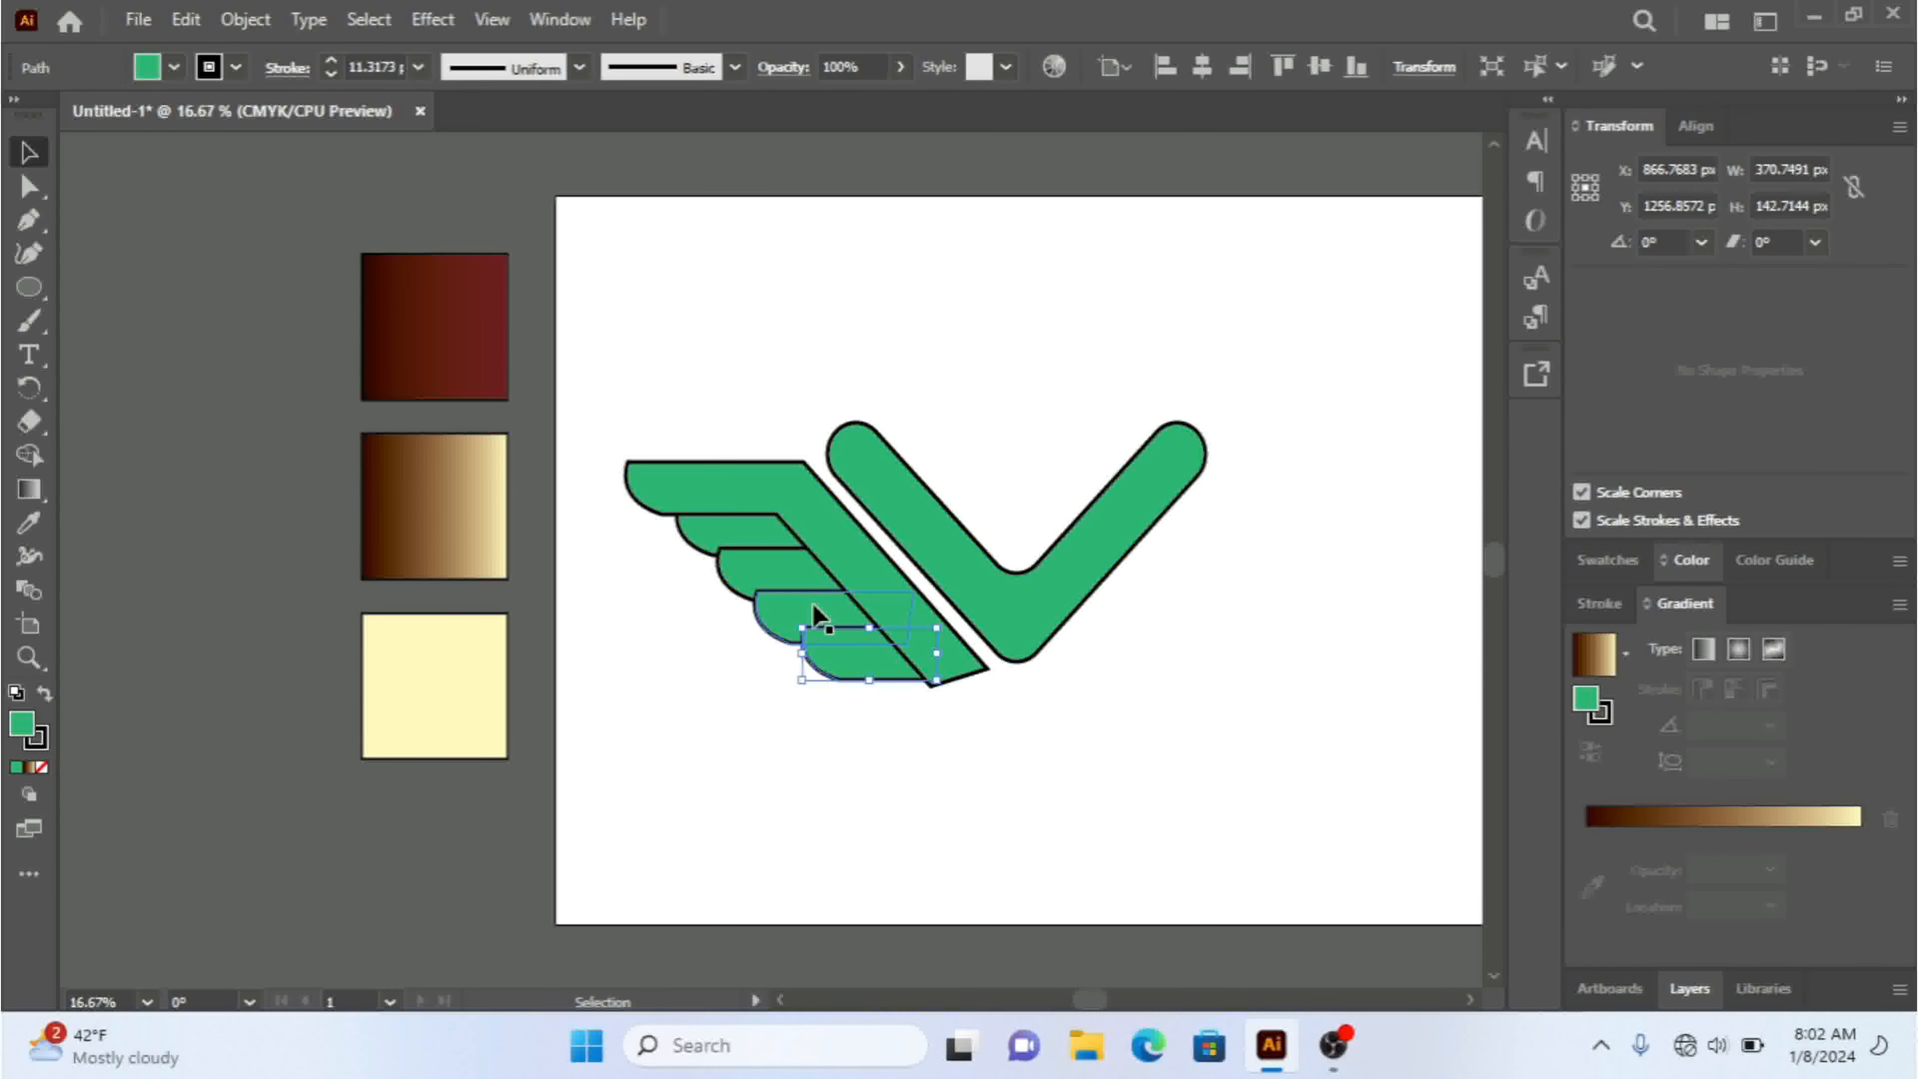
pyautogui.keyDown('shift'); pyautogui.click(799, 616); pyautogui.keyUp('shift')
pyautogui.keyDown('shift'); pyautogui.click(789, 581); pyautogui.keyUp('shift')
pyautogui.keyDown('shift'); pyautogui.click(719, 529); pyautogui.keyUp('shift')
pyautogui.rightClick(718, 523)
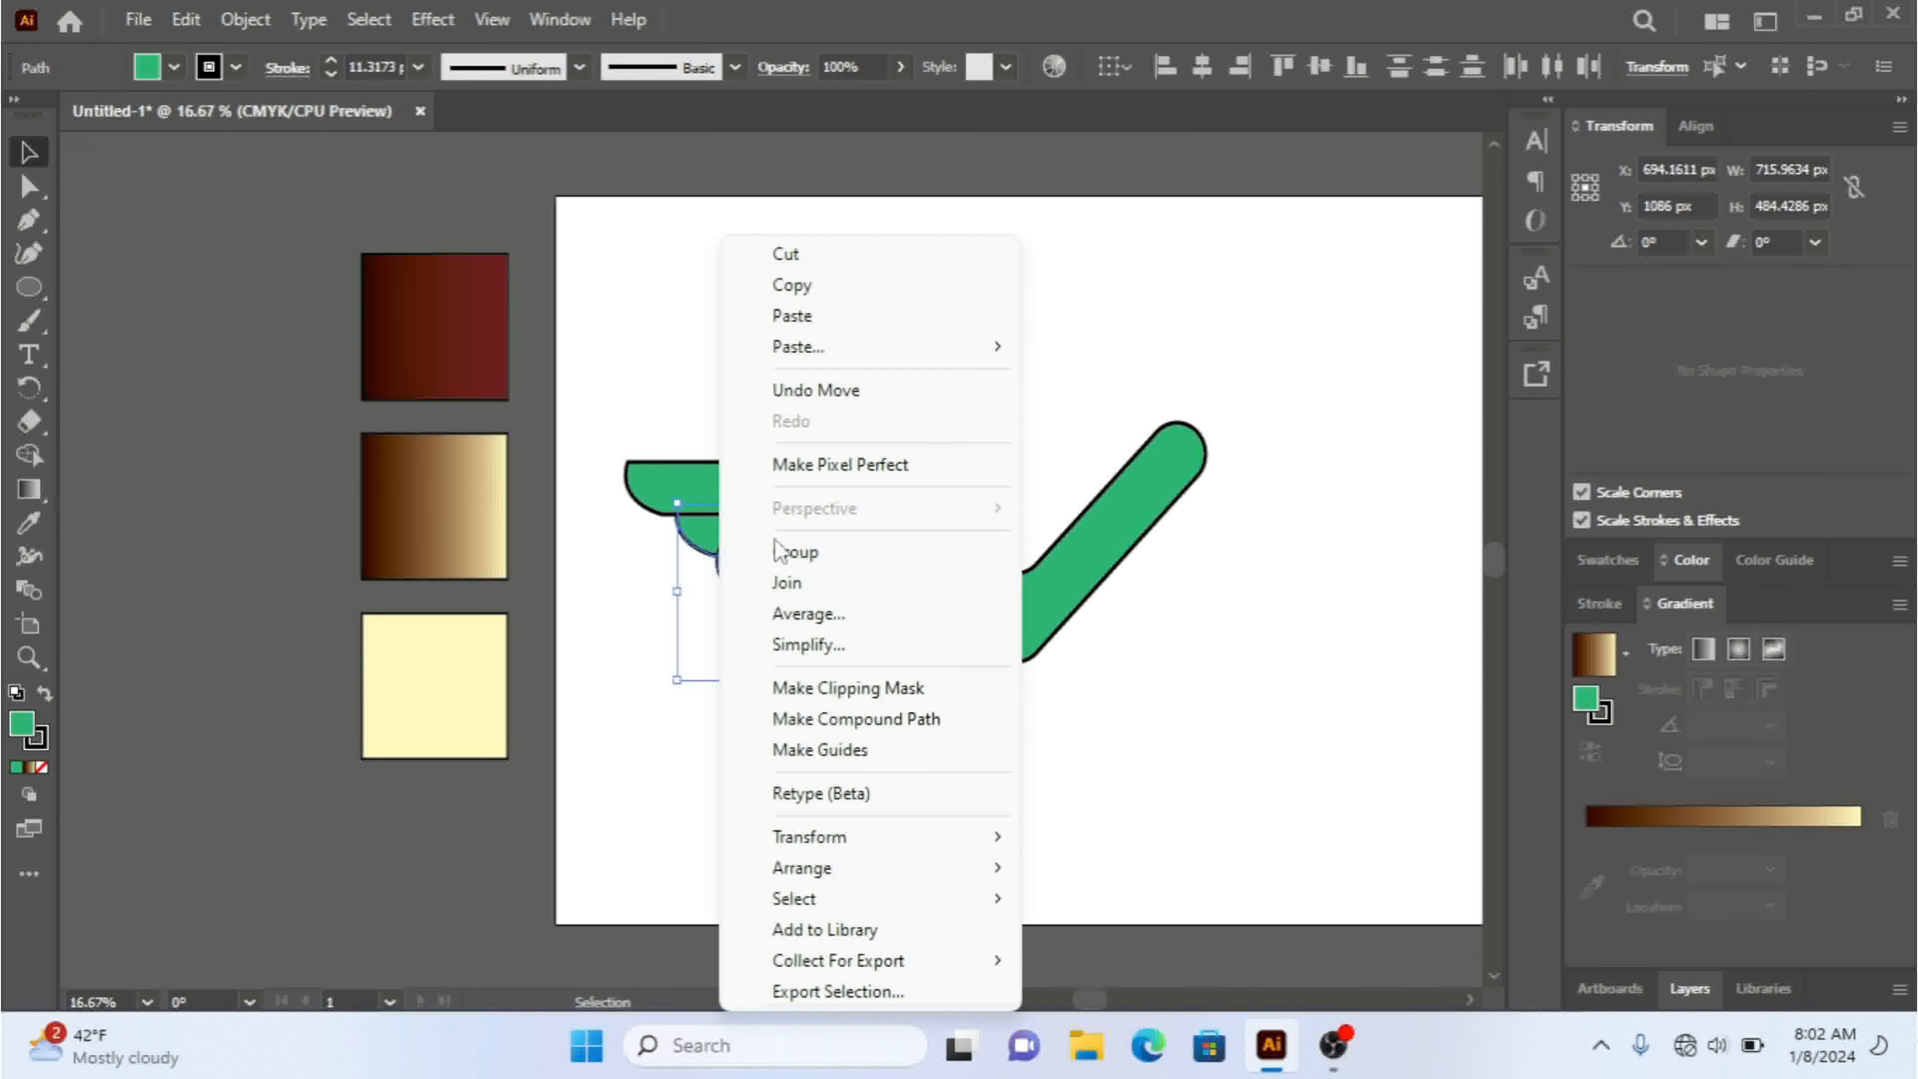
pyautogui.click(824, 562)
# - Fill the feather group with the brown-to-cream gradient sampled from the middle colour square with the Eyedropper
pyautogui.click(29, 523)
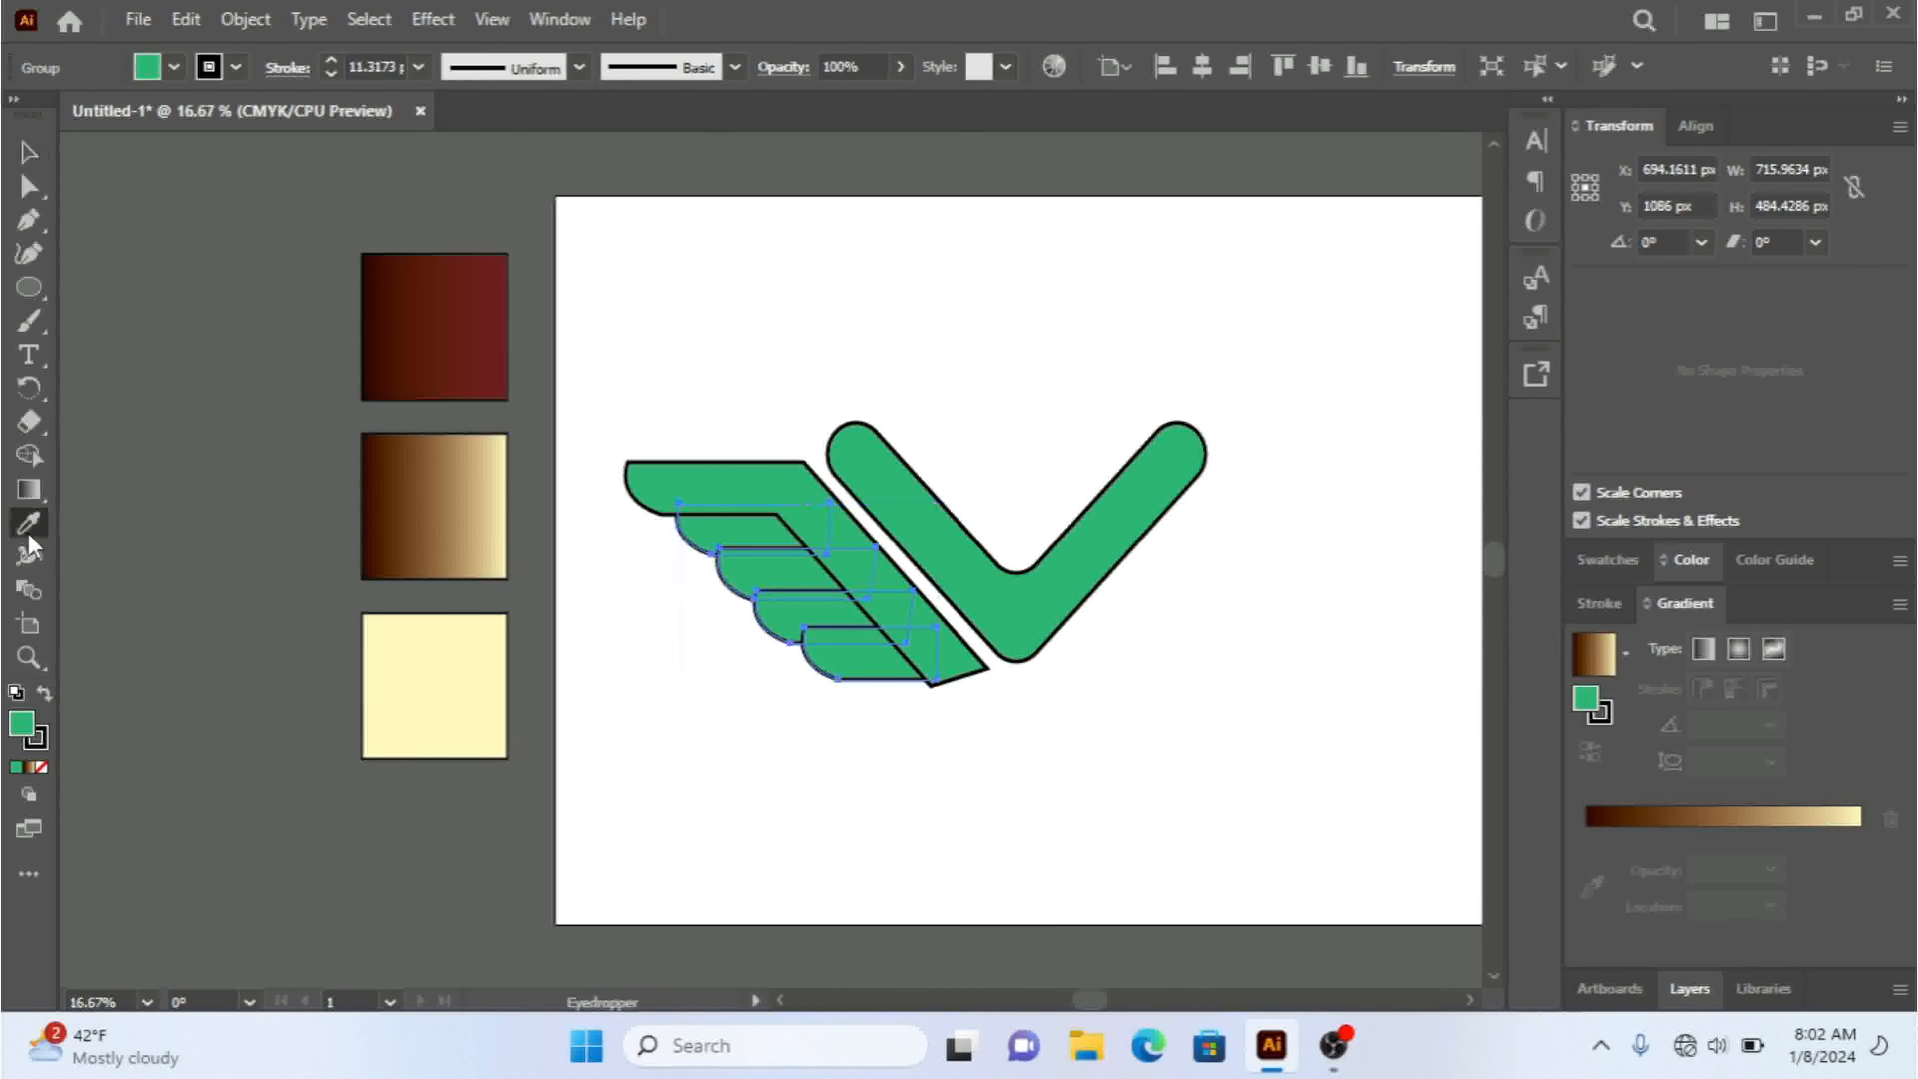
pyautogui.click(432, 500)
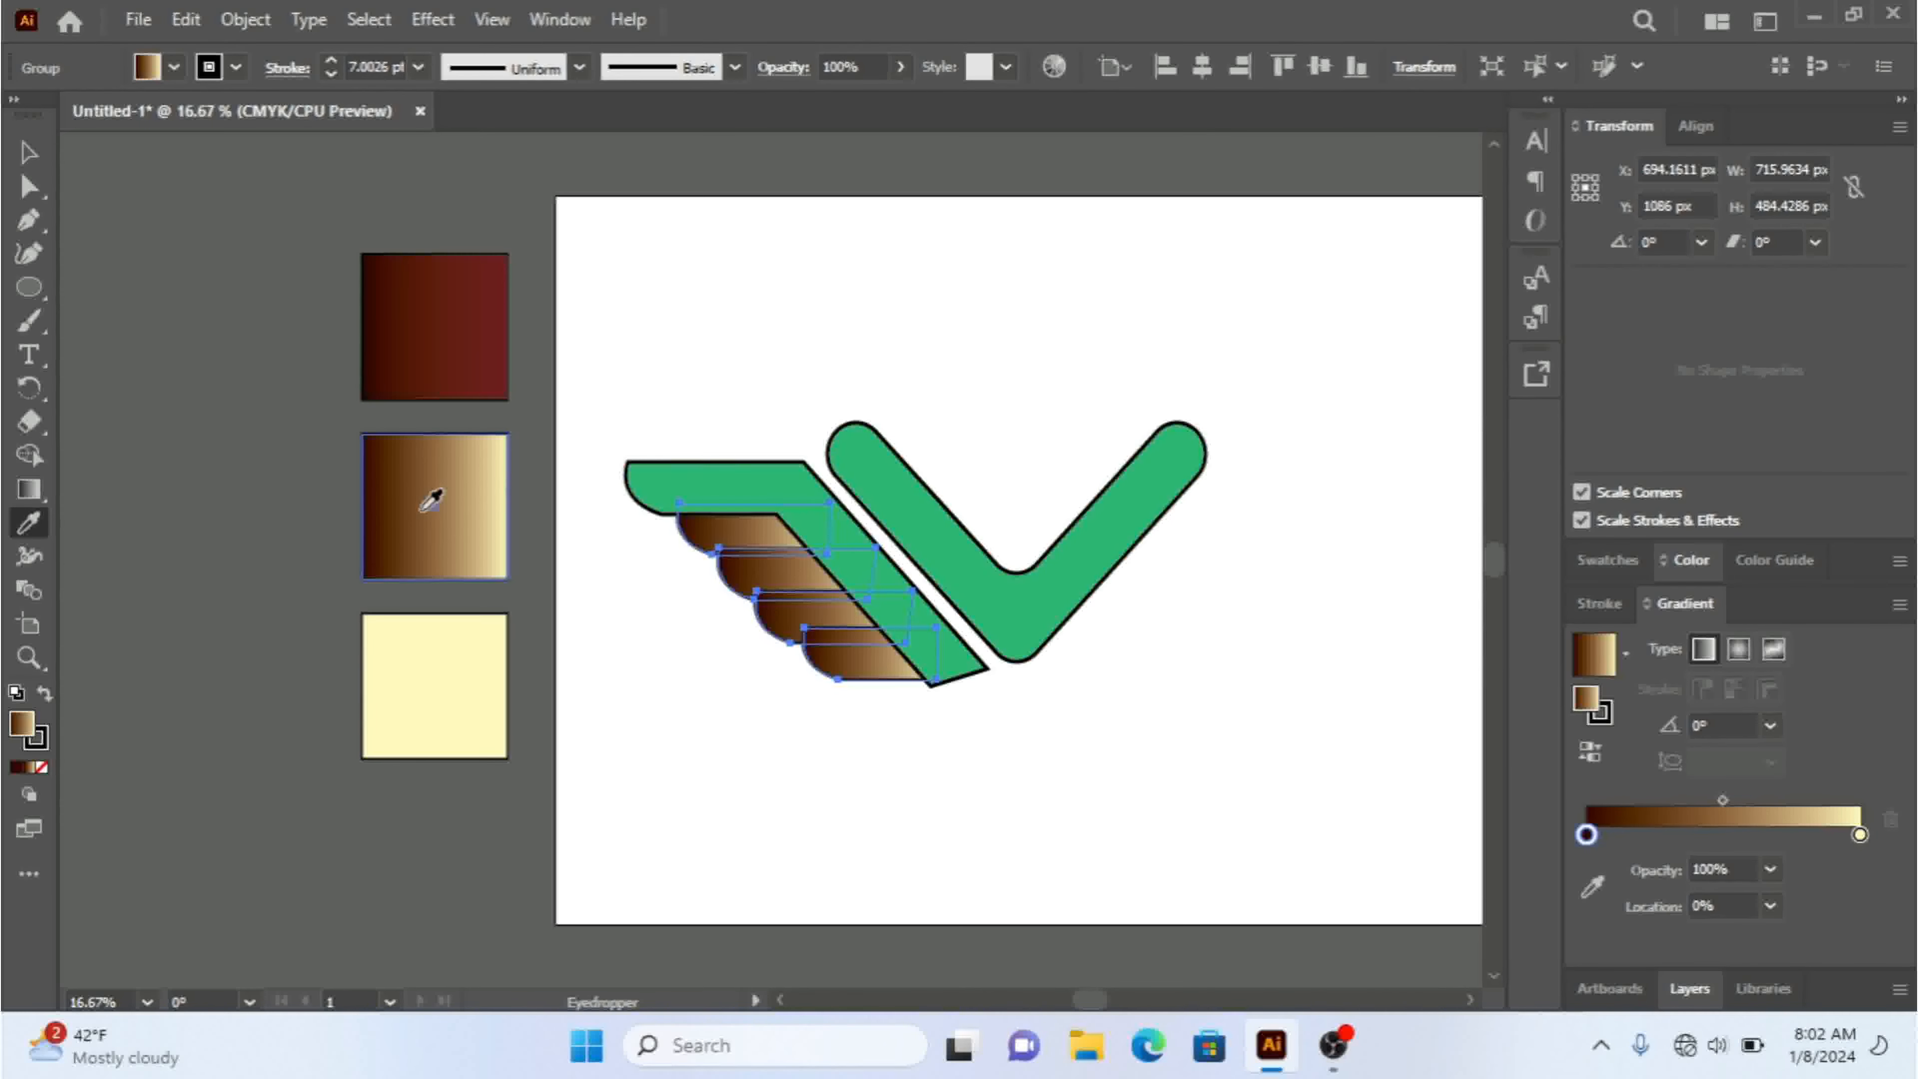
pyautogui.click(438, 339)
pyautogui.click(450, 477)
pyautogui.press('v')
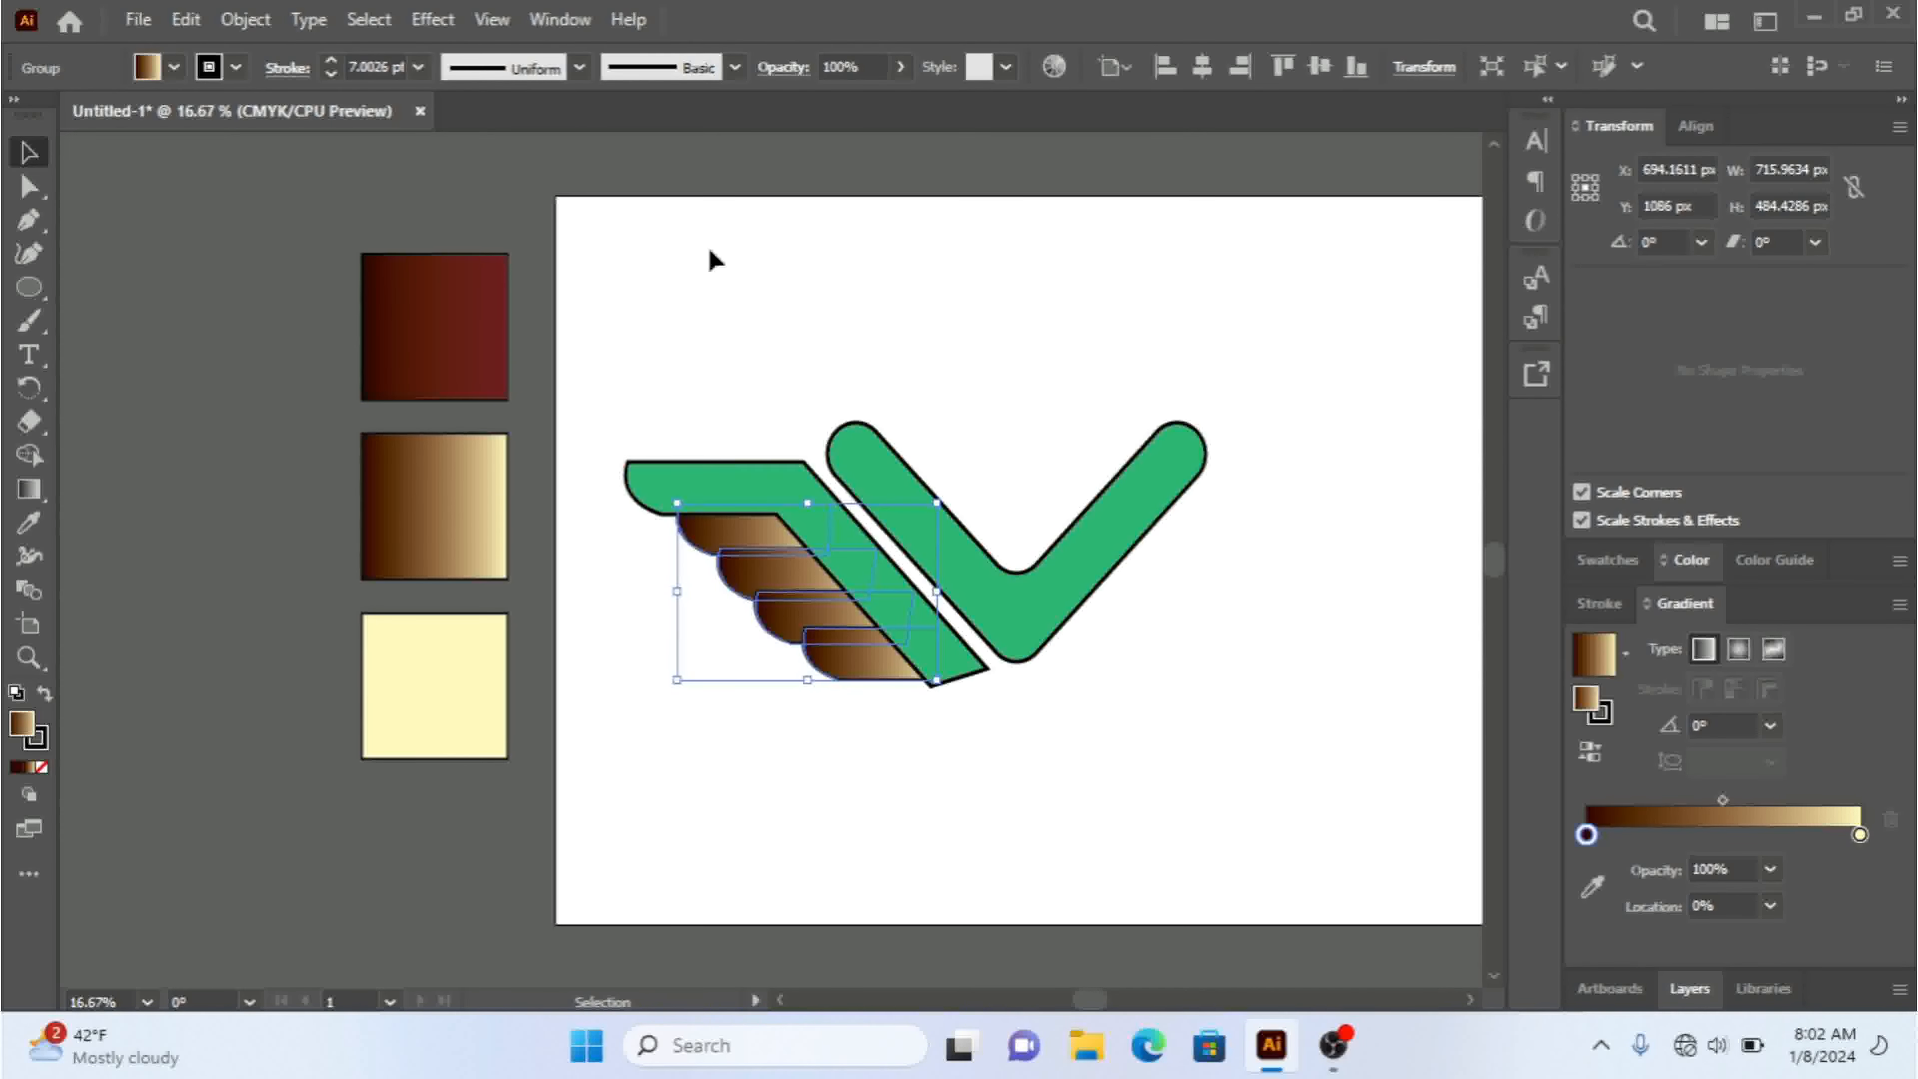
pyautogui.click(711, 257)
# - Apply the middle square's brown-to-cream gradient to the wing's top feather and slanted arm with the Eyedropper
pyautogui.click(728, 472)
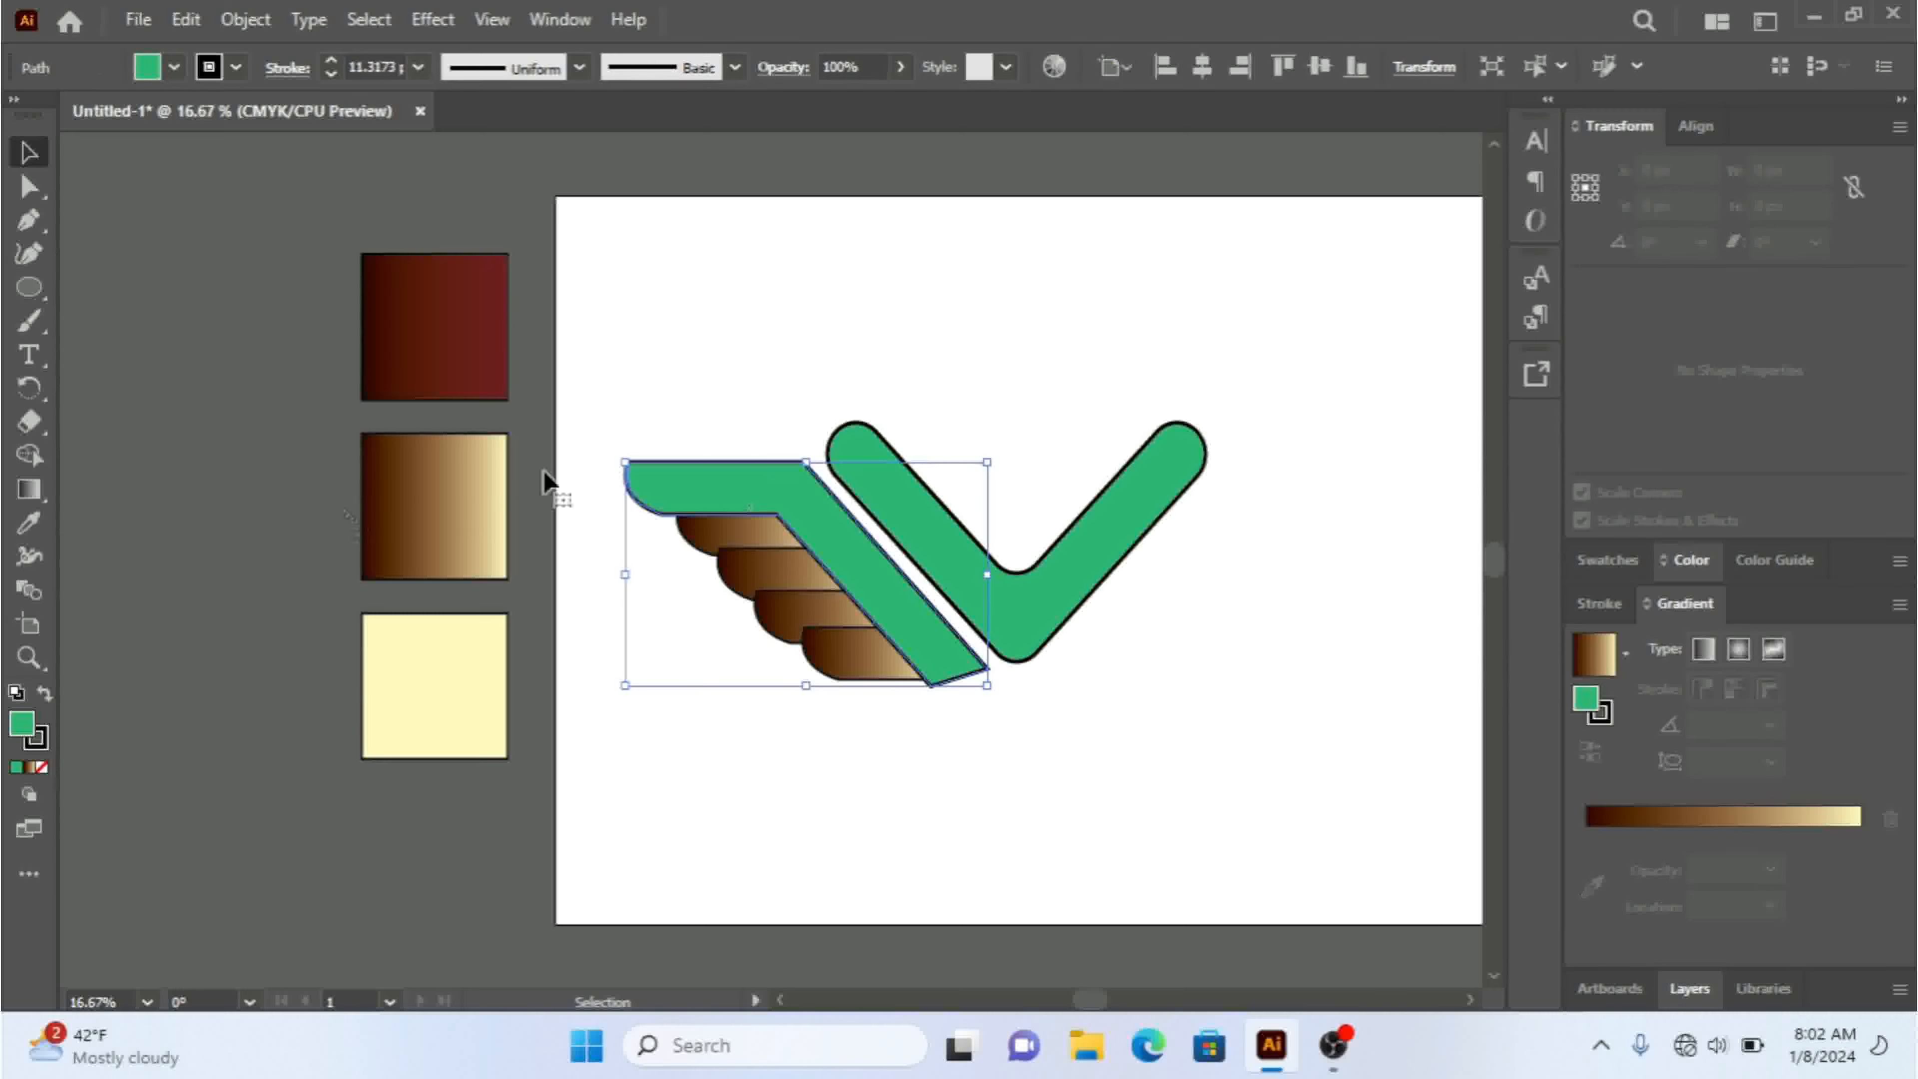
pyautogui.click(28, 523)
pyautogui.click(397, 313)
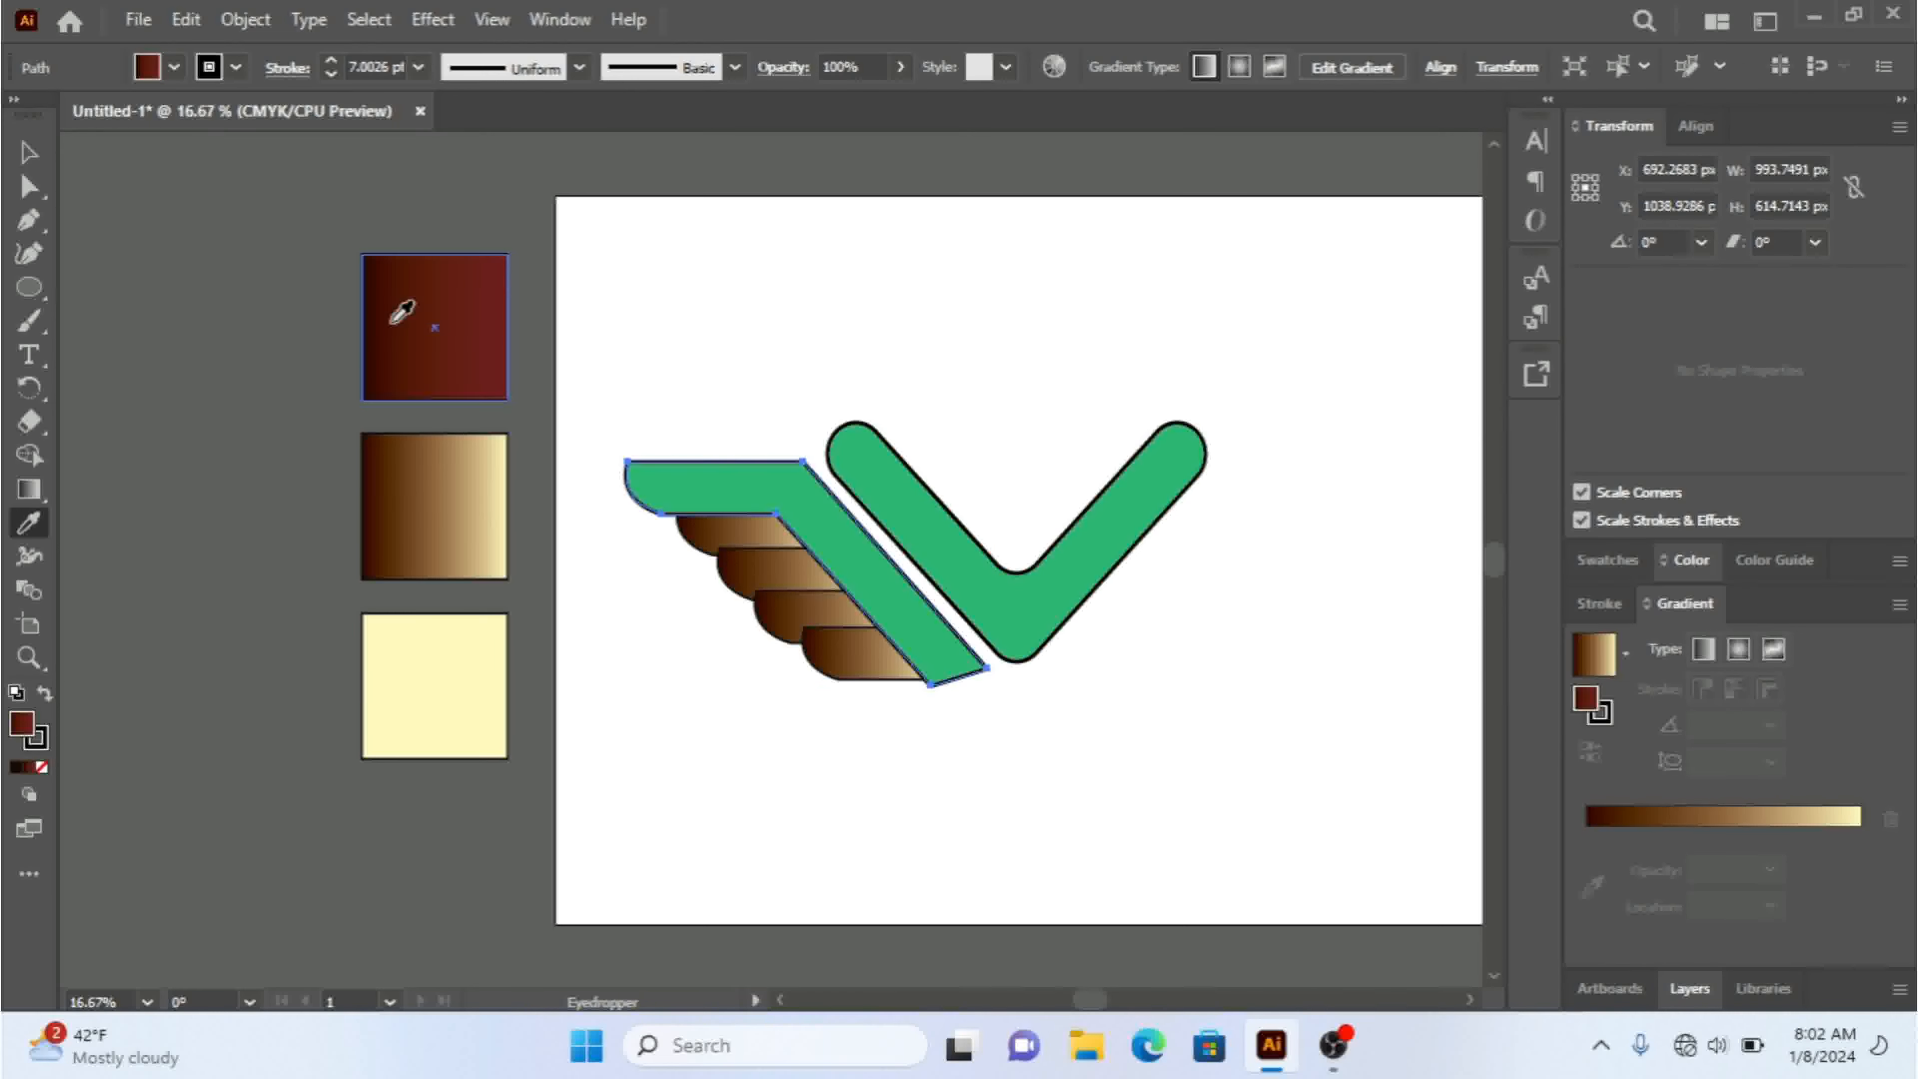
pyautogui.click(468, 503)
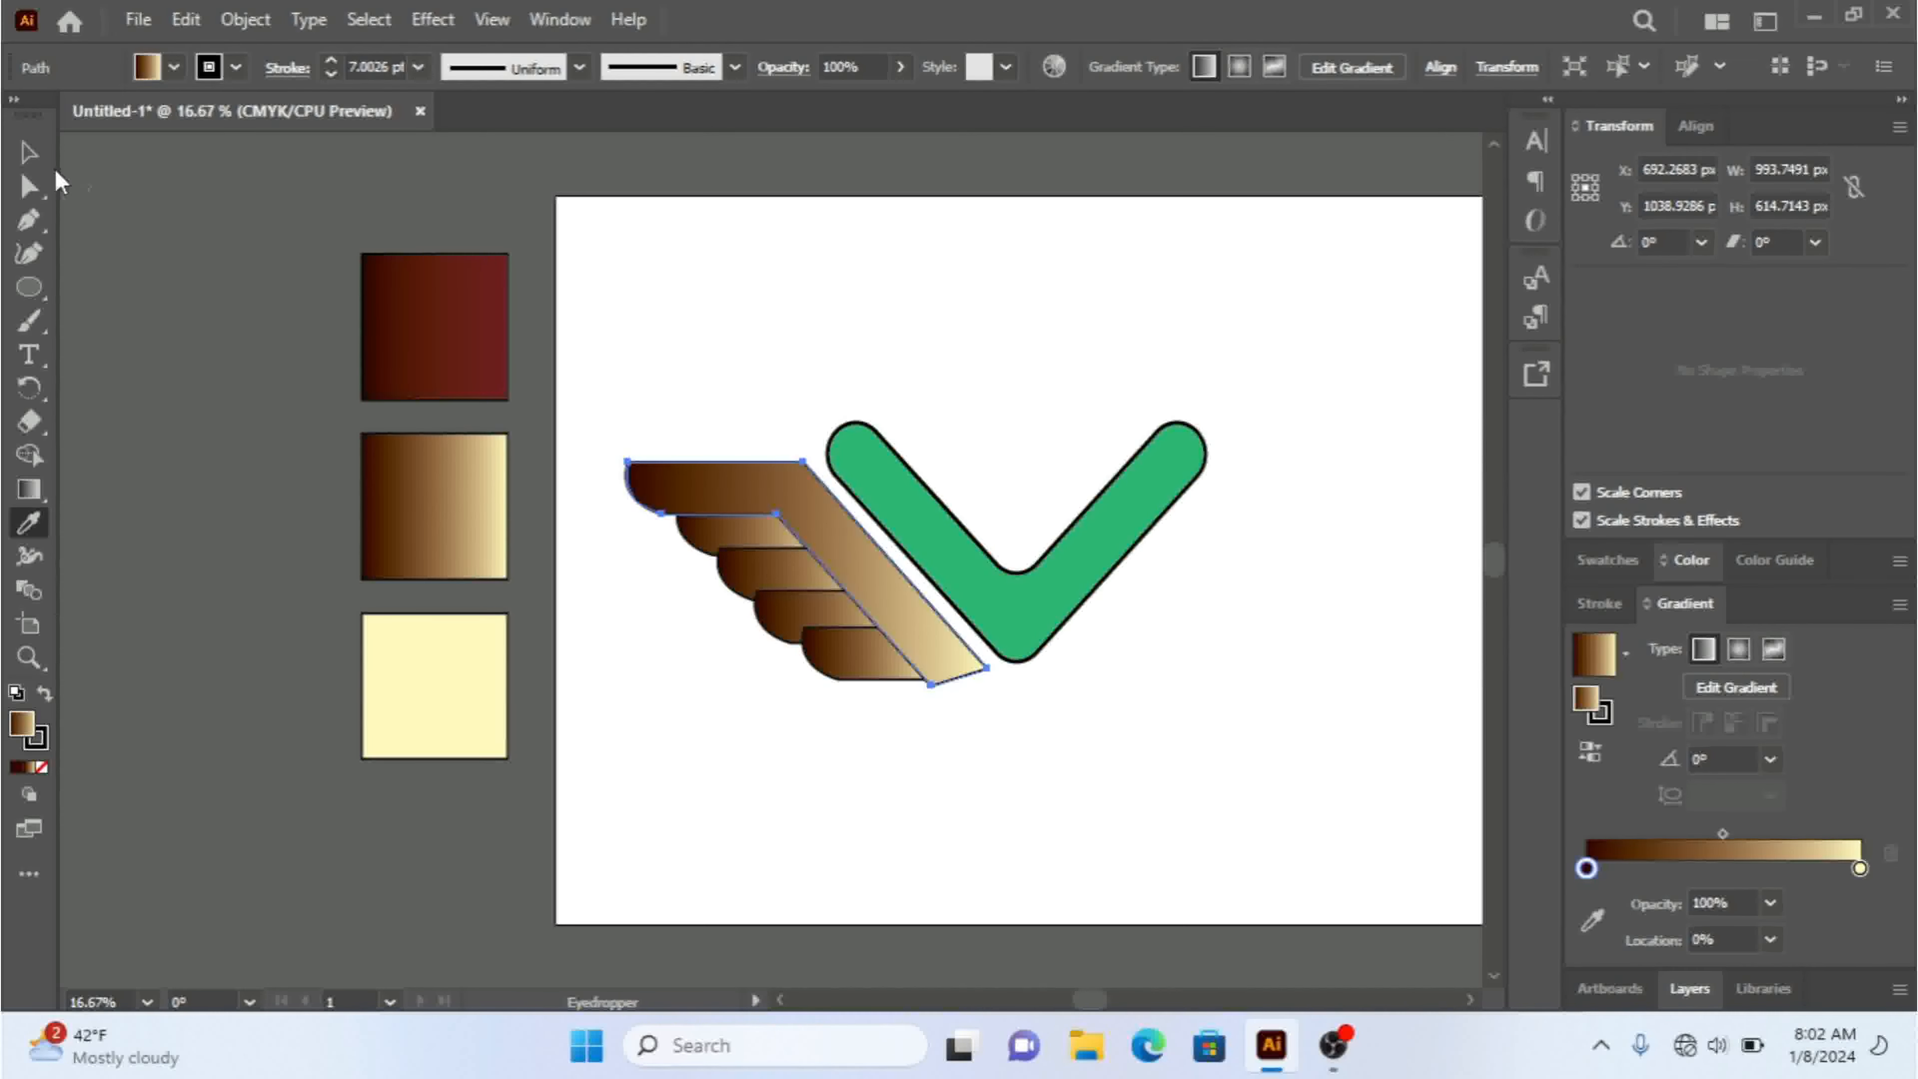
pyautogui.click(31, 153)
pyautogui.click(887, 237)
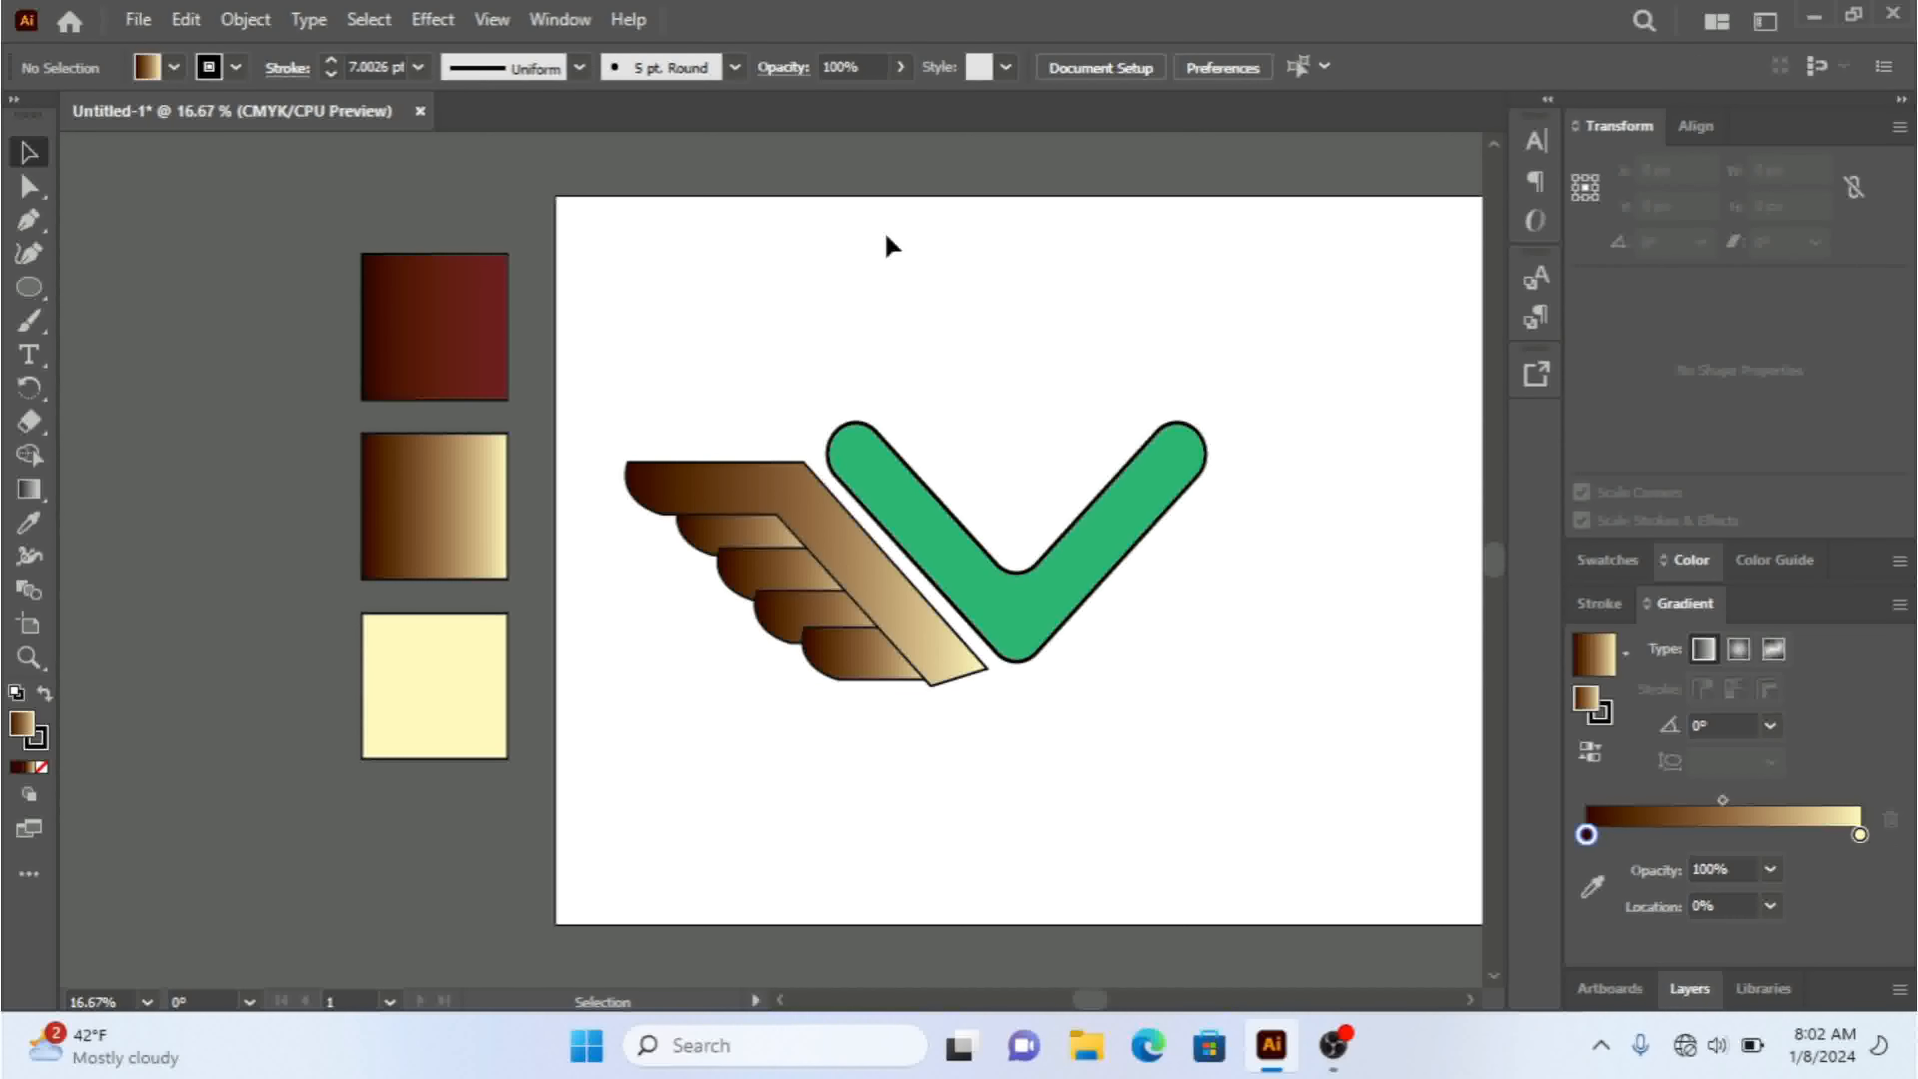
# - Select all the wing pieces without the V and group them into one object
pyautogui.click(851, 631)
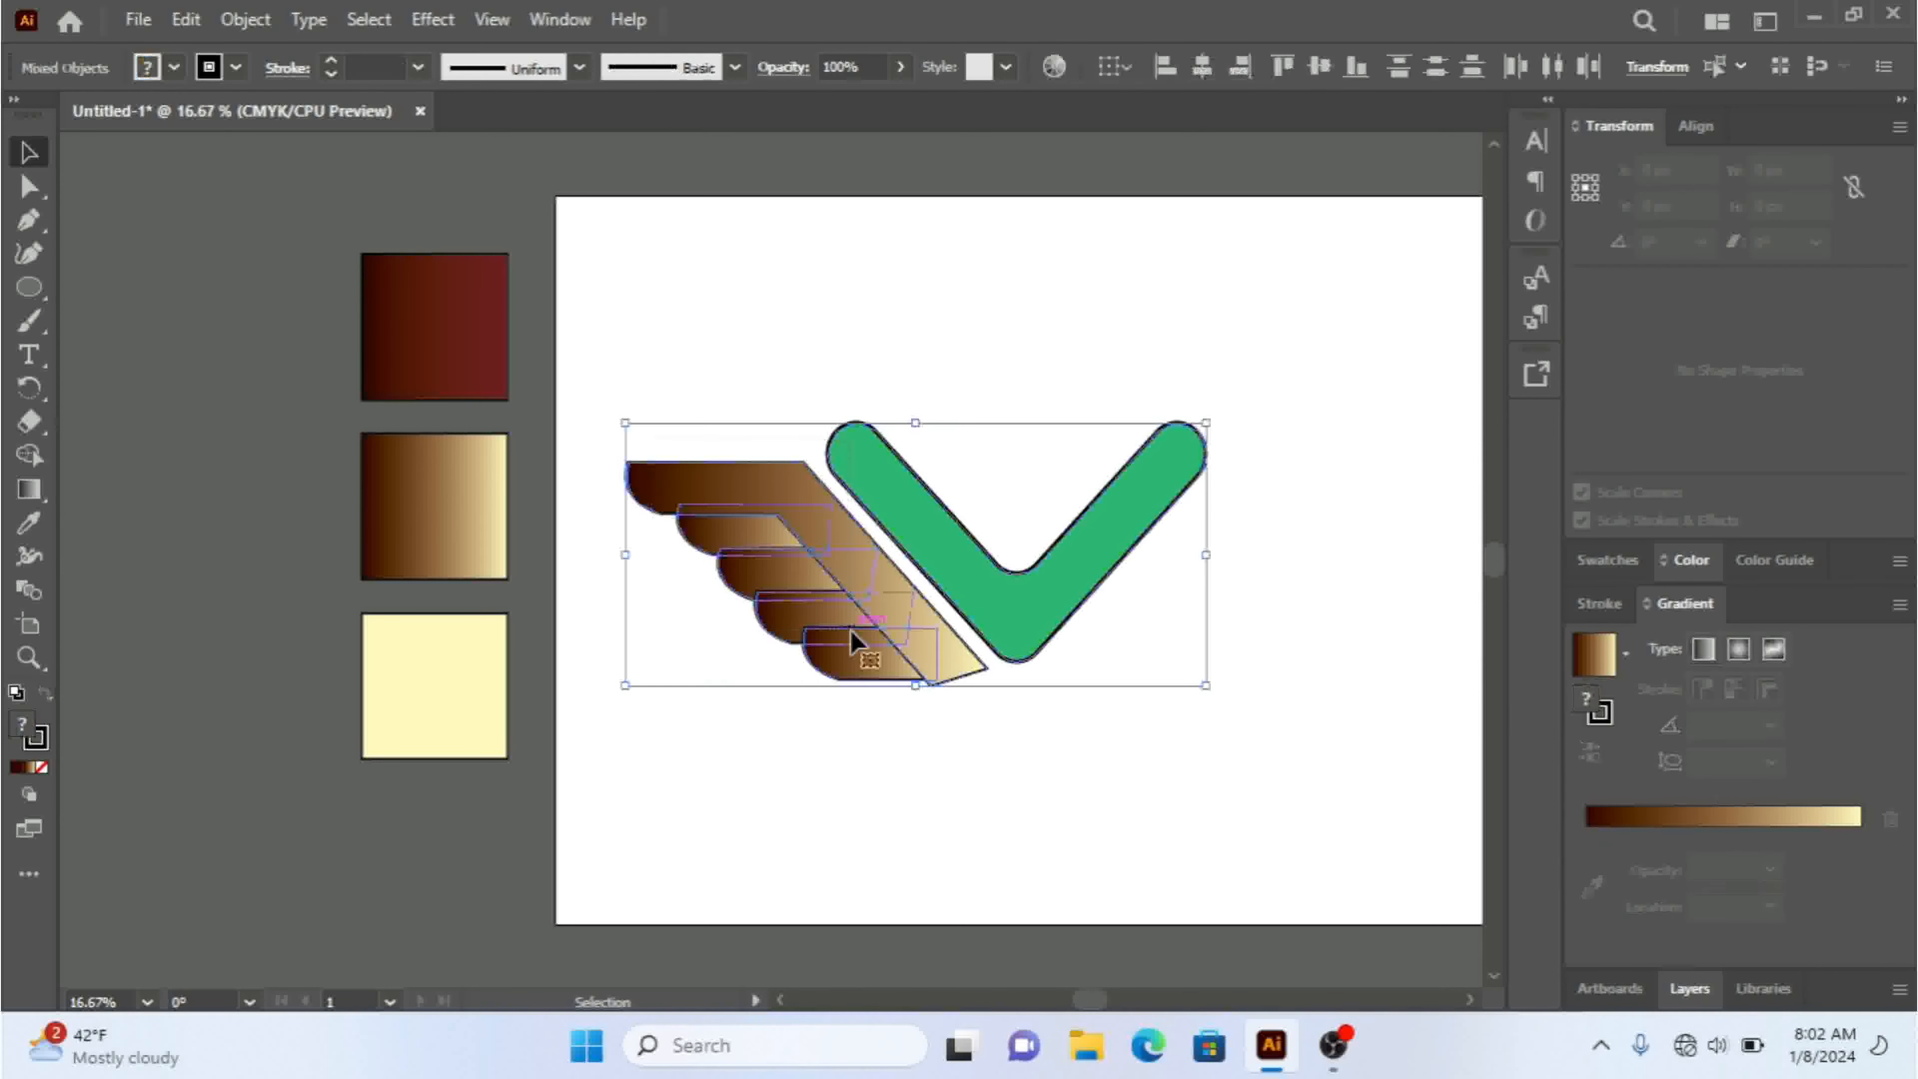
pyautogui.moveTo(934, 740); pyautogui.dragTo(667, 561)
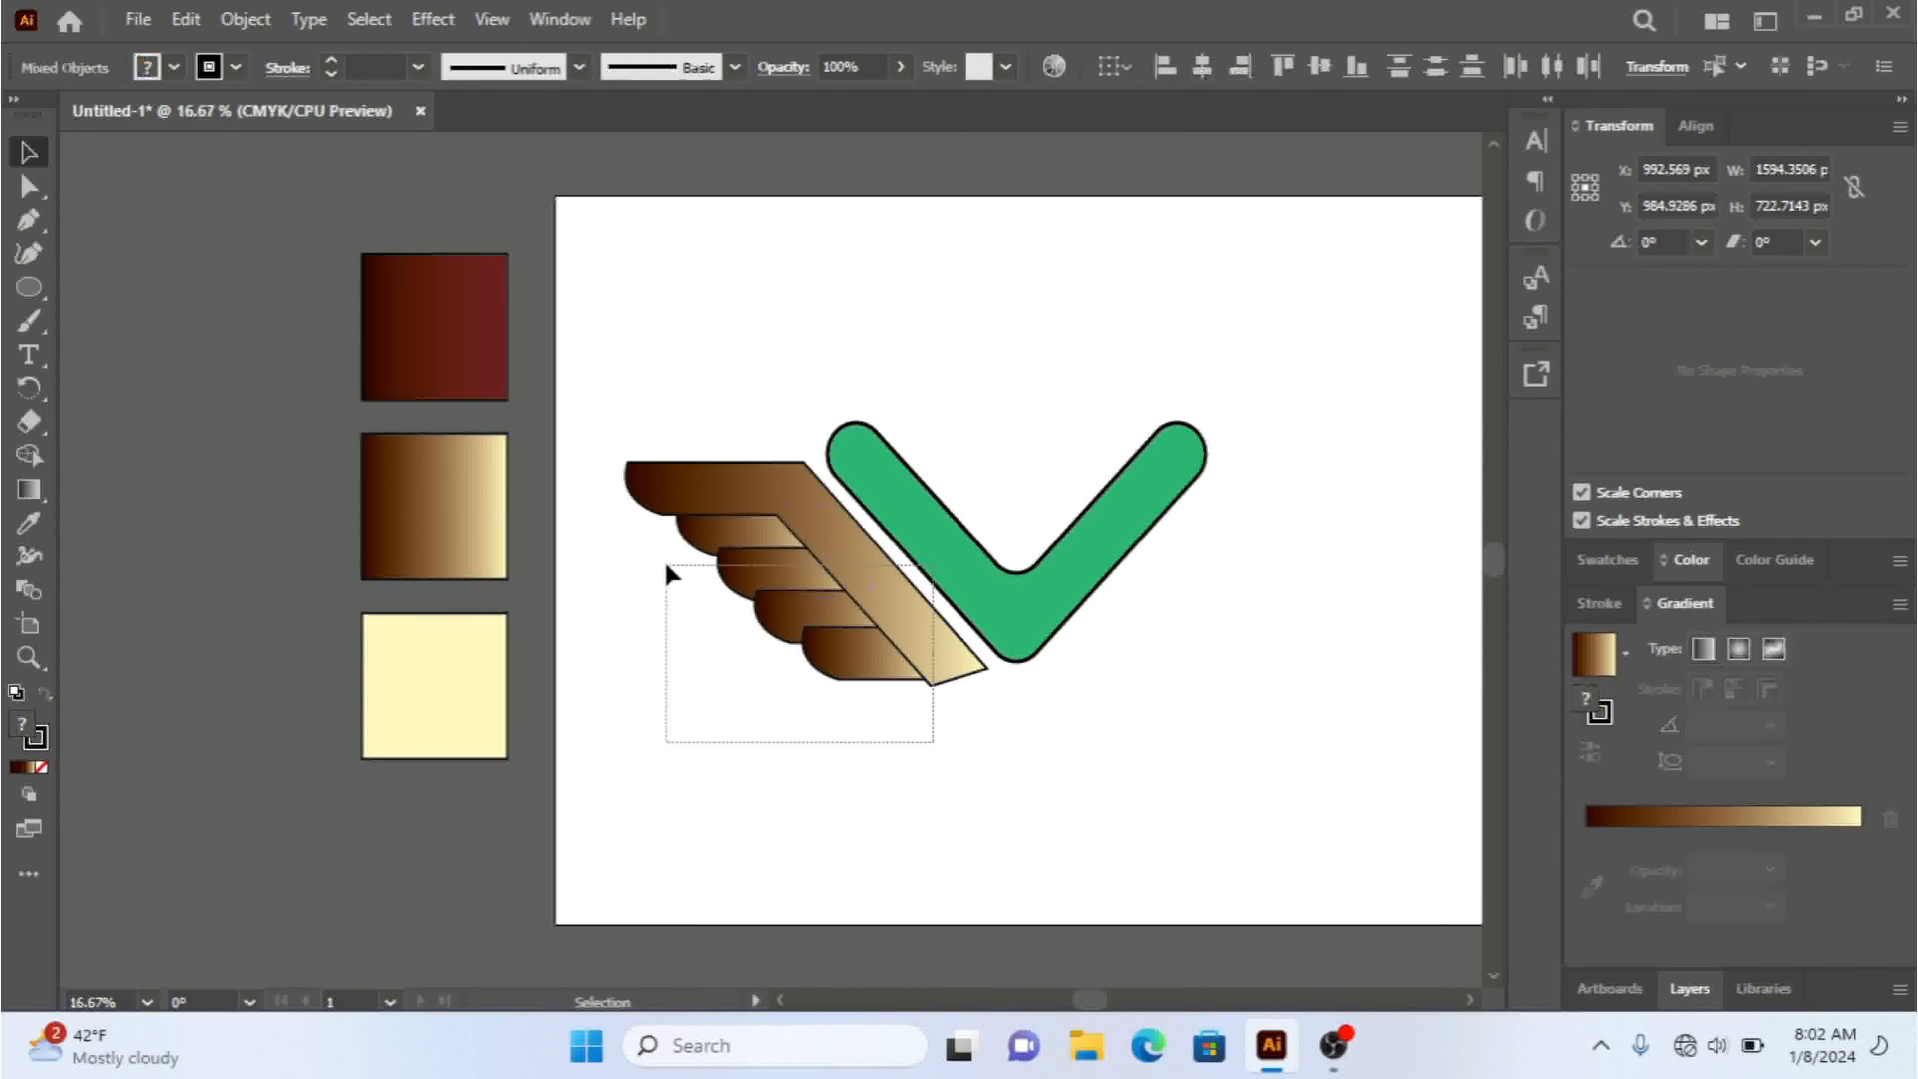
pyautogui.click(934, 748)
pyautogui.moveTo(896, 739); pyautogui.dragTo(471, 413)
pyautogui.click(912, 751)
pyautogui.moveTo(912, 742); pyautogui.dragTo(793, 613)
pyautogui.rightClick(822, 561)
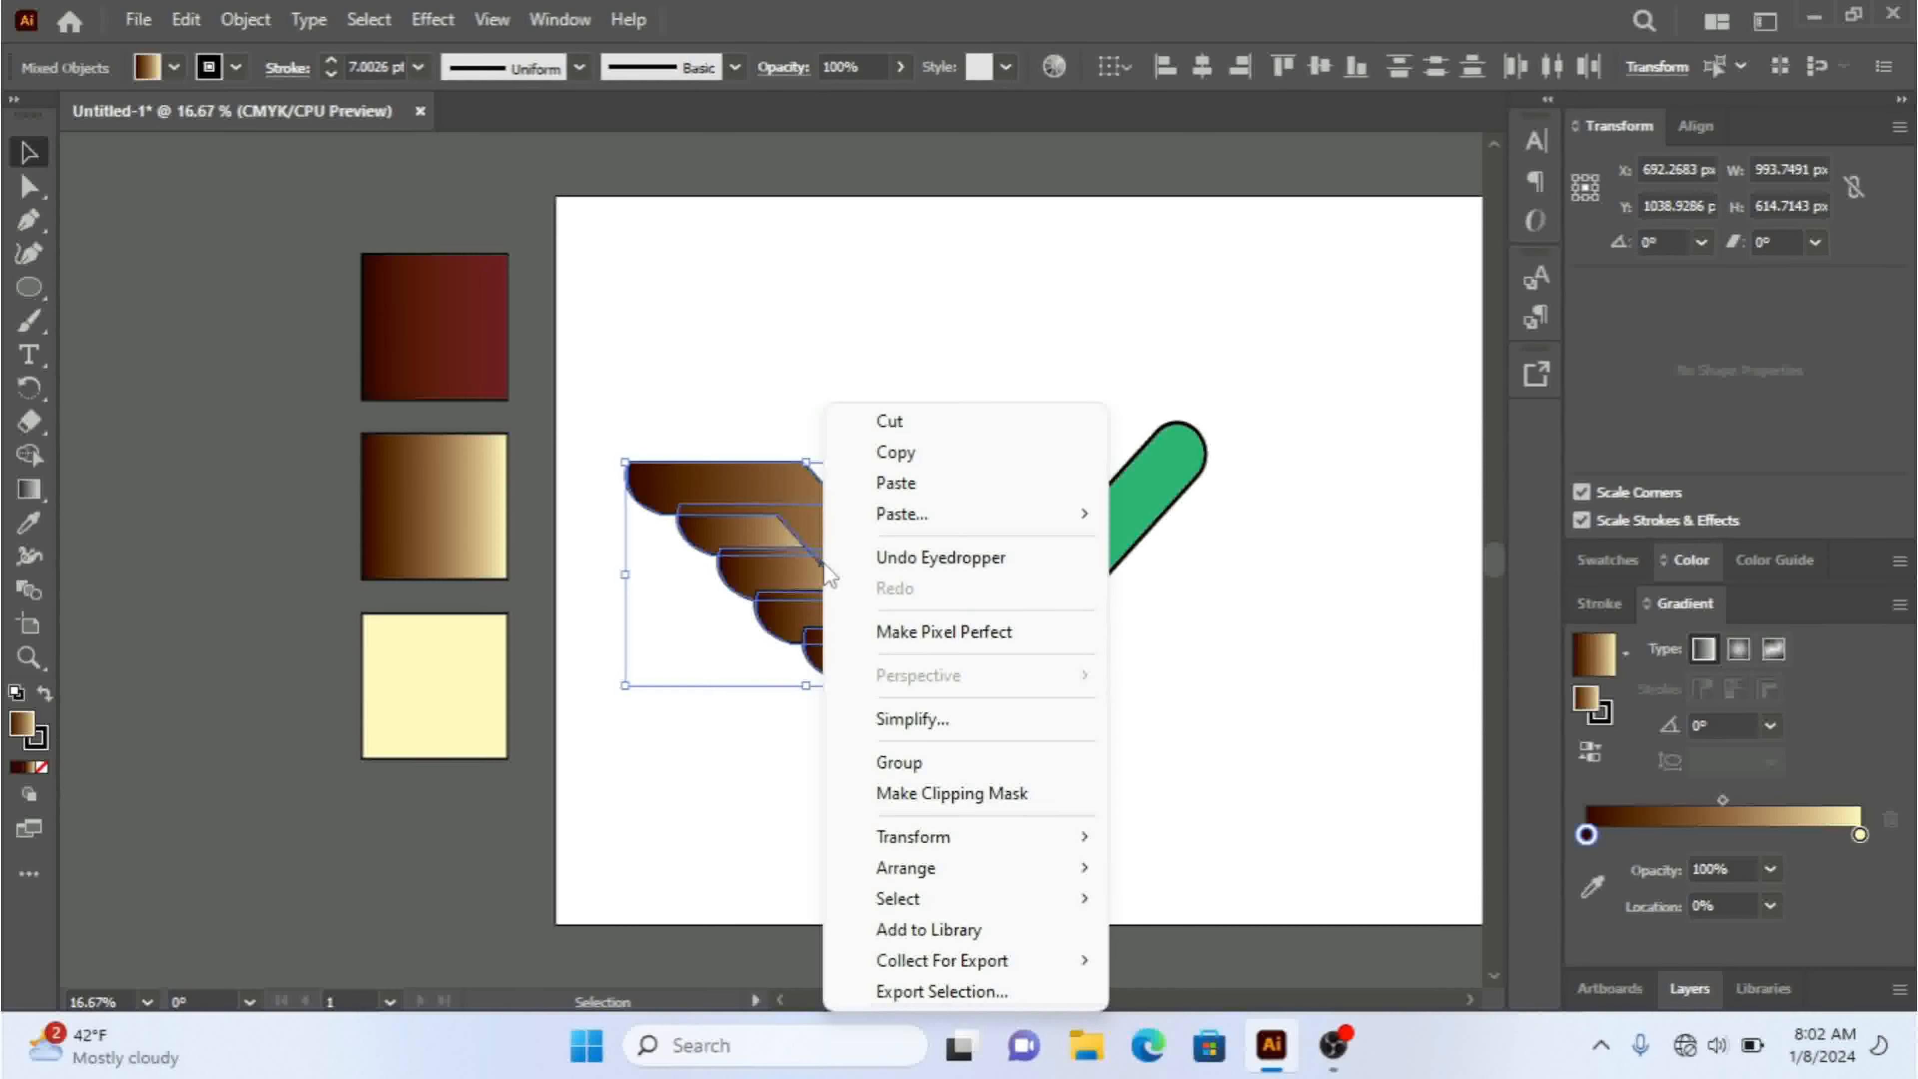
pyautogui.click(898, 762)
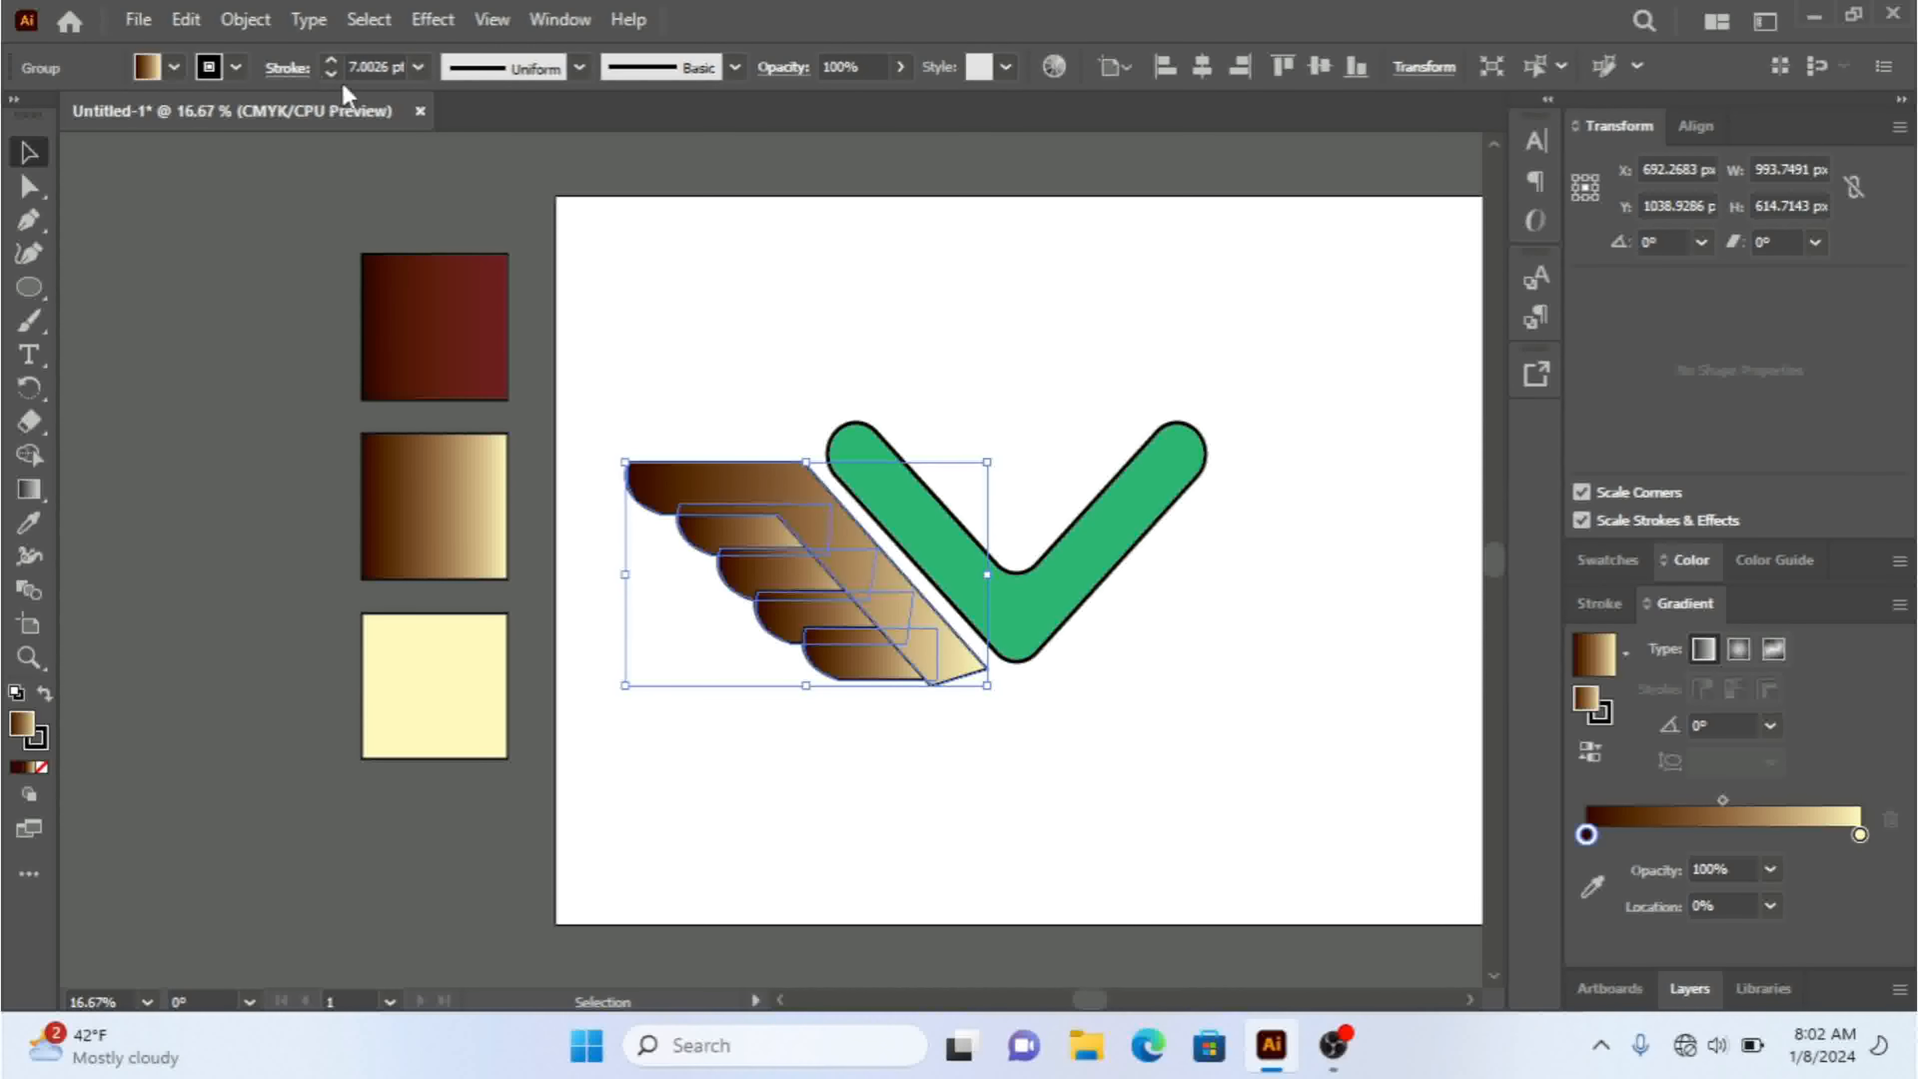
# - Set the wing group's stroke weight to 20 pt and deselect it
pyautogui.click(335, 58)
pyautogui.click(335, 58)
pyautogui.click(335, 58)
pyautogui.click(334, 58)
pyautogui.click(335, 58)
pyautogui.click(1317, 702)
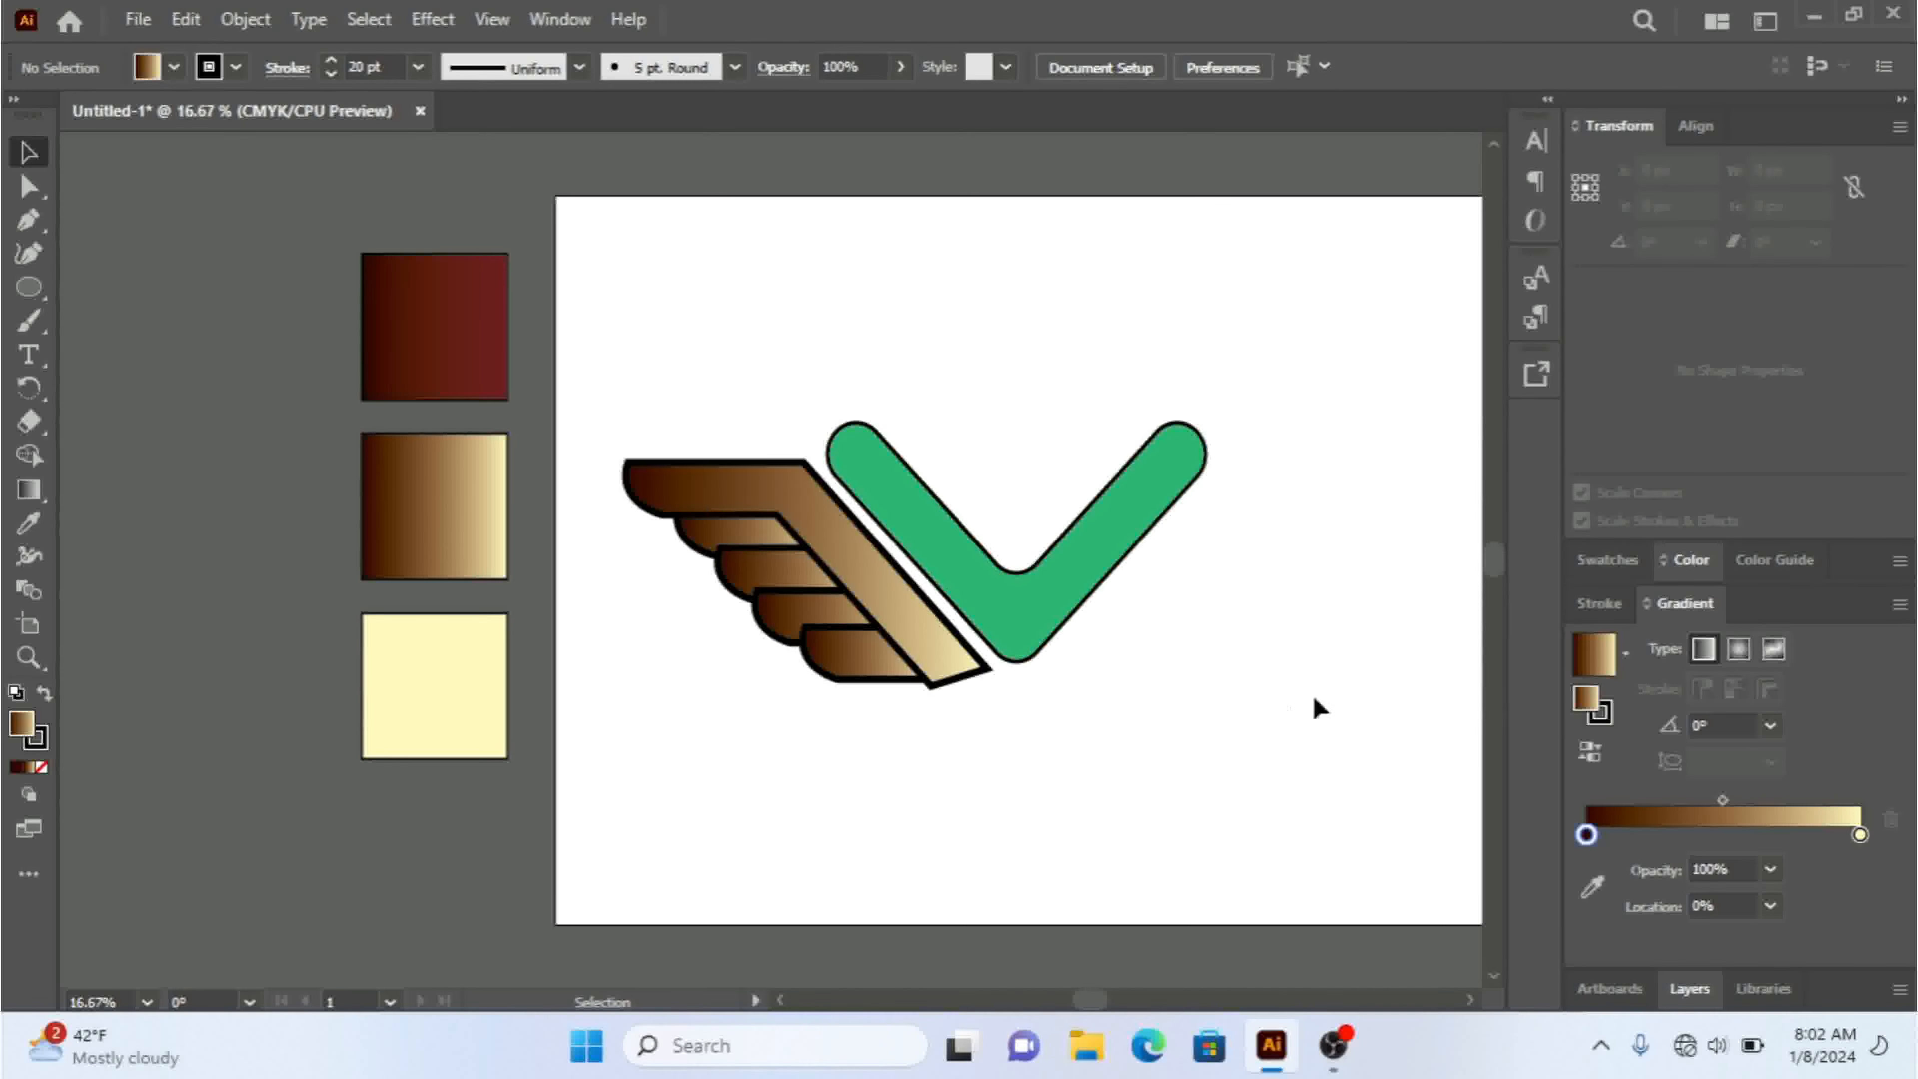
# - Fill the green V with the dark red gradient sampled from the upper colour square with the Eyedropper
pyautogui.click(1040, 582)
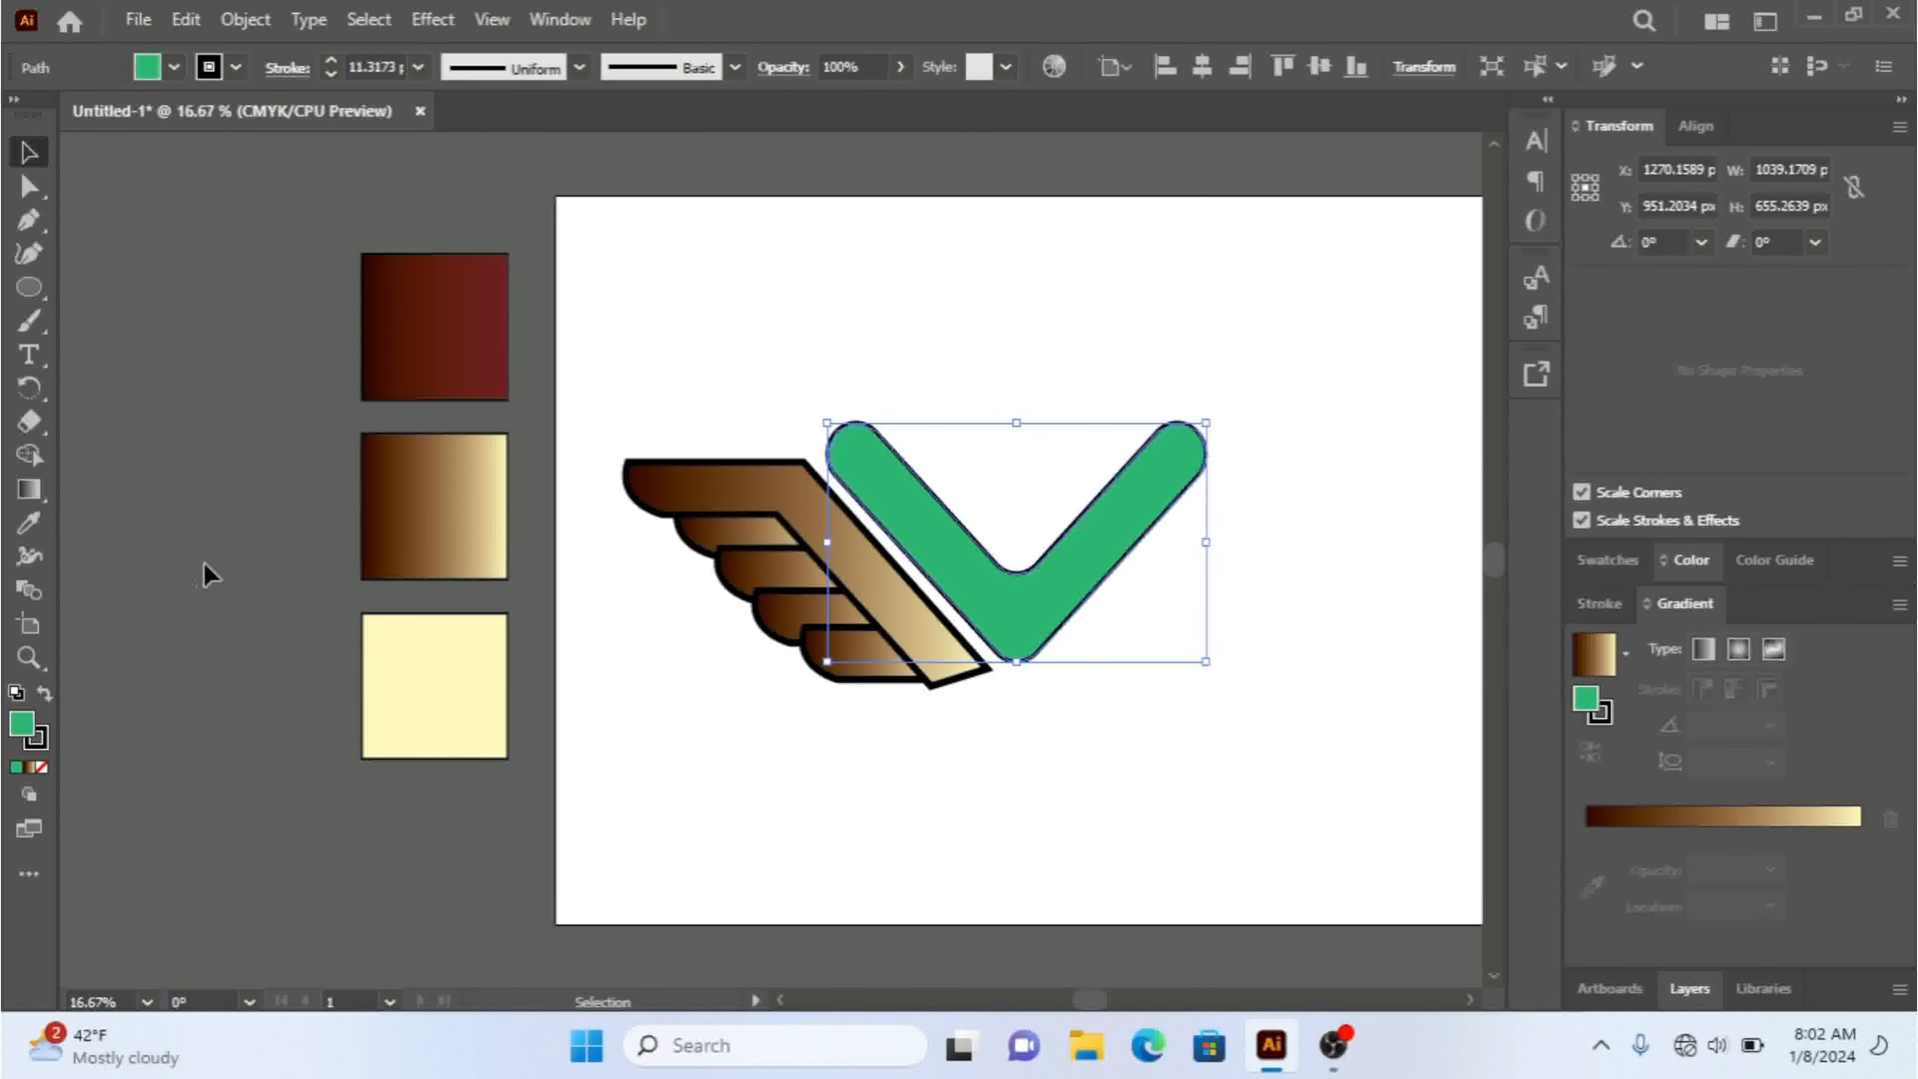
pyautogui.click(27, 523)
pyautogui.click(415, 476)
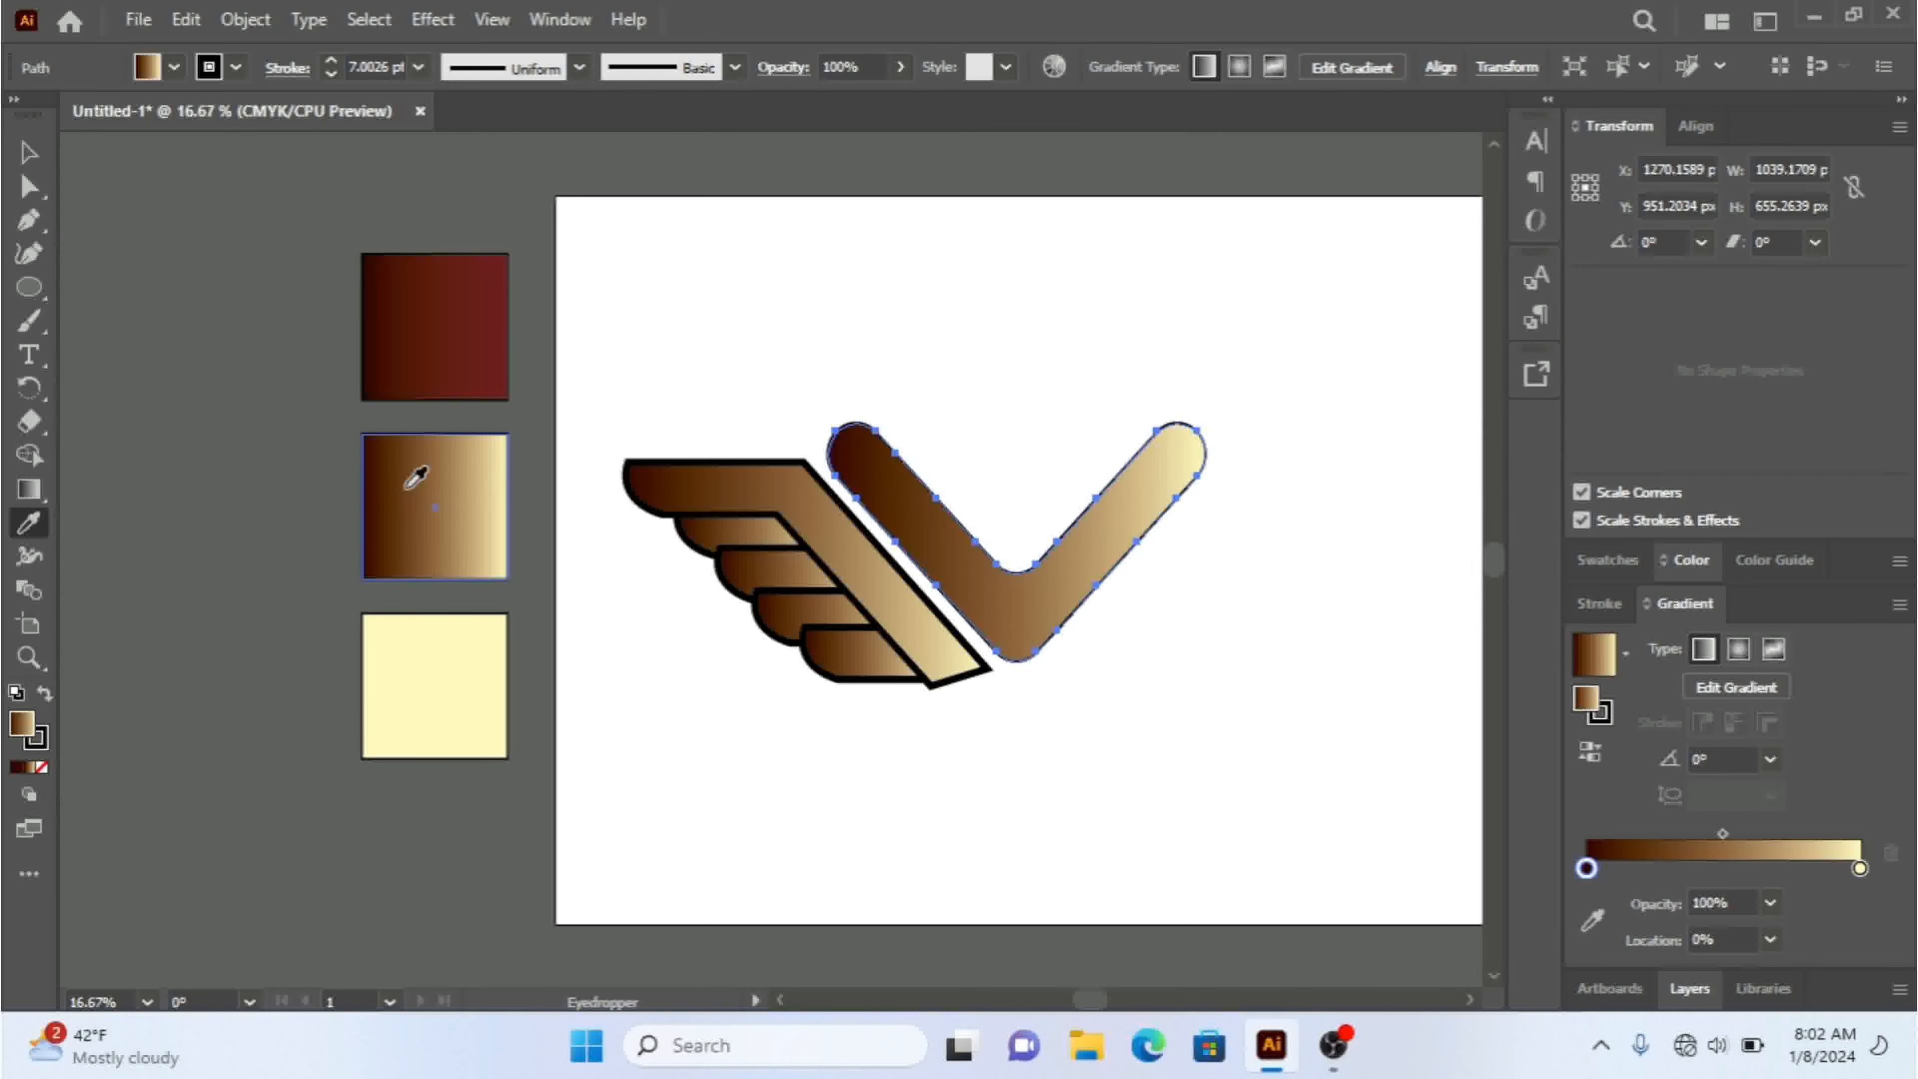
pyautogui.click(432, 272)
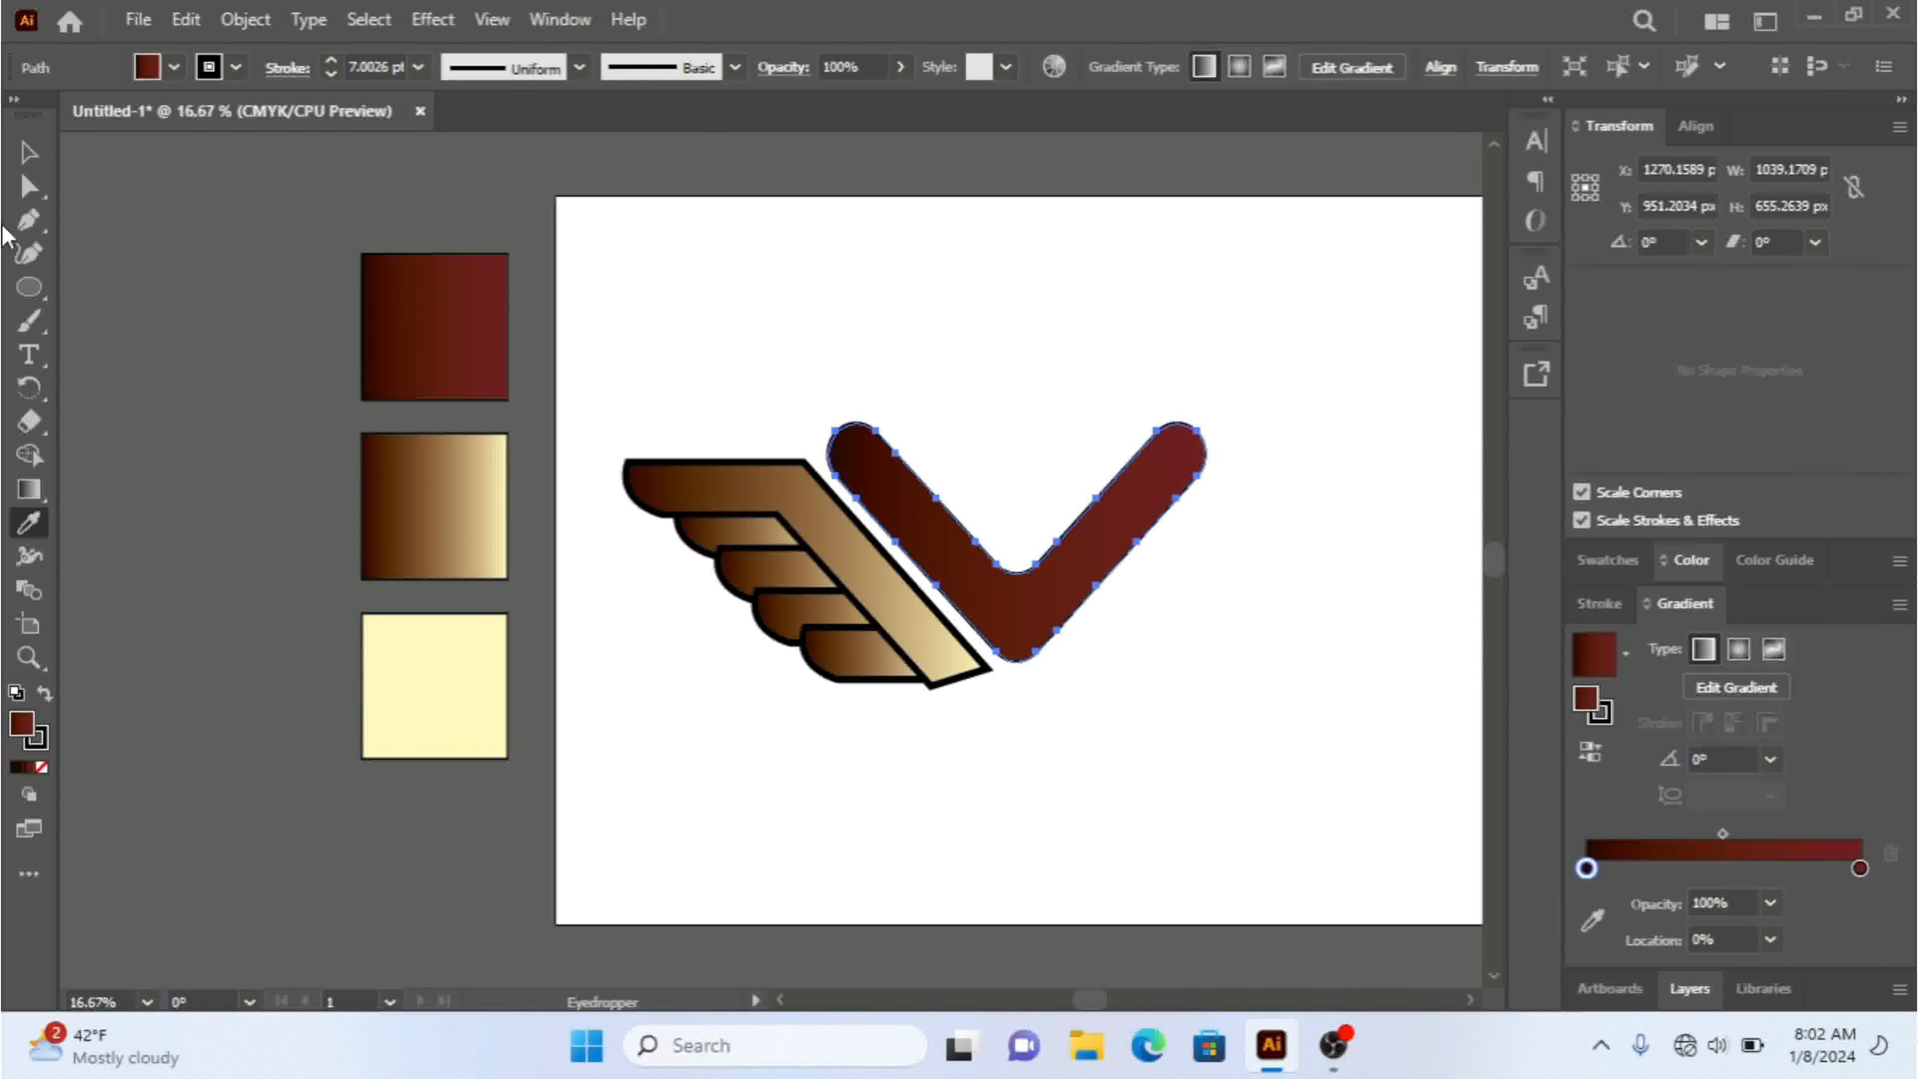
pyautogui.click(29, 152)
pyautogui.click(1023, 876)
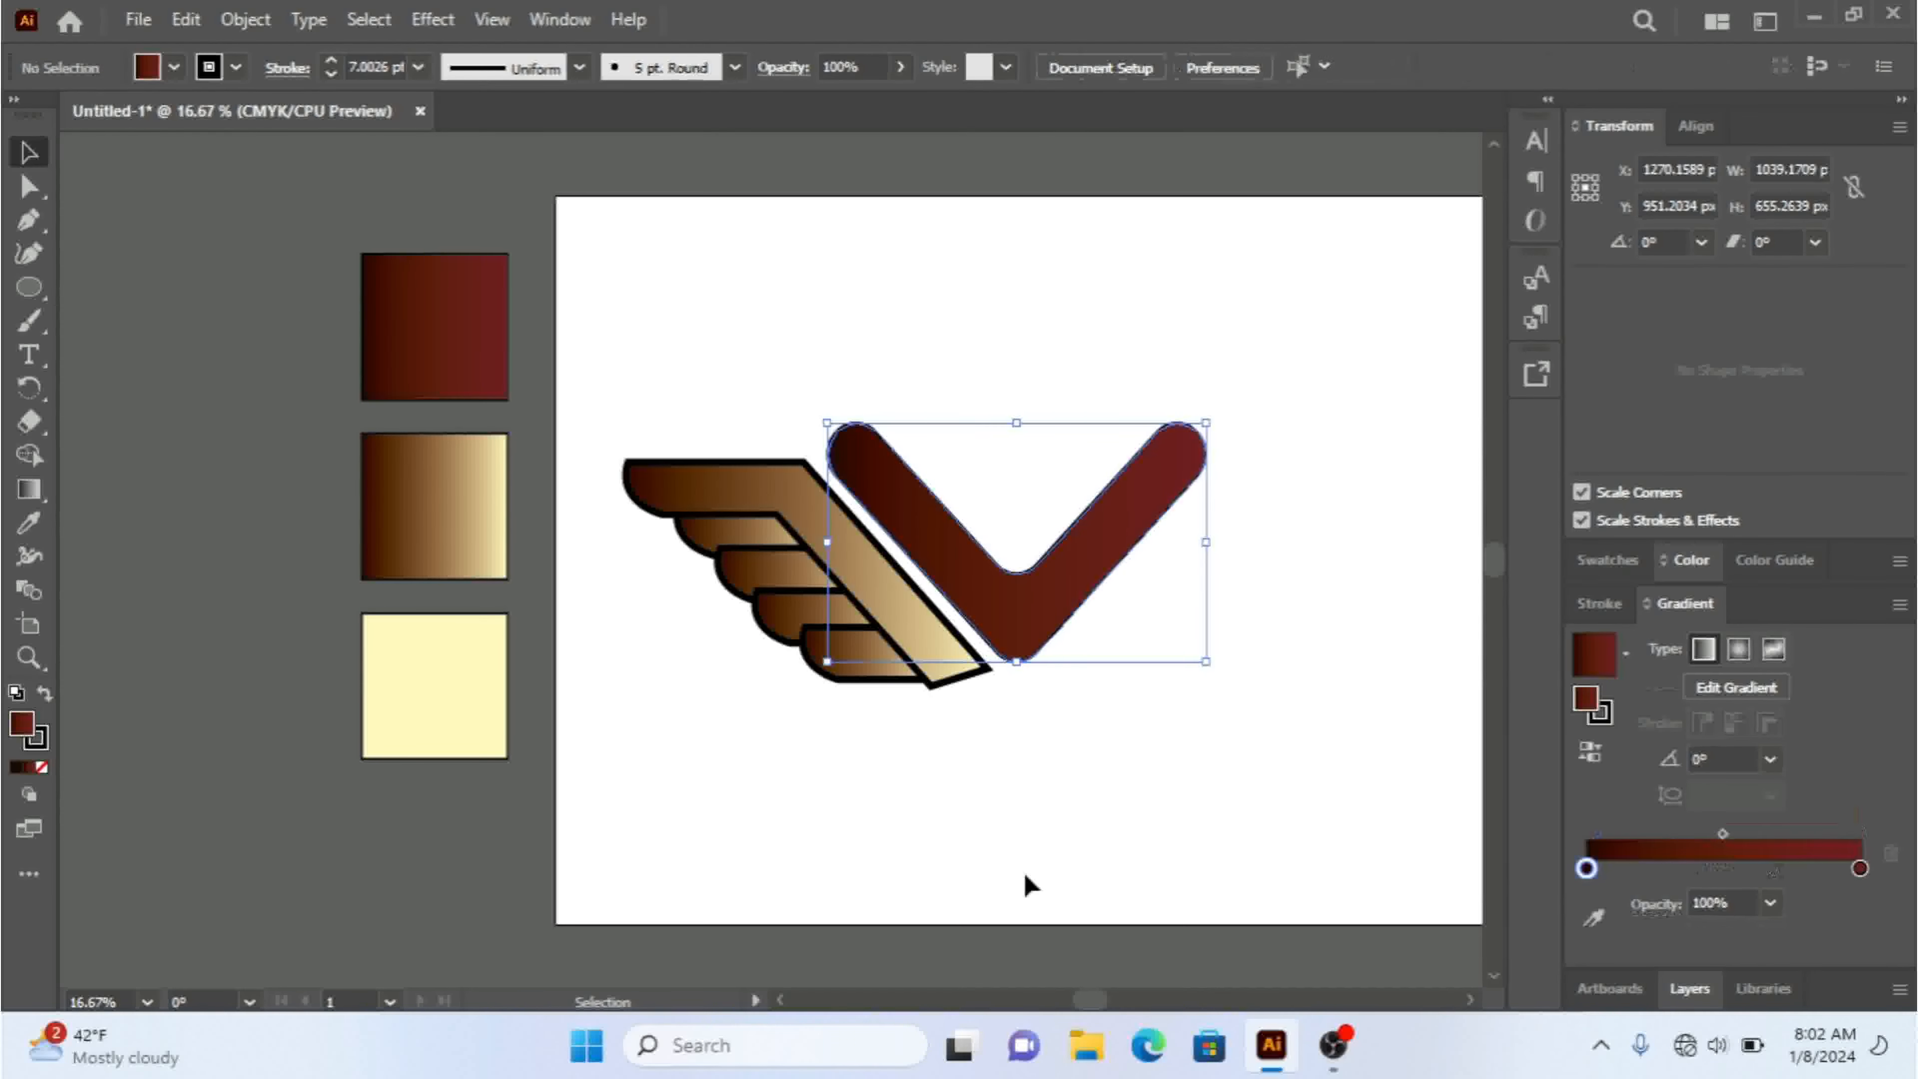
pyautogui.click(656, 503)
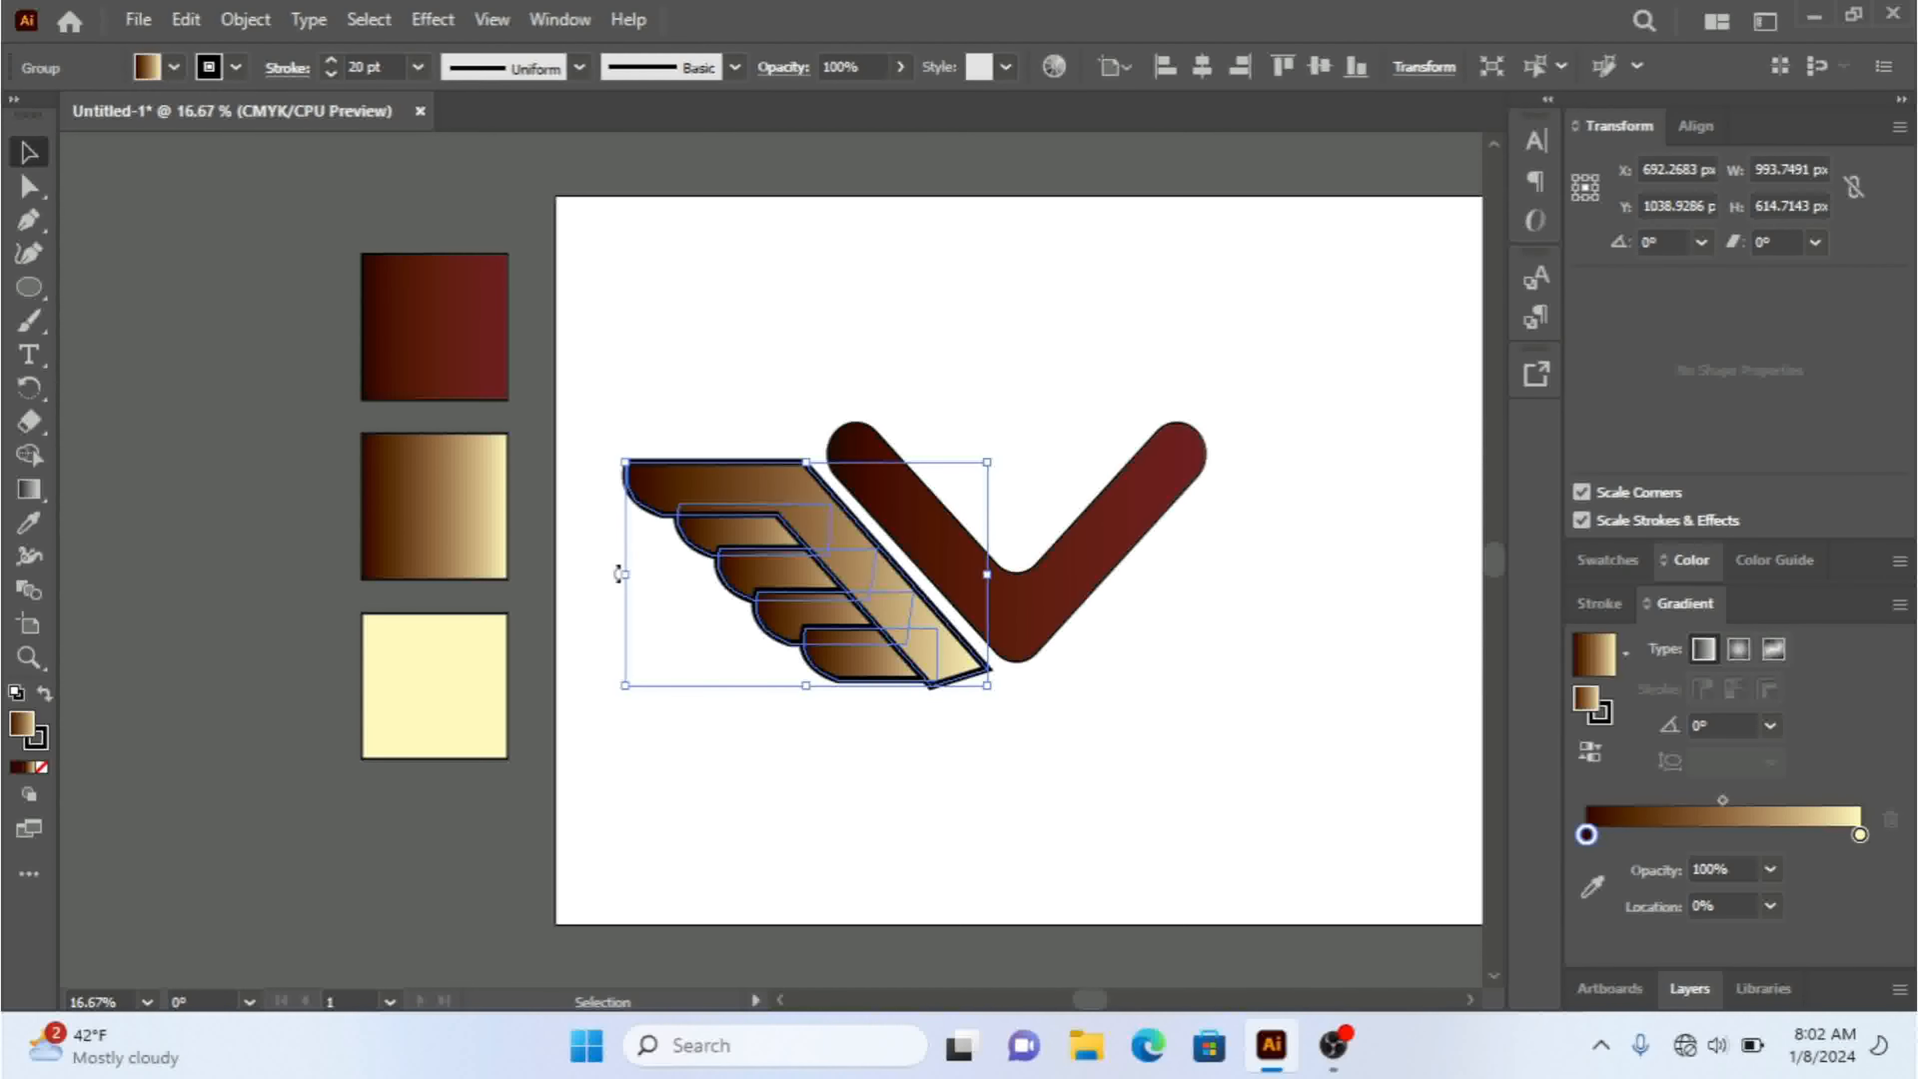
pyautogui.click(909, 797)
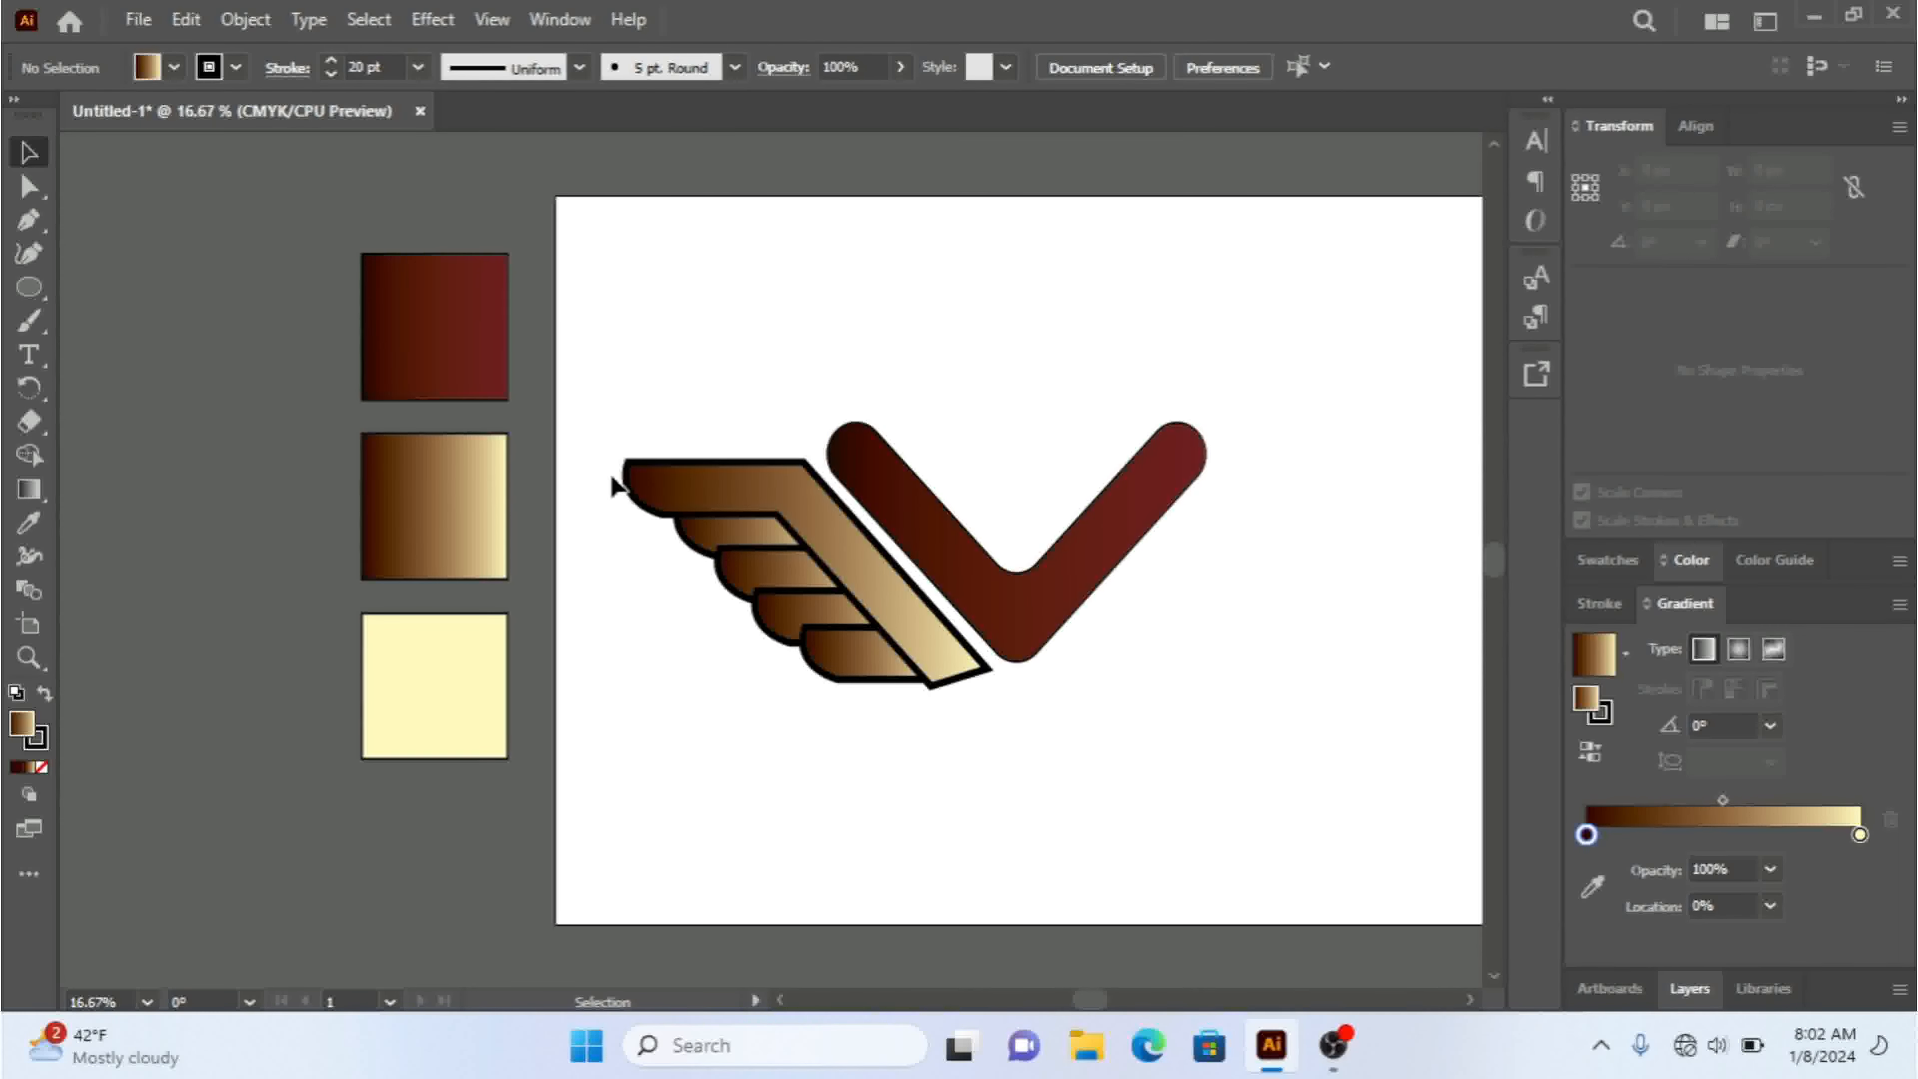
pyautogui.moveTo(588, 430); pyautogui.dragTo(830, 613)
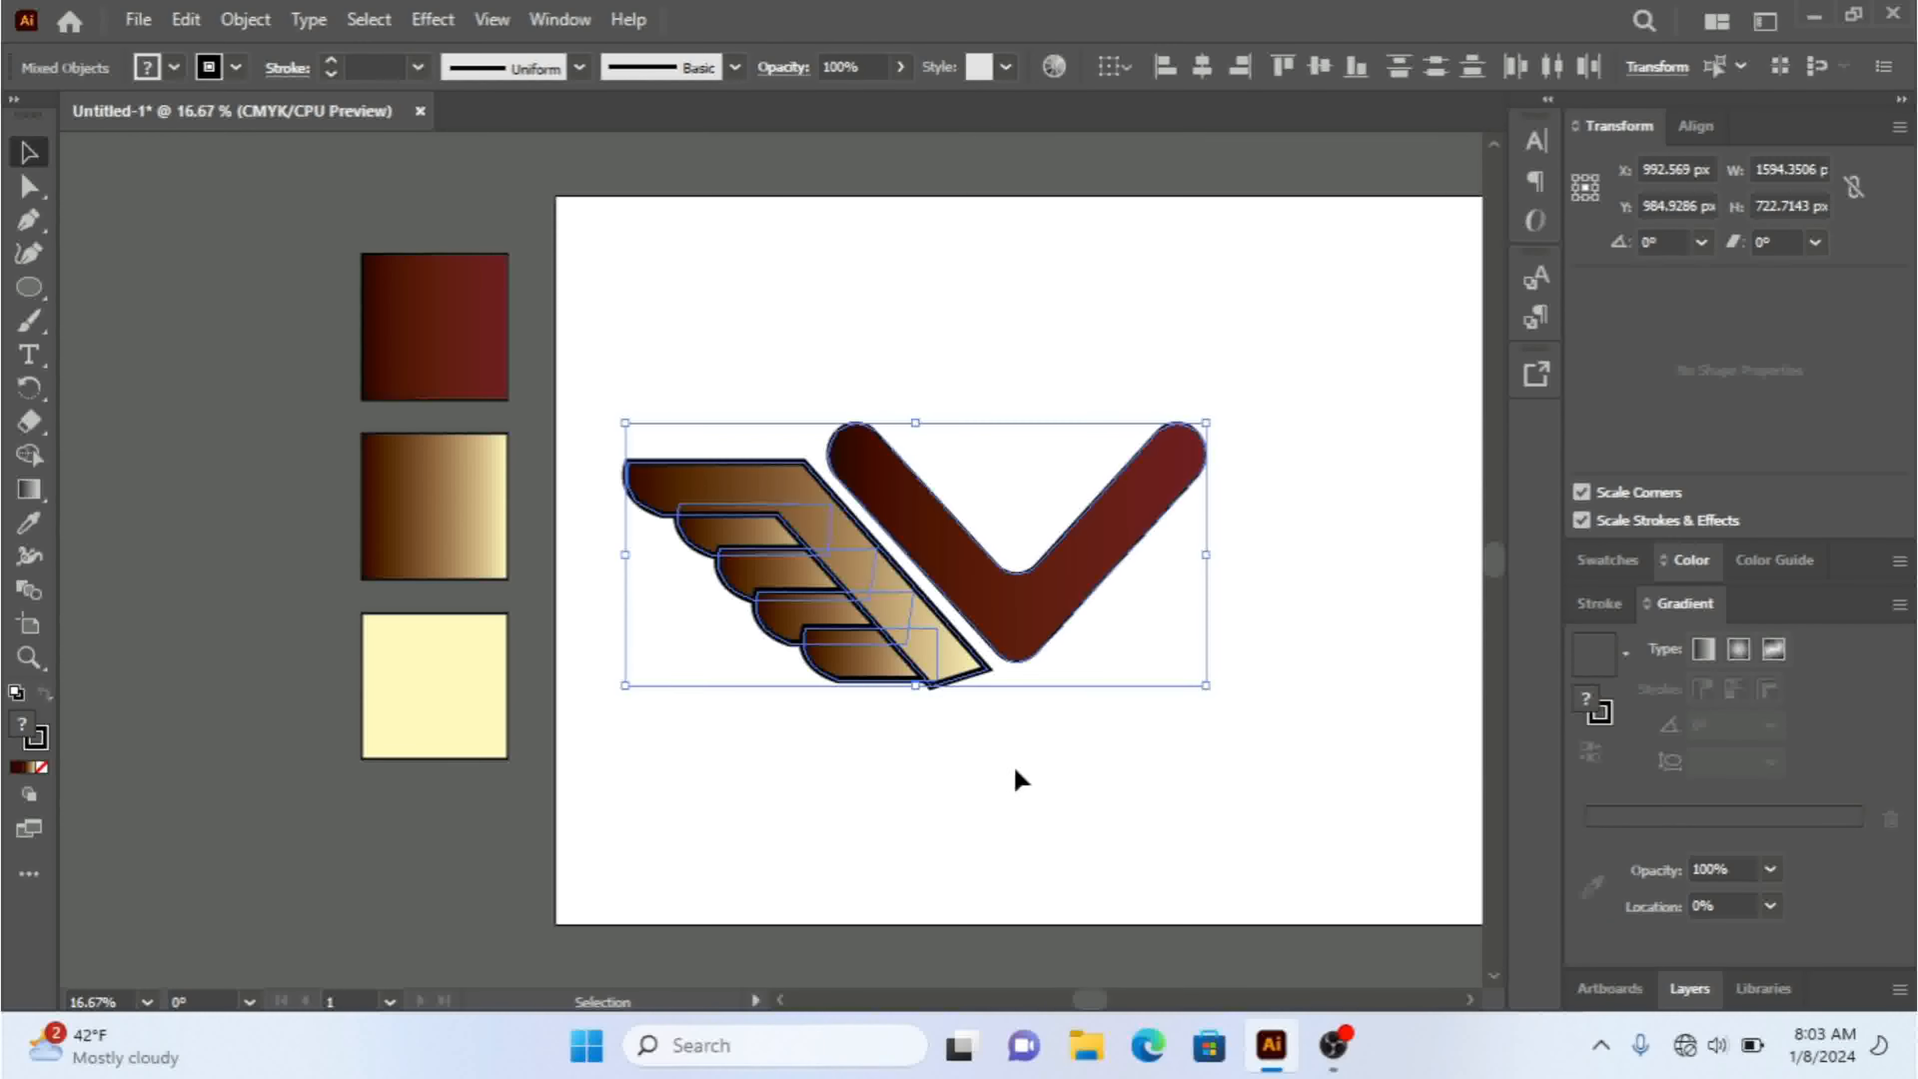
pyautogui.click(1018, 779)
# - Duplicate the wing group and reflect the copy left to right, placing it alongside the V's right arm
pyautogui.click(841, 589)
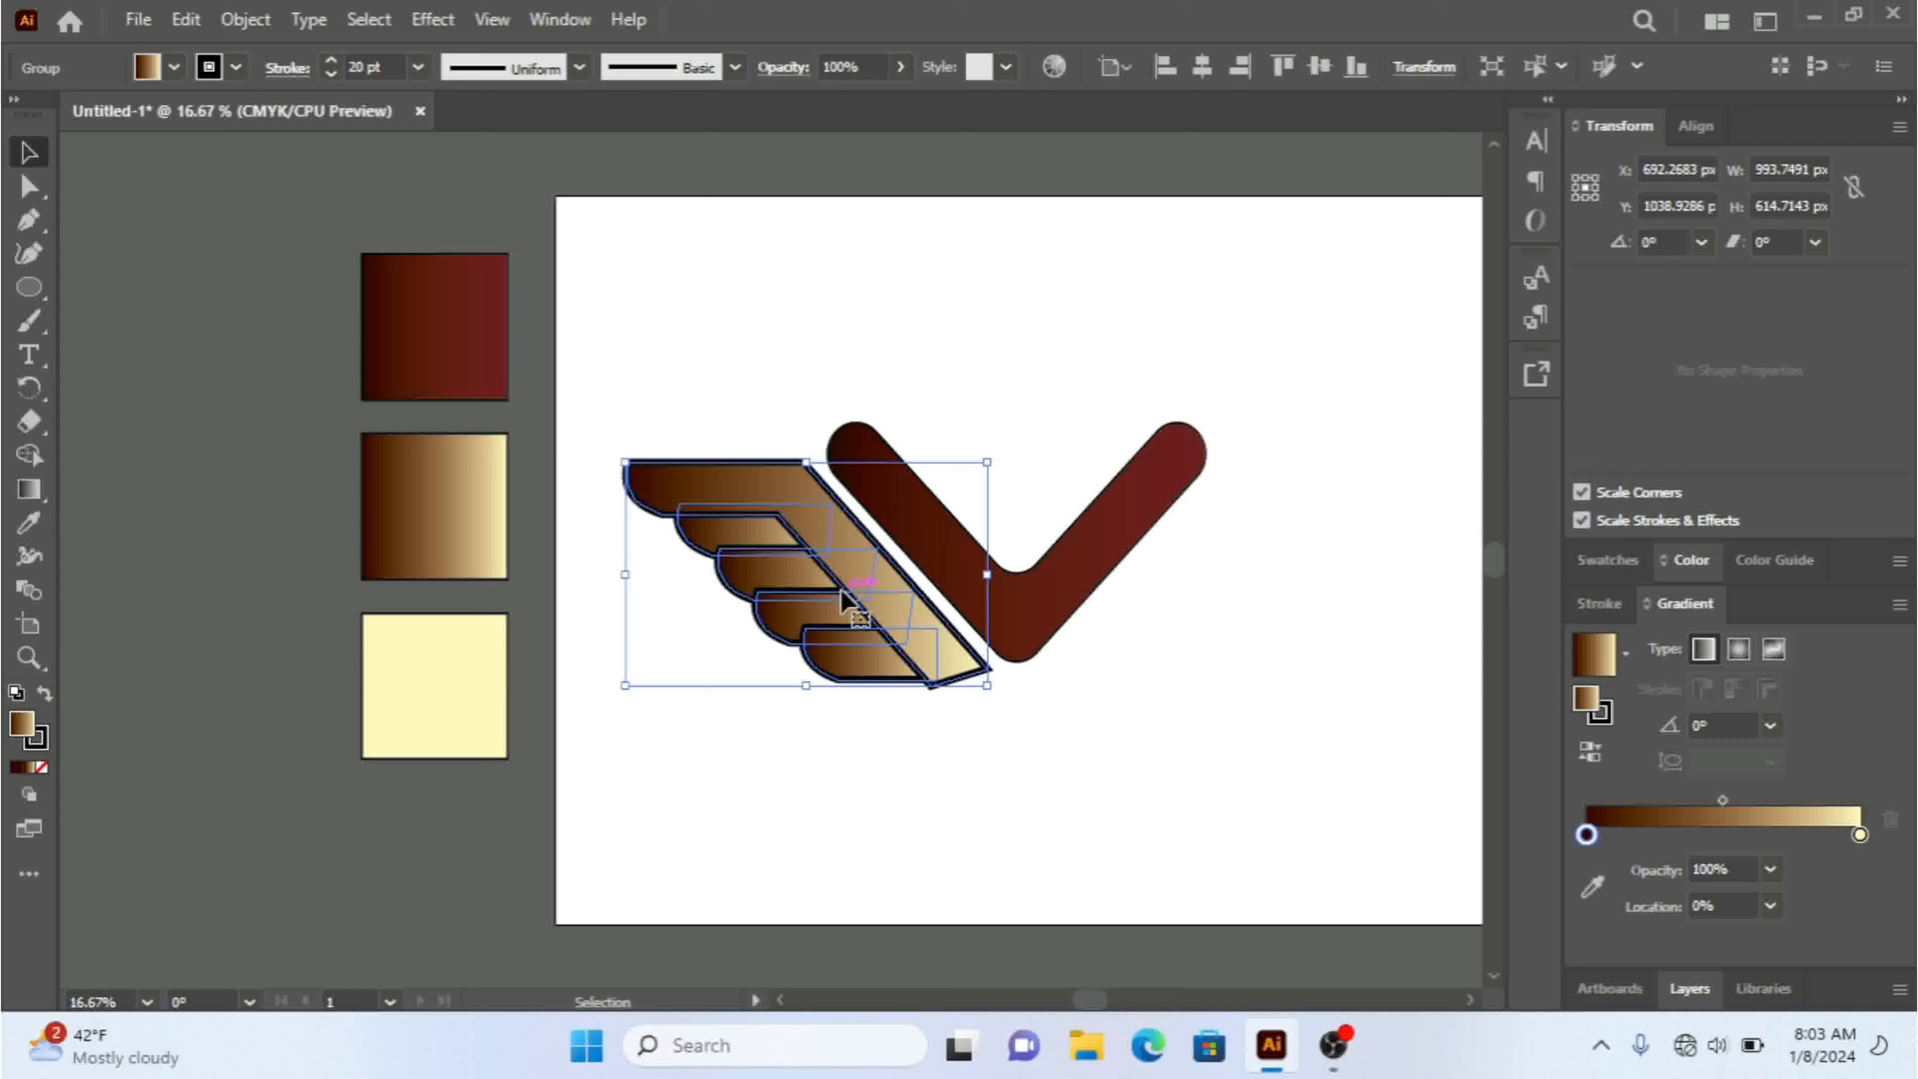
pyautogui.moveTo(845, 599); pyautogui.dragTo(1167, 601)
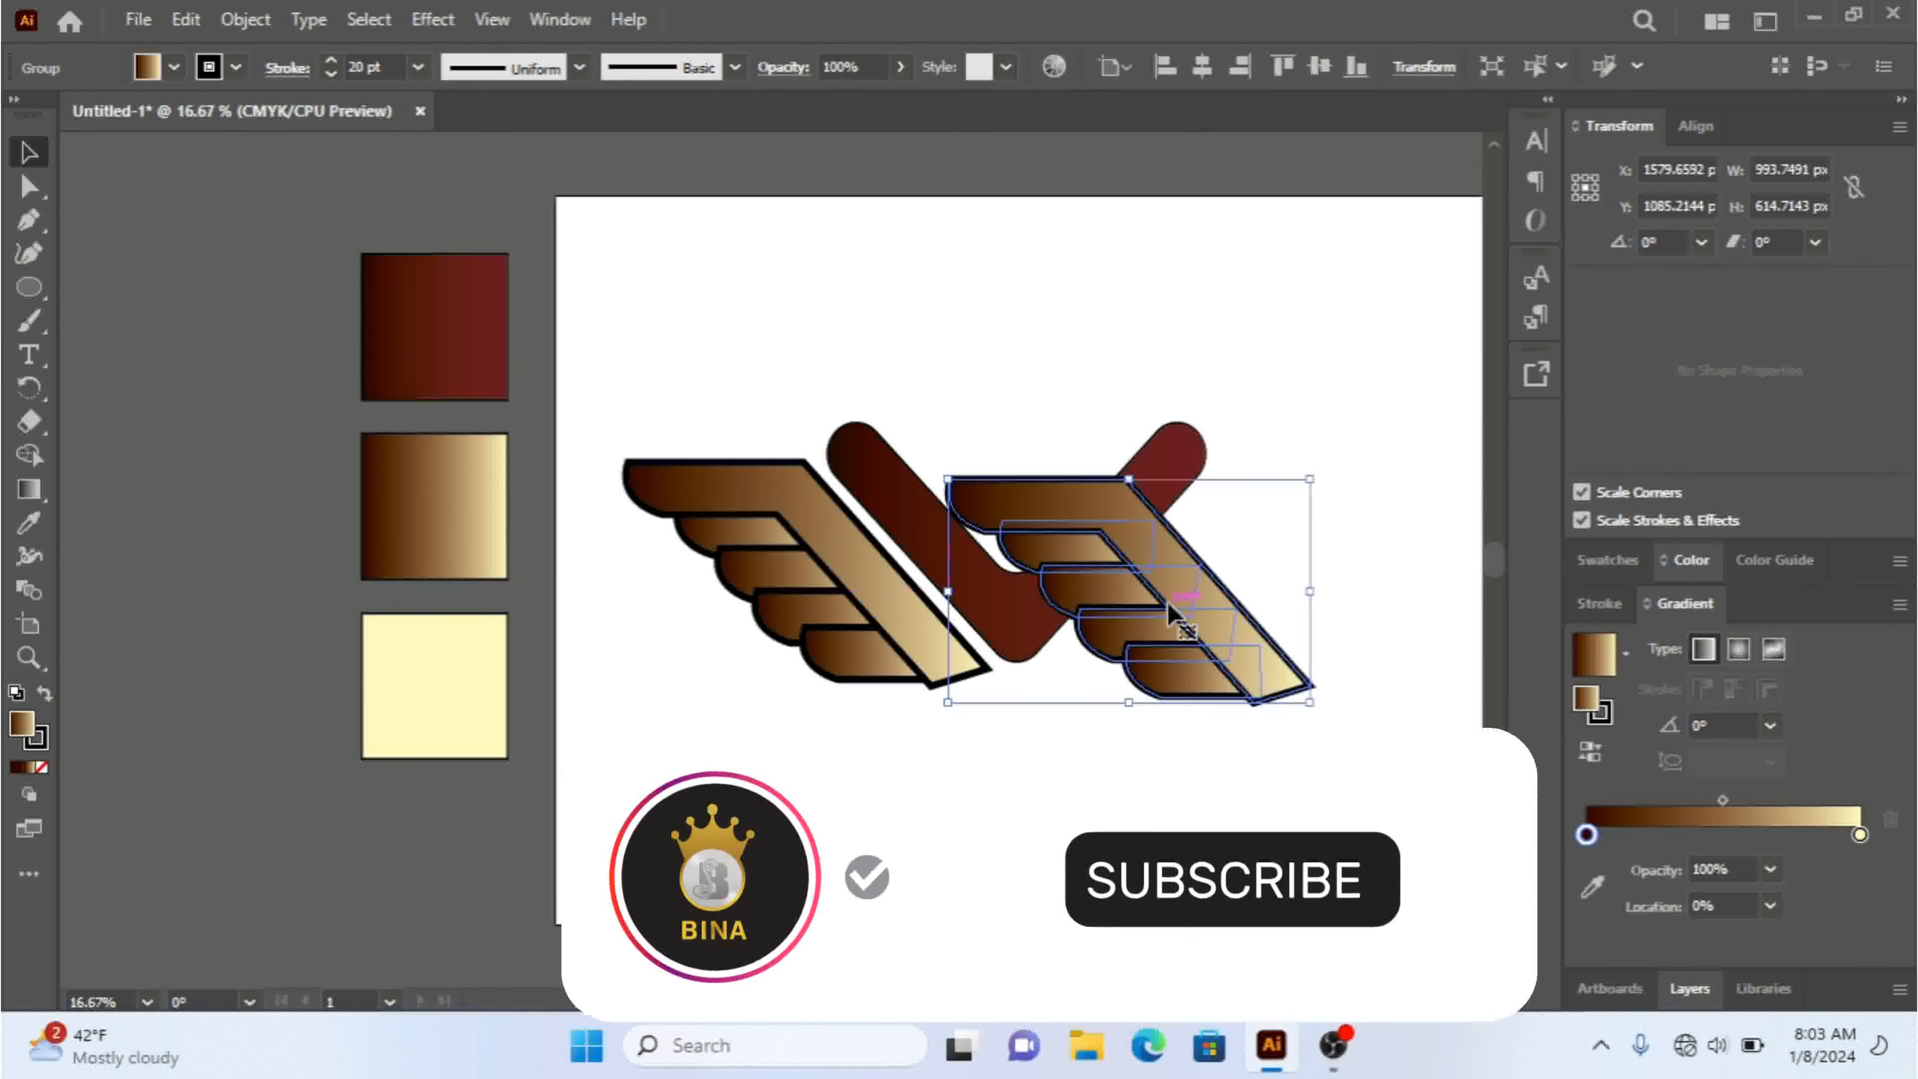
pyautogui.rightClick(1169, 601)
pyautogui.moveTo(1283, 801)
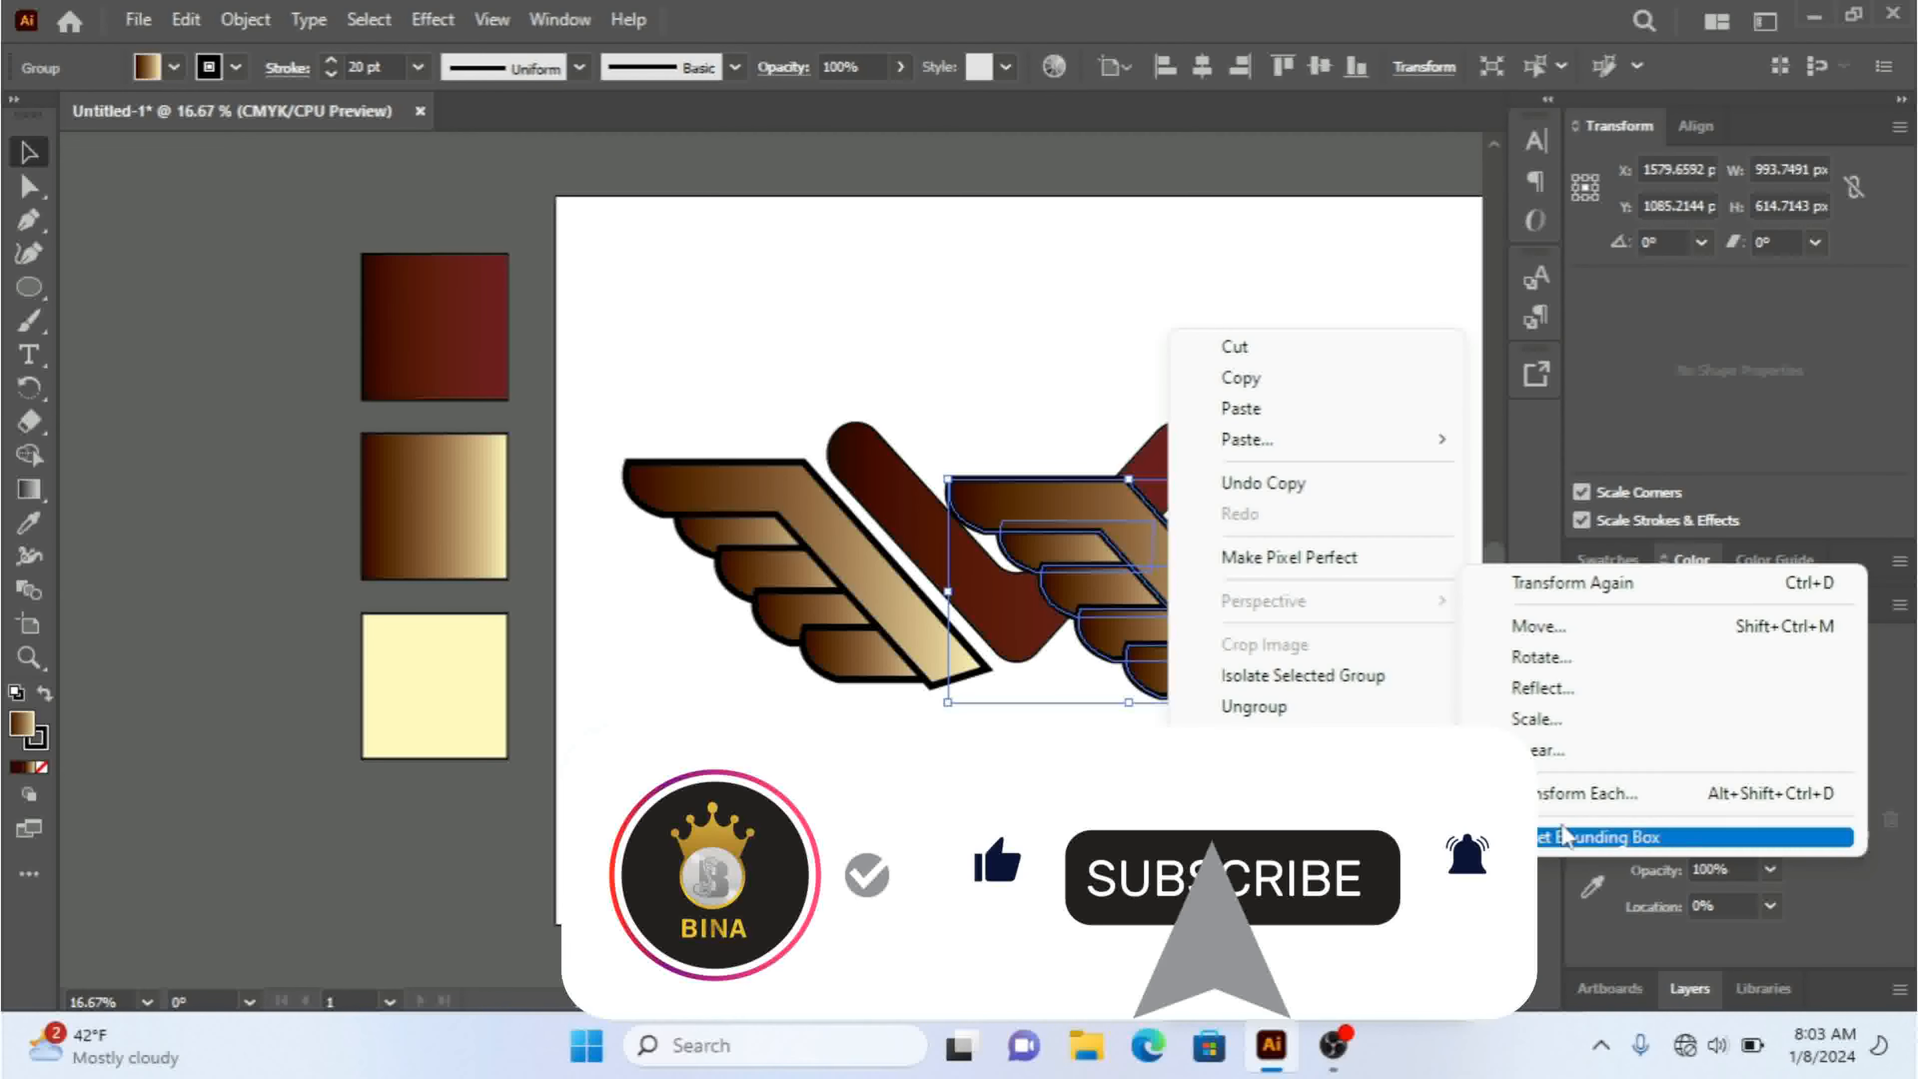
pyautogui.click(1574, 687)
pyautogui.click(967, 694)
pyautogui.moveTo(1121, 631); pyautogui.dragTo(1221, 631)
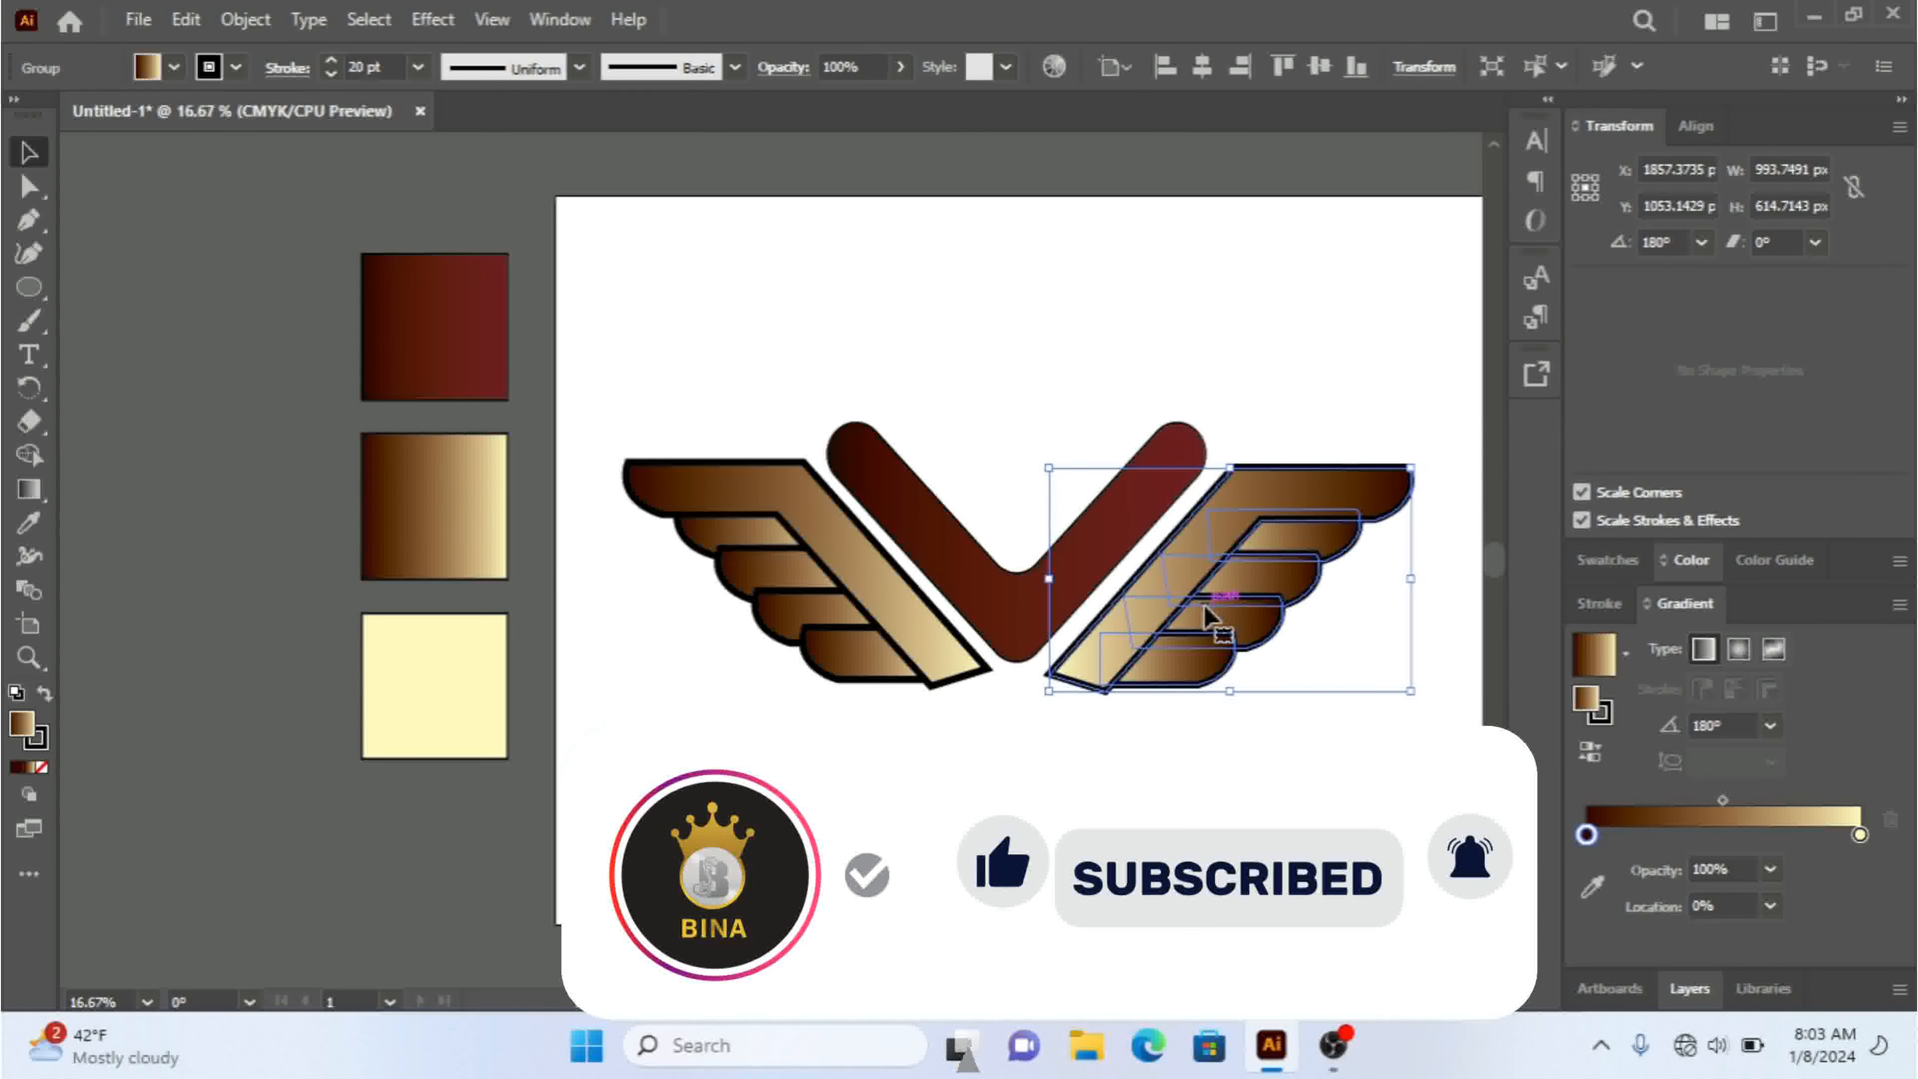
# - Align the two wings by their vertical centres and group them
pyautogui.keyDown('shift'); pyautogui.click(876, 621); pyautogui.keyUp('shift')
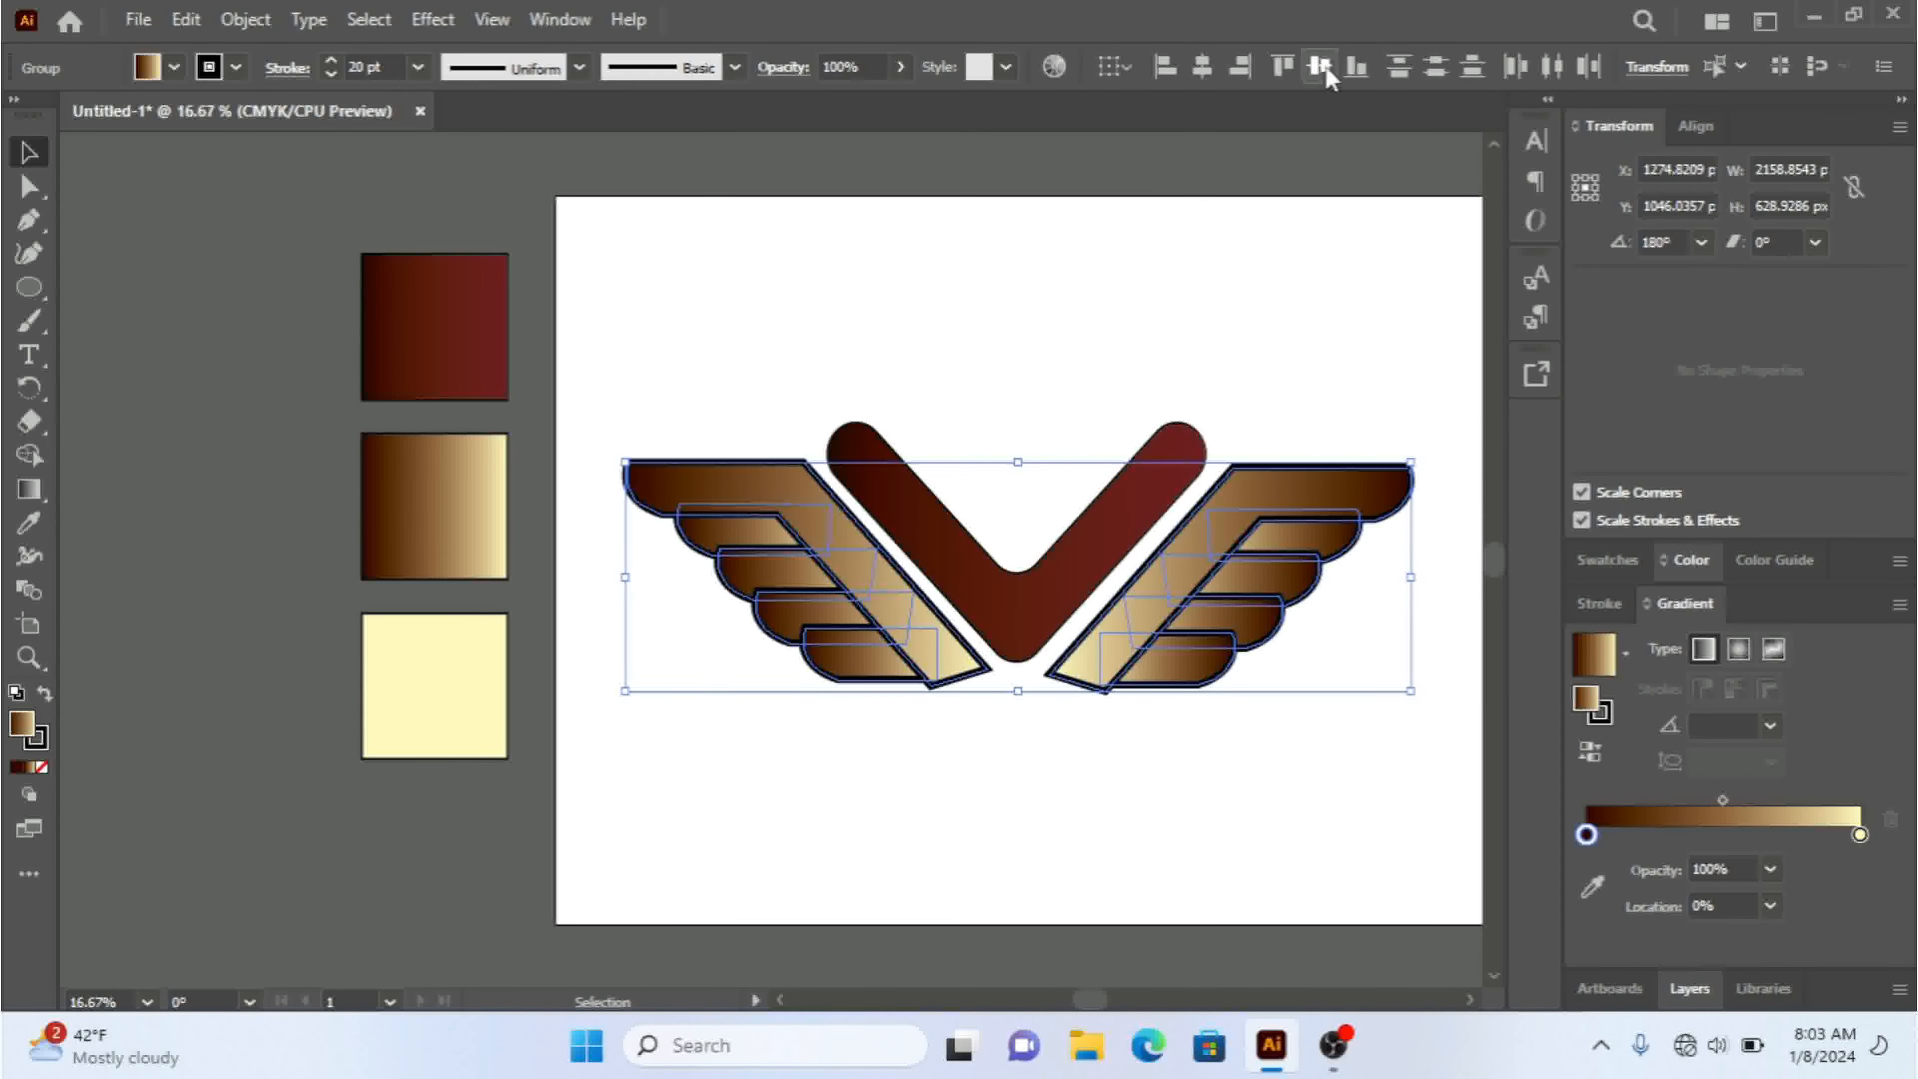
pyautogui.click(1323, 69)
pyautogui.rightClick(1197, 598)
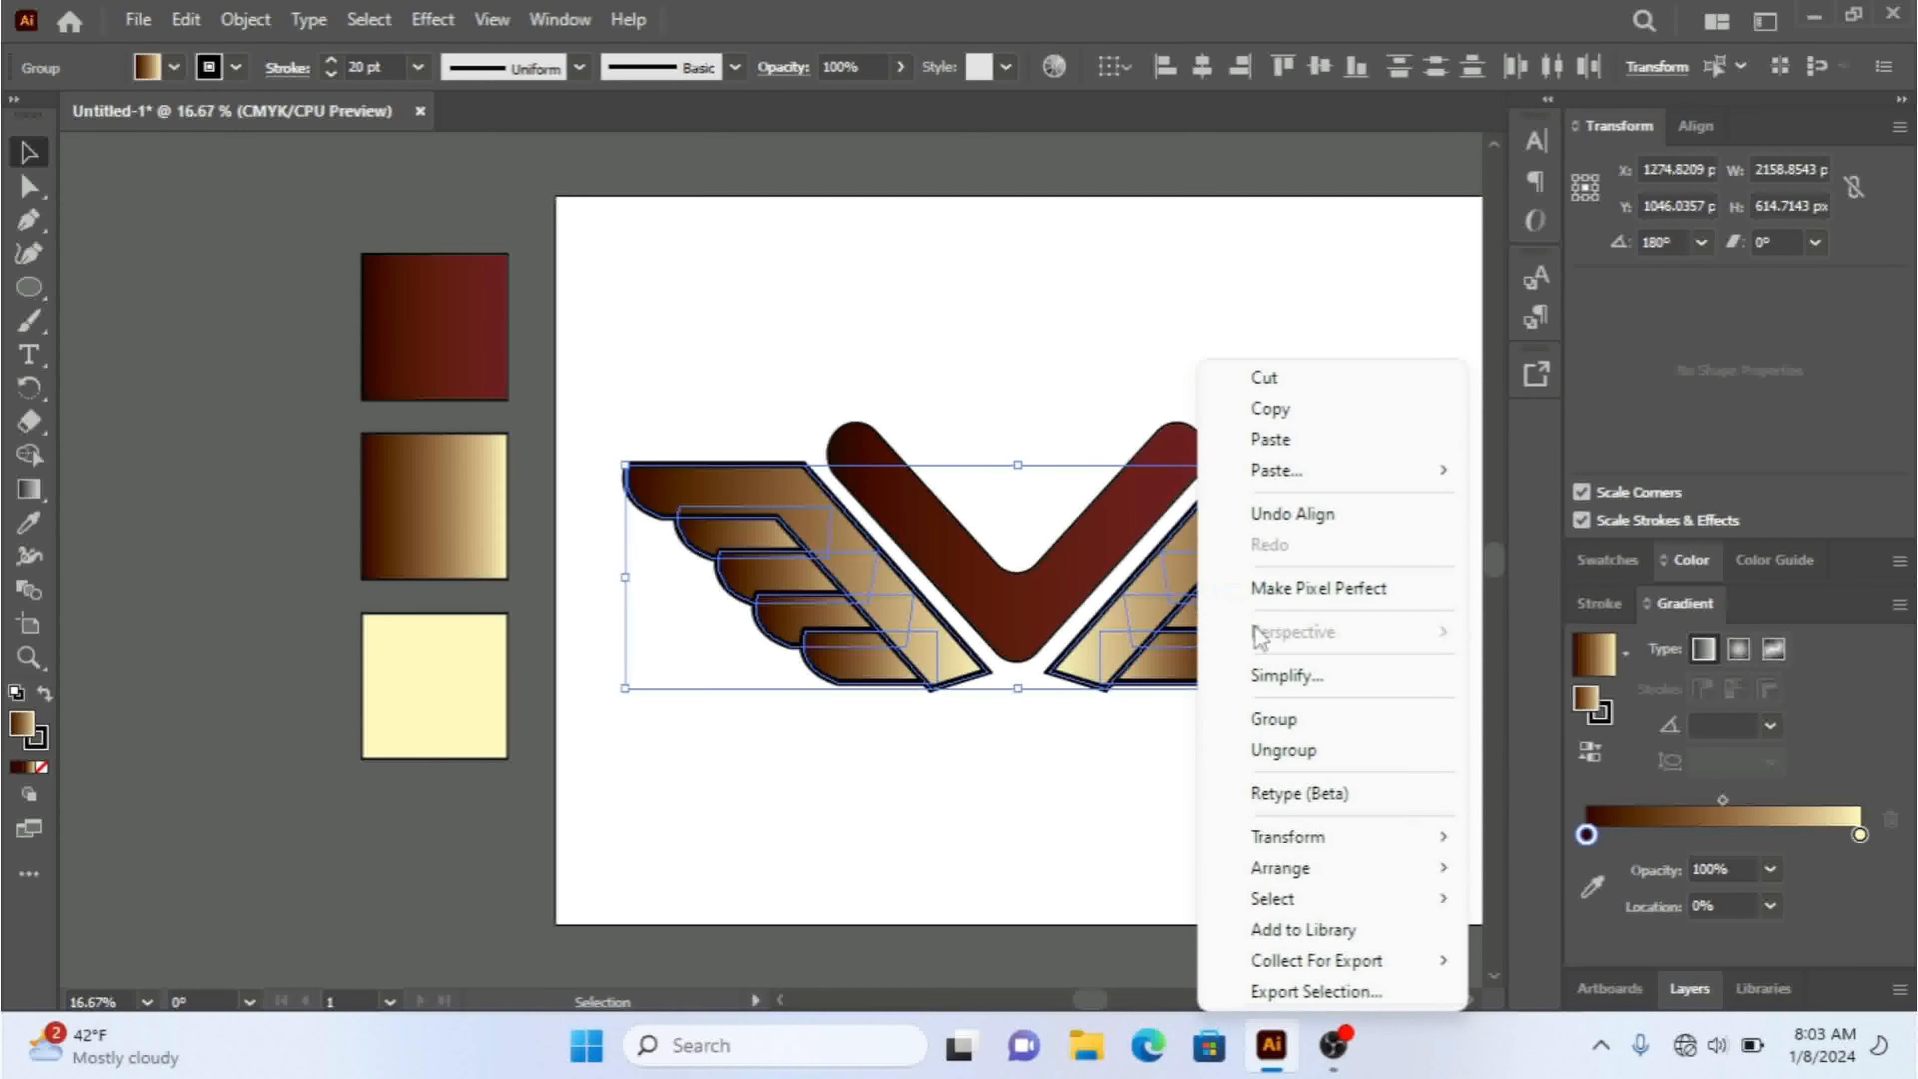
pyautogui.click(1300, 719)
# - Align the V and the wing pair by their horizontal centres and deselect them
pyautogui.keyDown('shift'); pyautogui.click(1082, 578); pyautogui.keyUp('shift')
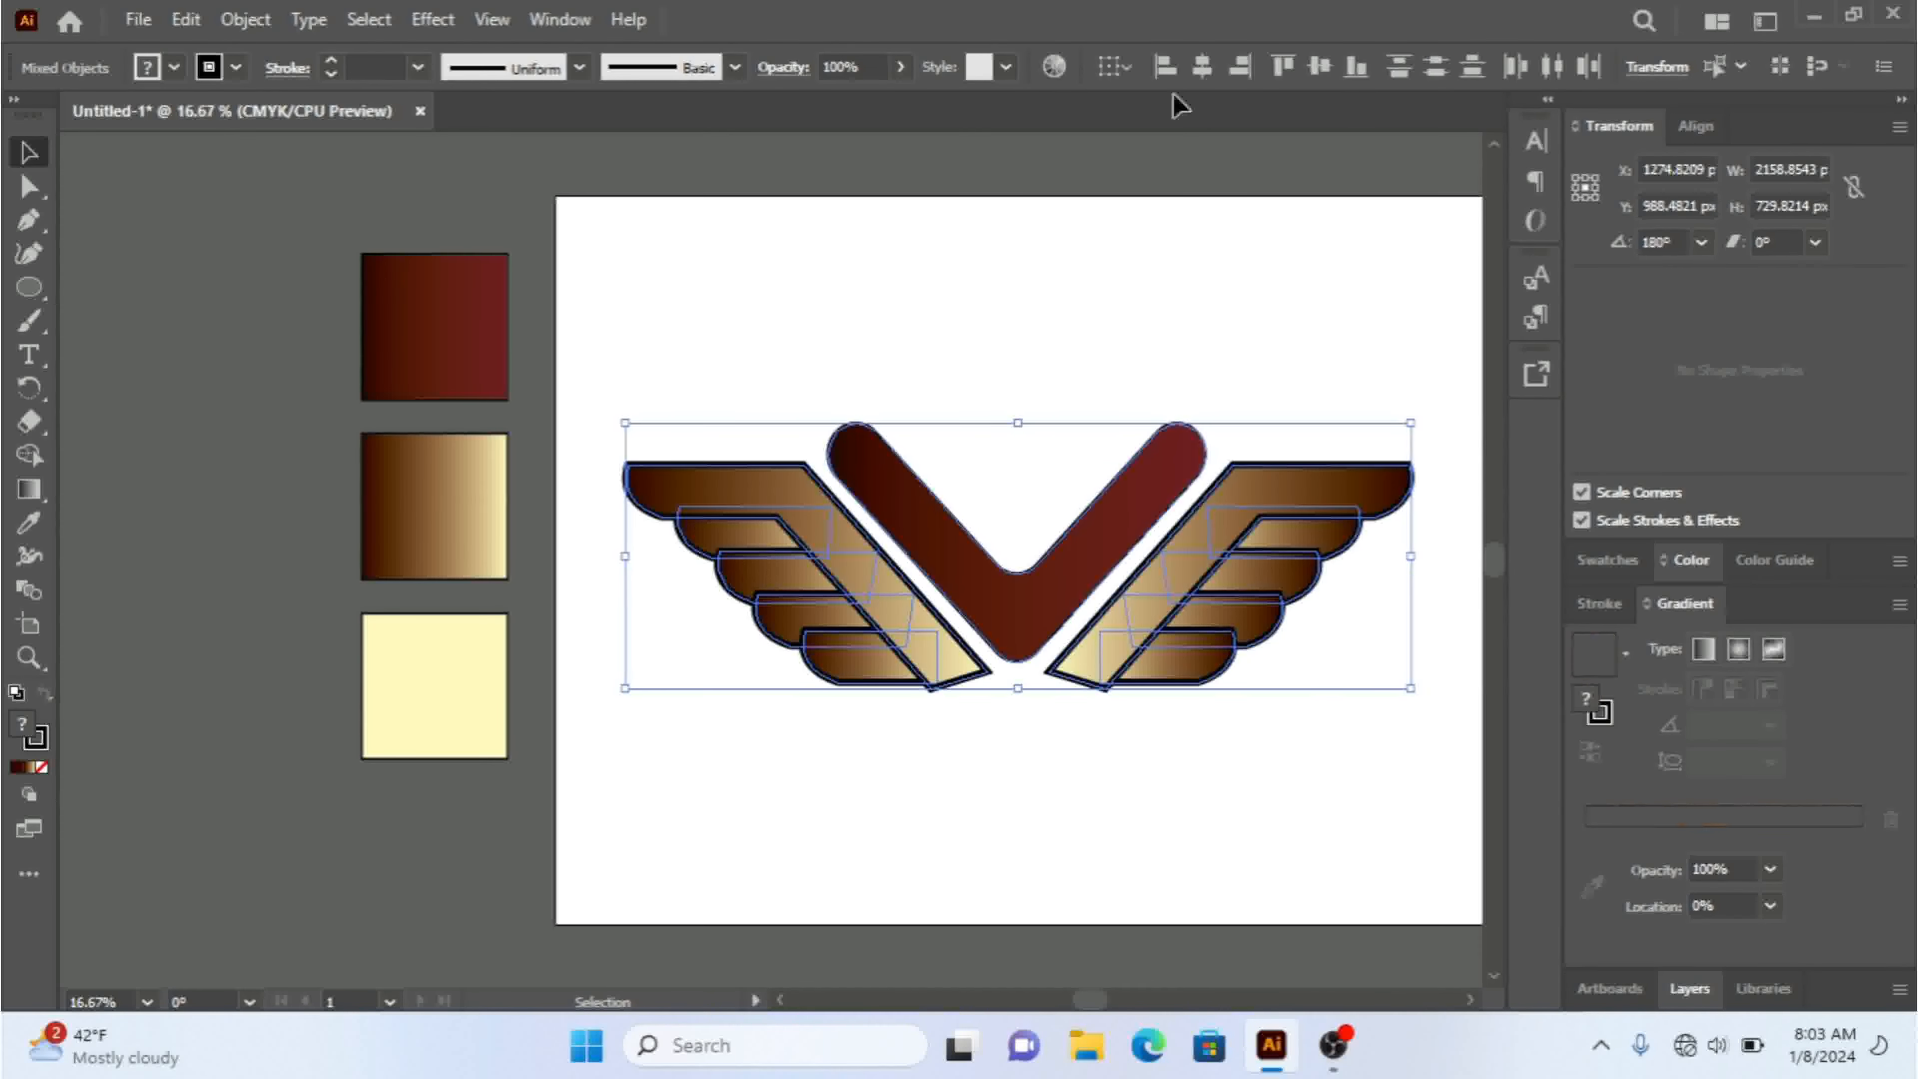
pyautogui.click(1201, 66)
pyautogui.click(1160, 217)
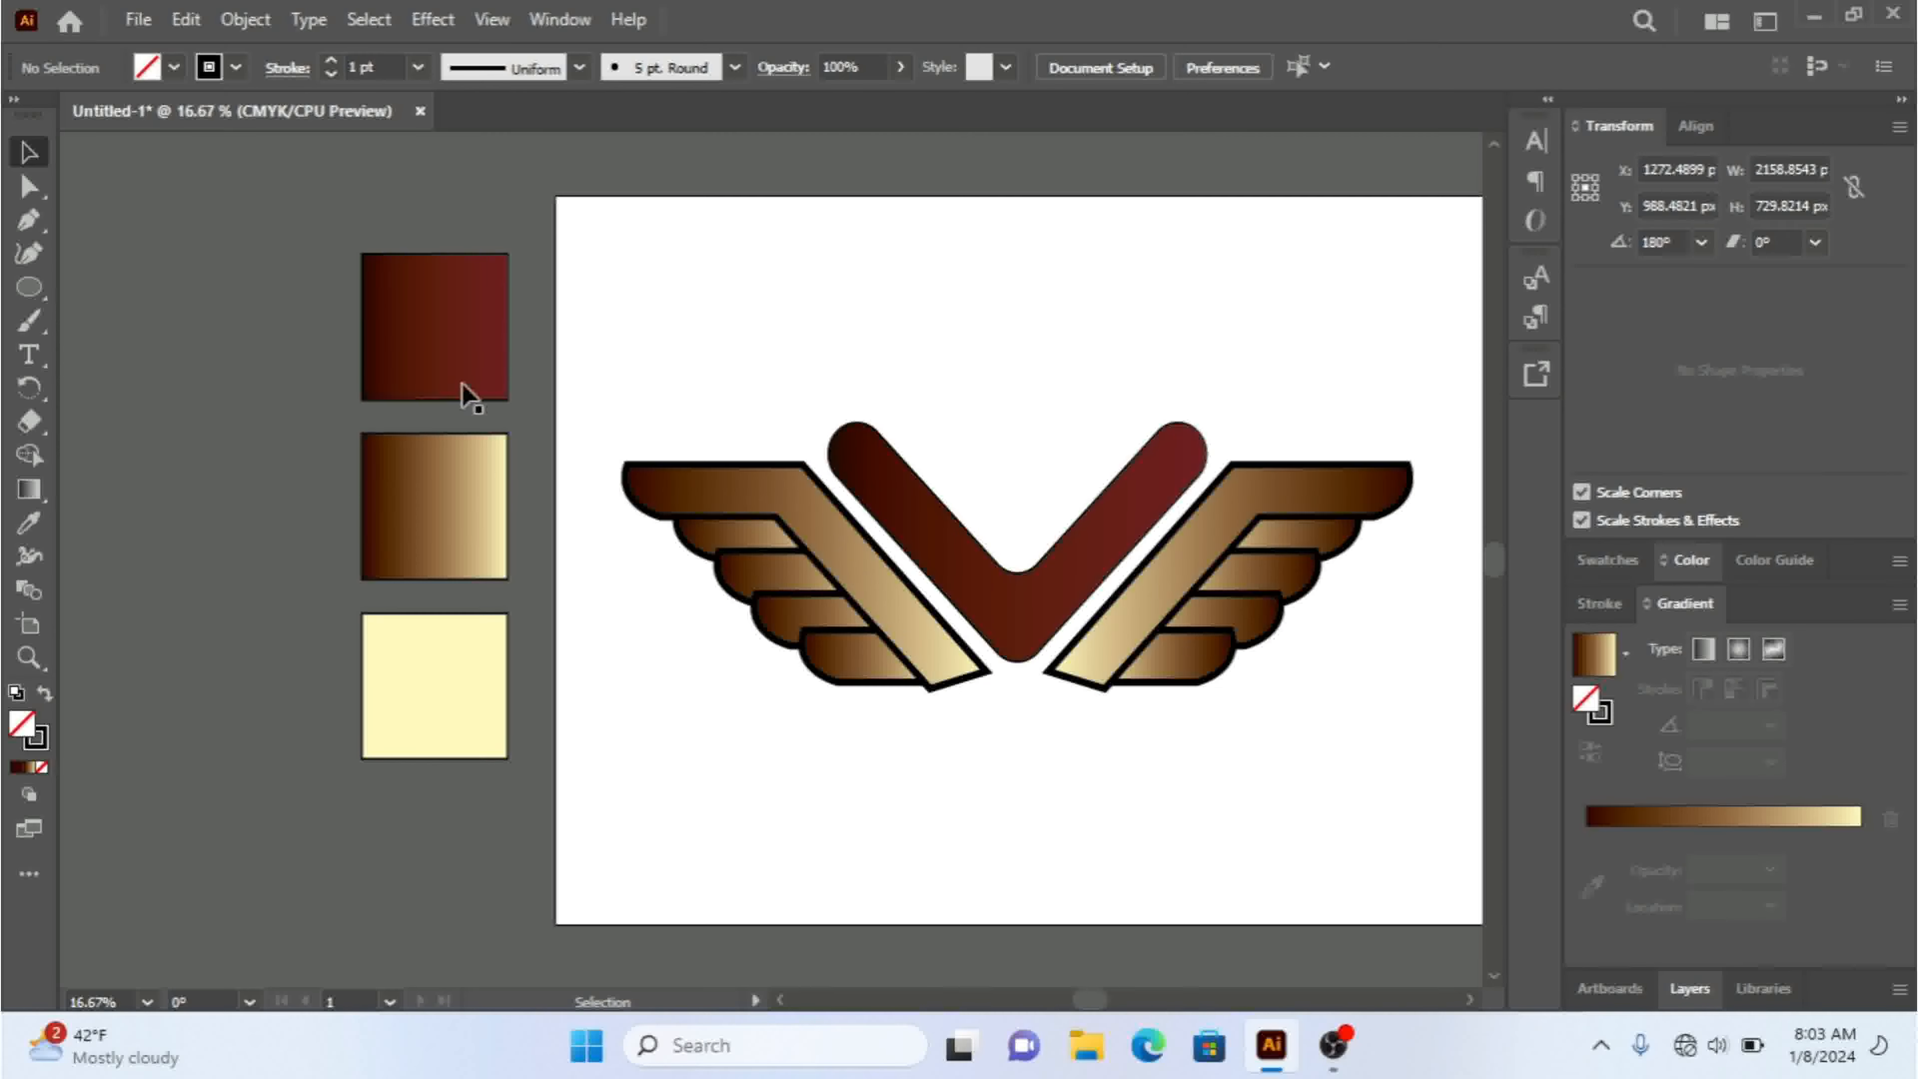
# - Set the V's stroke weight to 20 pt and deselect it
pyautogui.click(922, 560)
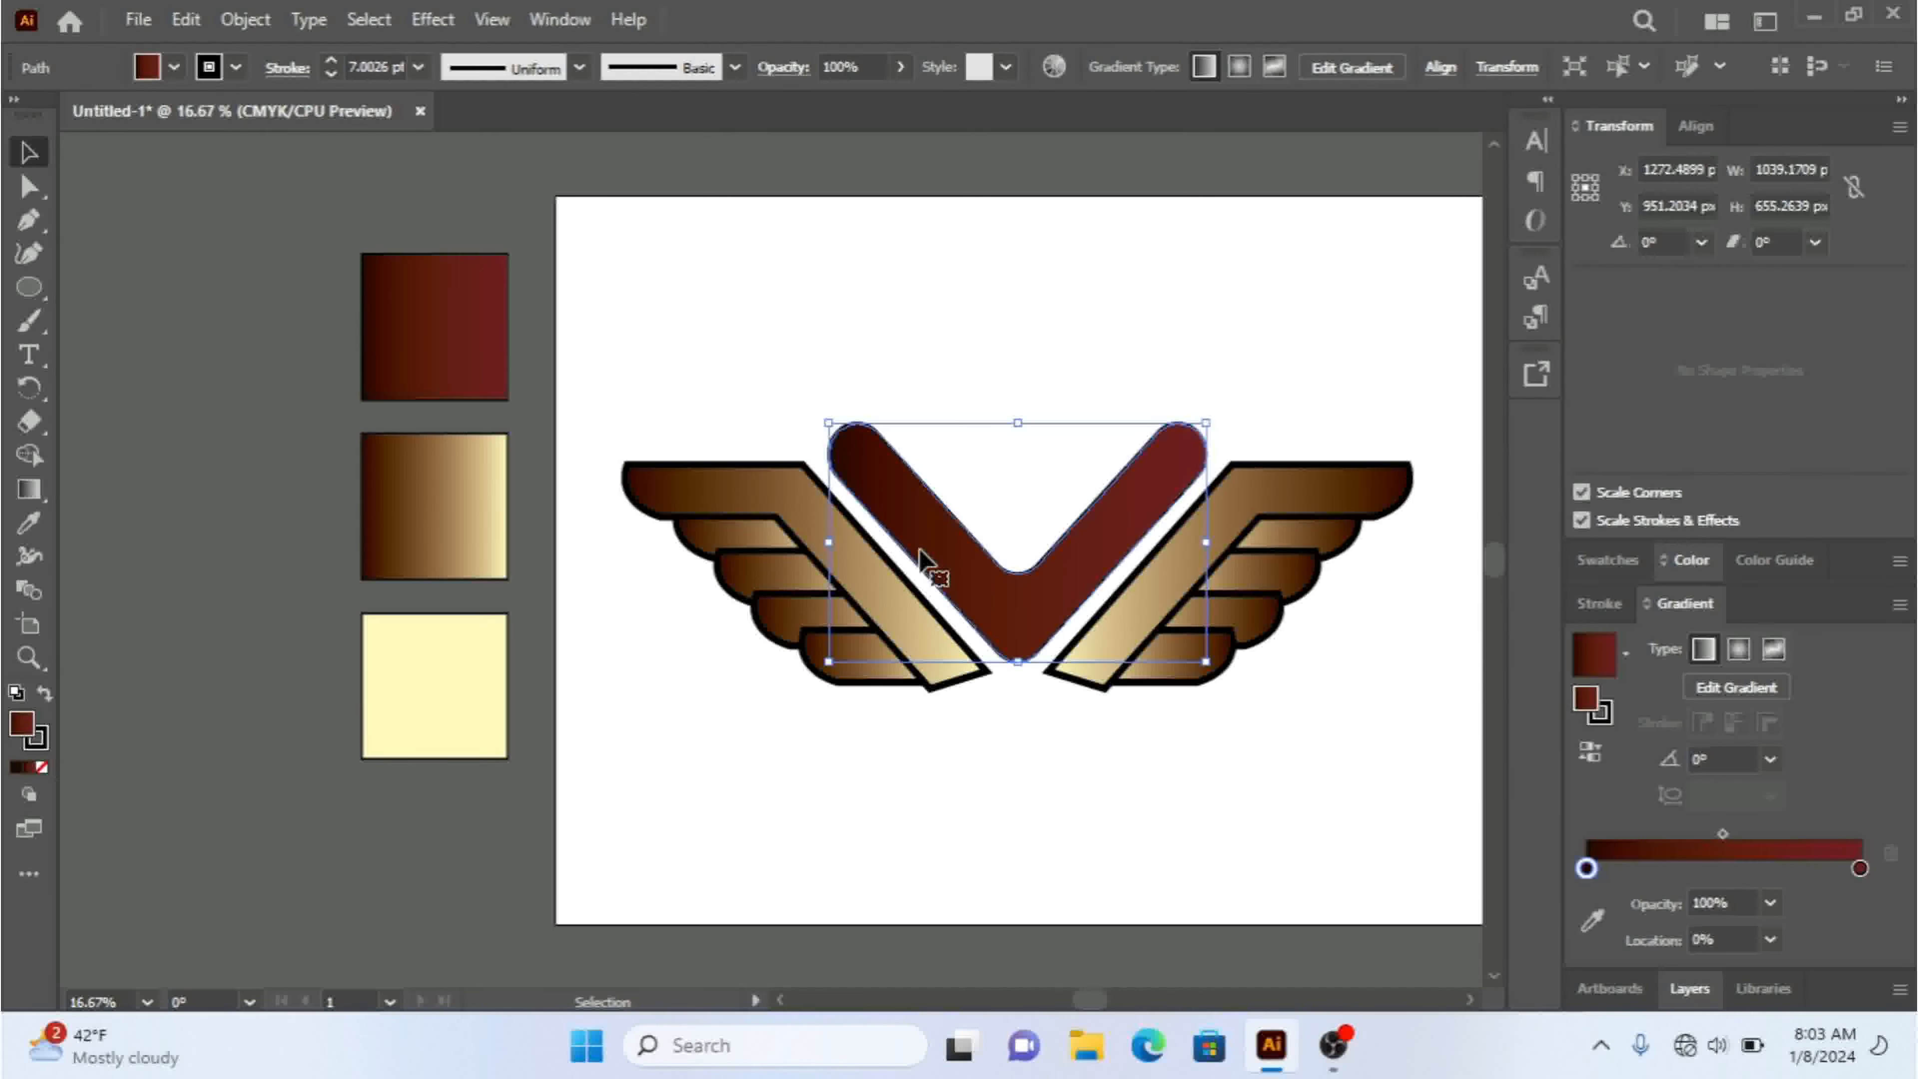
pyautogui.click(335, 60)
pyautogui.click(335, 60)
pyautogui.click(335, 61)
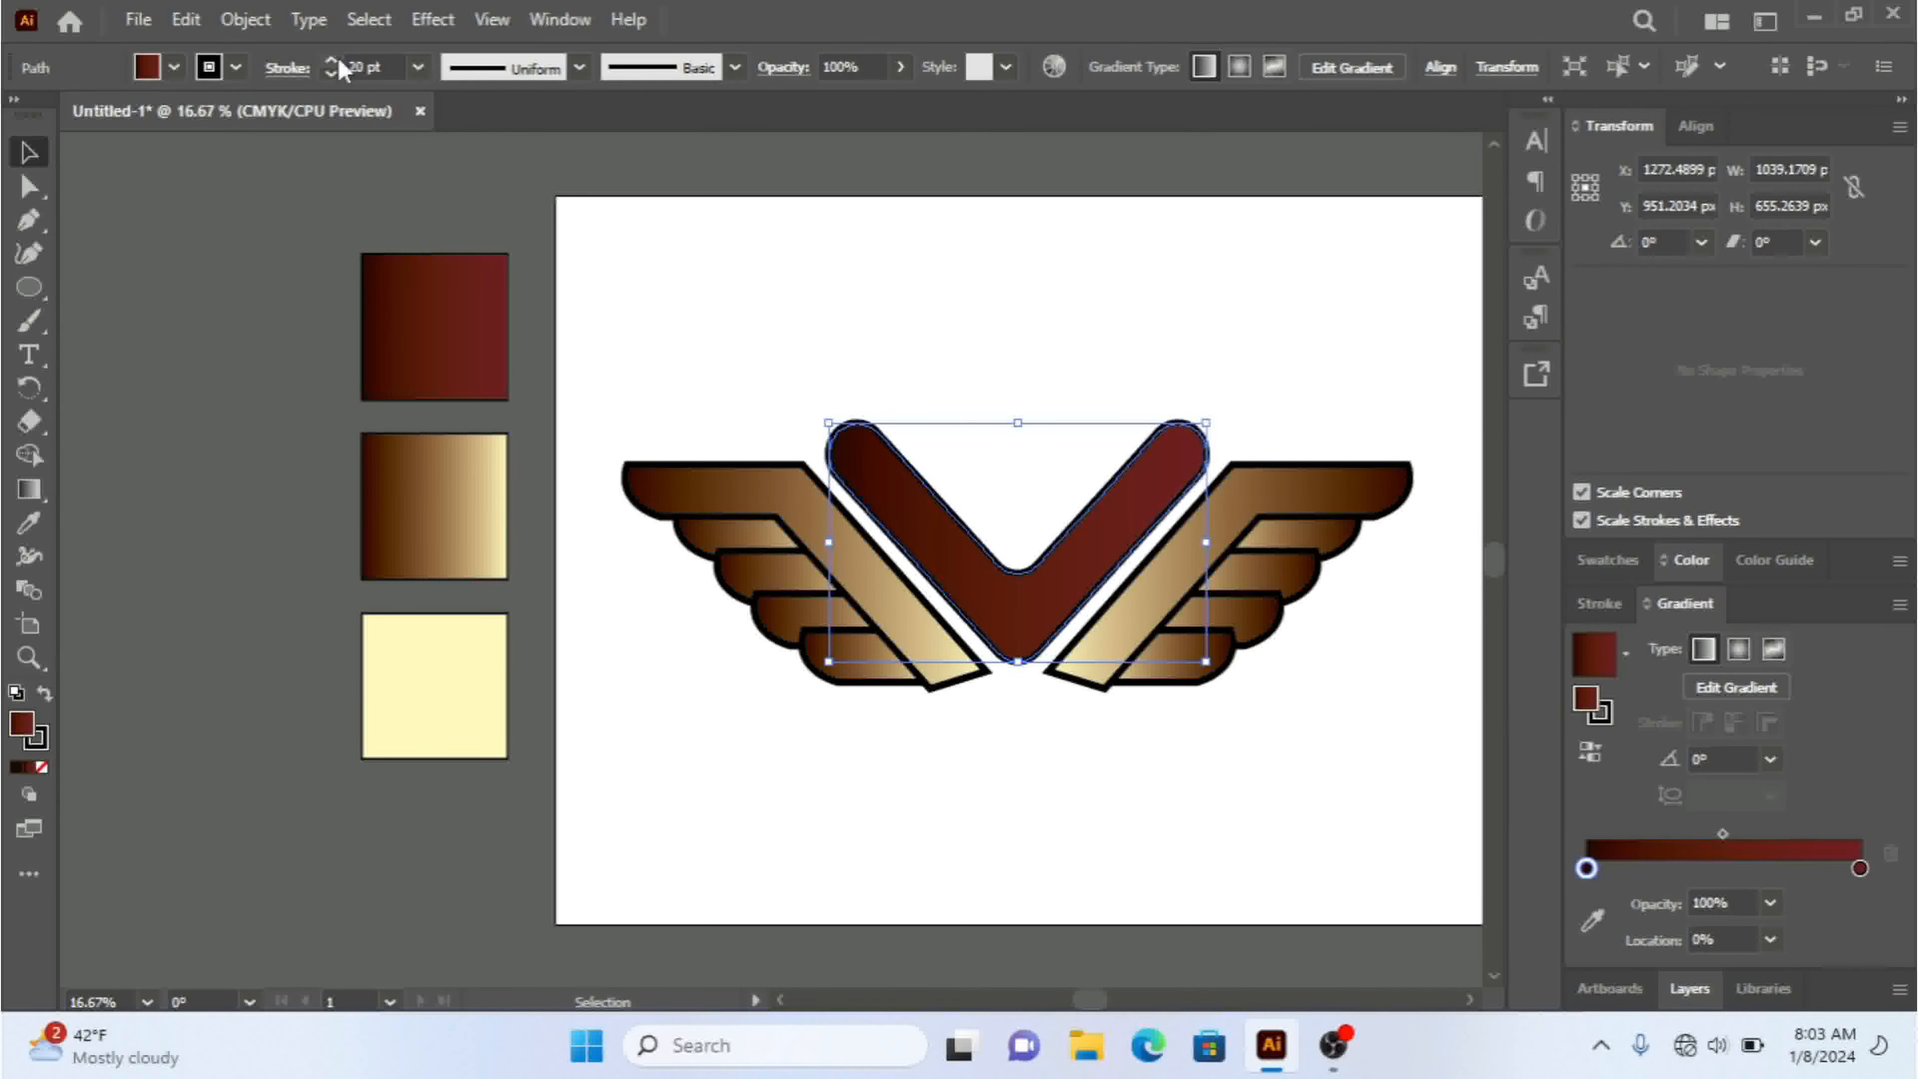
pyautogui.click(746, 389)
# - Draw a circle about 640 px in diameter and move it between the V's arms
pyautogui.click(30, 287)
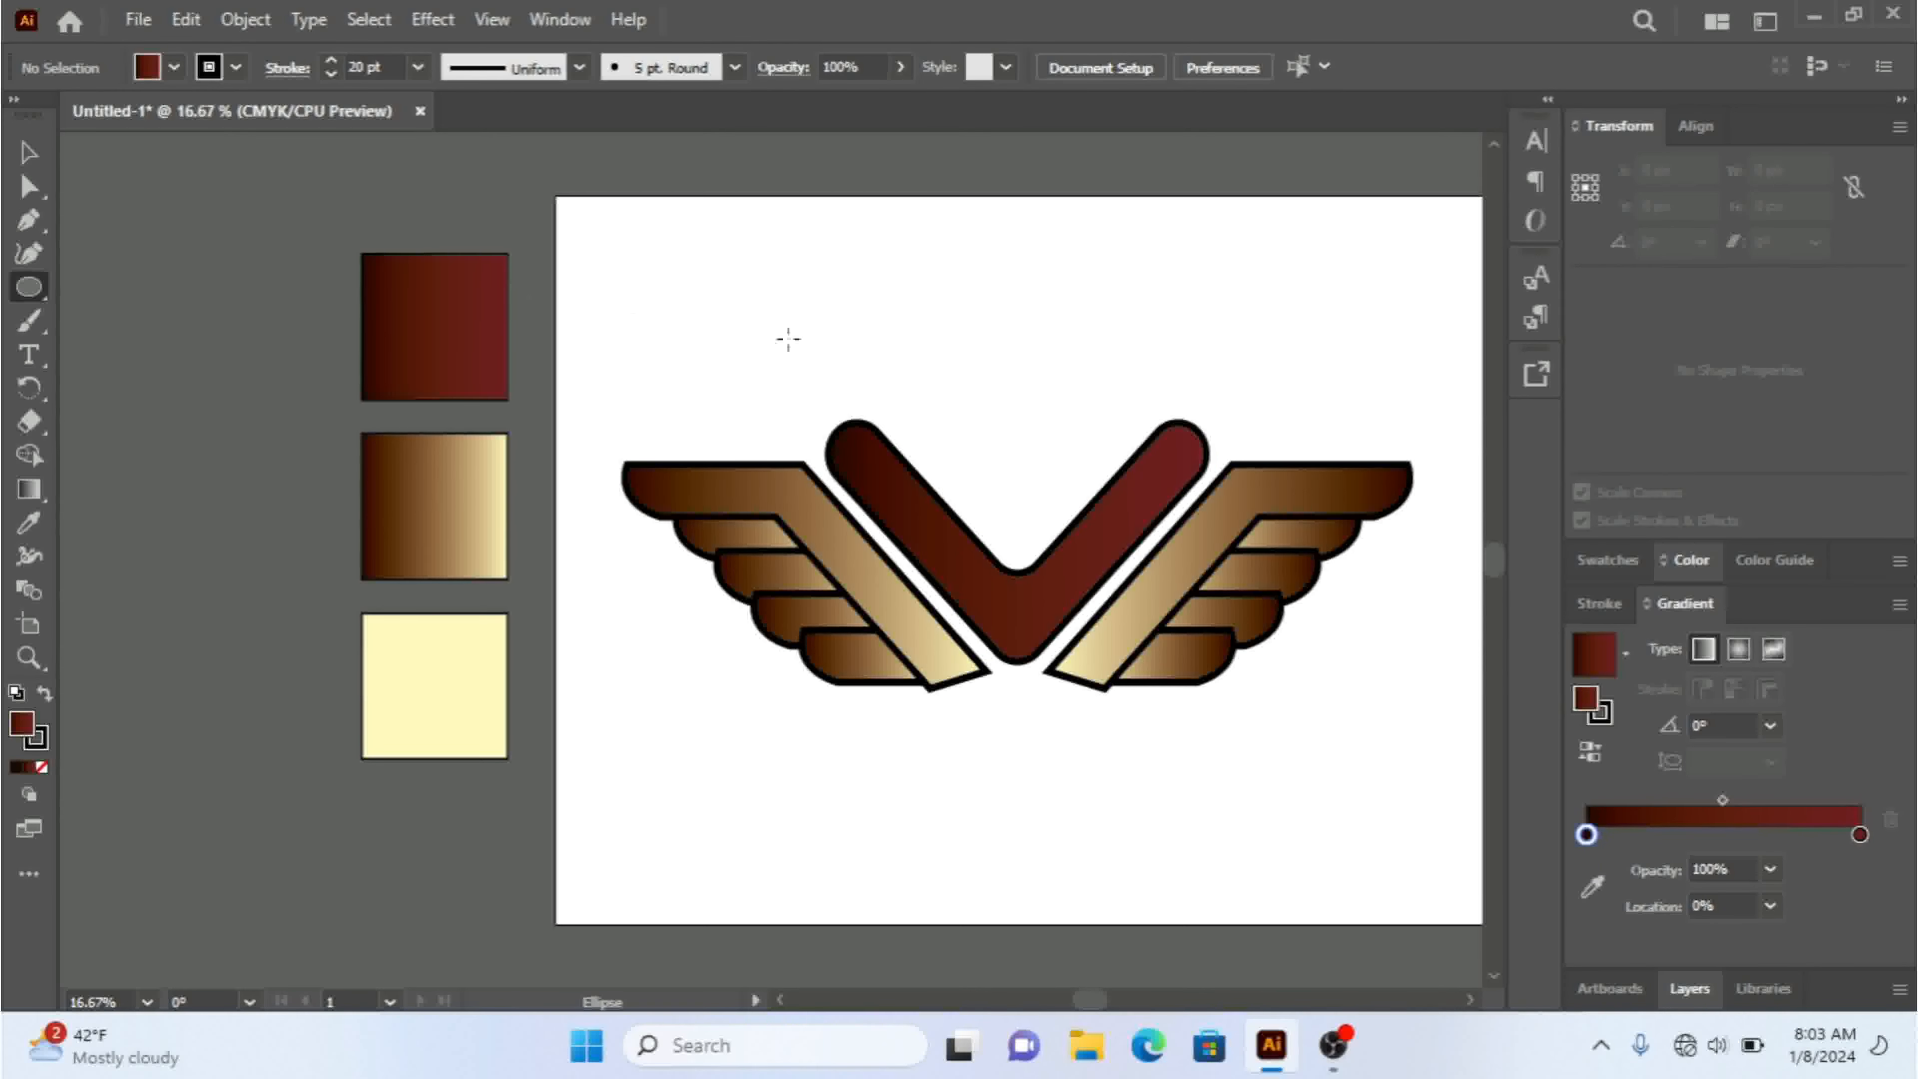
pyautogui.moveTo(896, 363); pyautogui.dragTo(1012, 478)
pyautogui.press('v')
pyautogui.moveTo(811, 352); pyautogui.dragTo(943, 457)
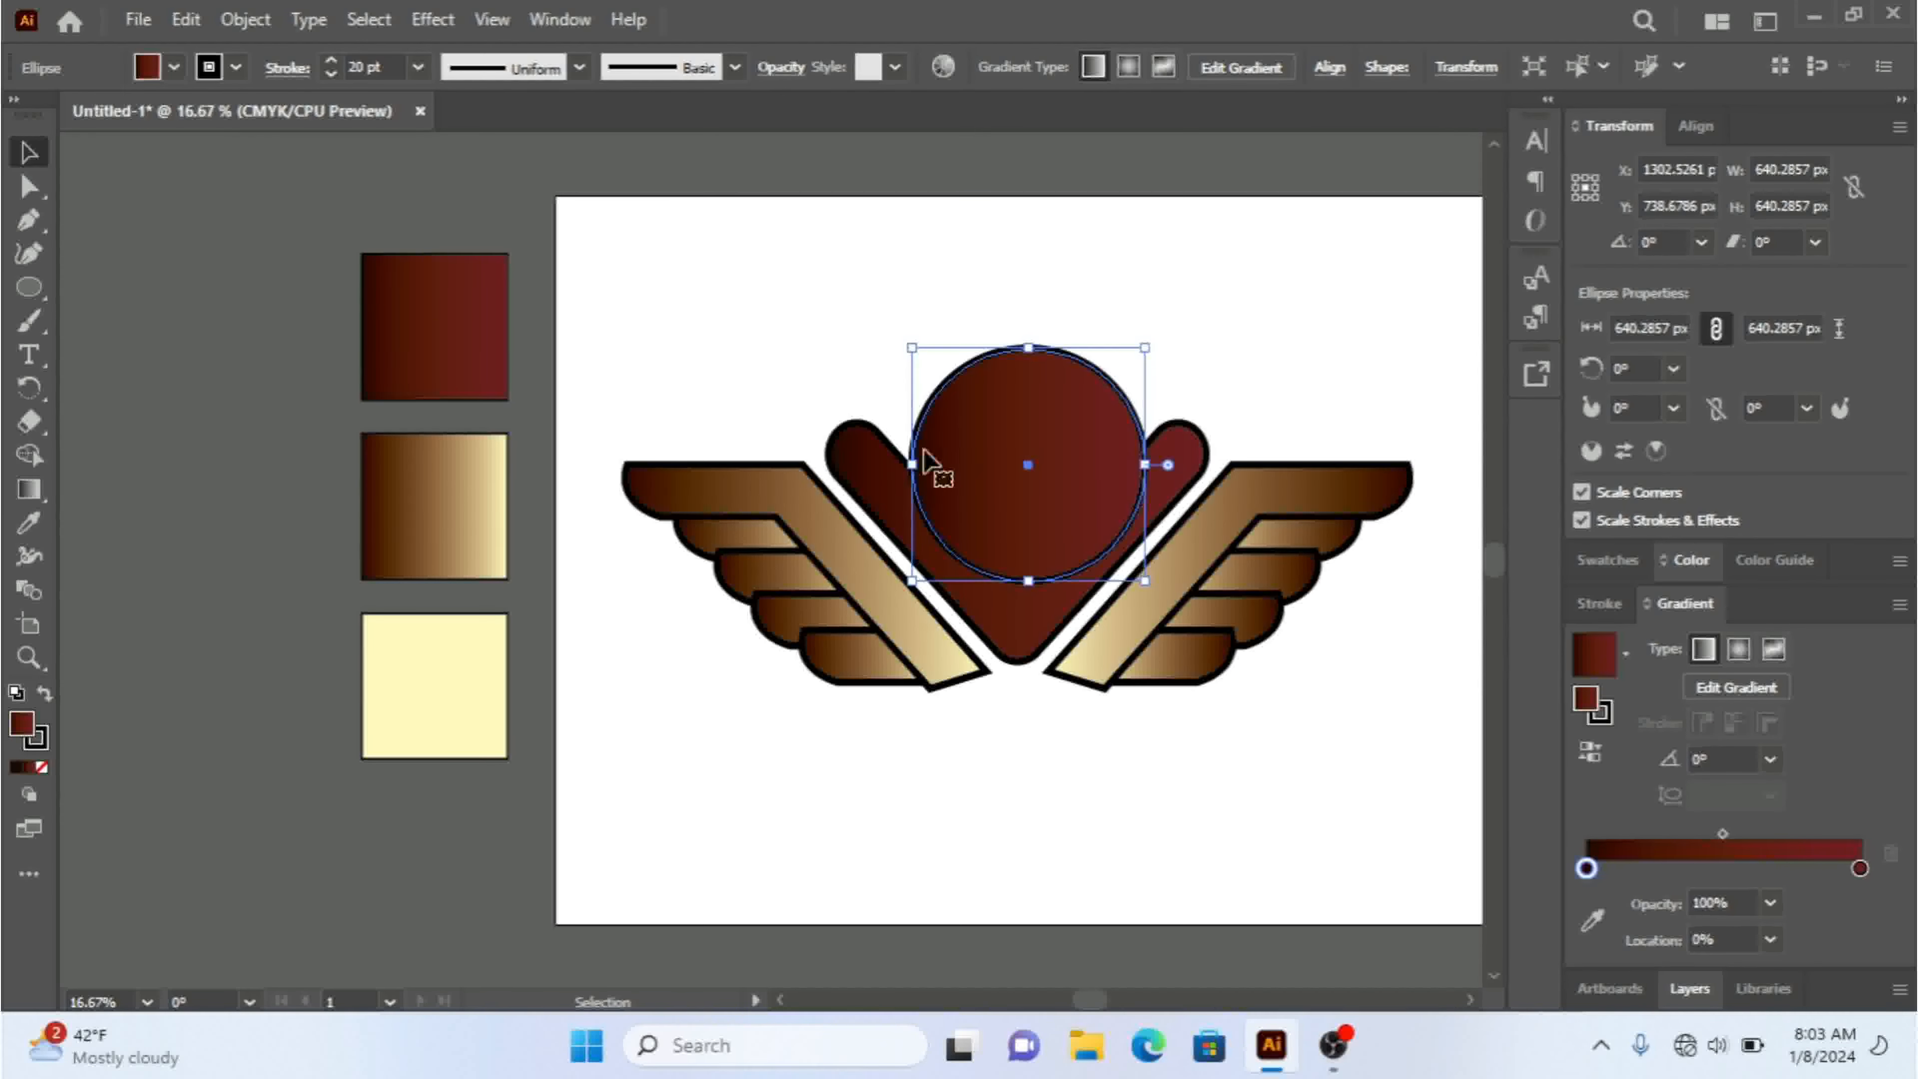
# - Fill the circle with the cream sampled from the lowest colour square and send it to the back
pyautogui.click(30, 523)
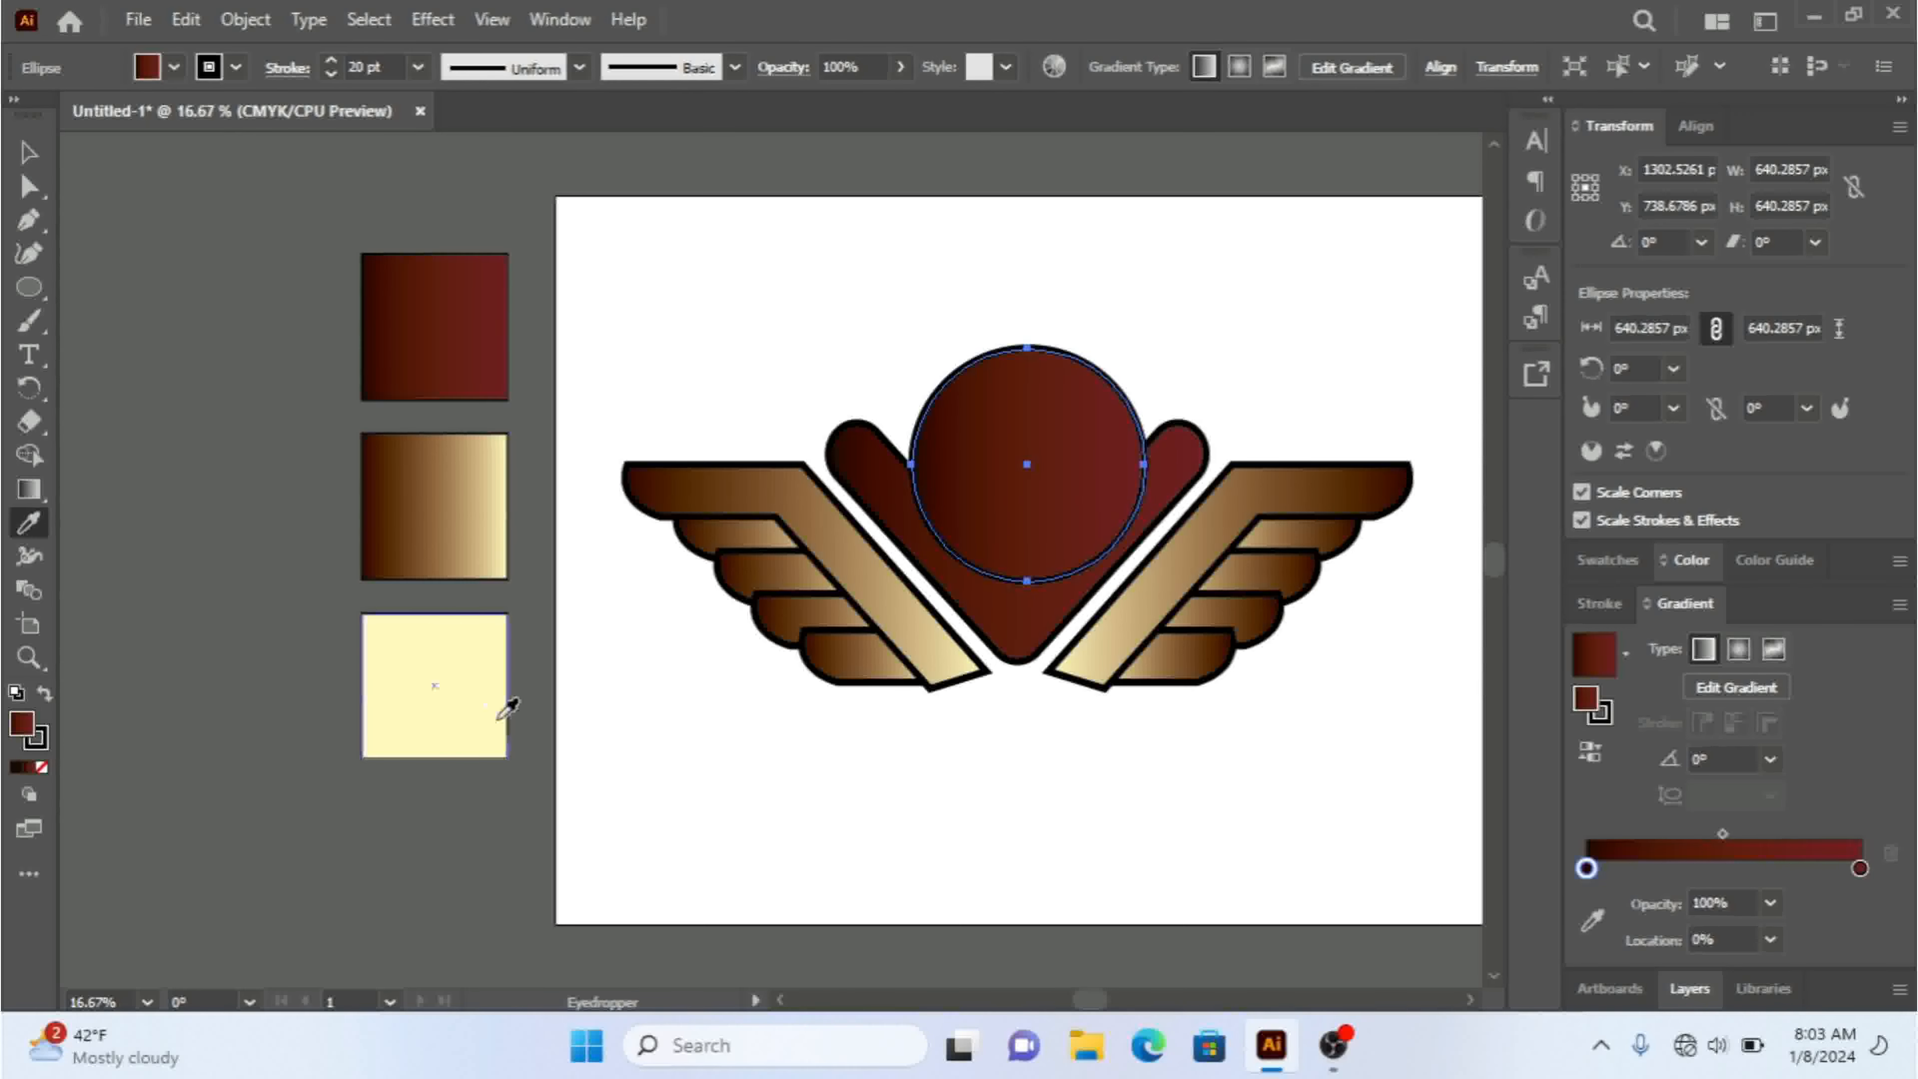
pyautogui.click(486, 693)
pyautogui.press('v')
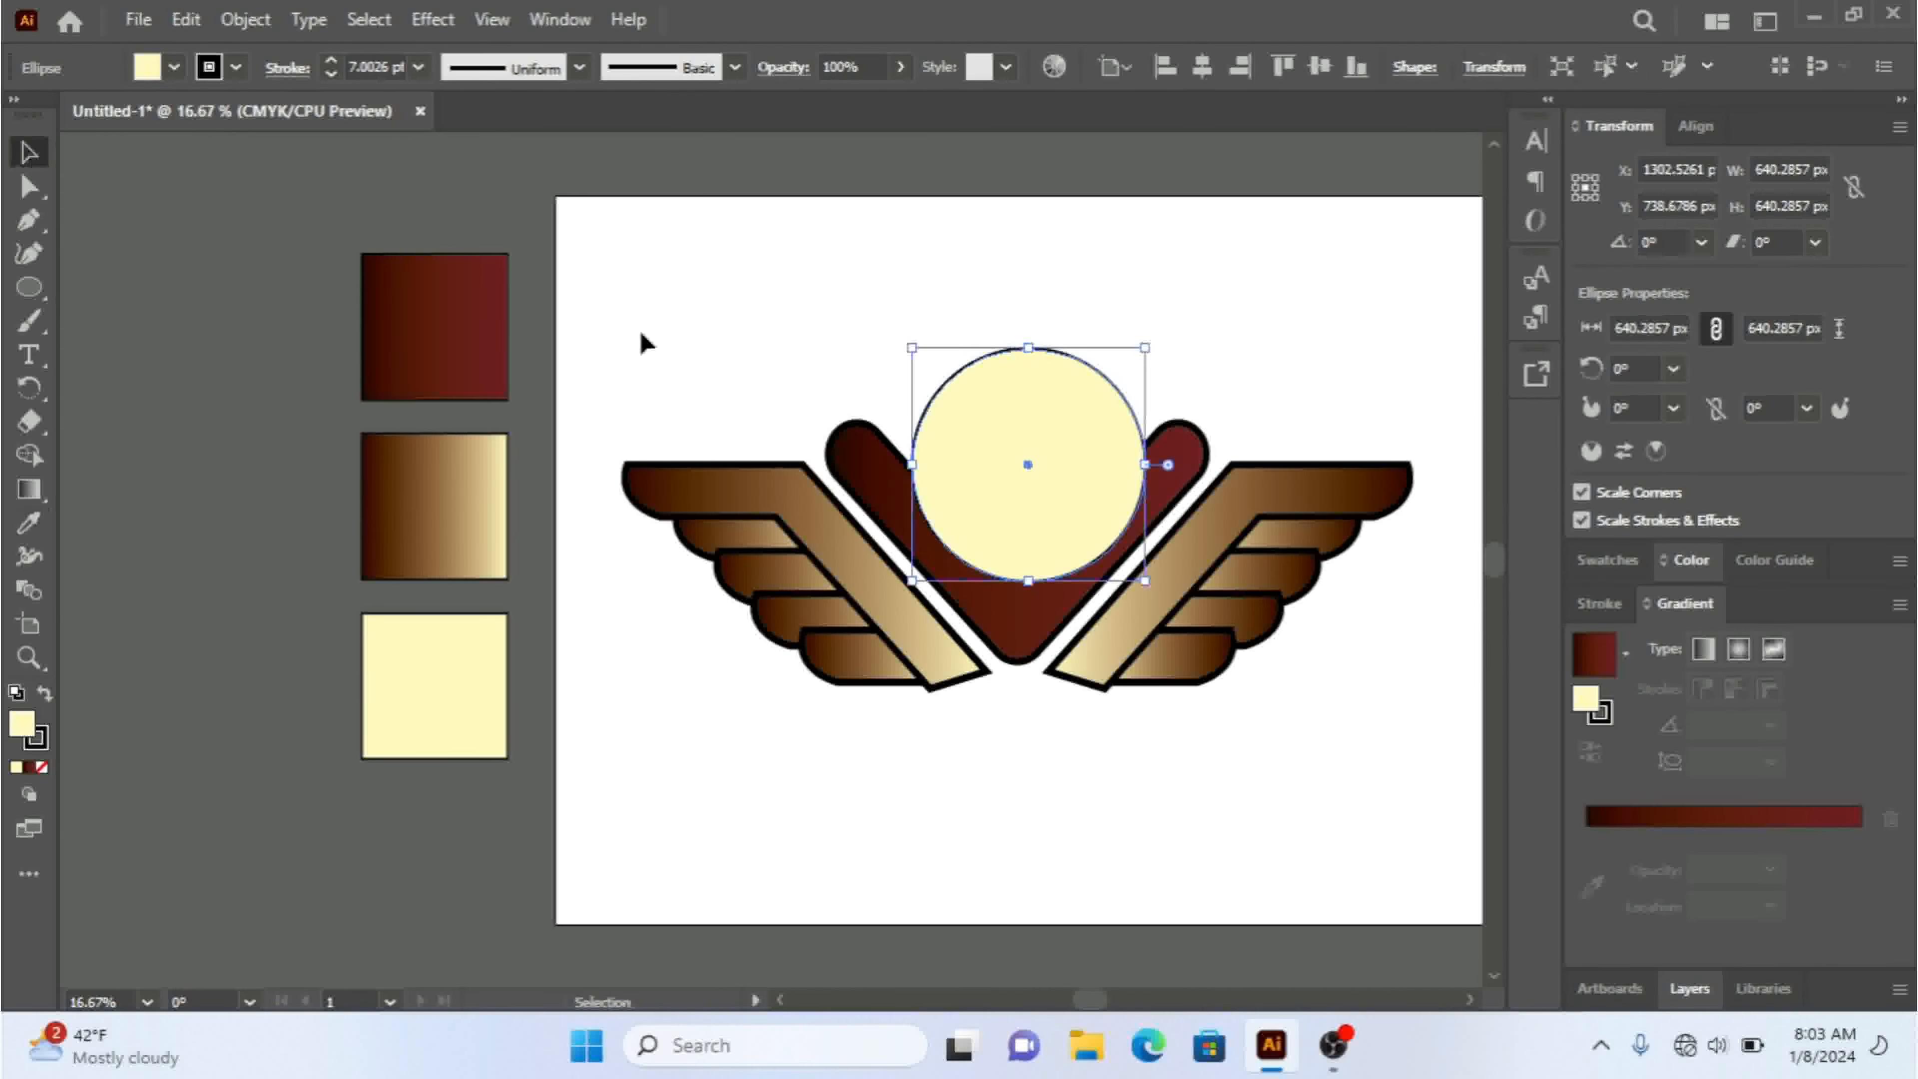
pyautogui.rightClick(1059, 492)
pyautogui.moveTo(1208, 867)
pyautogui.click(1435, 960)
# - Align the circle, V and wing pair by their horizontal centres and deselect them
pyautogui.hotkey('ctrl', 'a')
pyautogui.click(1202, 66)
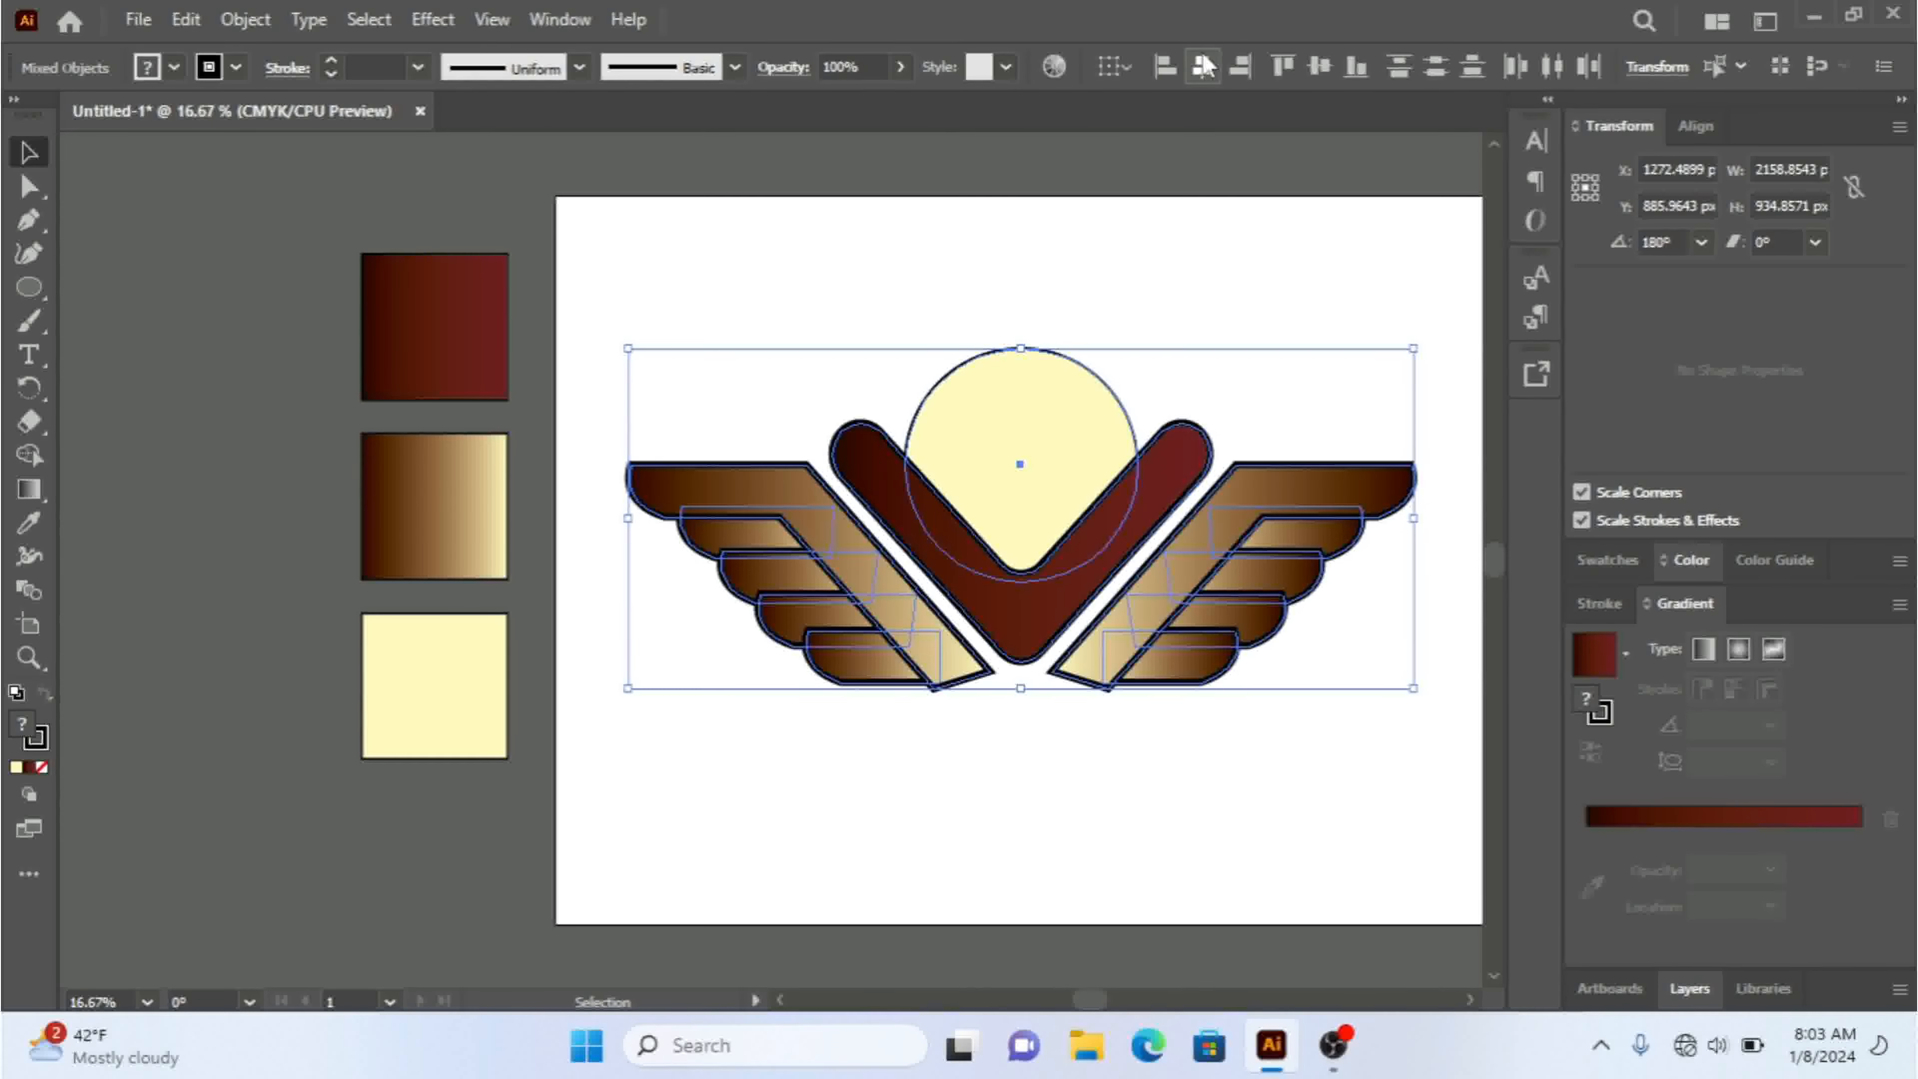
pyautogui.click(1244, 270)
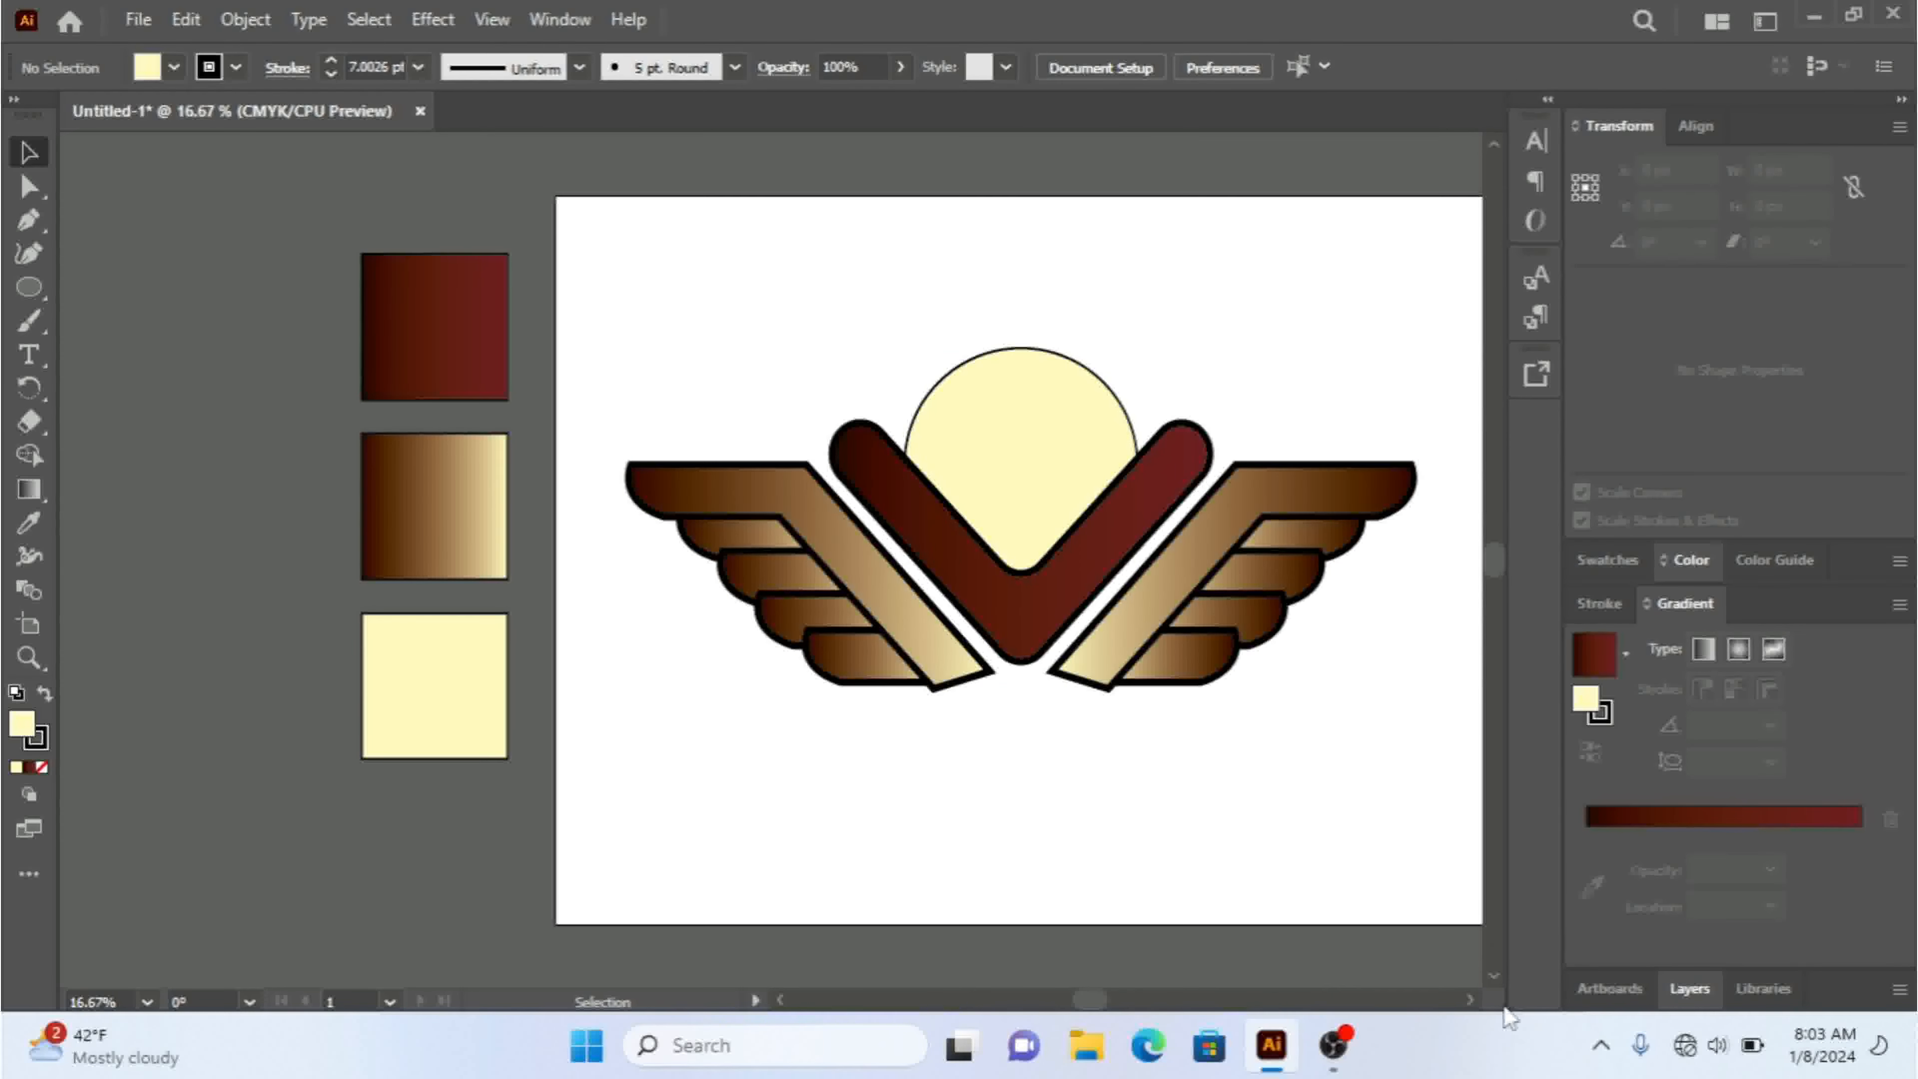
# - Select the circle, V and both wings and group them into one logo
pyautogui.click(1469, 999)
pyautogui.click(1469, 999)
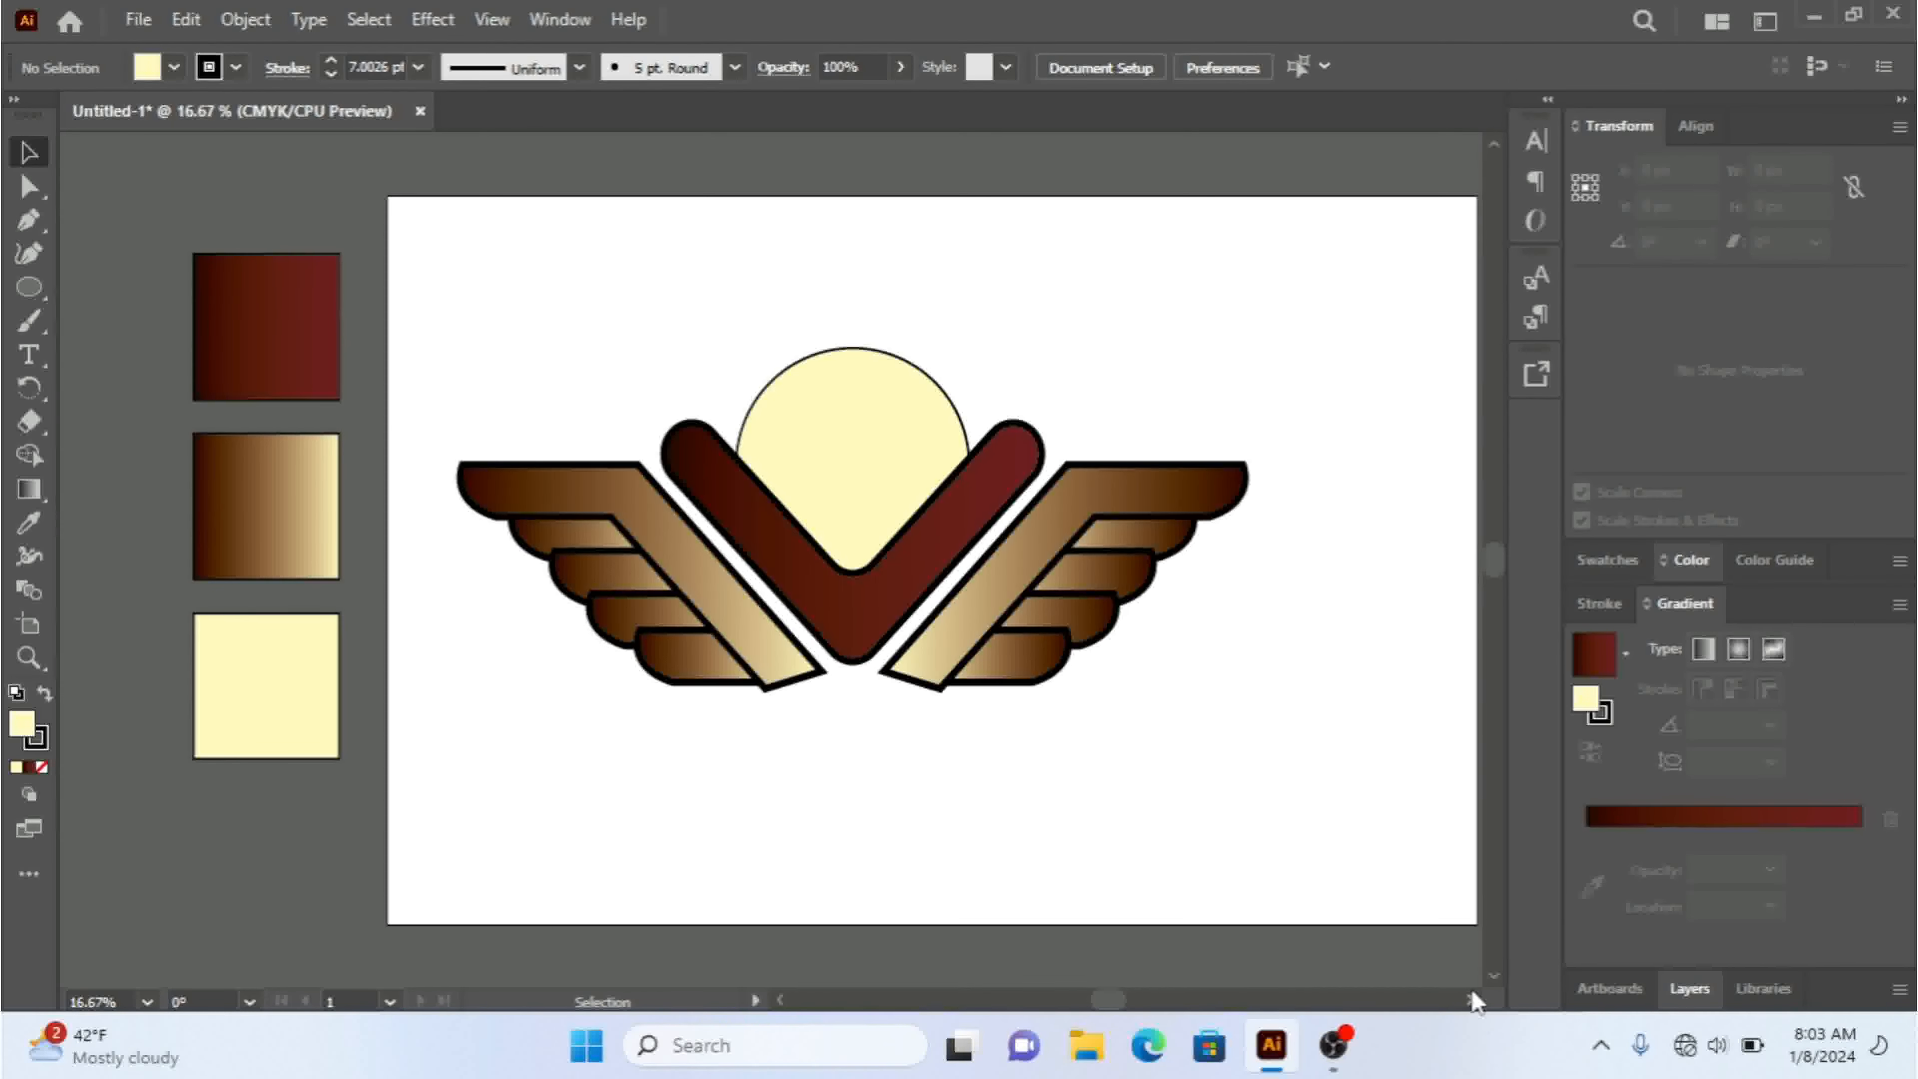
pyautogui.click(1469, 1000)
pyautogui.click(1469, 999)
pyautogui.moveTo(1227, 297); pyautogui.dragTo(555, 817)
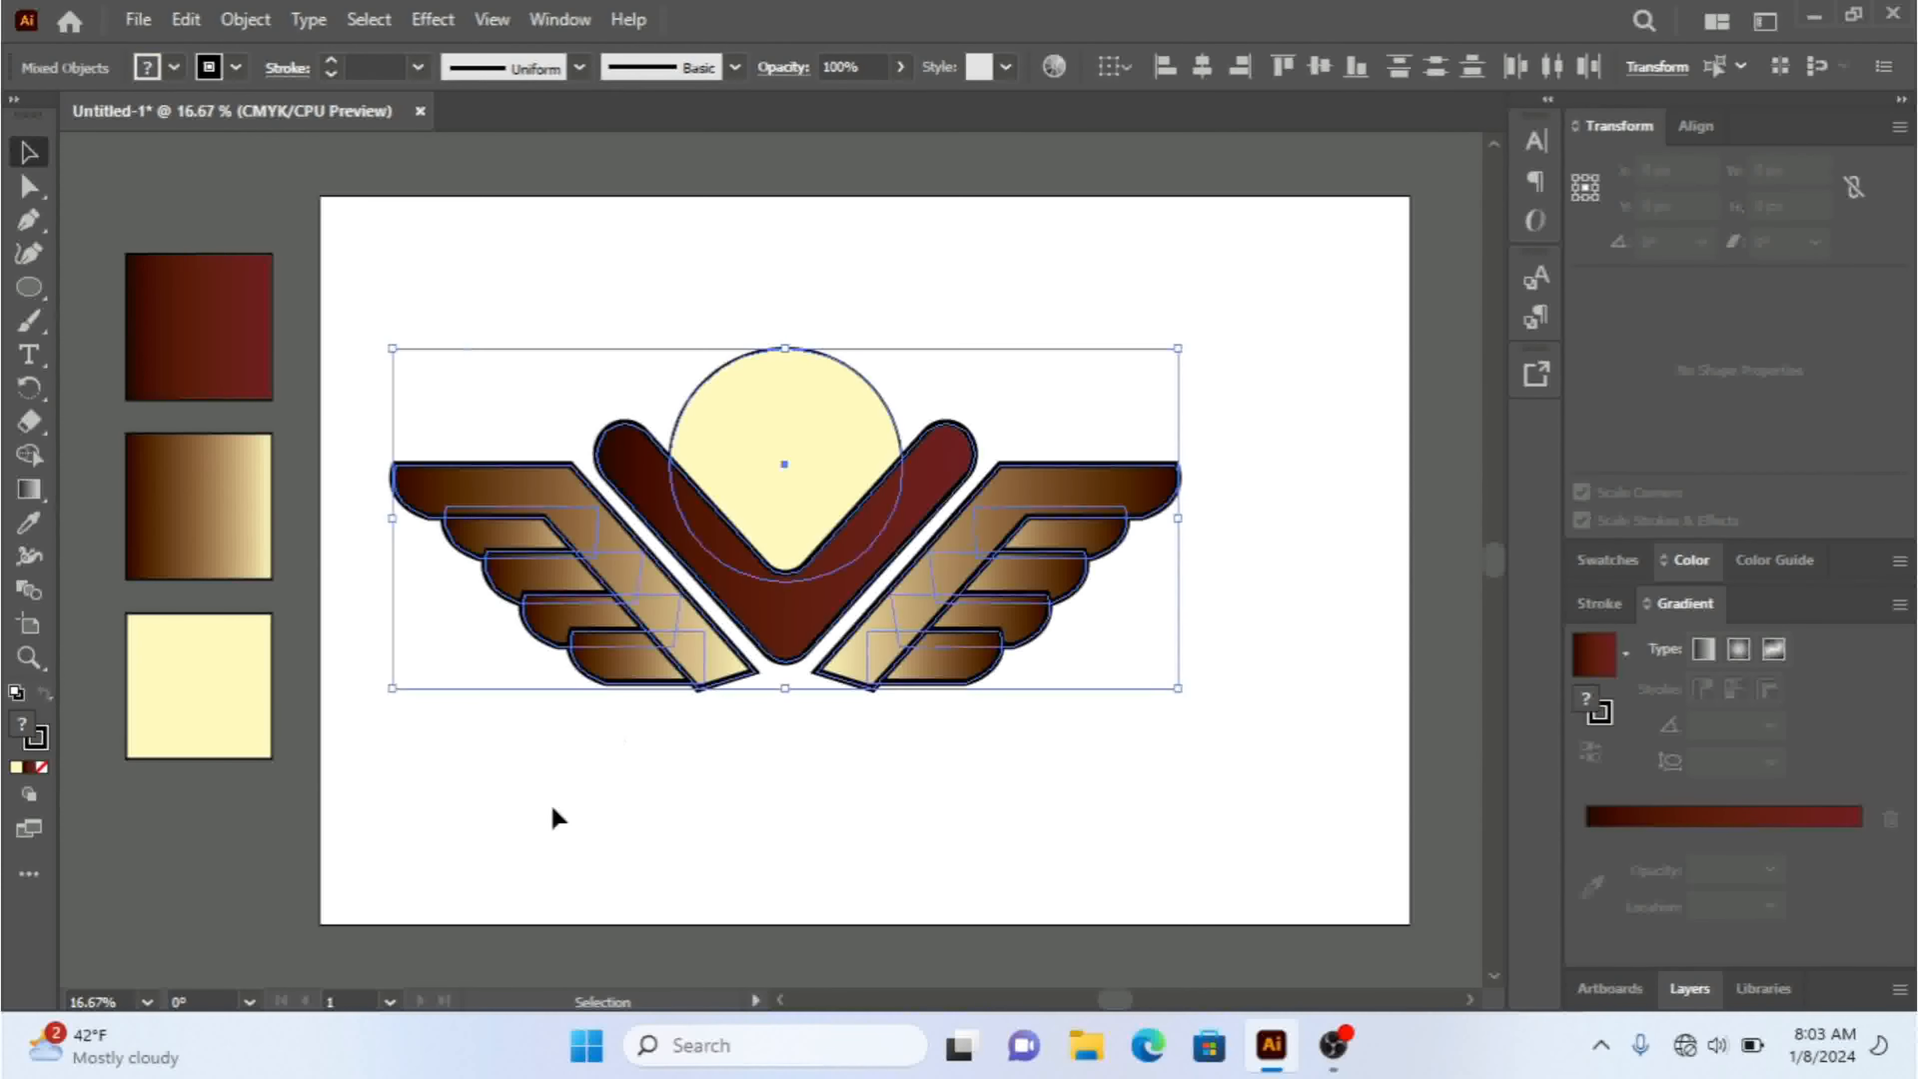
pyautogui.rightClick(762, 501)
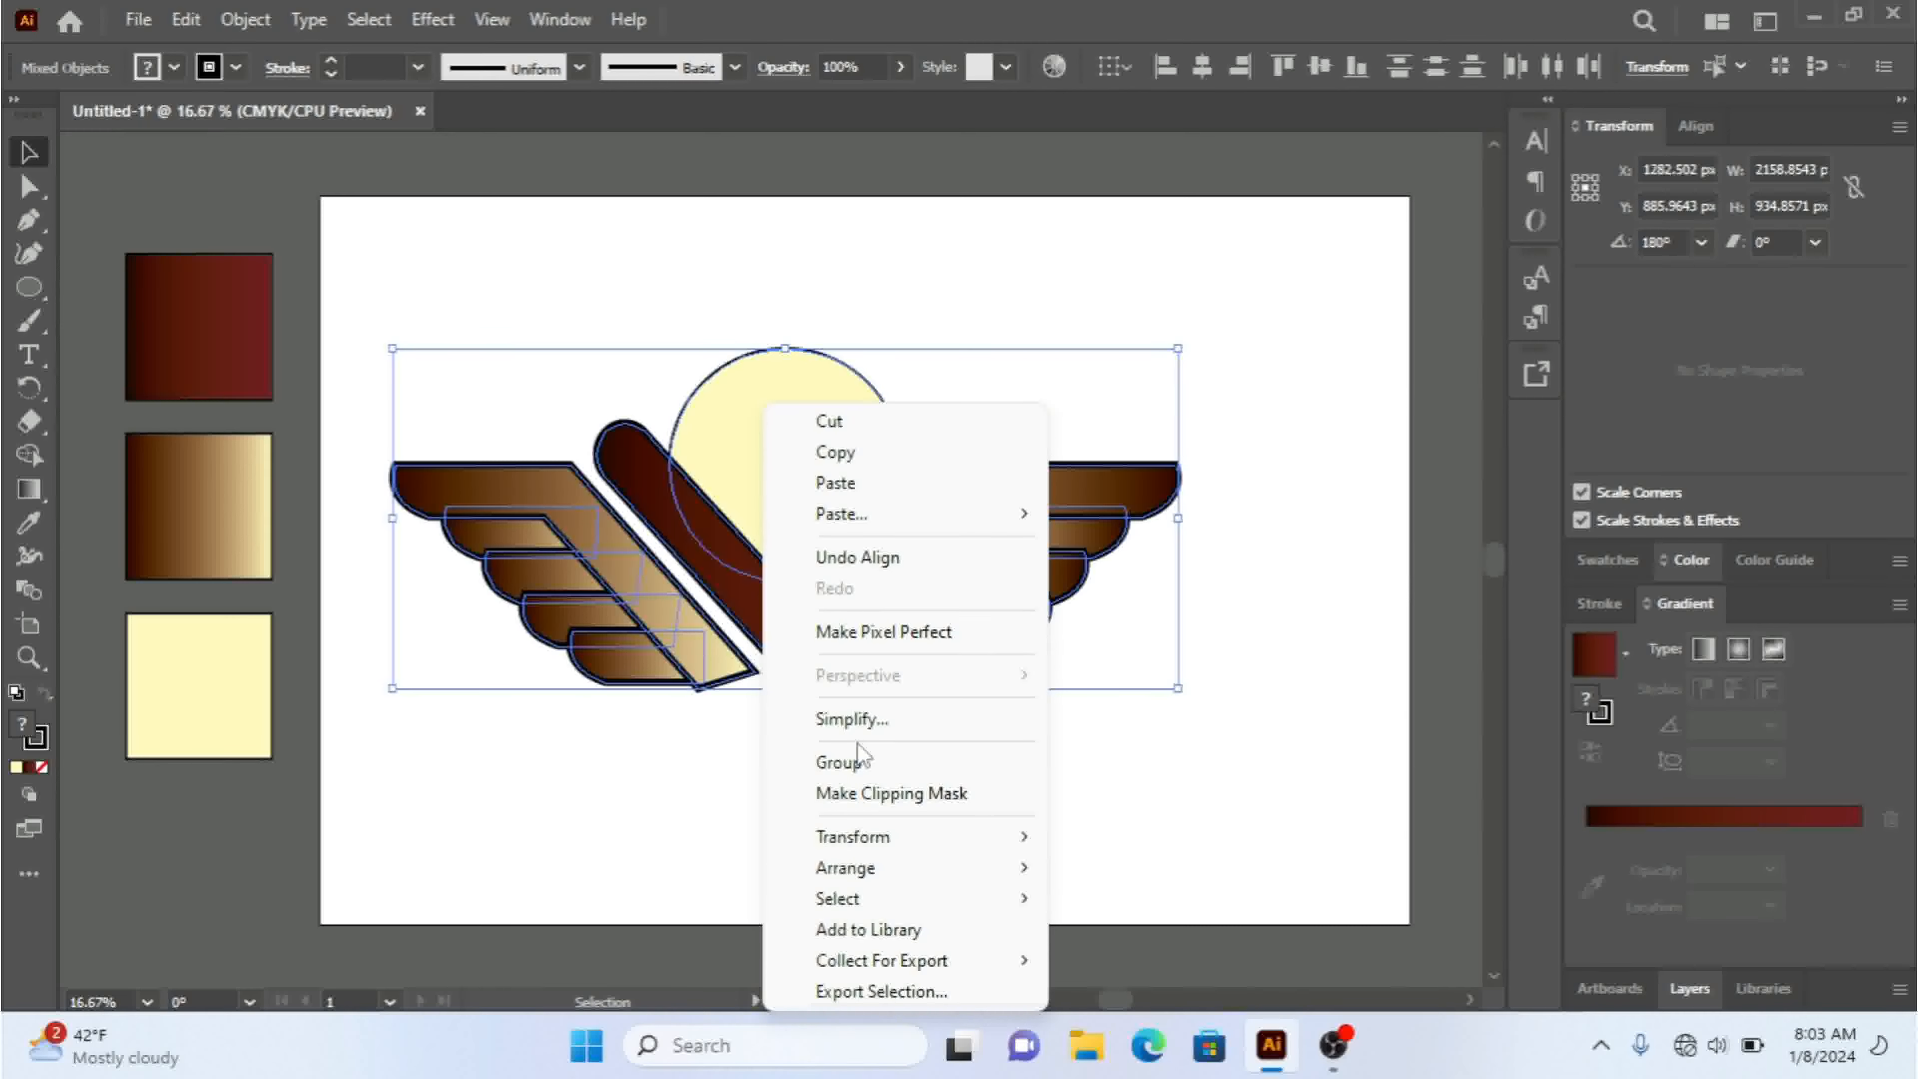
pyautogui.click(850, 762)
# - Centre the grouped logo on the artboard at X 1500 px, Y 1000 px, and deselect it
pyautogui.moveTo(849, 574); pyautogui.dragTo(926, 609)
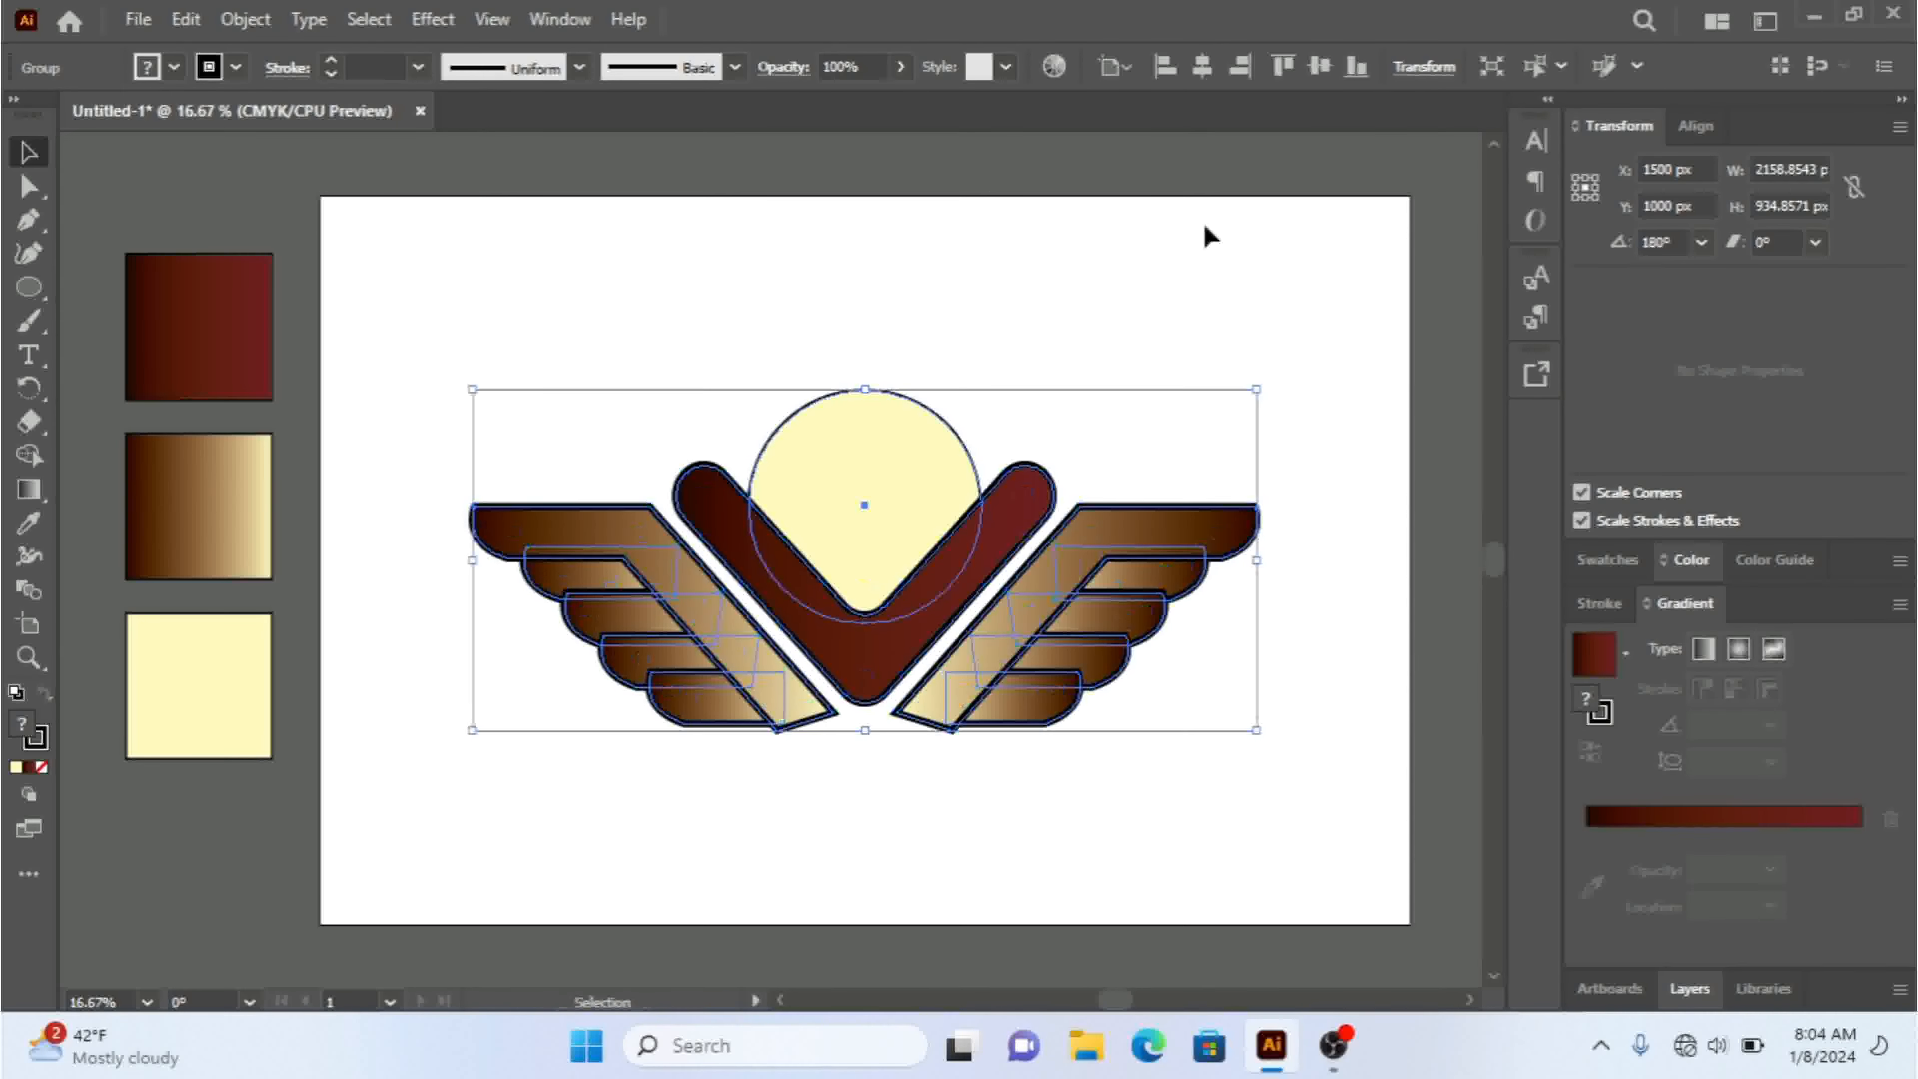
pyautogui.click(1282, 67)
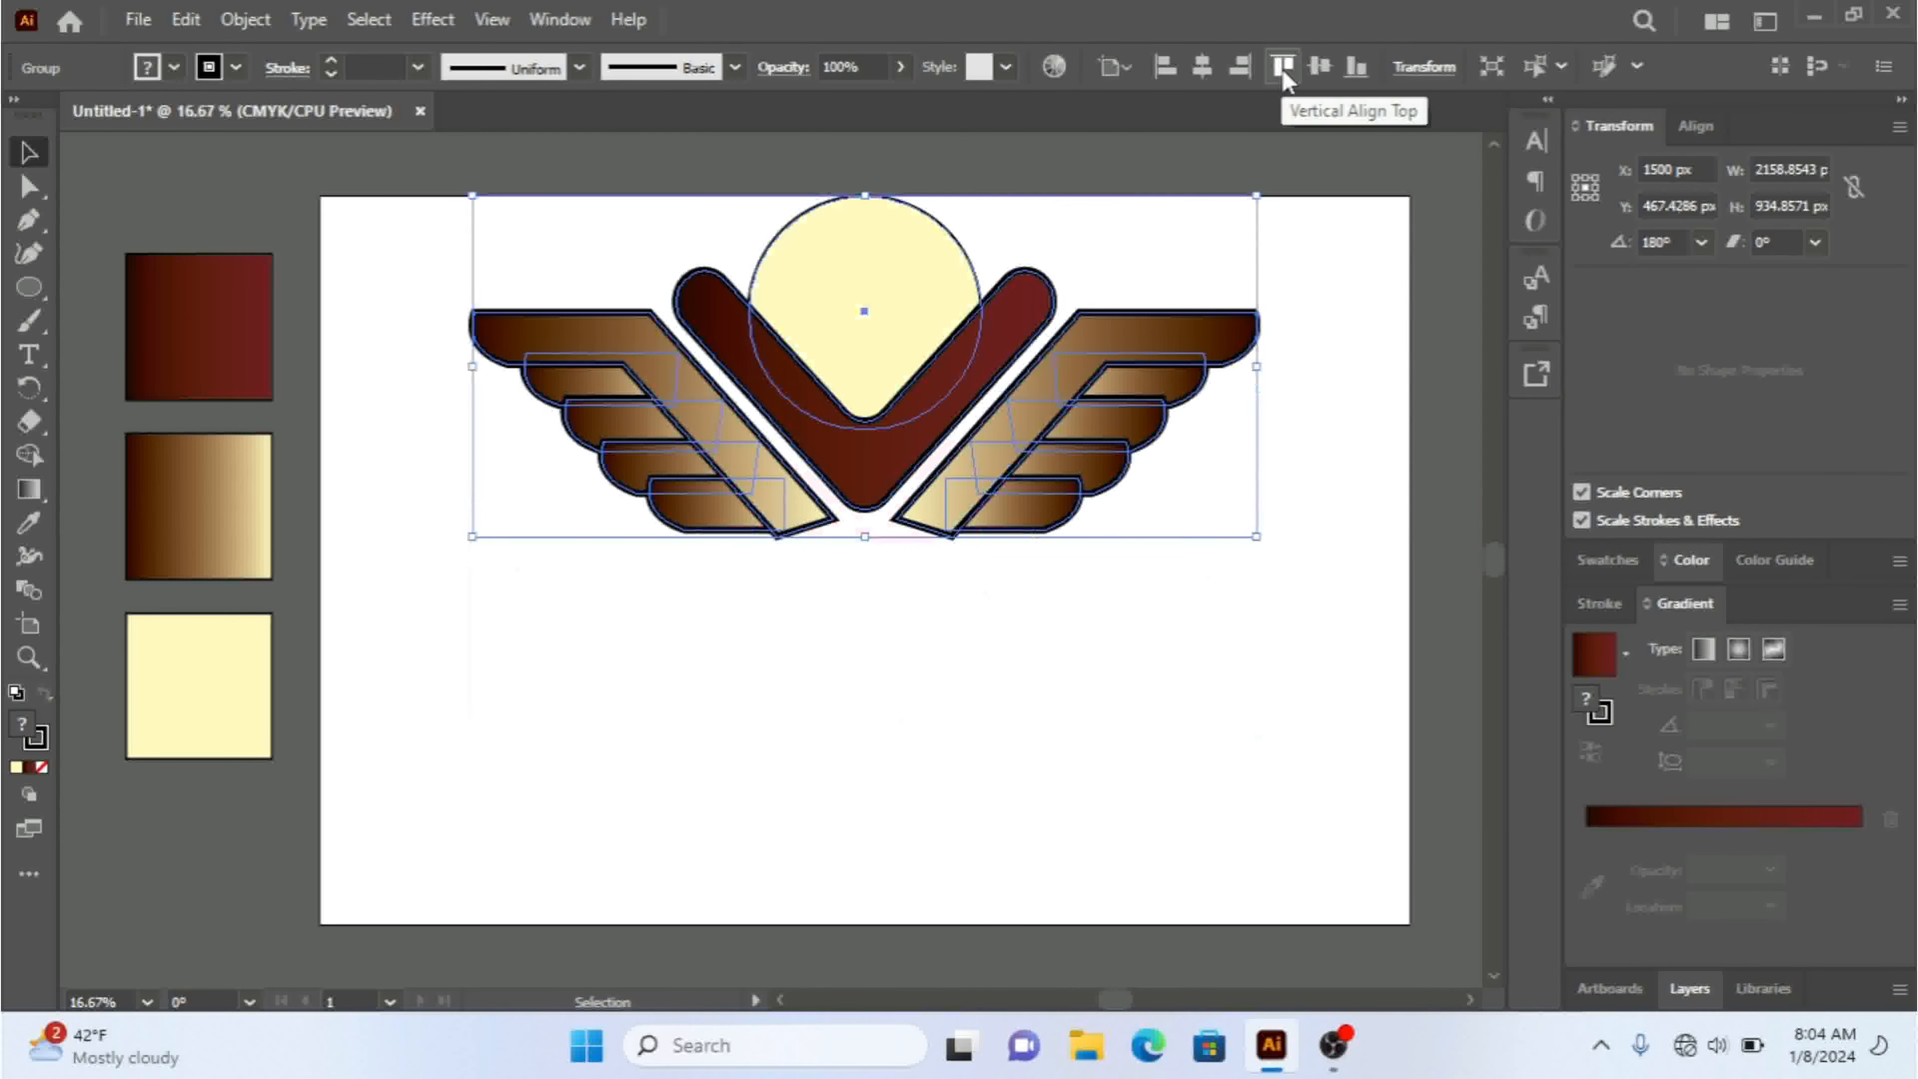
pyautogui.hotkey('ctrl', 'z')
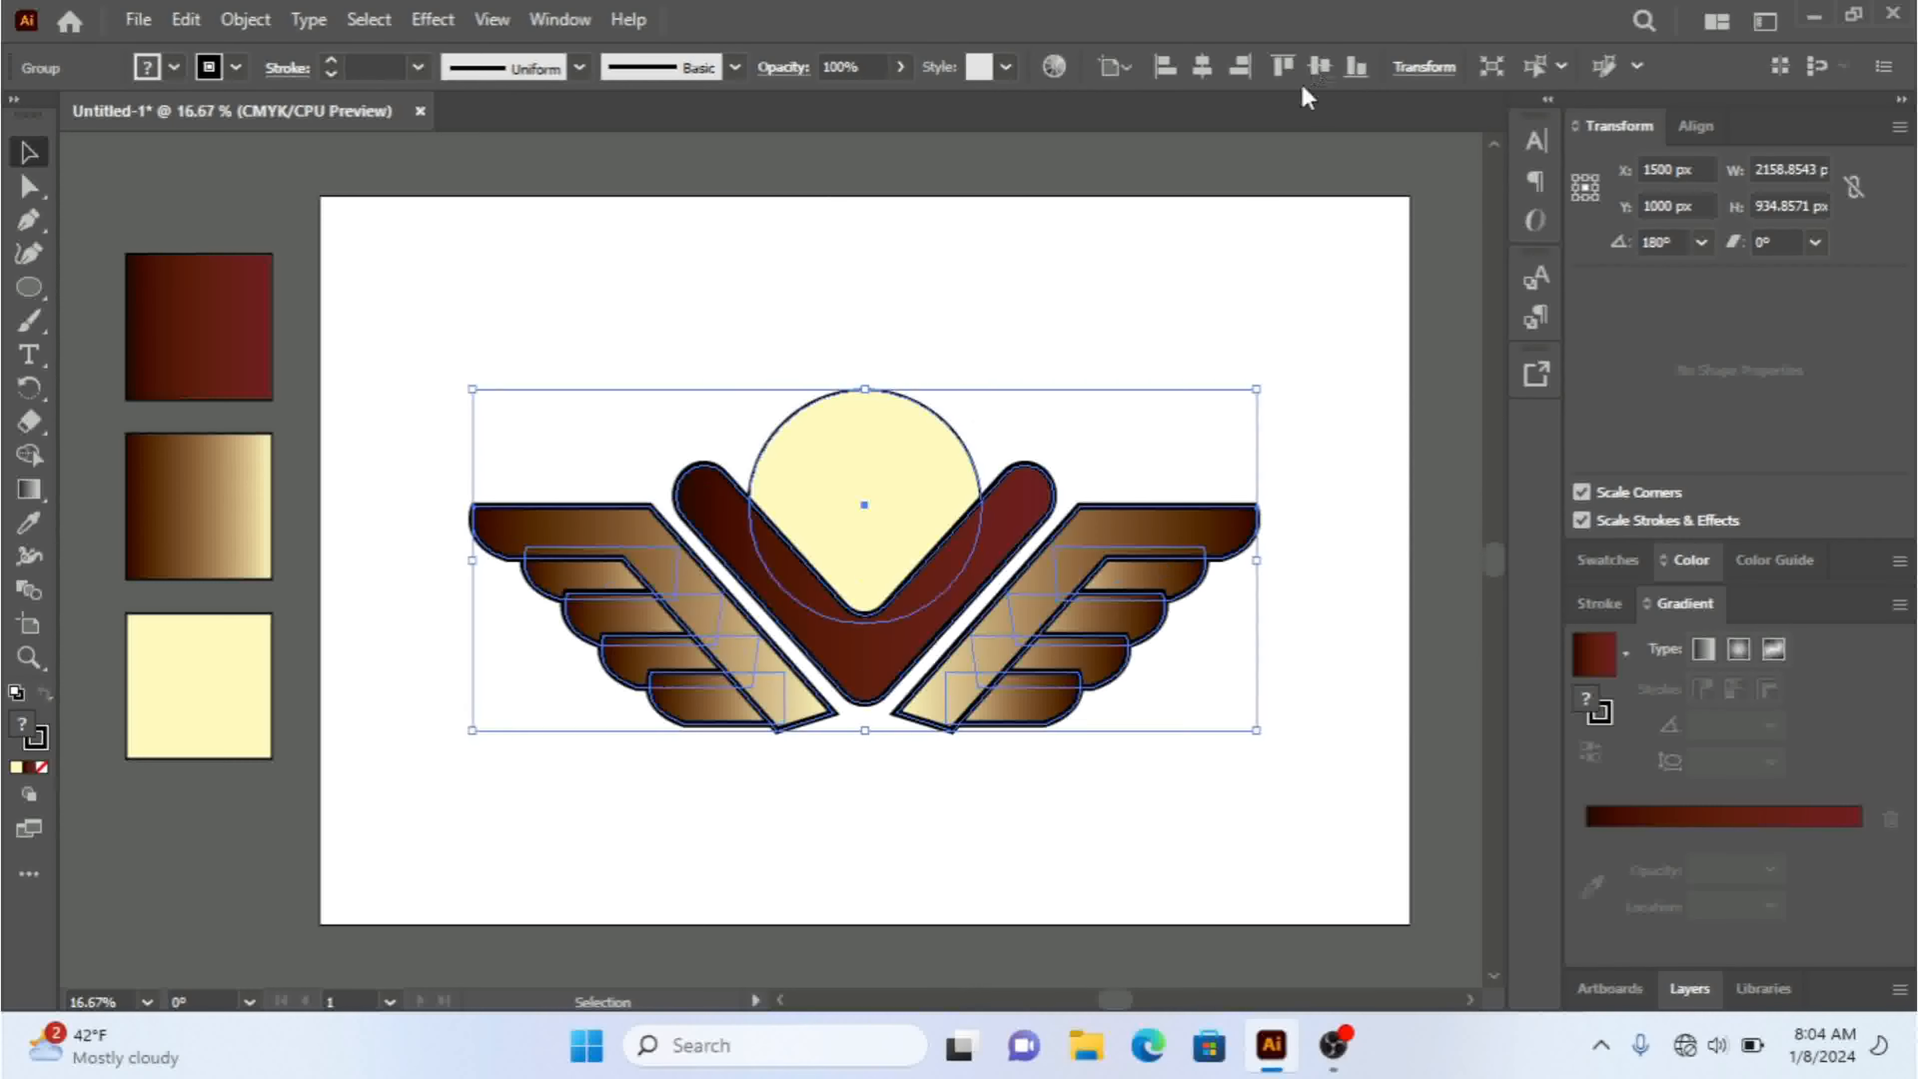
pyautogui.click(1062, 269)
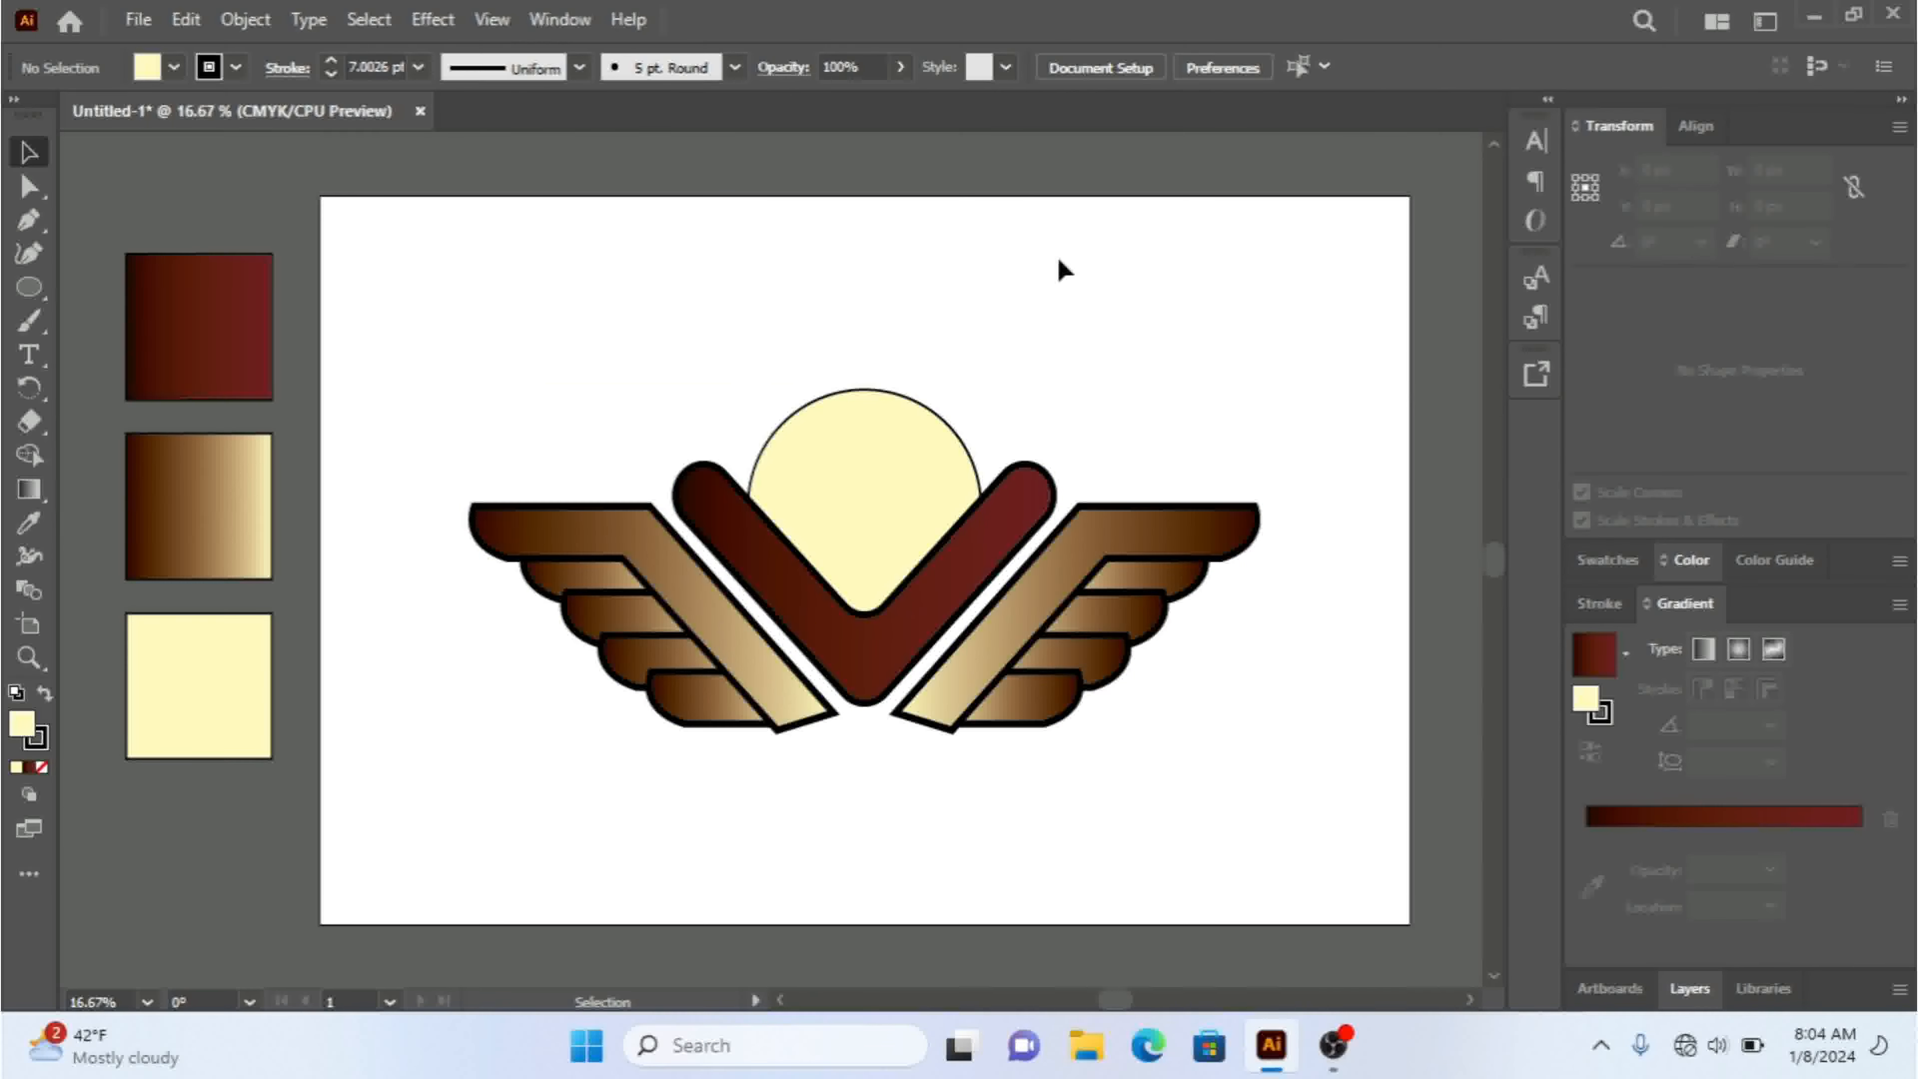
# - Ungroup the winged V logo so its circle can be edited separately, and deselect the parts
pyautogui.click(823, 435)
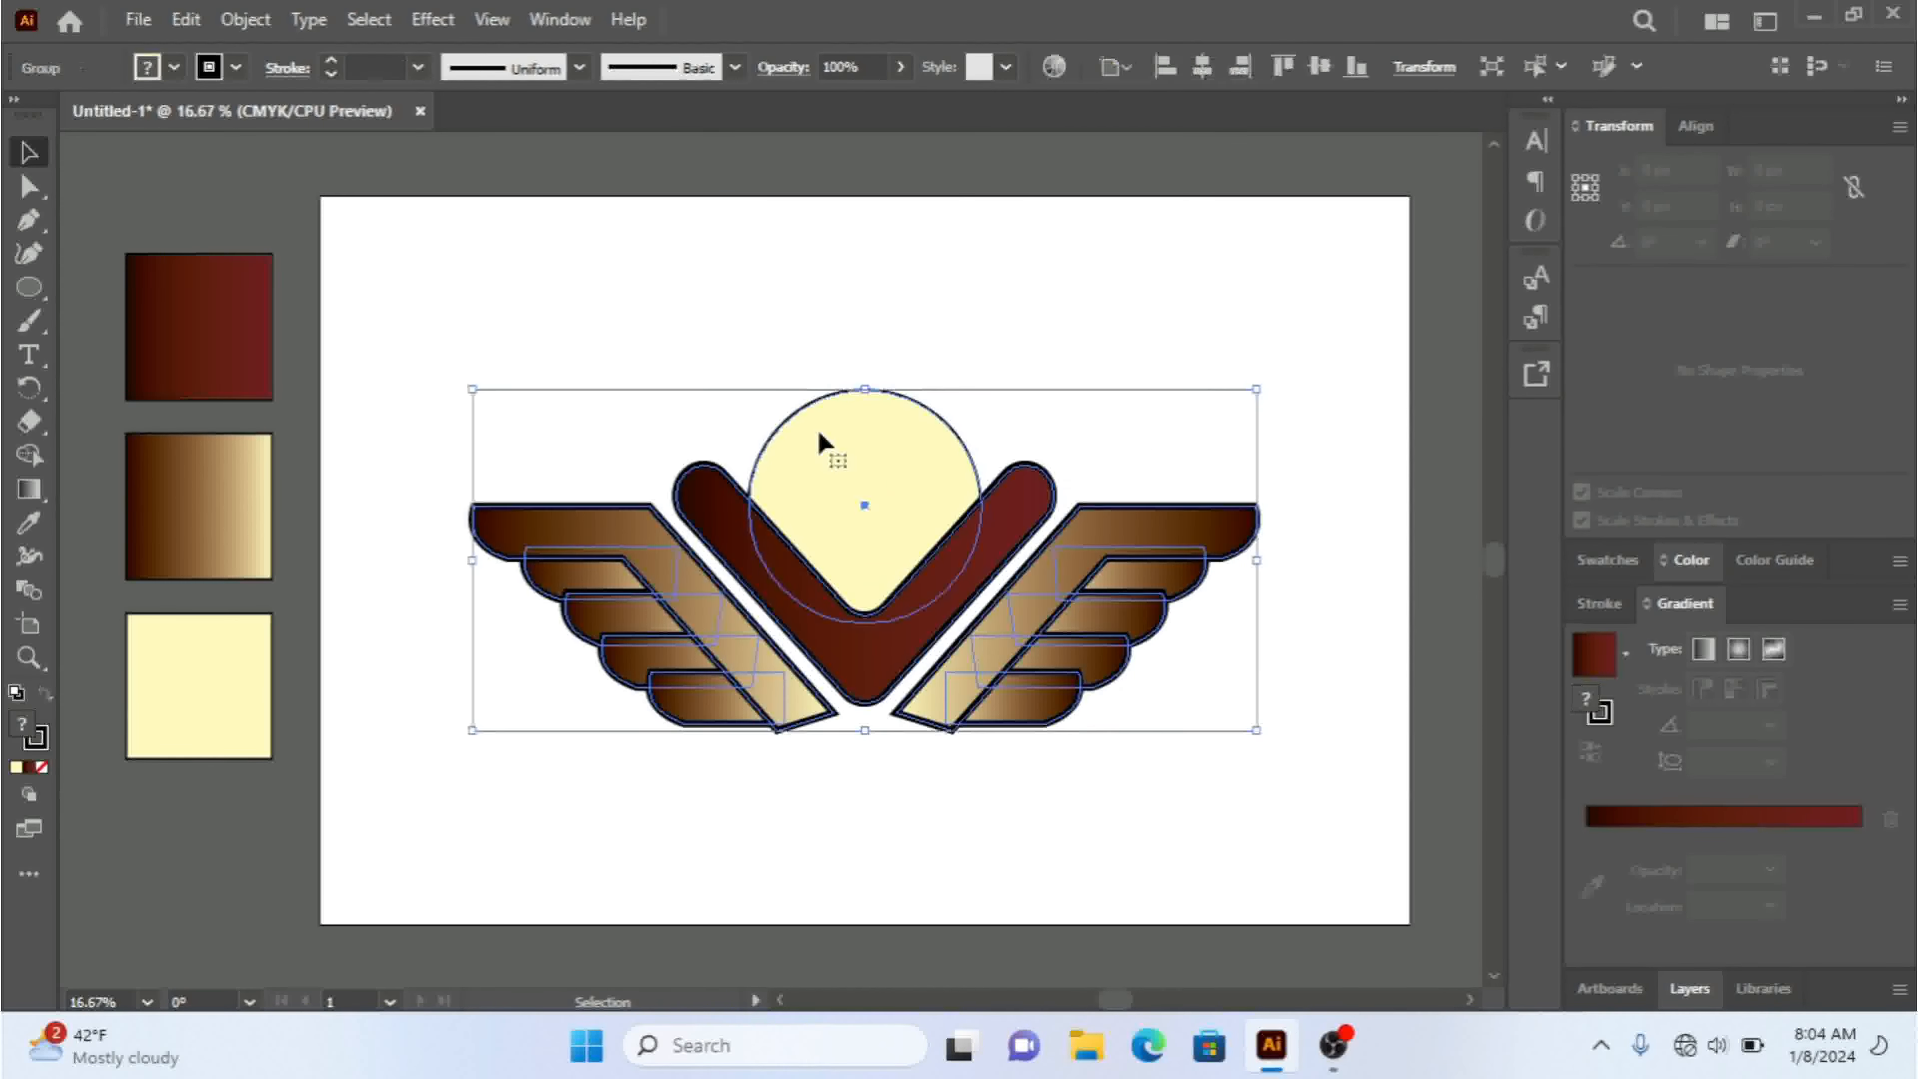
pyautogui.rightClick(823, 434)
pyautogui.click(890, 704)
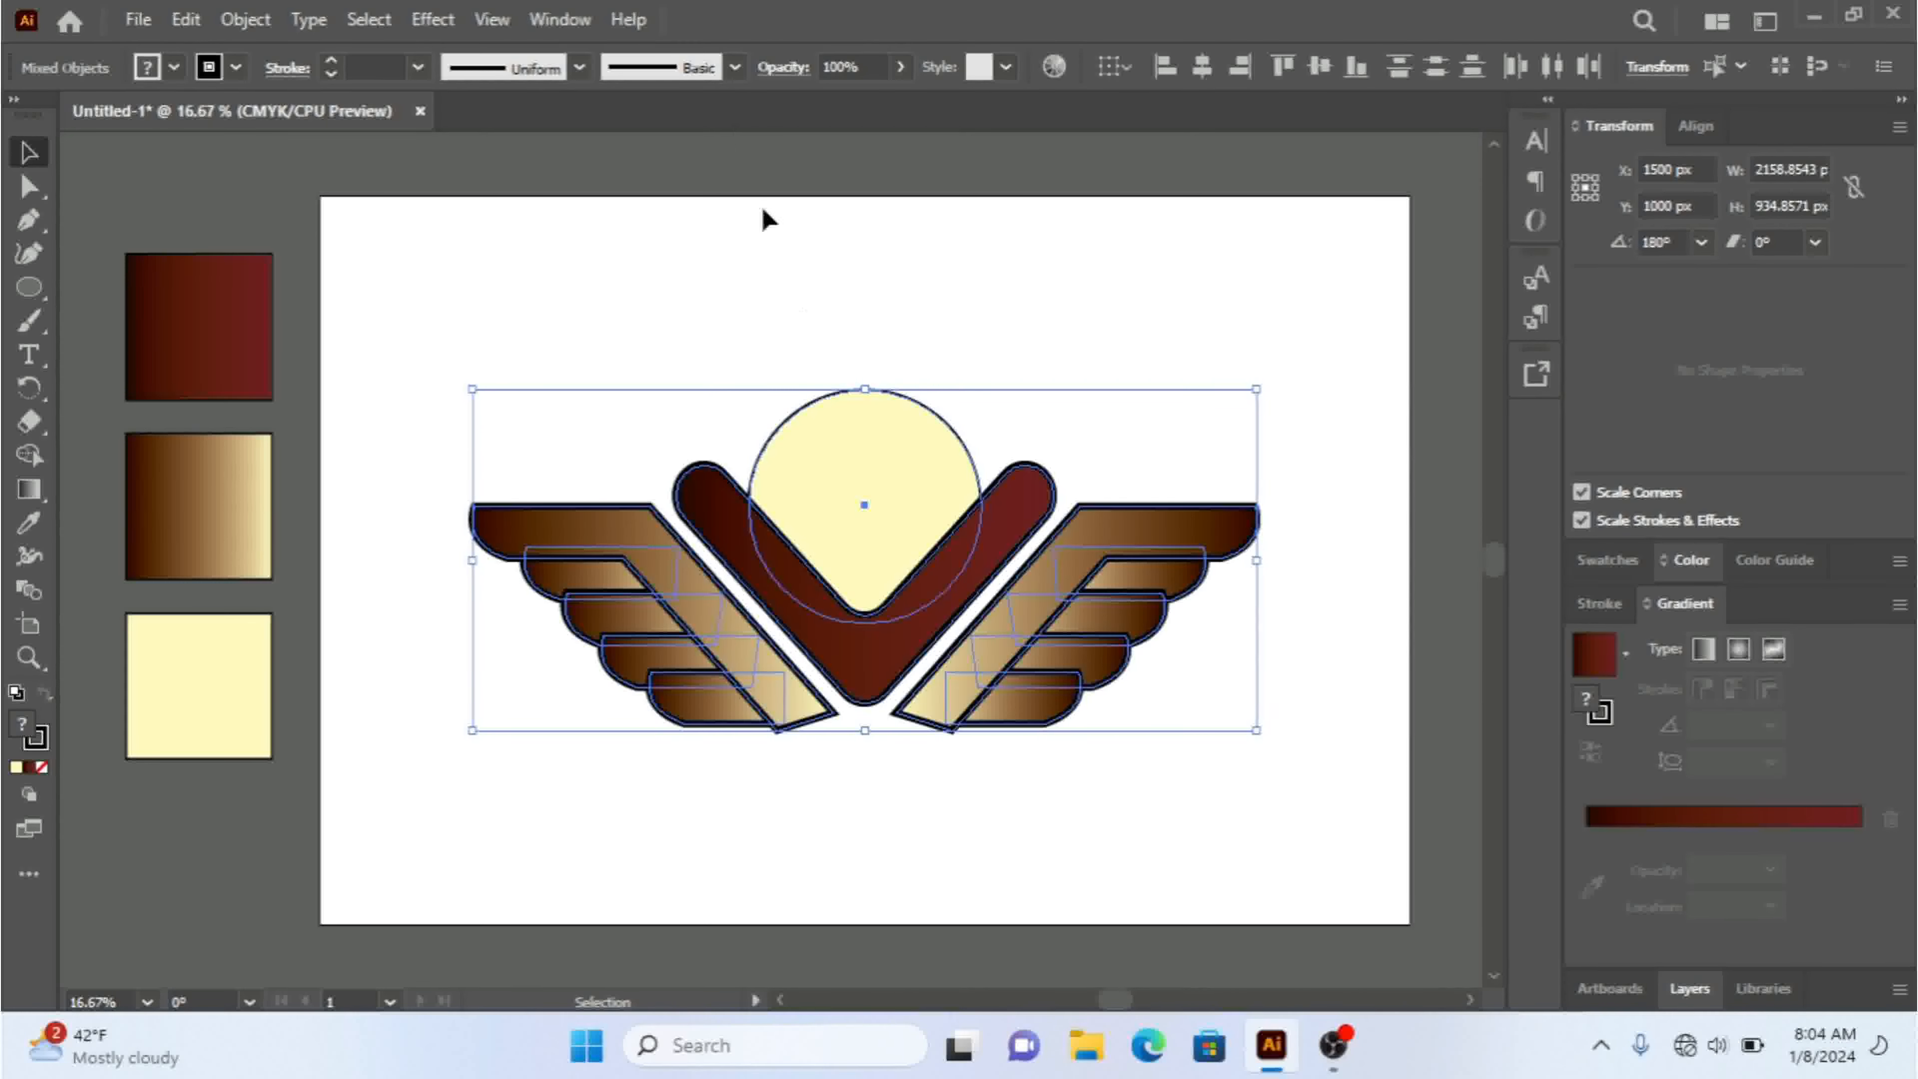
pyautogui.click(797, 293)
# - Increase the cream circle's stroke weight to 23 pt and deselect it
pyautogui.click(835, 490)
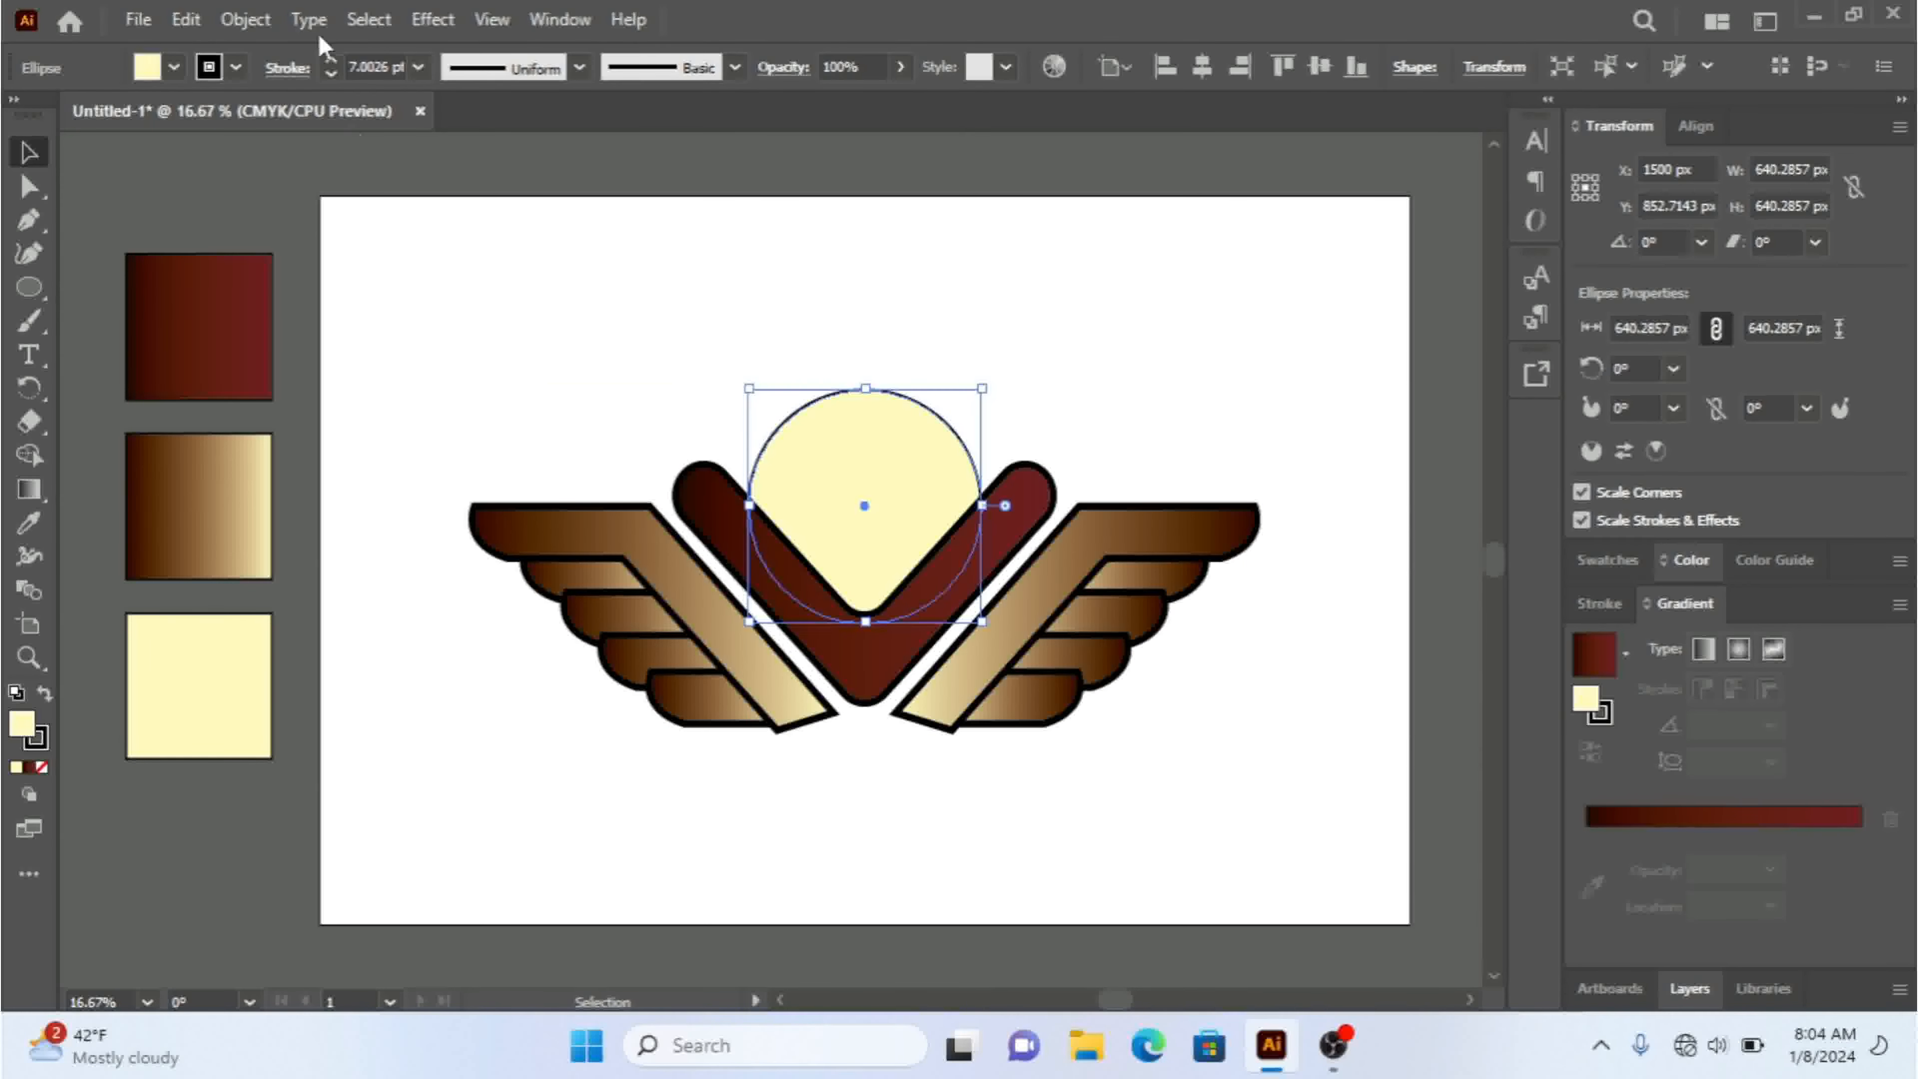
pyautogui.click(330, 59)
pyautogui.click(330, 59)
pyautogui.click(330, 59)
pyautogui.click(331, 60)
pyautogui.click(330, 60)
pyautogui.click(331, 59)
pyautogui.click(330, 60)
pyautogui.click(331, 59)
pyautogui.click(330, 60)
pyautogui.click(330, 60)
pyautogui.click(330, 60)
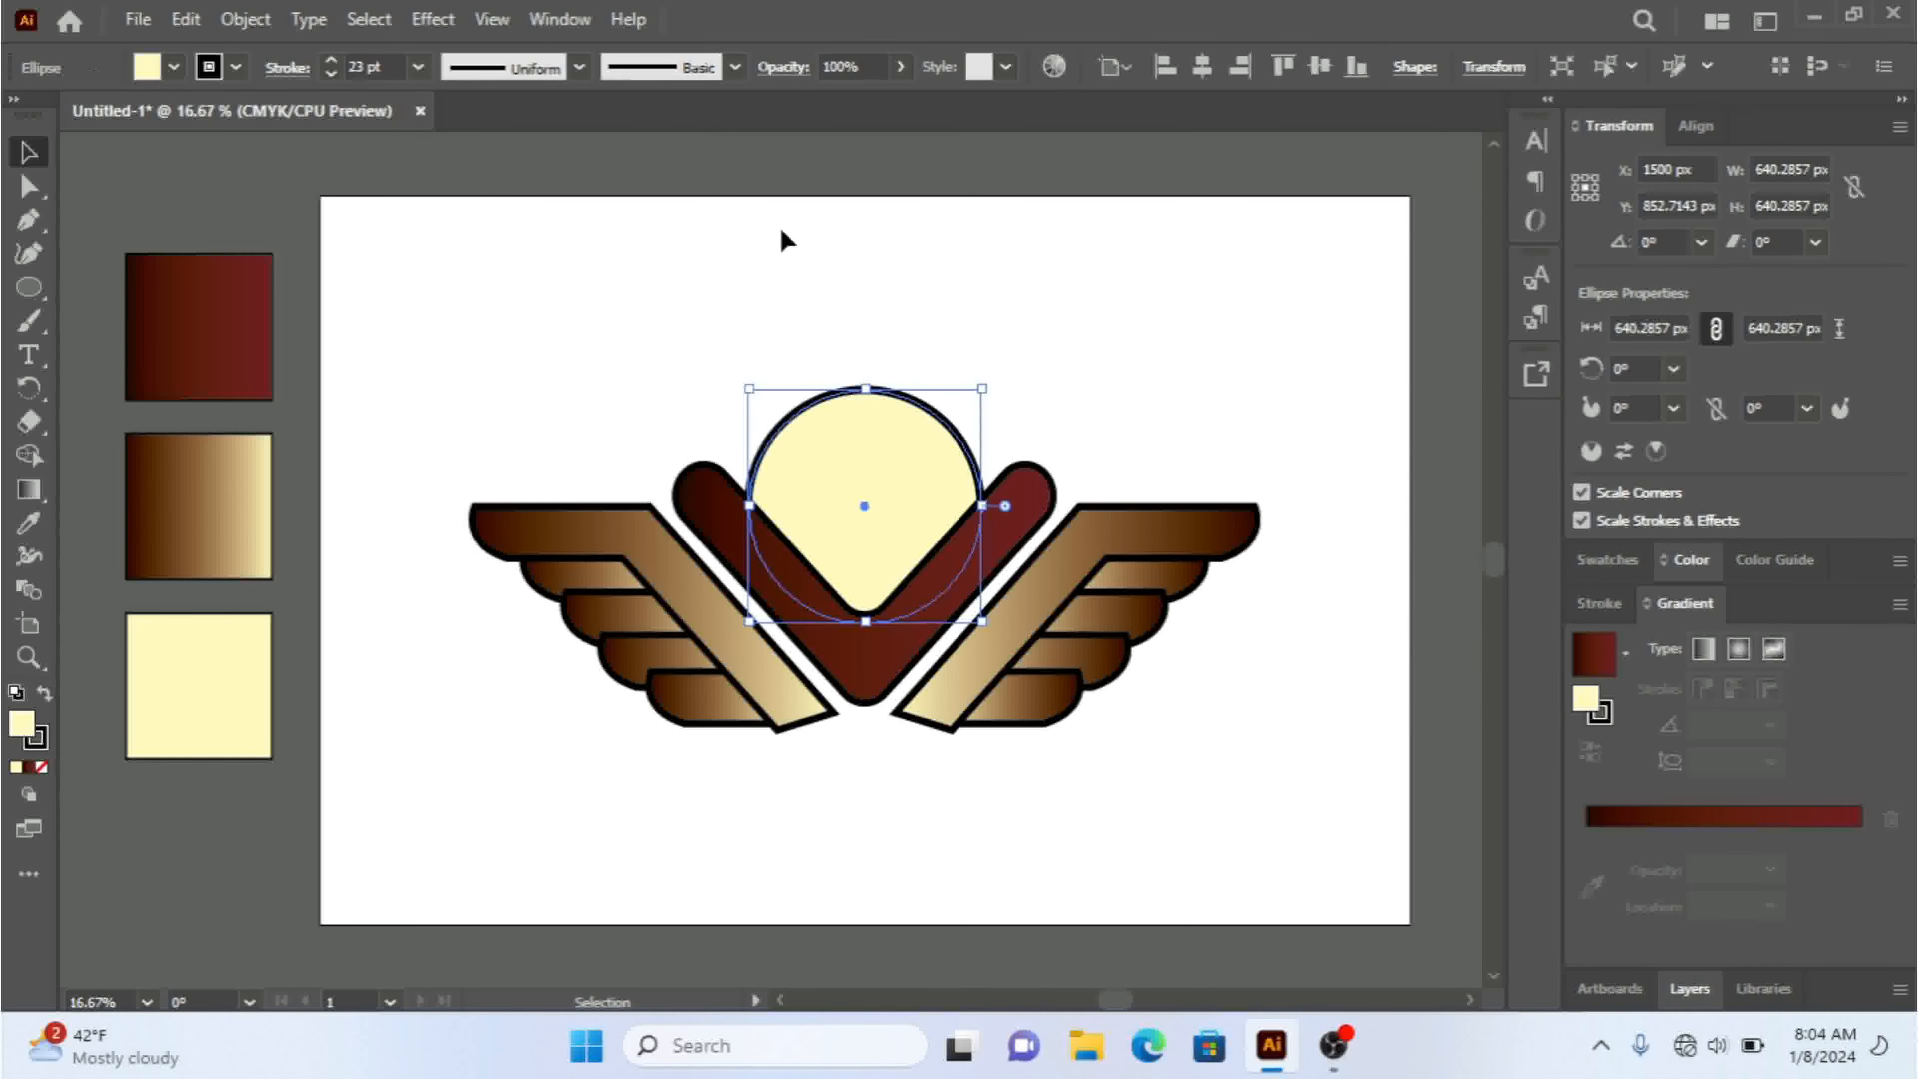
pyautogui.click(846, 252)
# - Select the circle, V and both wings, group them back into one logo and deselect it
pyautogui.moveTo(1328, 365); pyautogui.dragTo(521, 798)
pyautogui.rightClick(869, 566)
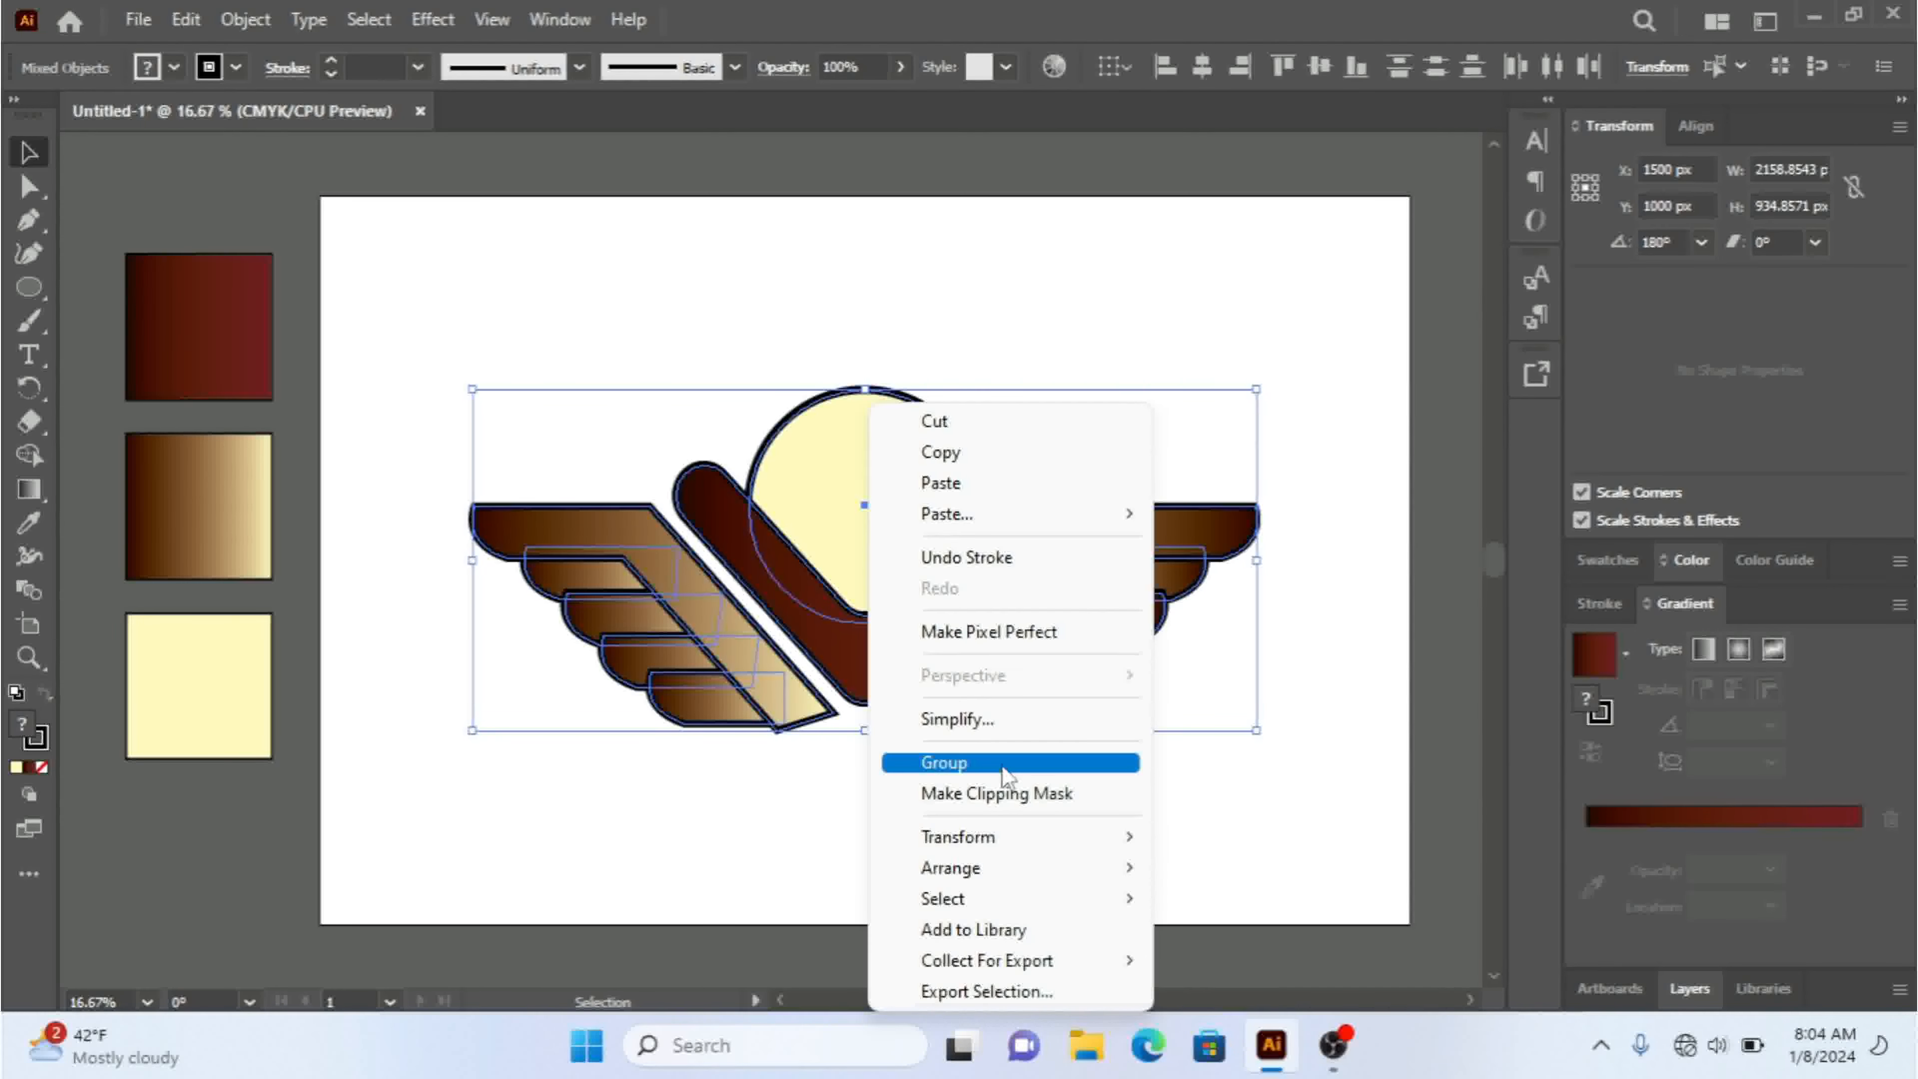
pyautogui.click(981, 759)
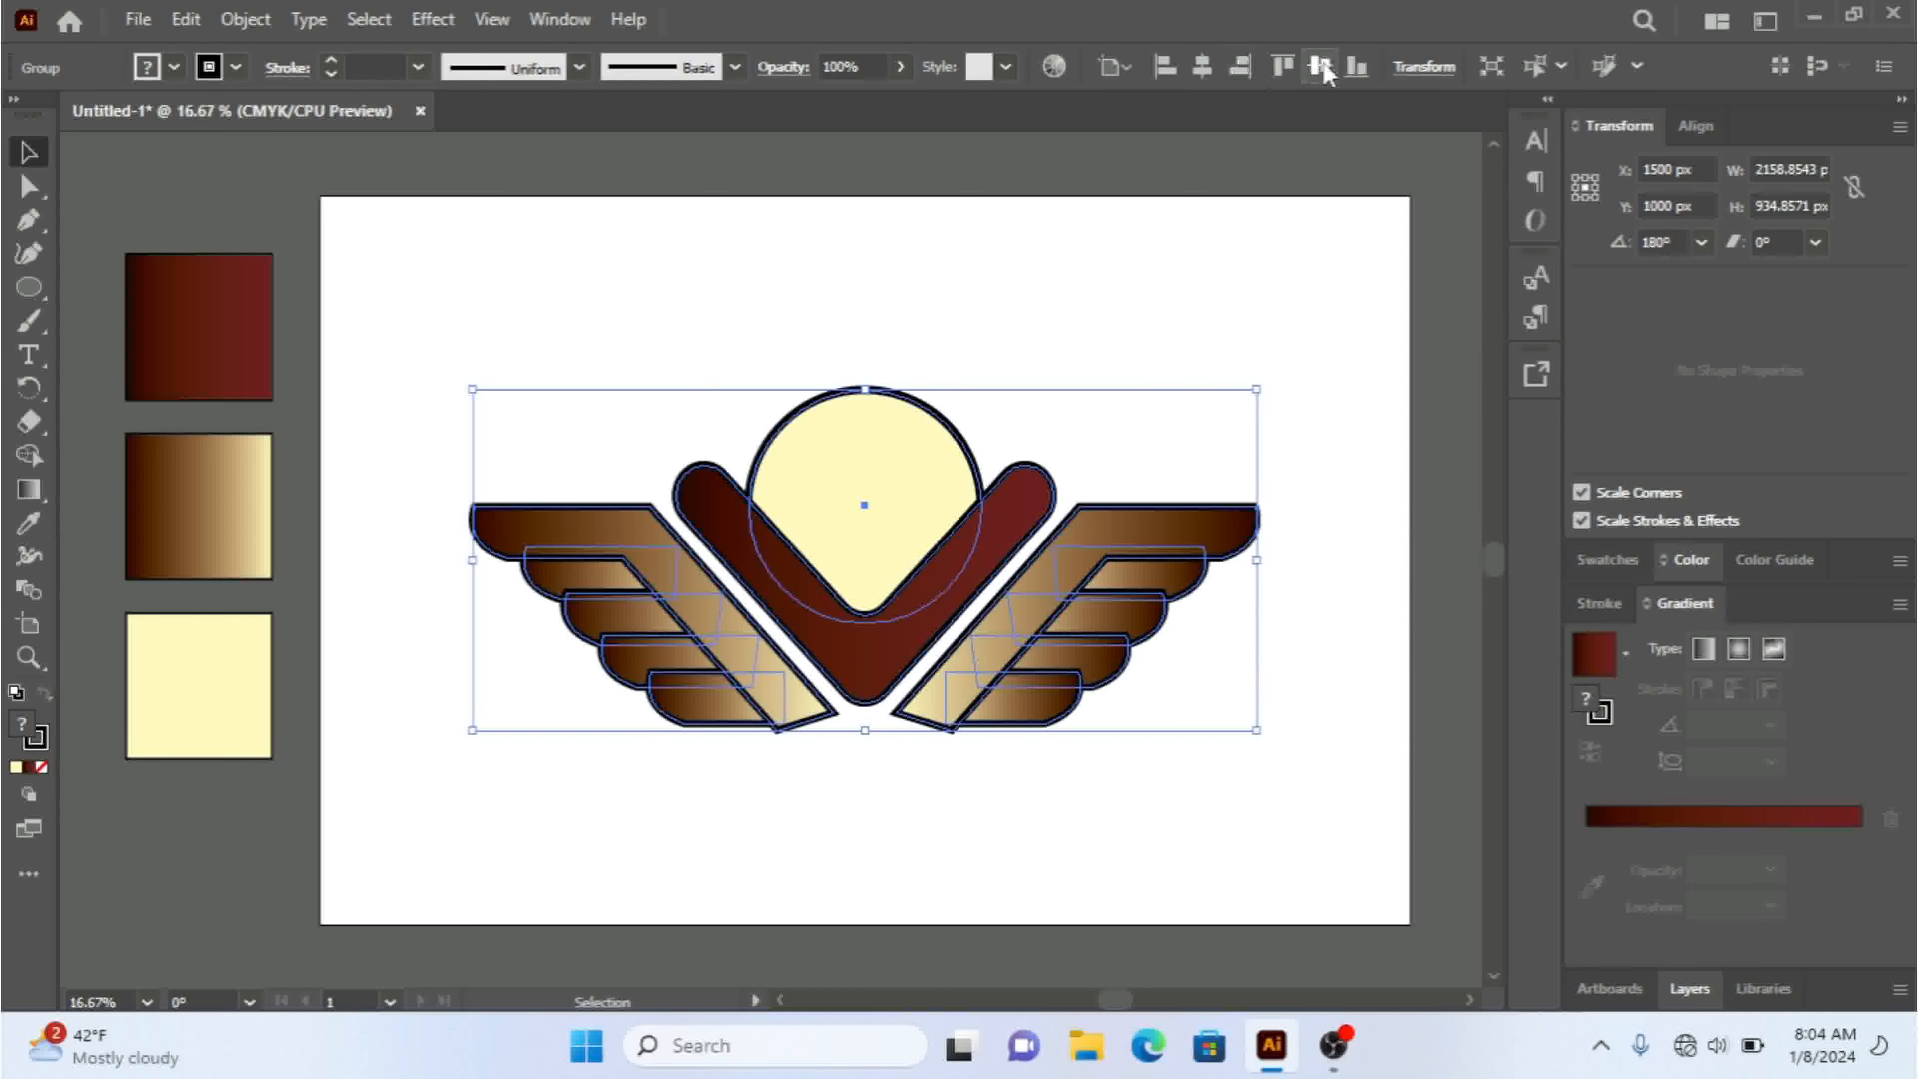
pyautogui.click(1387, 433)
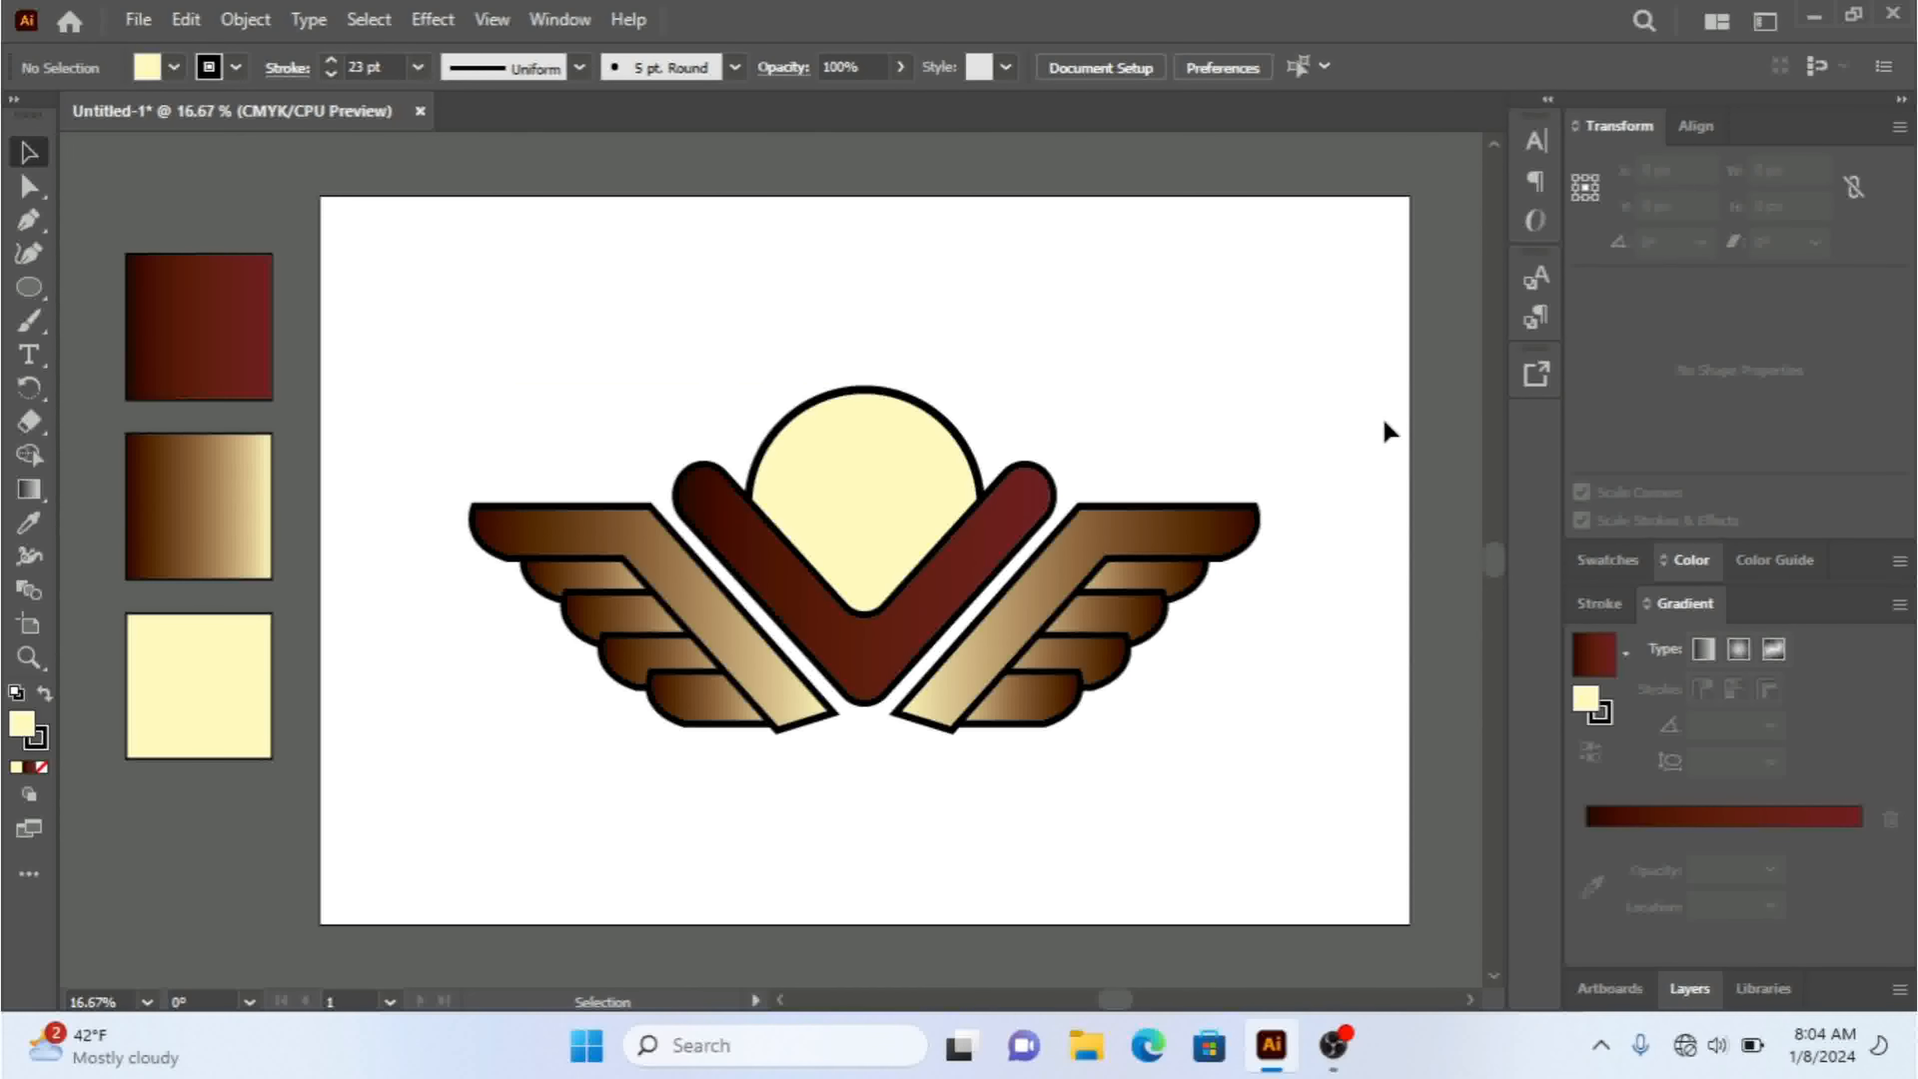